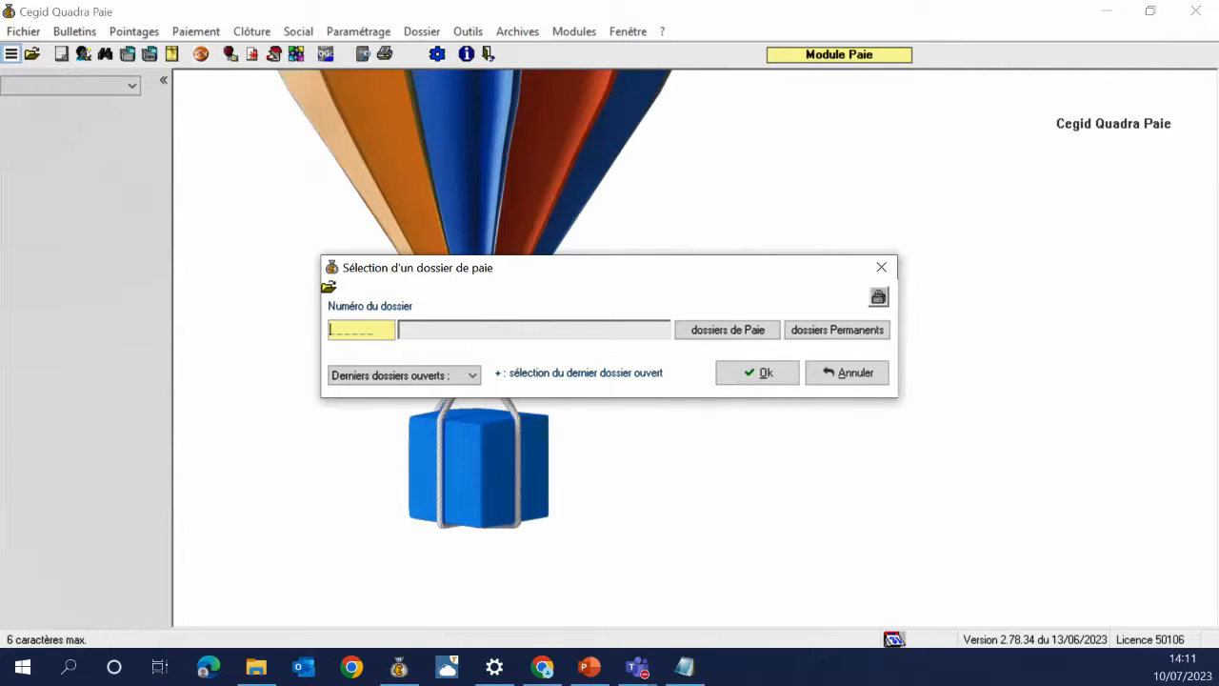
Enter UNIVER as the payroll folder number, correcting a mistyped entry, and validate
type("UNIVER")
left_click(762, 374)
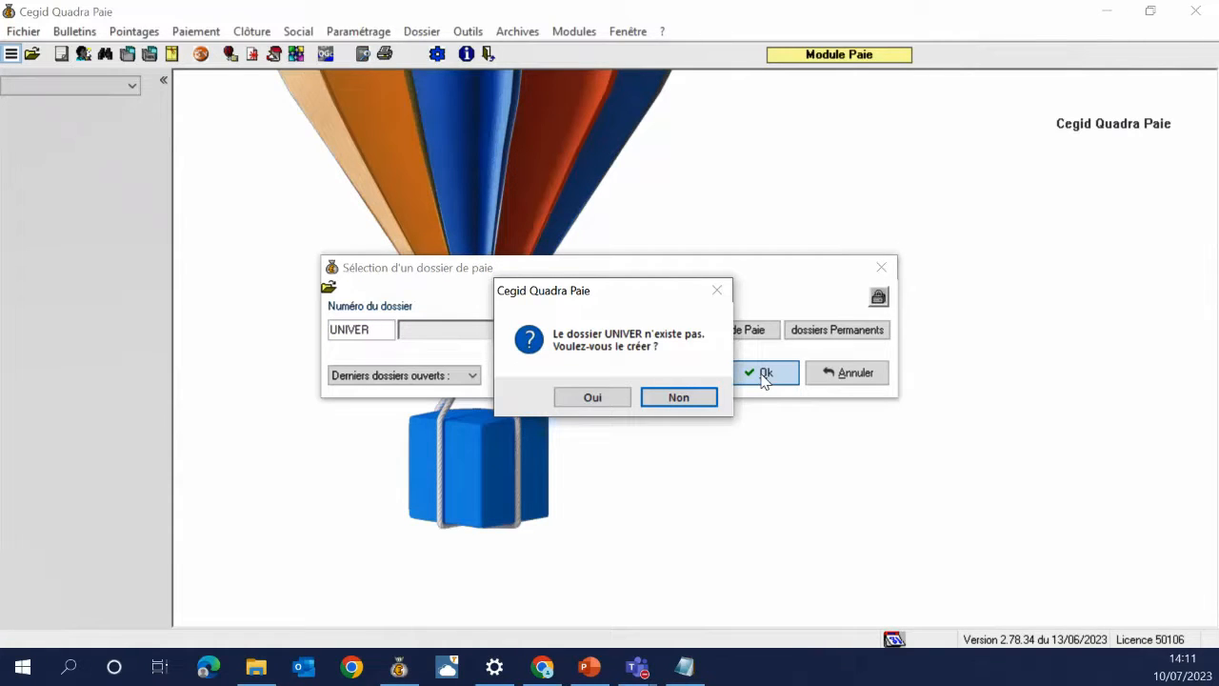
Confirm creation of the non-existent folder UNIVER
left_click(593, 398)
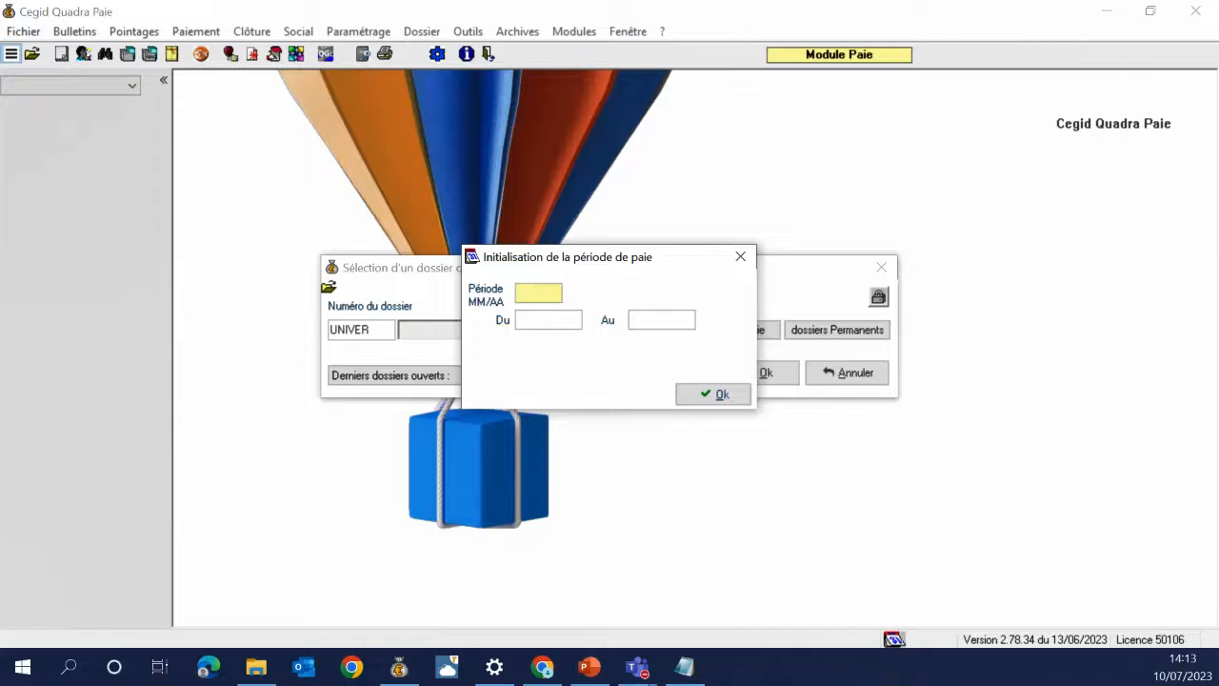
Set payroll period 0723 (01/07/2023 to 31/07/2023), then bring up the support presentation
left_click(538, 295)
type("3")
key("Tab")
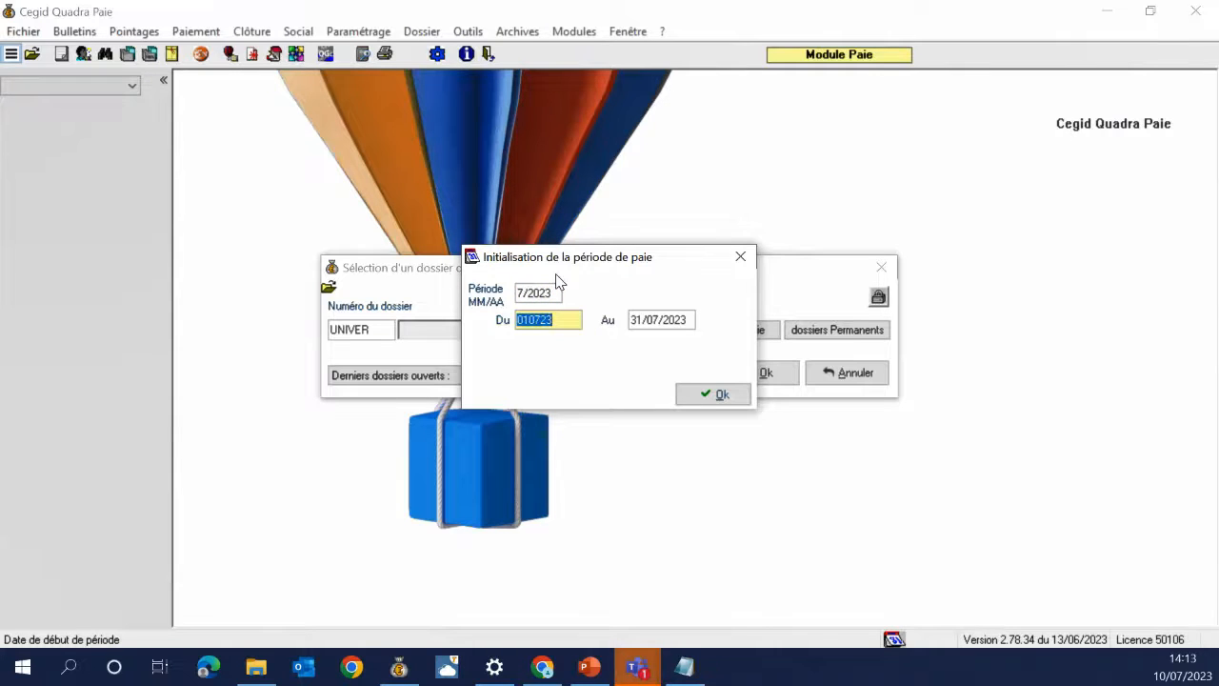
key("Tab")
key("Tab")
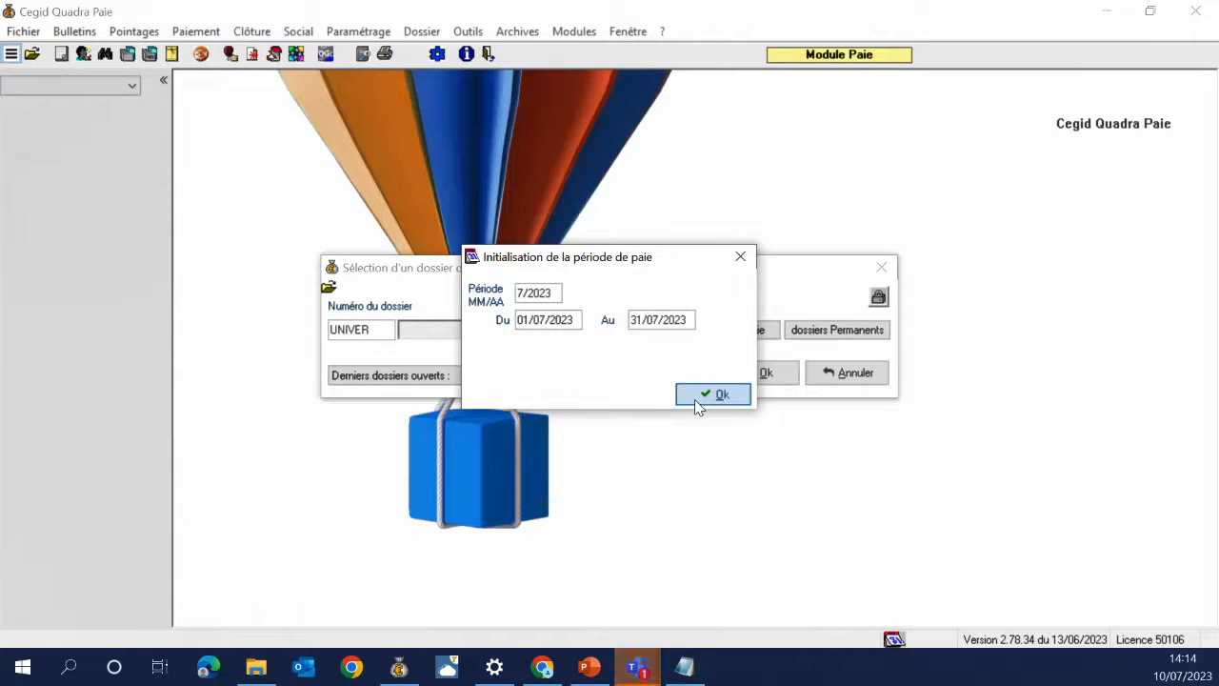
left_click(695, 400)
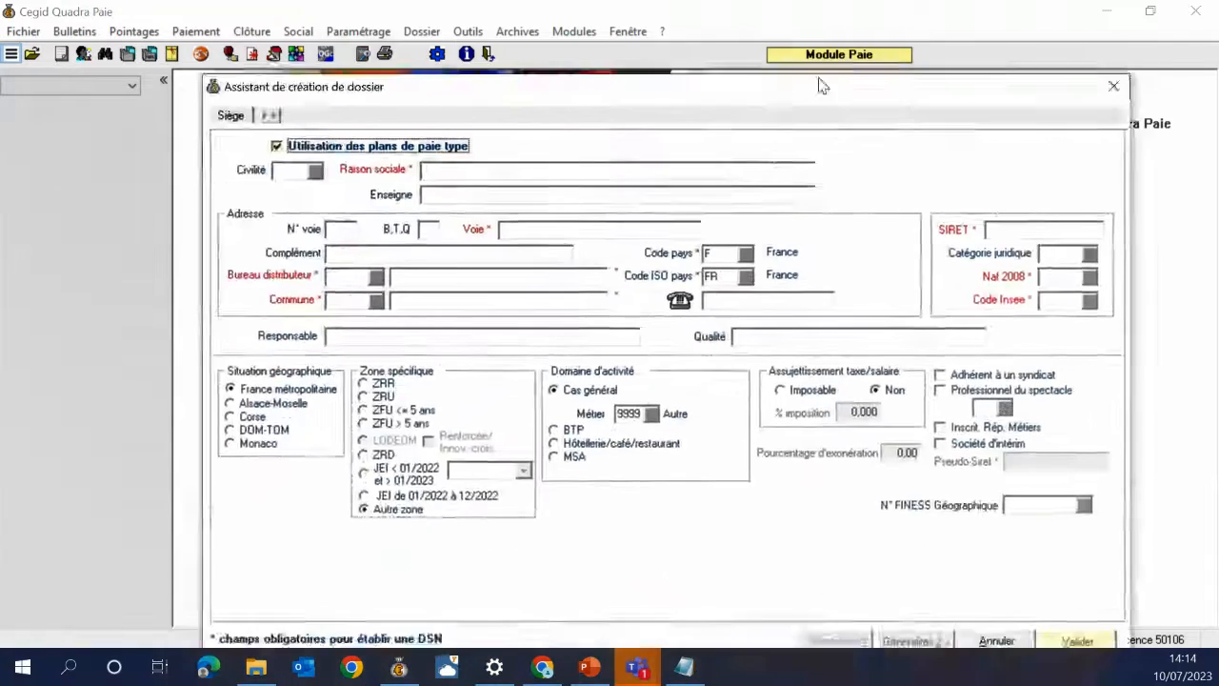
left_click_drag(822, 85, 783, 48)
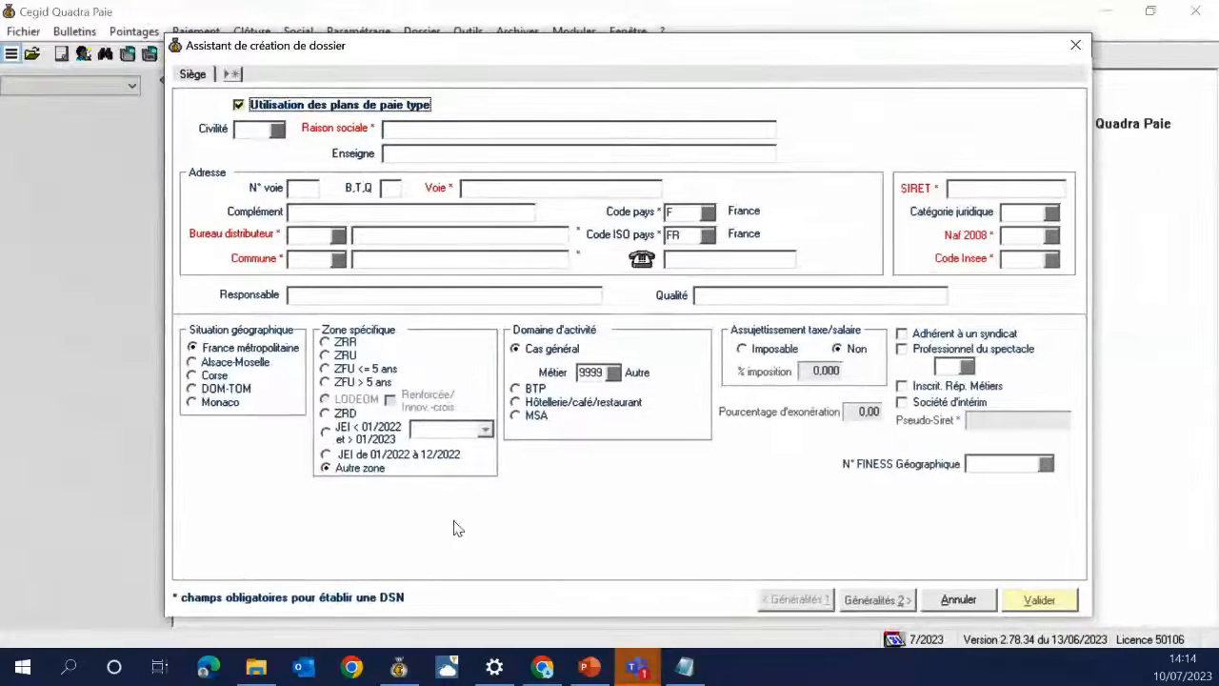
left_click(590, 667)
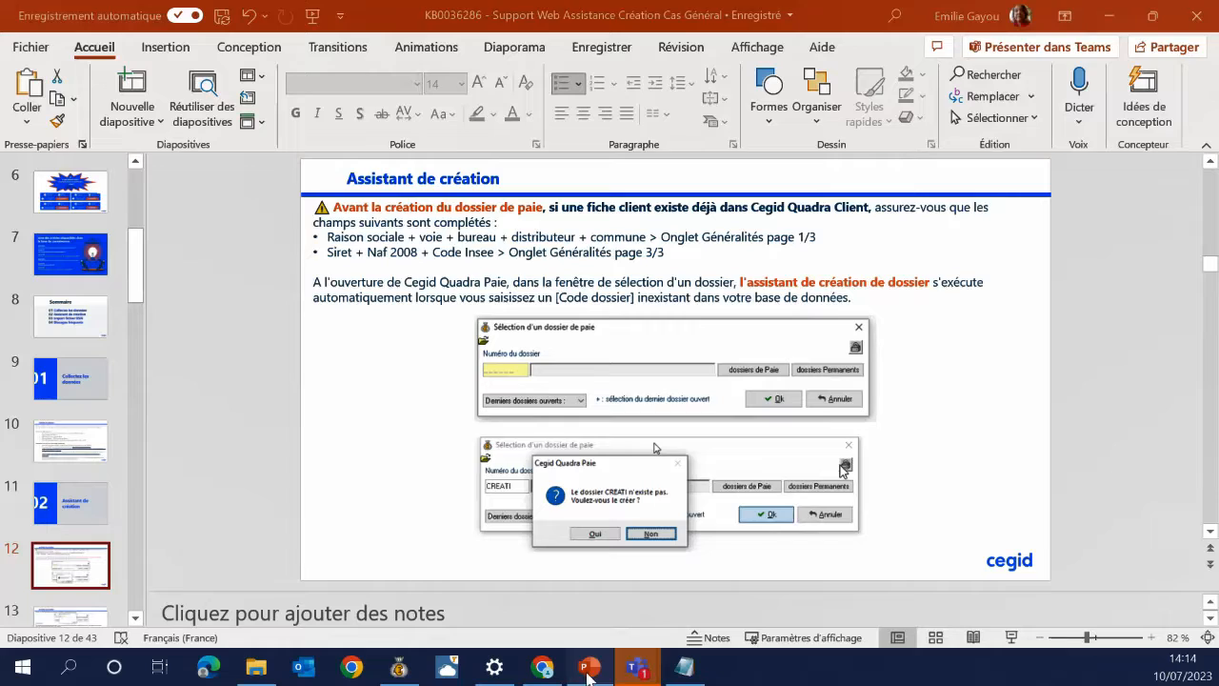
Shrink the PowerPoint window and push it to the right to uncover the creation wizard
double_click(843, 18)
left_click_drag(847, 35, 1218, 103)
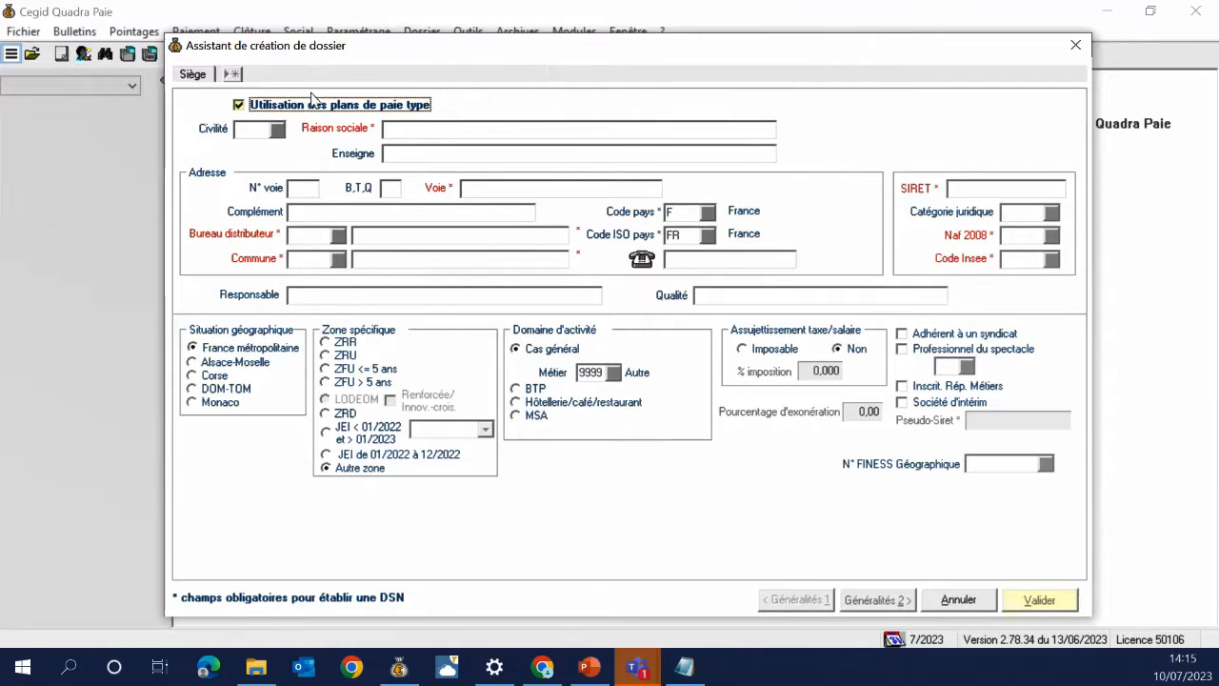
Enter 'Université été' as the new folder's Raison sociale
left_click(425, 129)
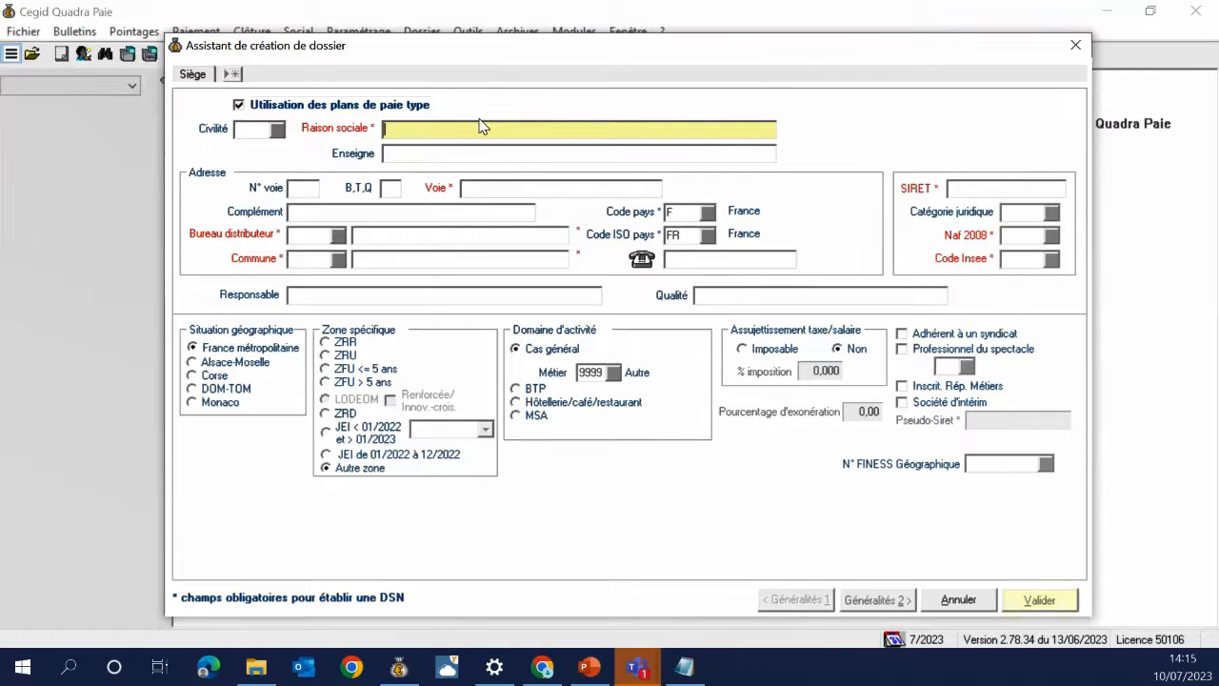
type("Univer")
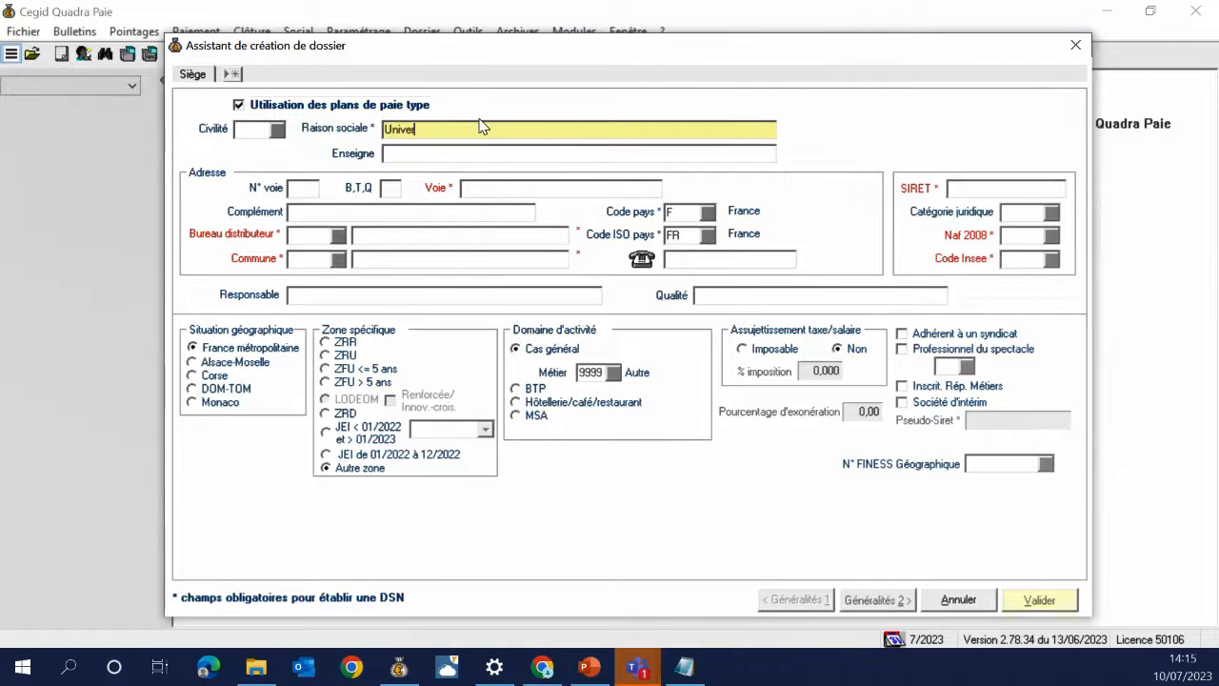
type("sité été")
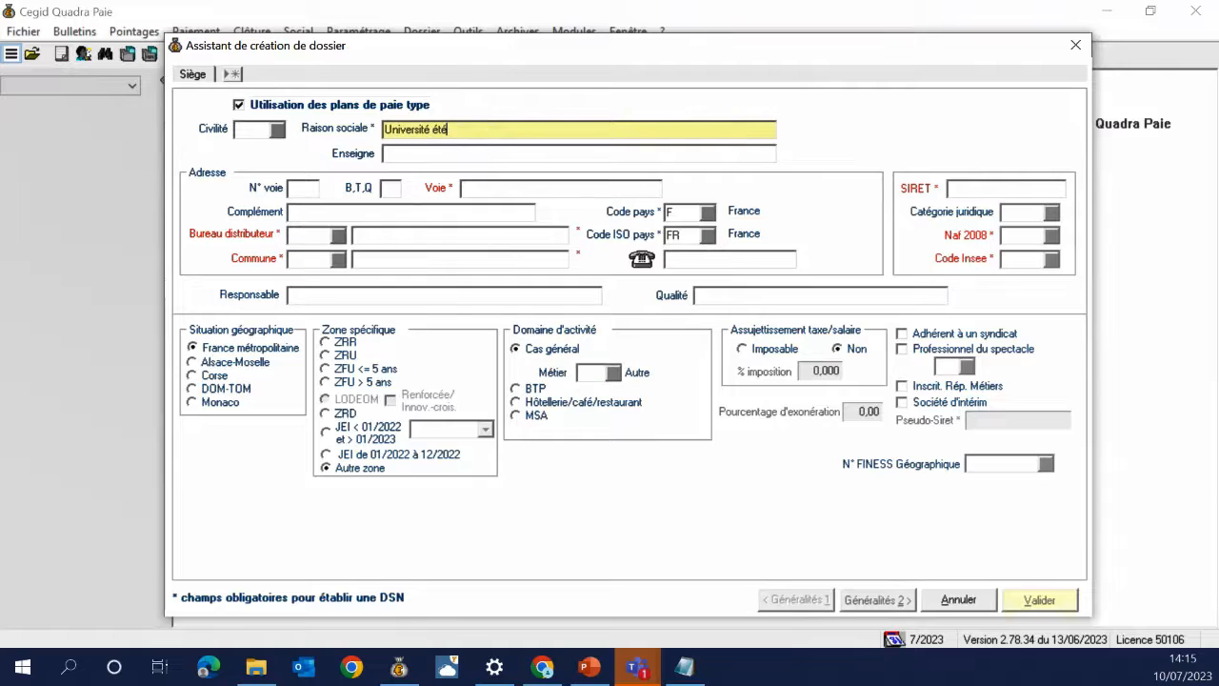
key("alt+Tab")
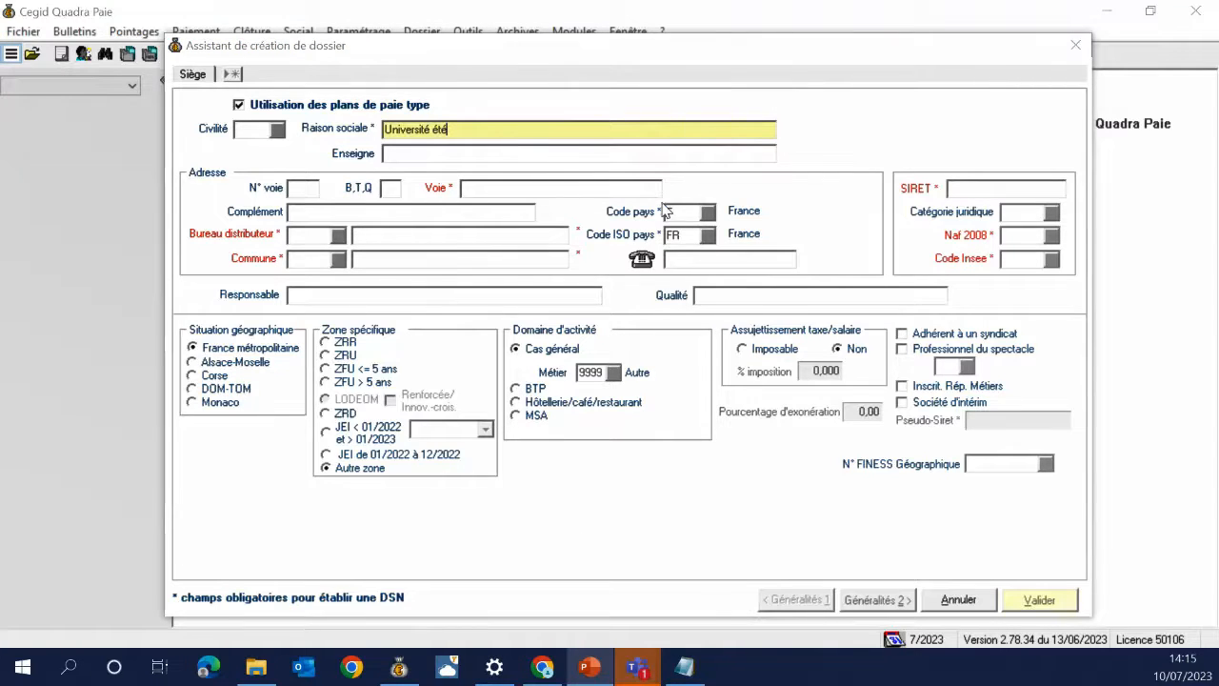
left_click(454, 156)
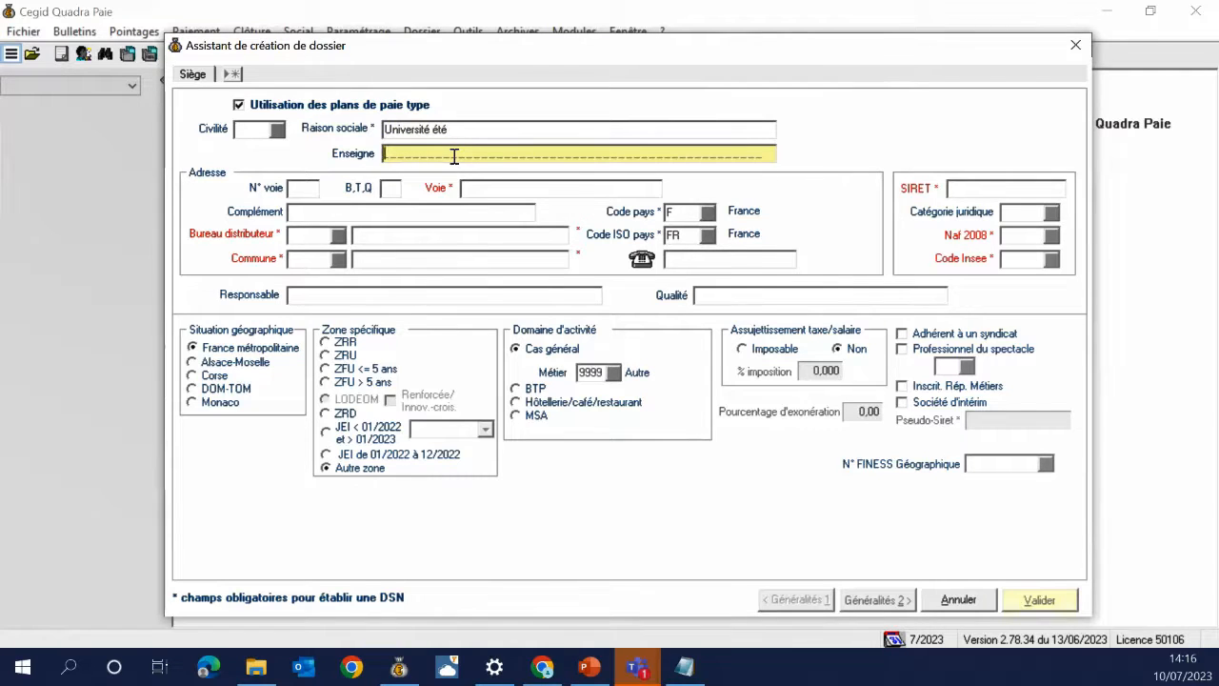
left_click(457, 130)
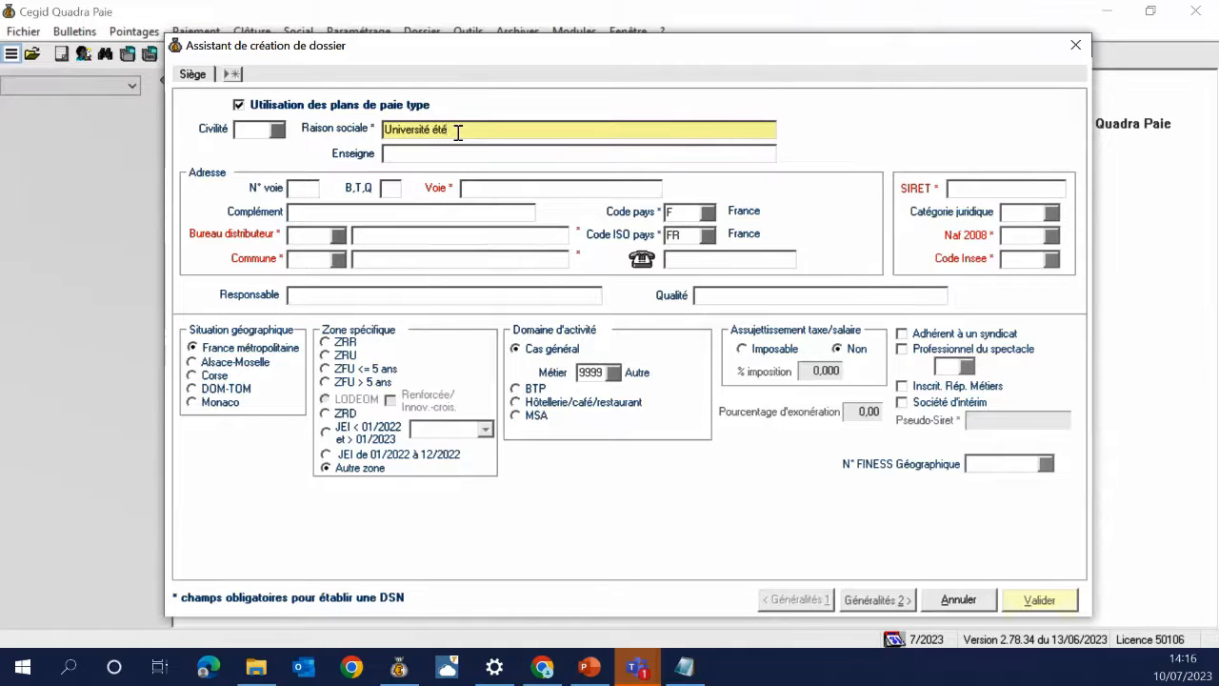
left_click(280, 132)
left_click(280, 133)
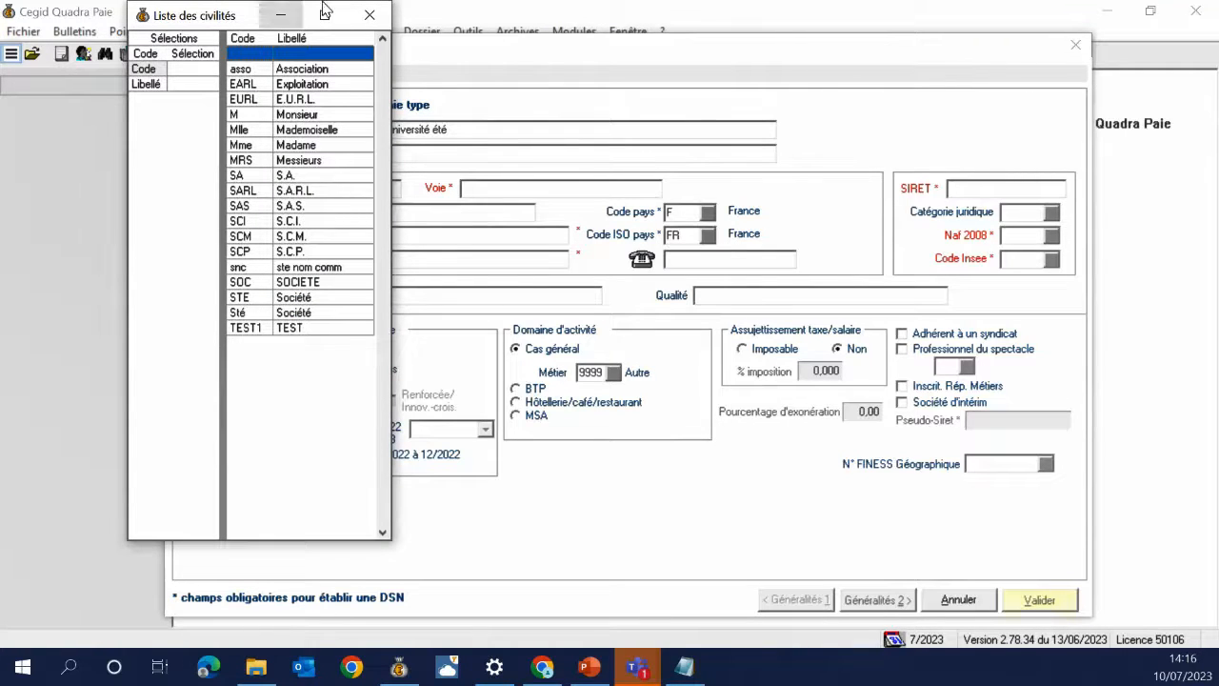
left_click(367, 15)
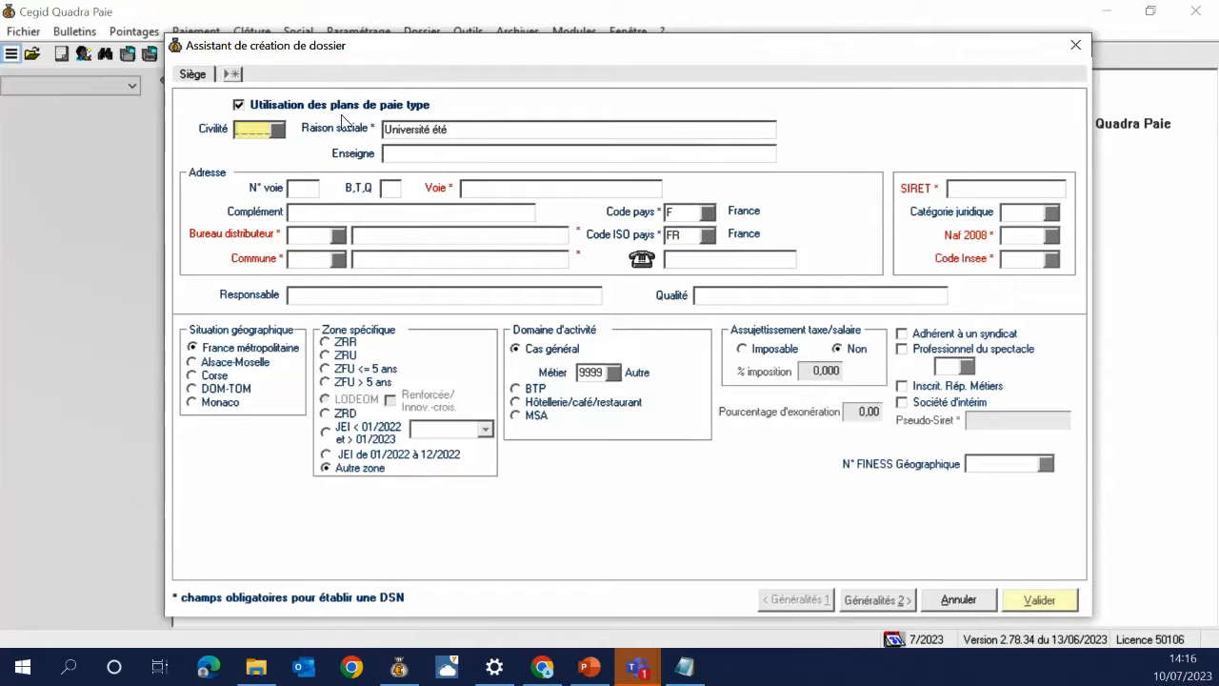
left_click(457, 156)
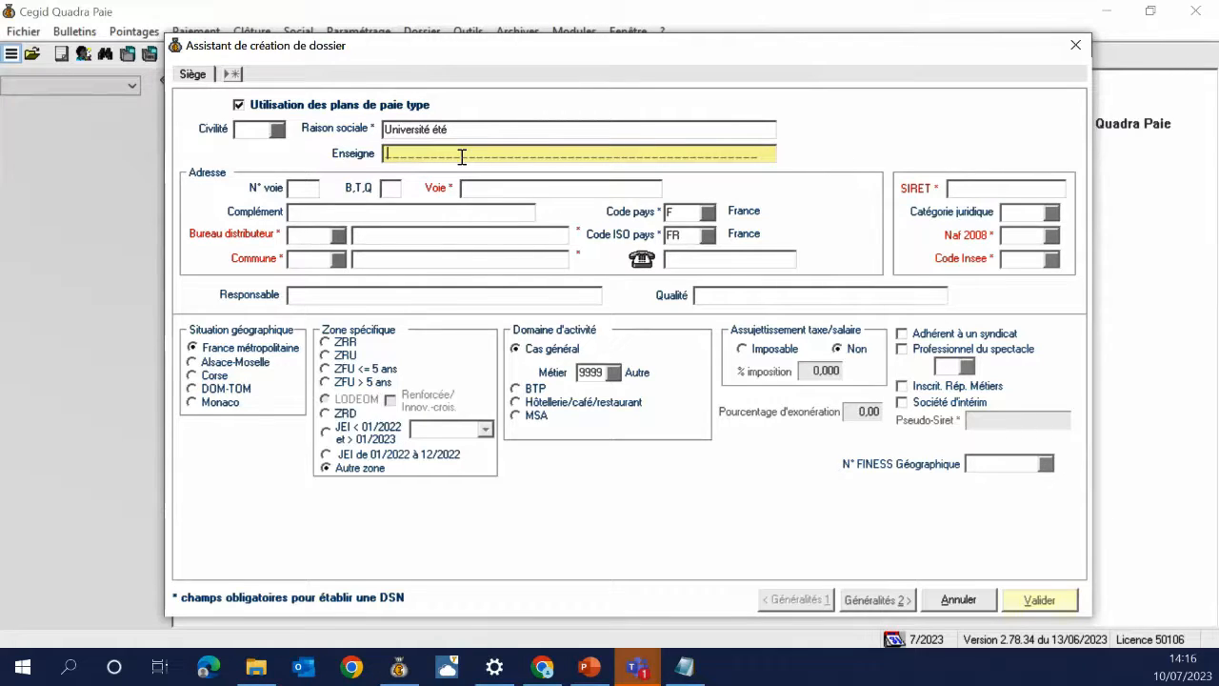
key("Tab")
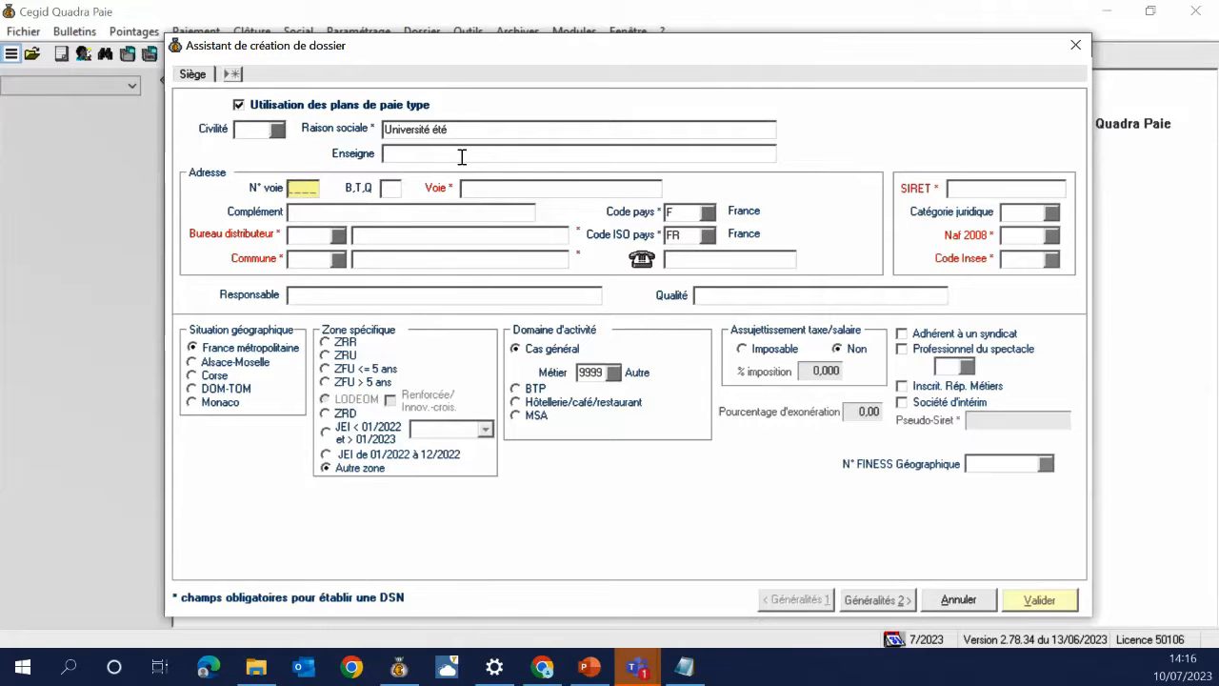
key("Tab")
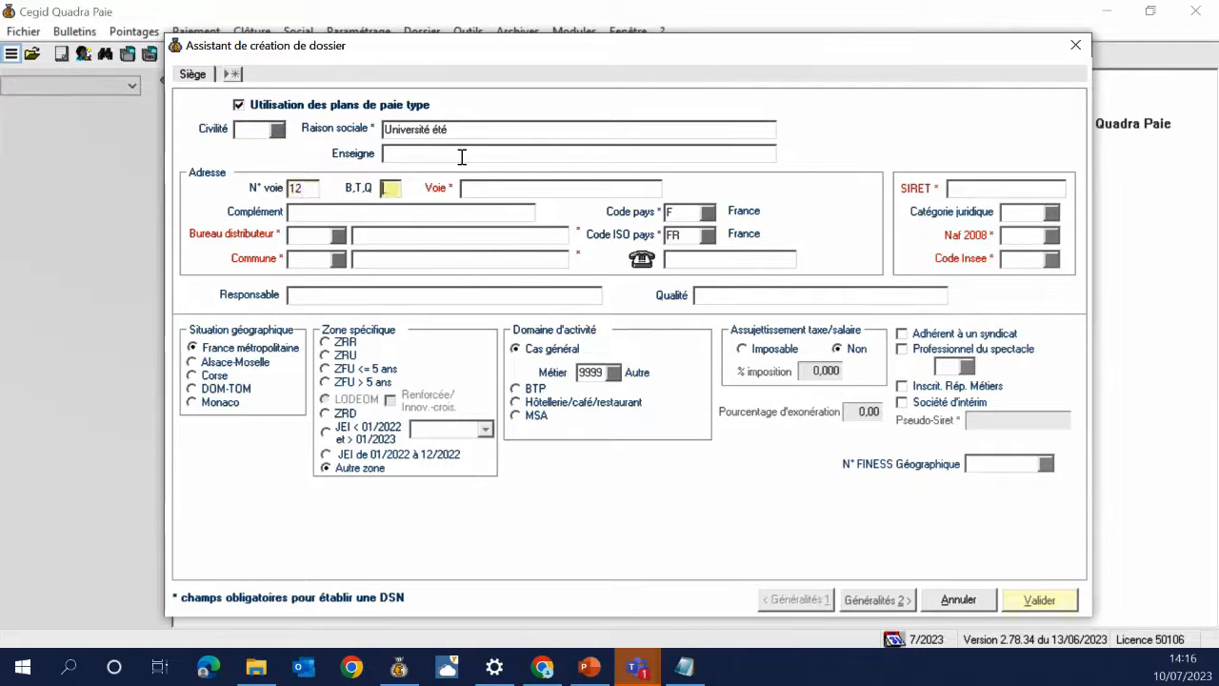
key("Tab")
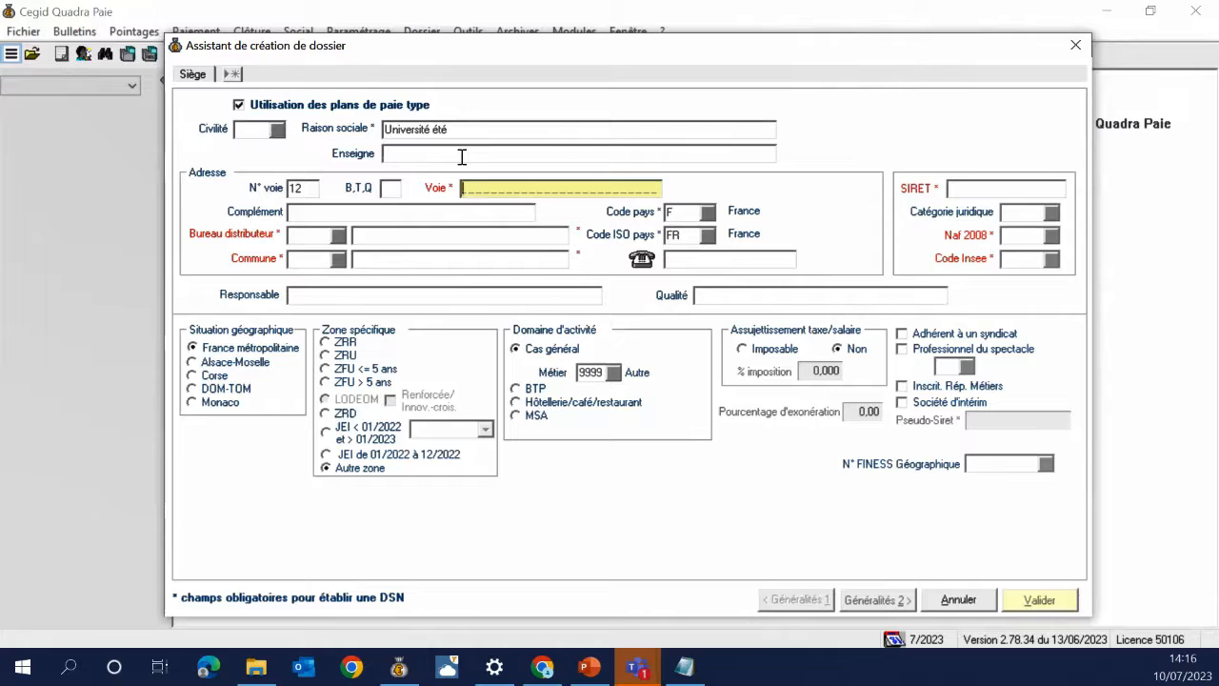
key("Tab")
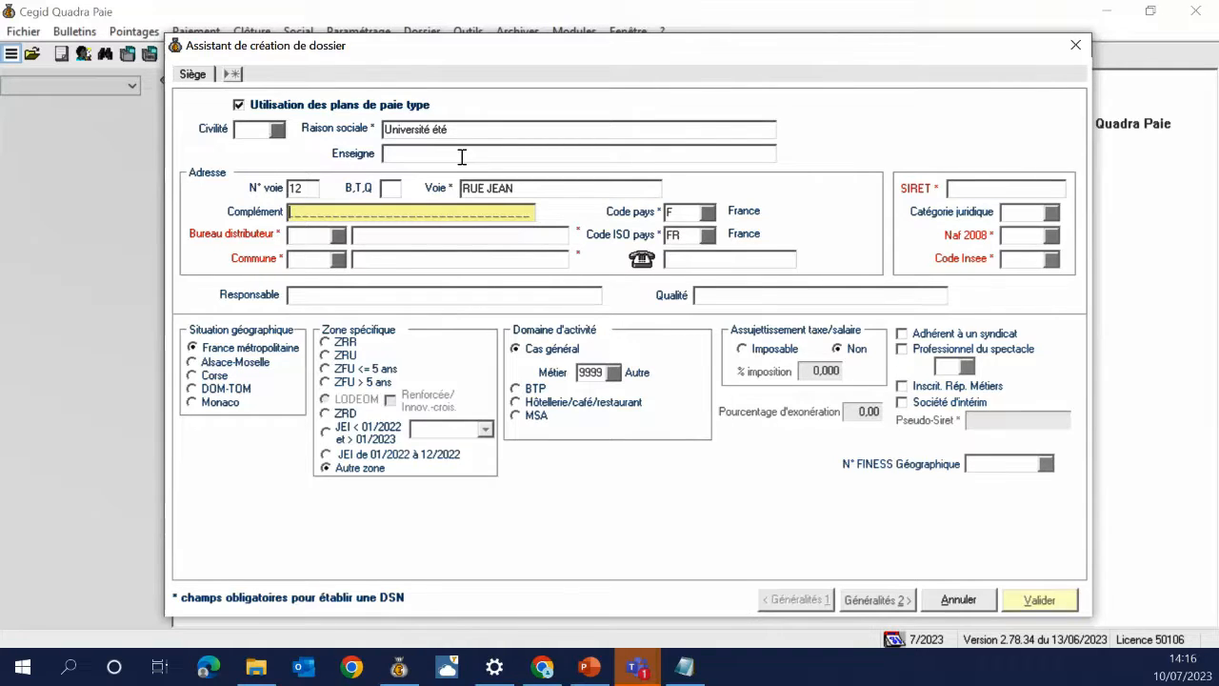
key("Tab")
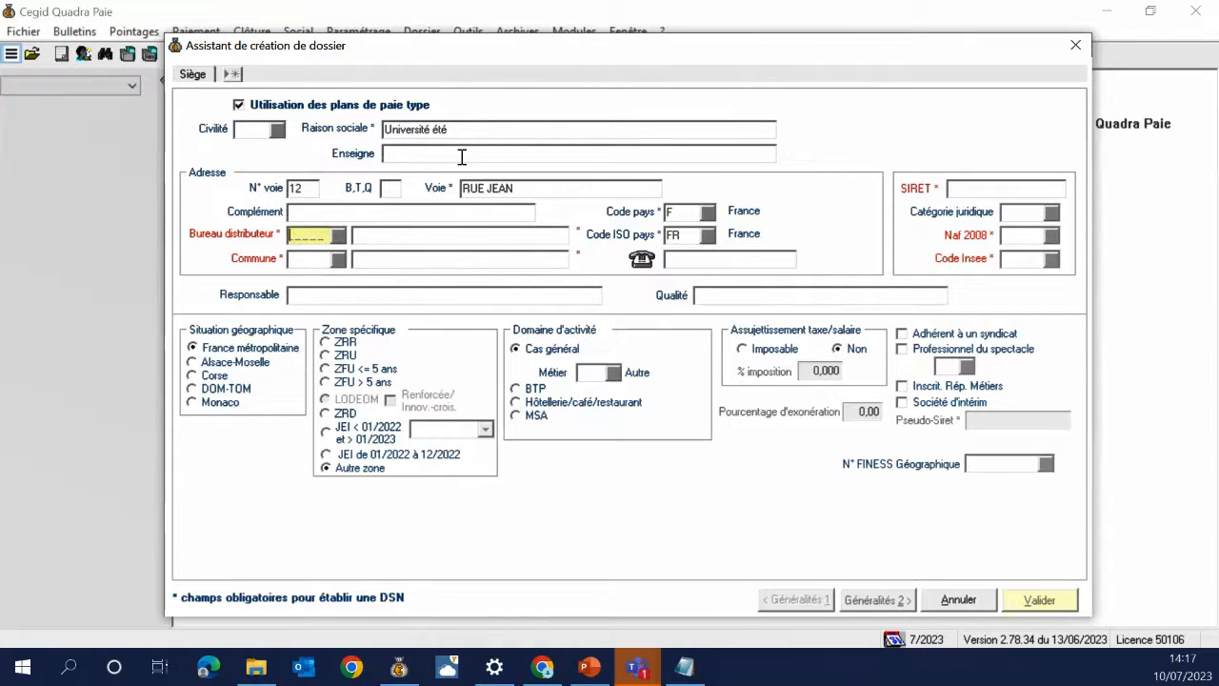
key("Tab")
key("Tab")
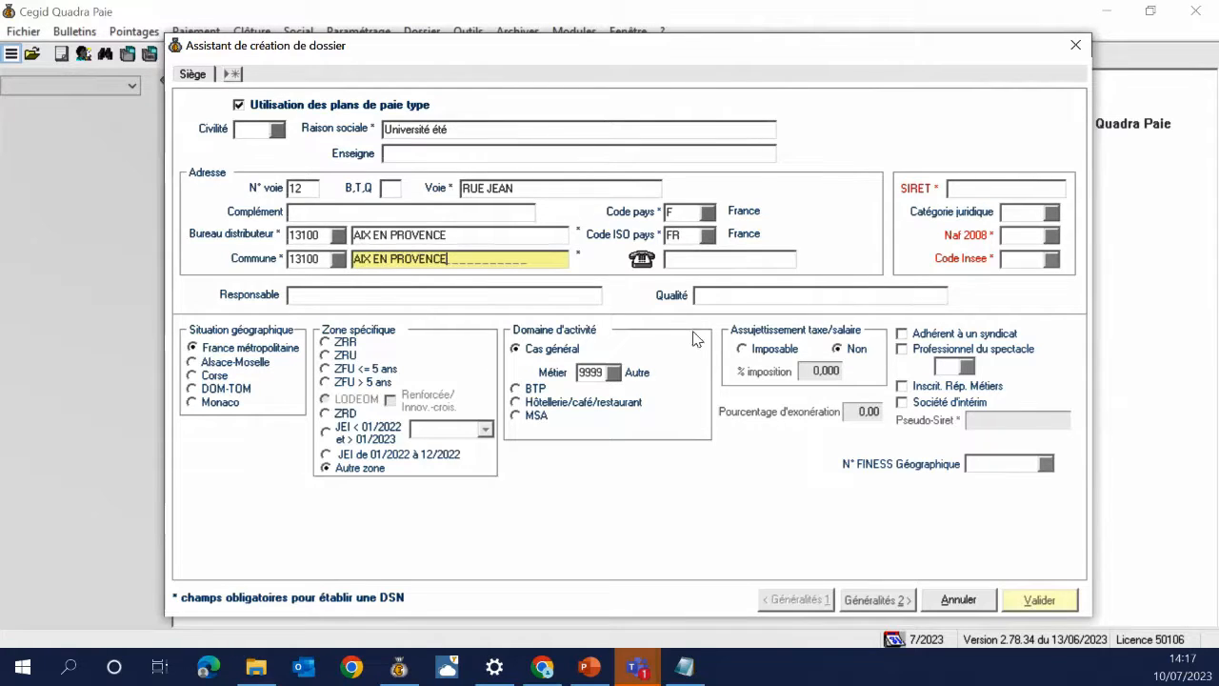
left_click(710, 215)
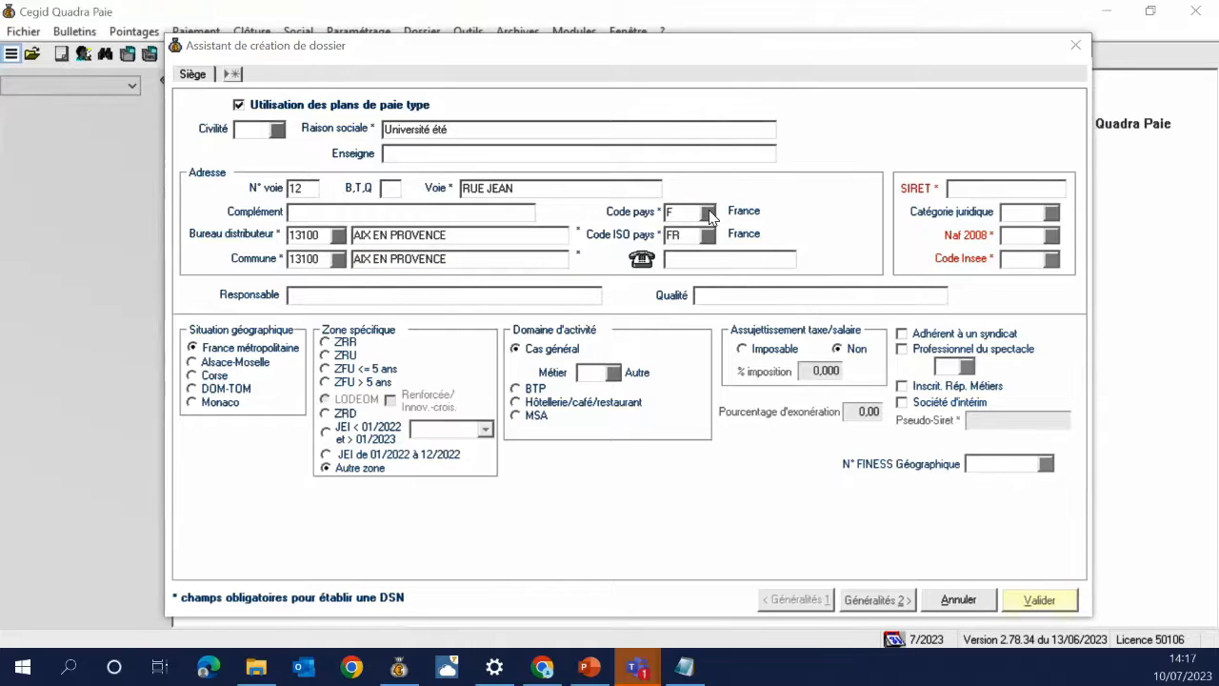
left_click(976, 193)
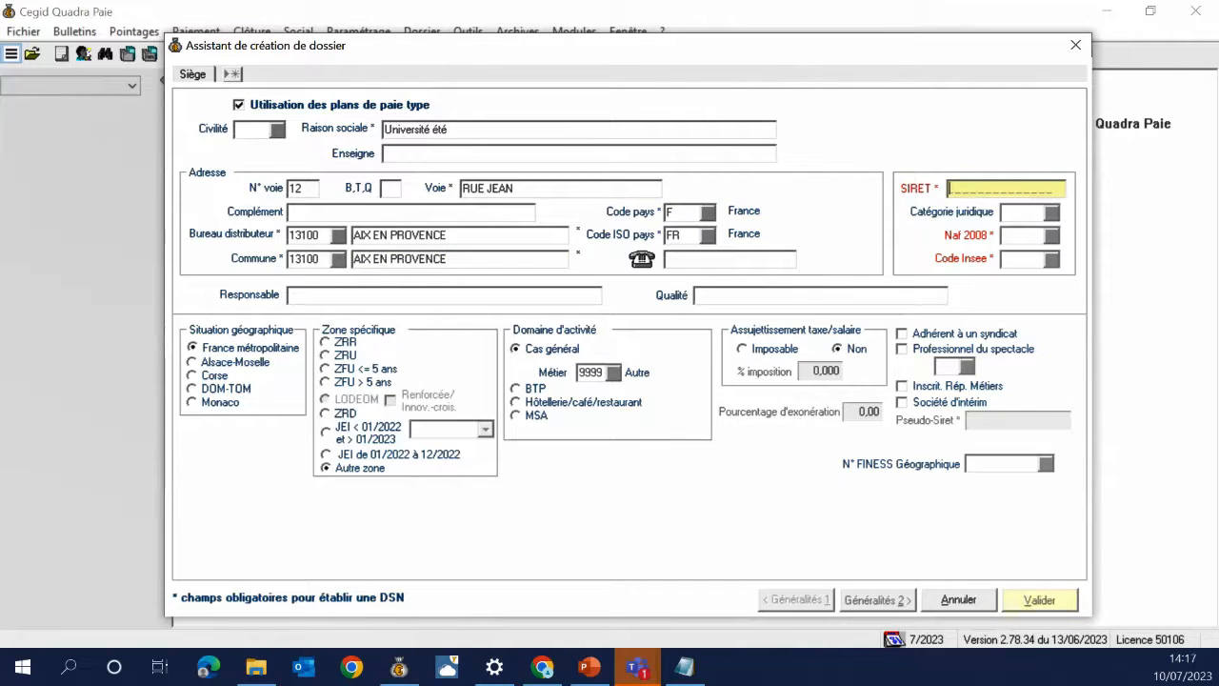
key("alt+Tab")
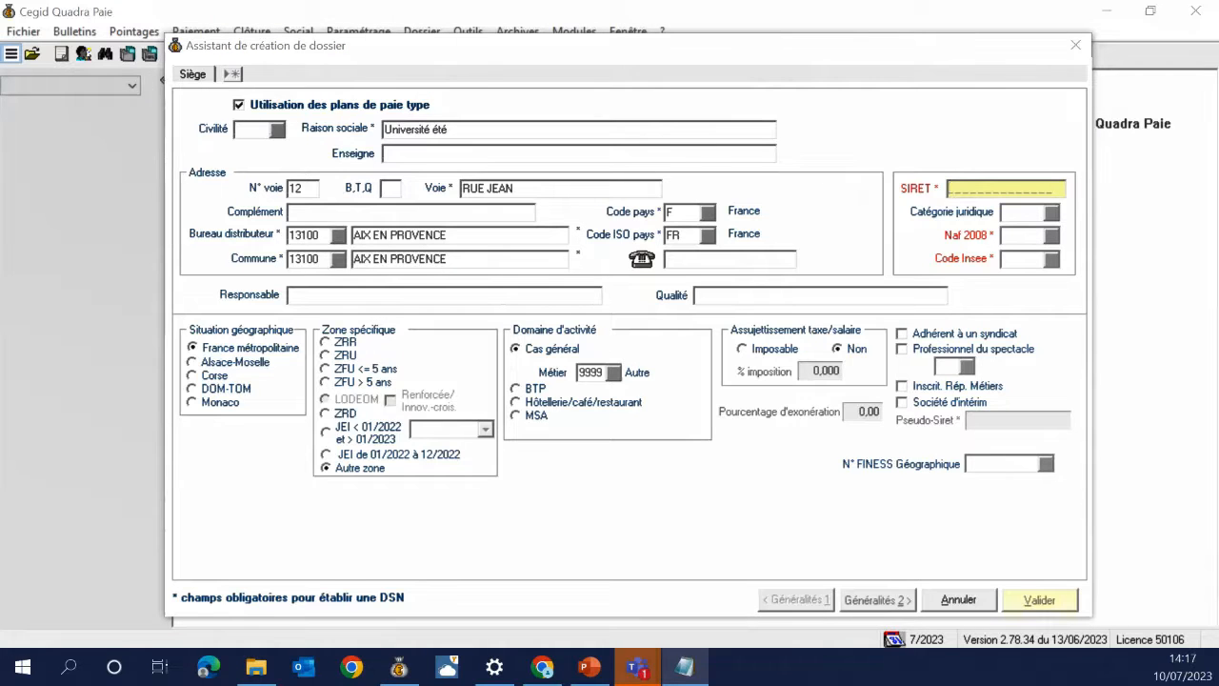
Paste the SIRET number and set NAF 2008 code 5829C, application software publishing
left_click(997, 190)
key("ctrl+v")
left_click(1050, 235)
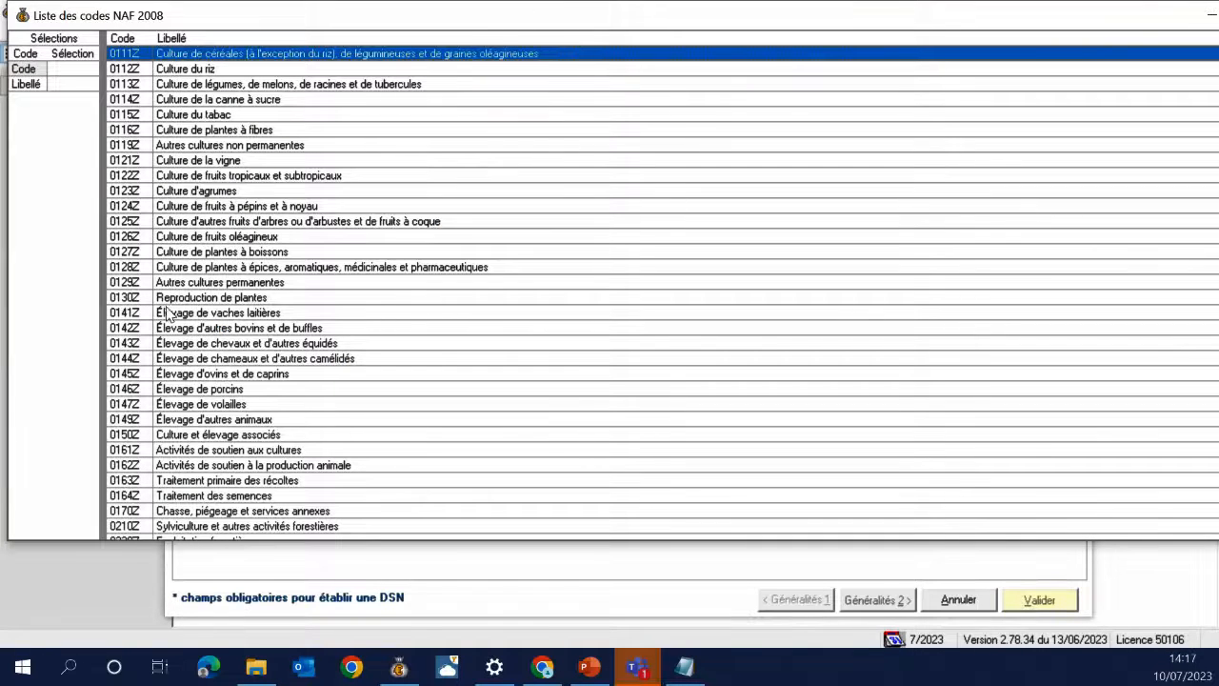
scroll(203, 427, "down", 10)
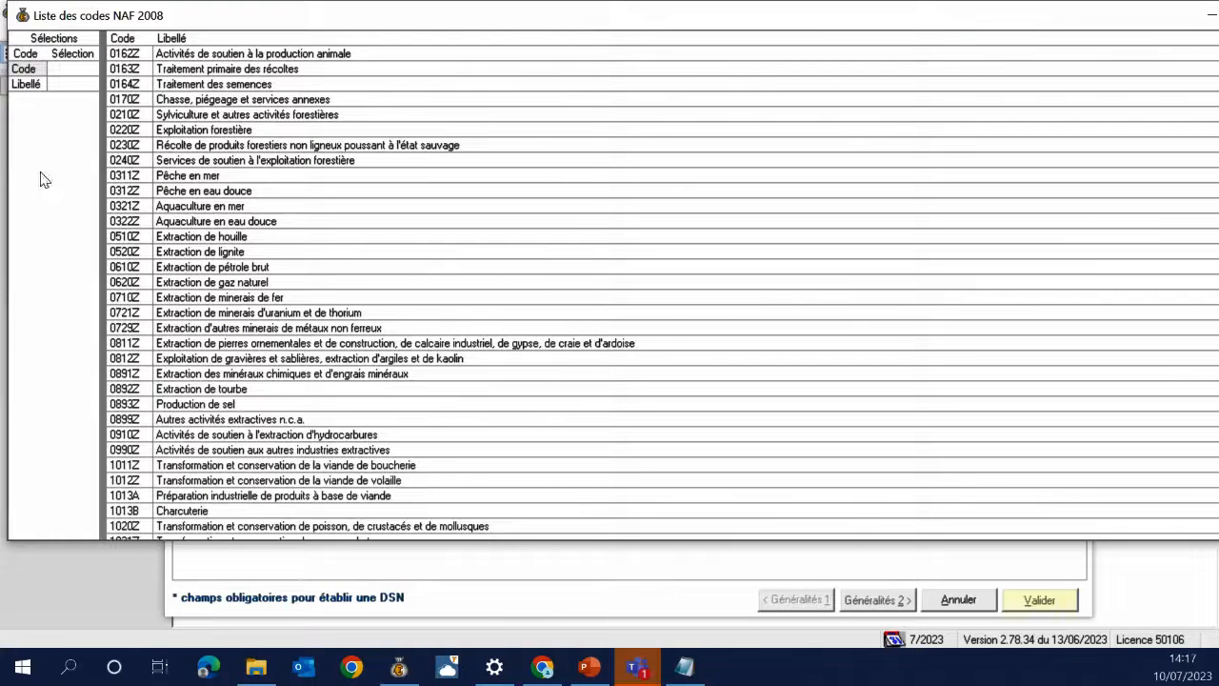
left_click(76, 89)
type("*logi")
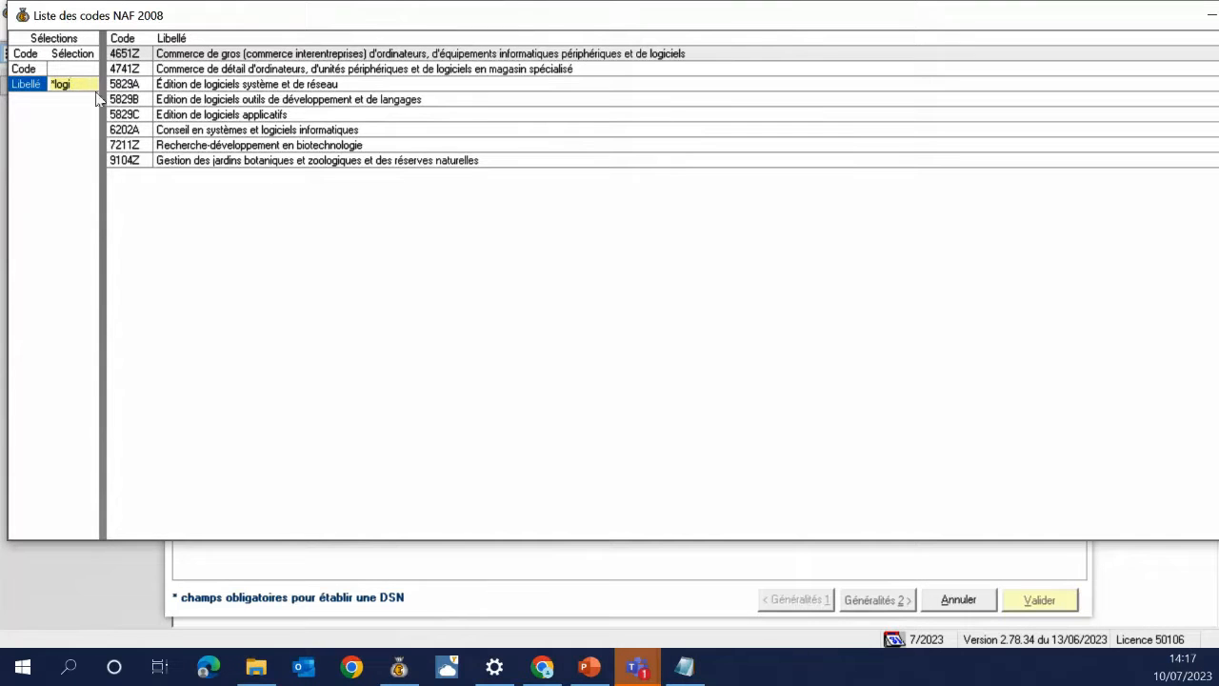
double_click(210, 120)
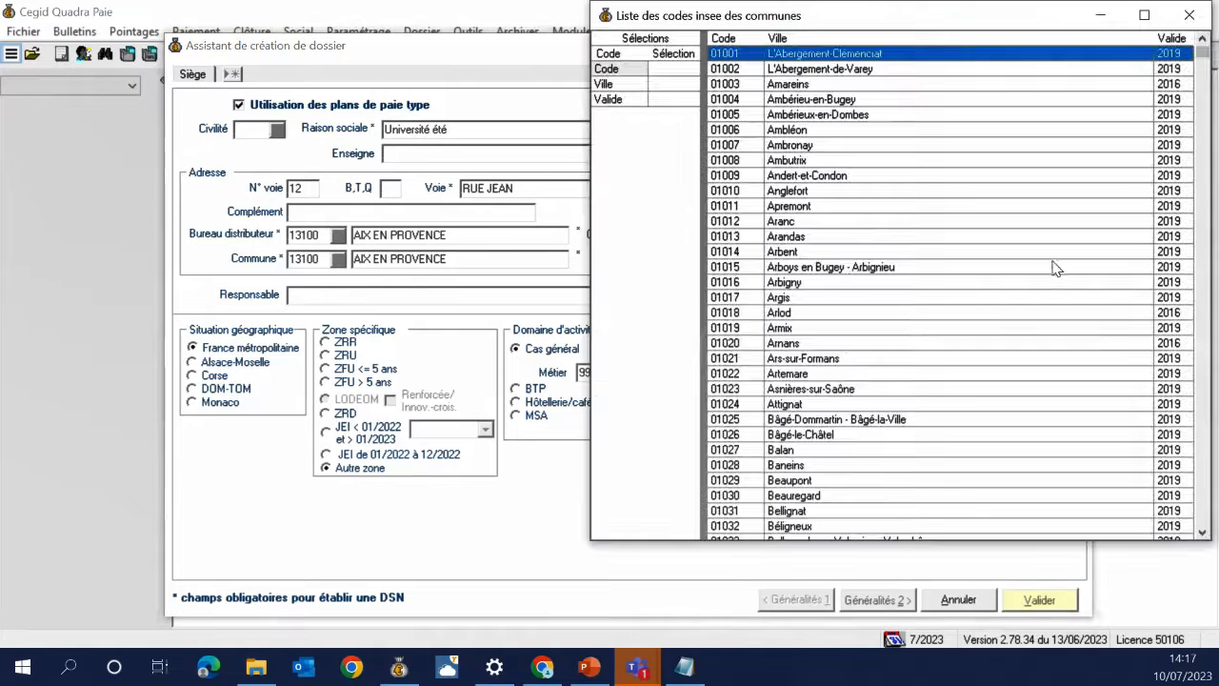
Filter the INSEE commune list by town and pick 13001 Aix-en-Provence
left_click(1052, 260)
left_click(674, 85)
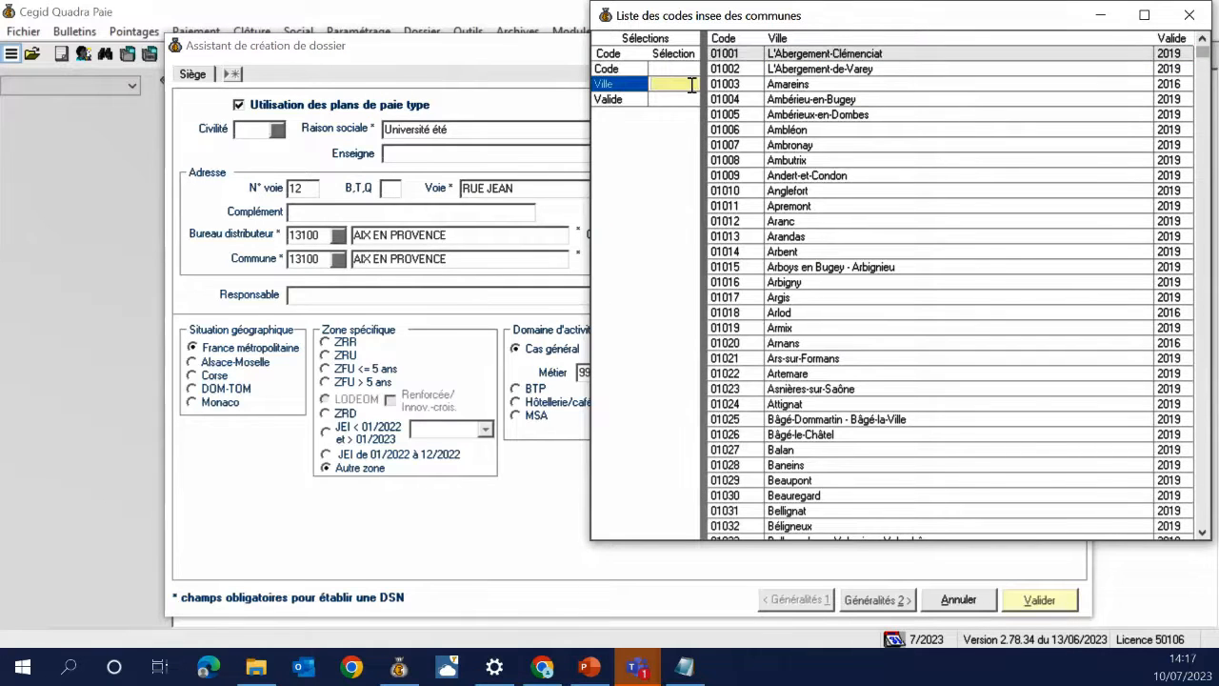
type("*aix")
key("Return")
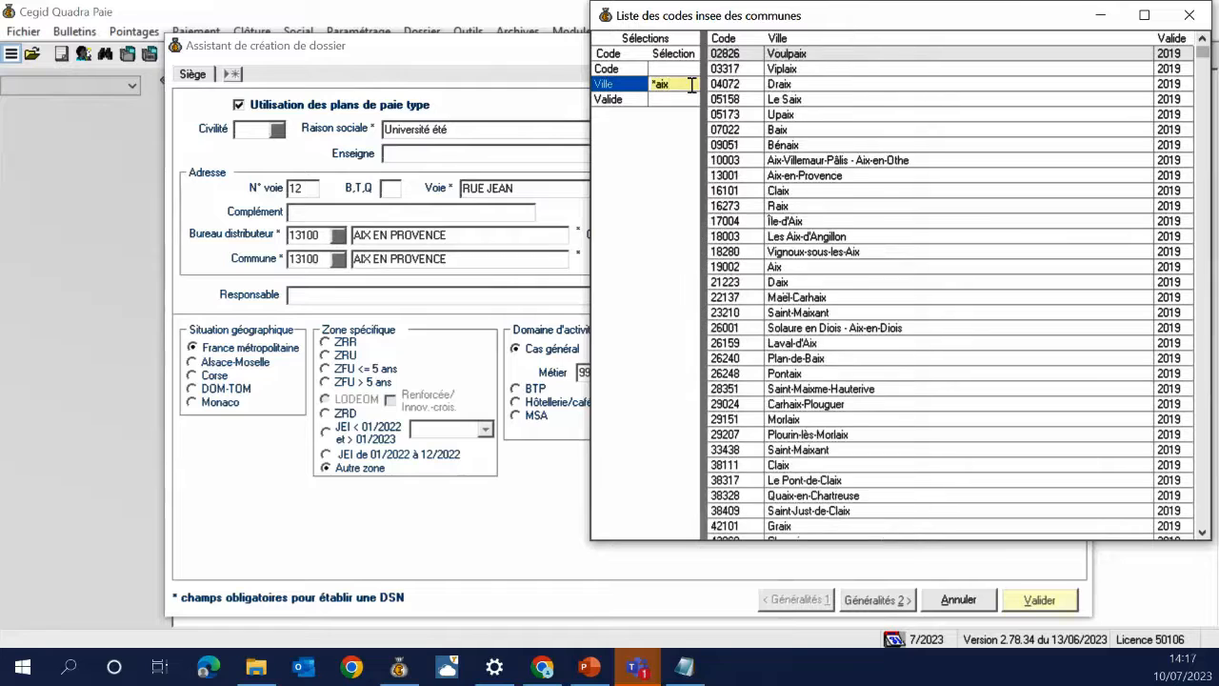
double_click(810, 177)
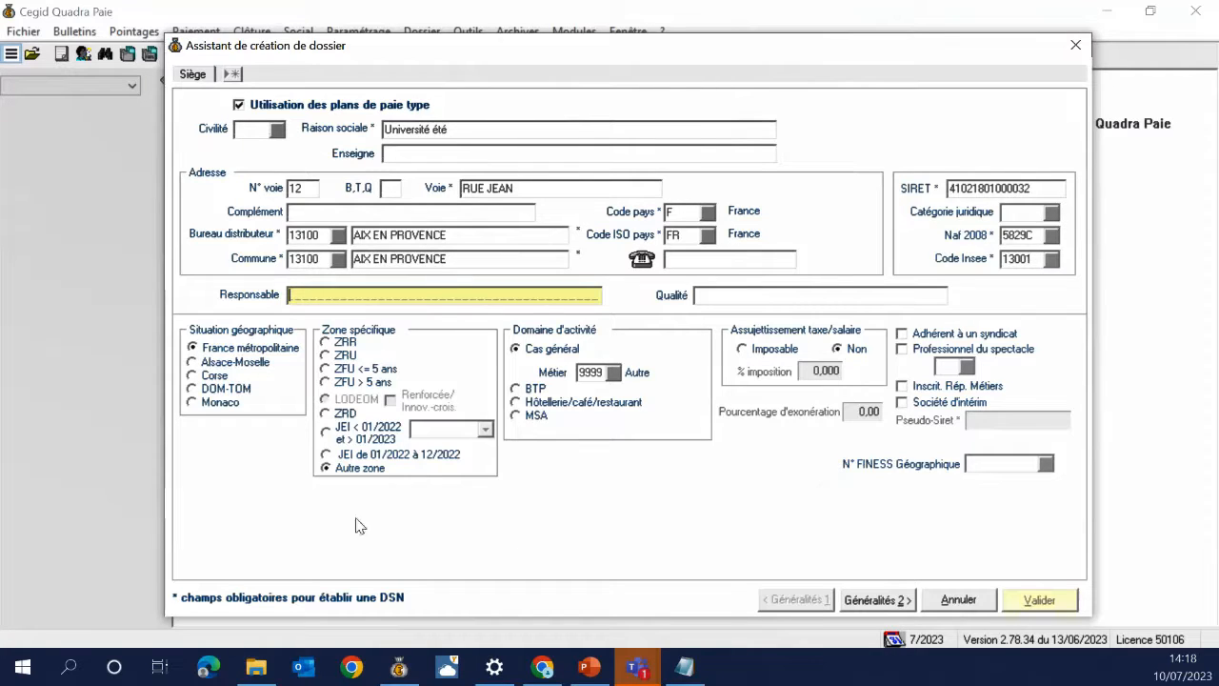
left_click(233, 391)
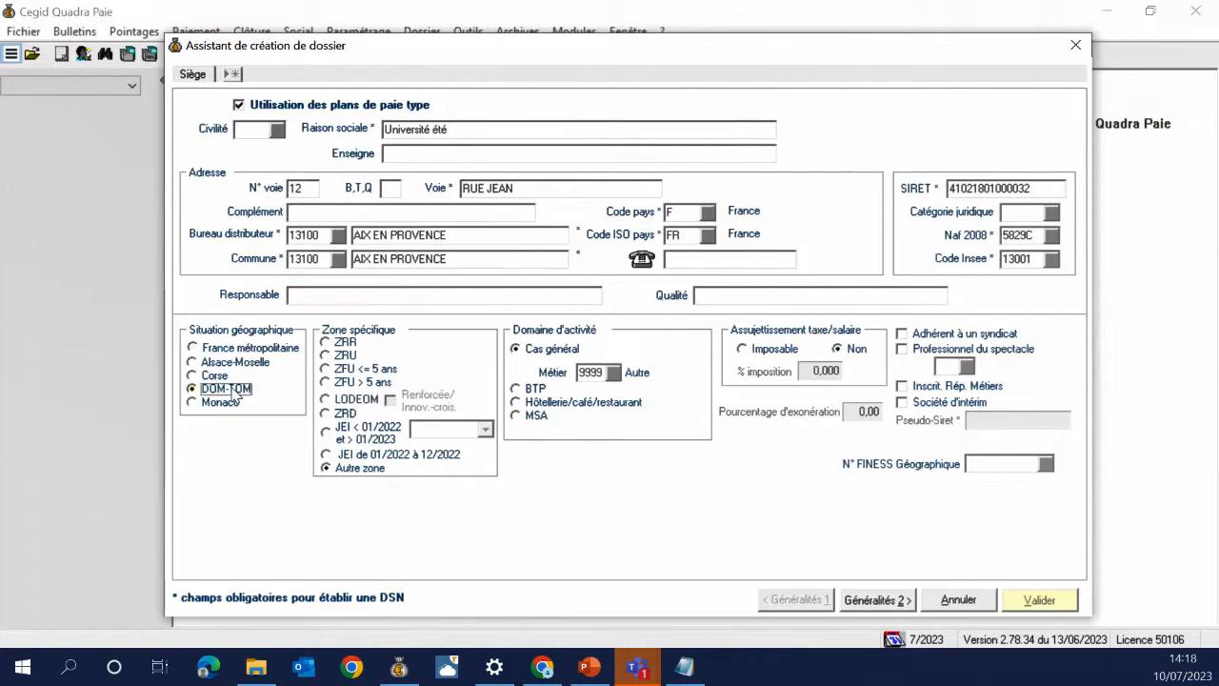
left_click(354, 400)
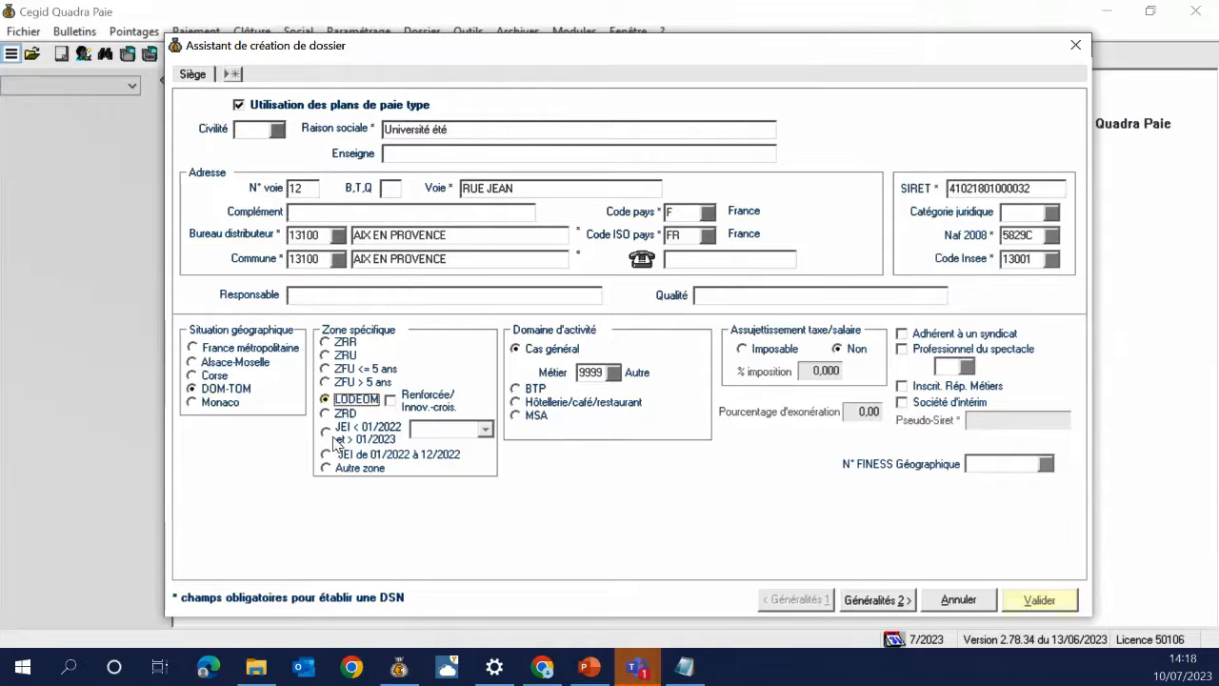
left_click(331, 433)
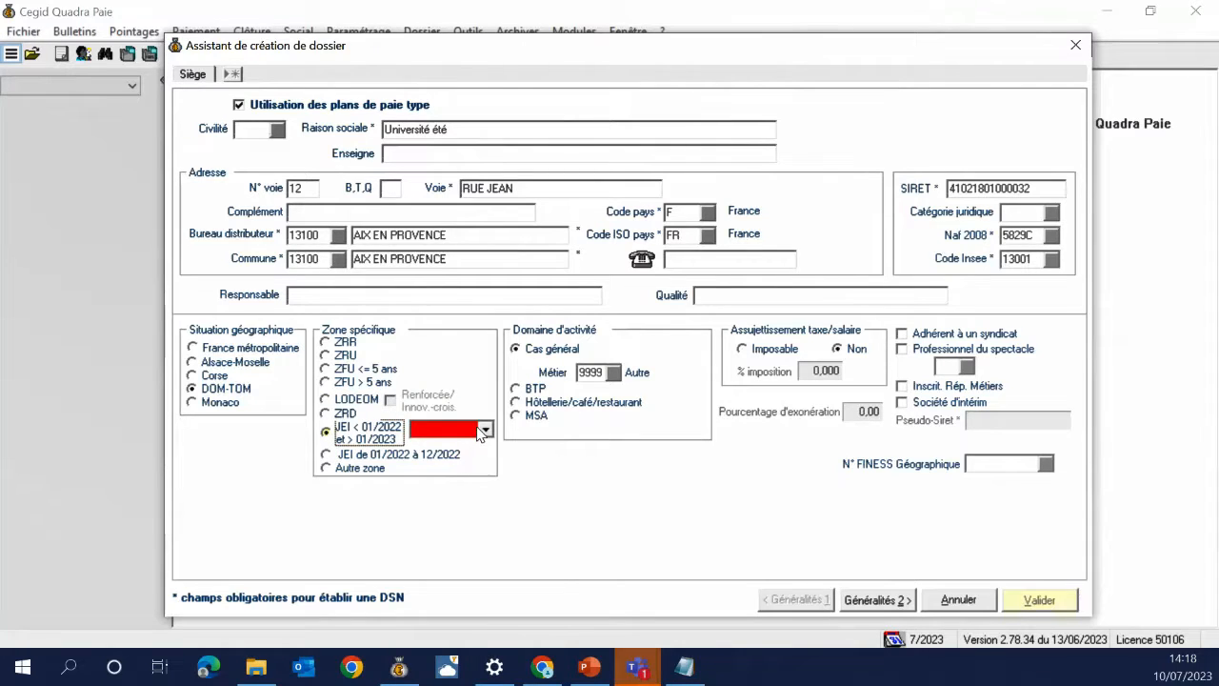
left_click(483, 431)
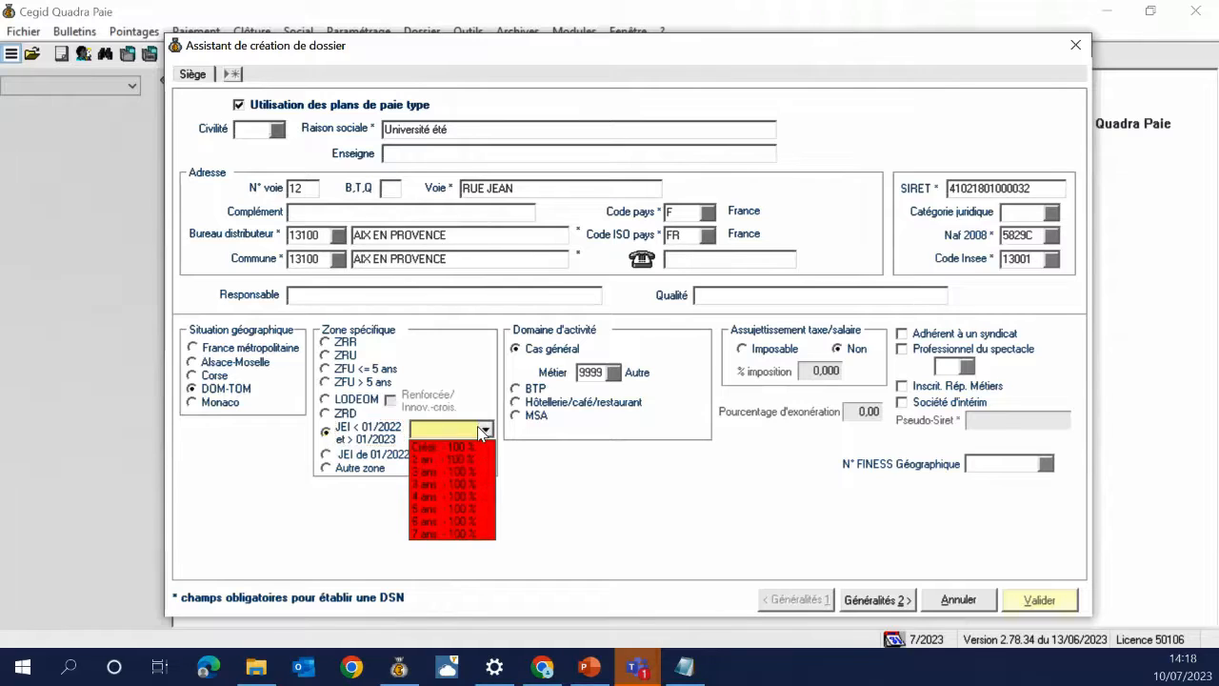
left_click(474, 360)
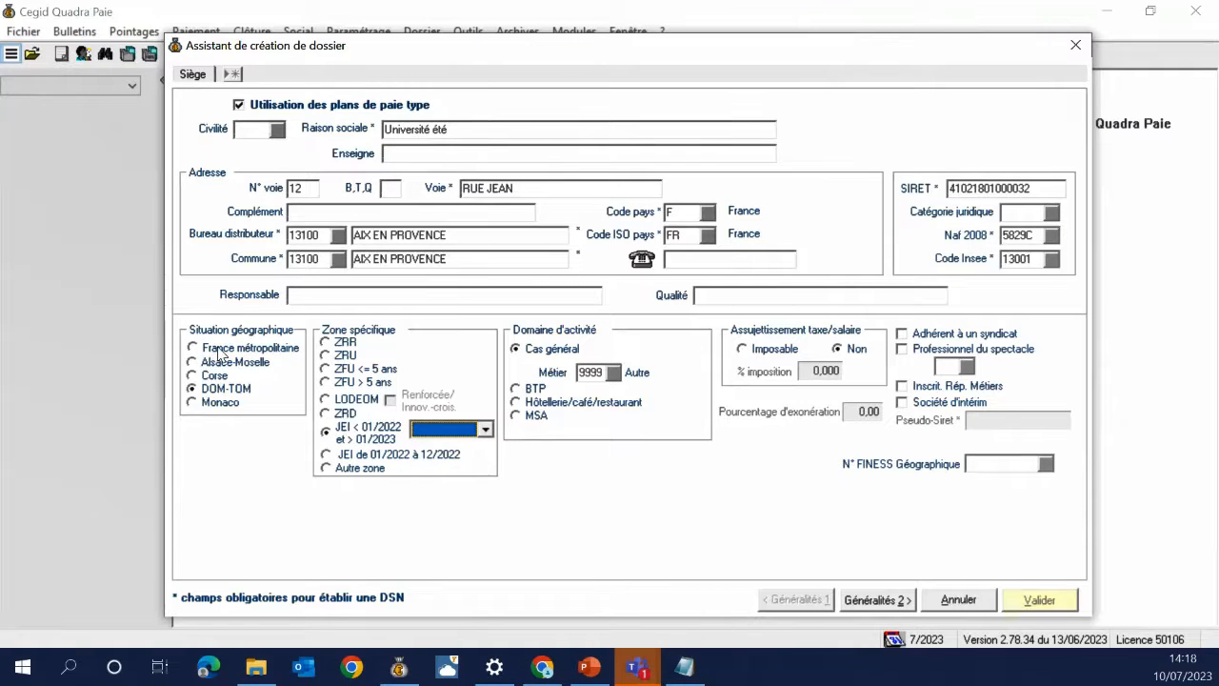
left_click(218, 350)
left_click(327, 467)
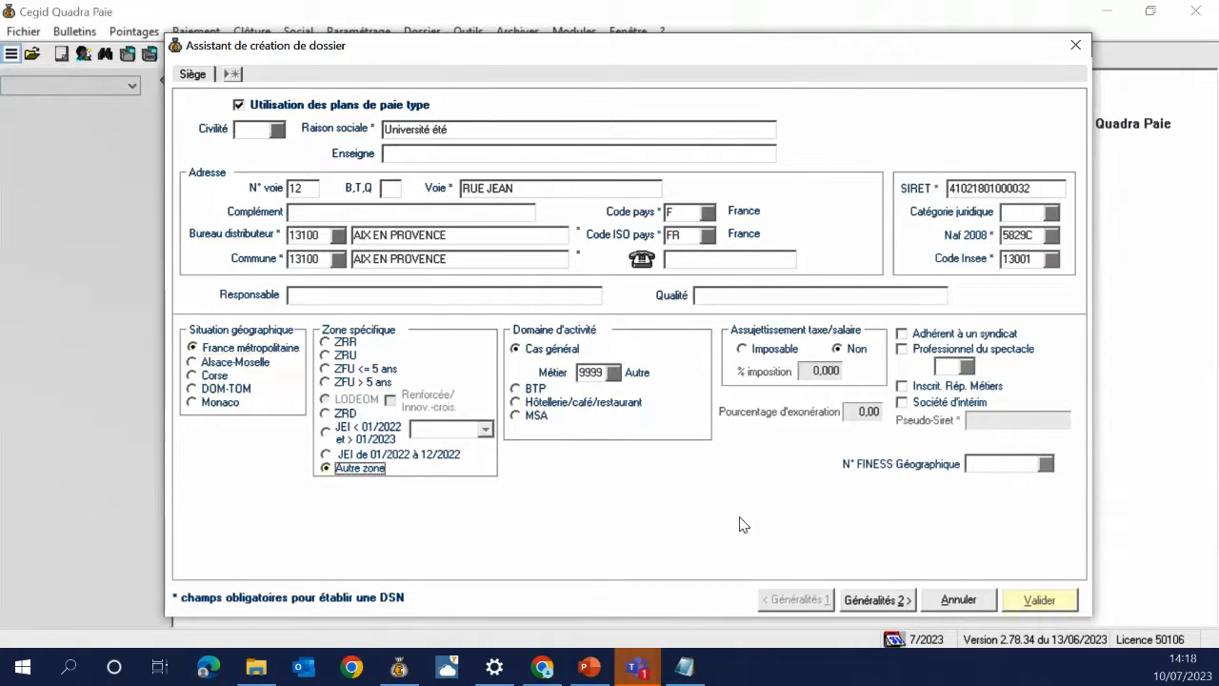
left_click(589, 667)
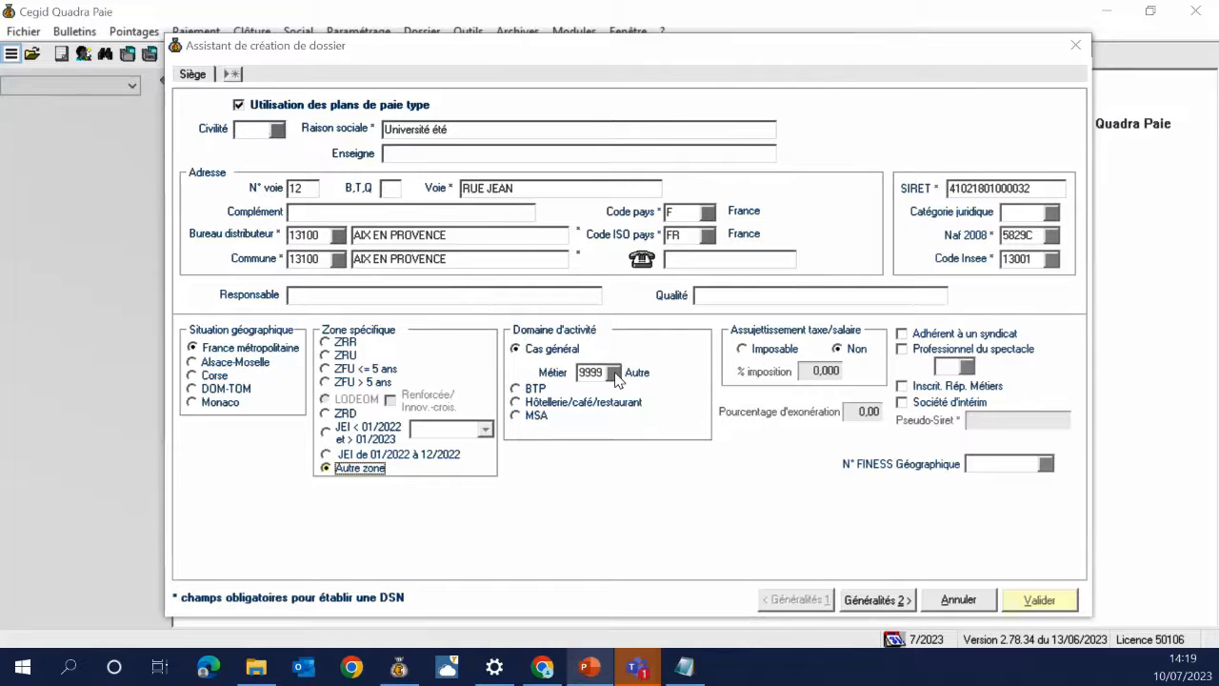
left_click(616, 372)
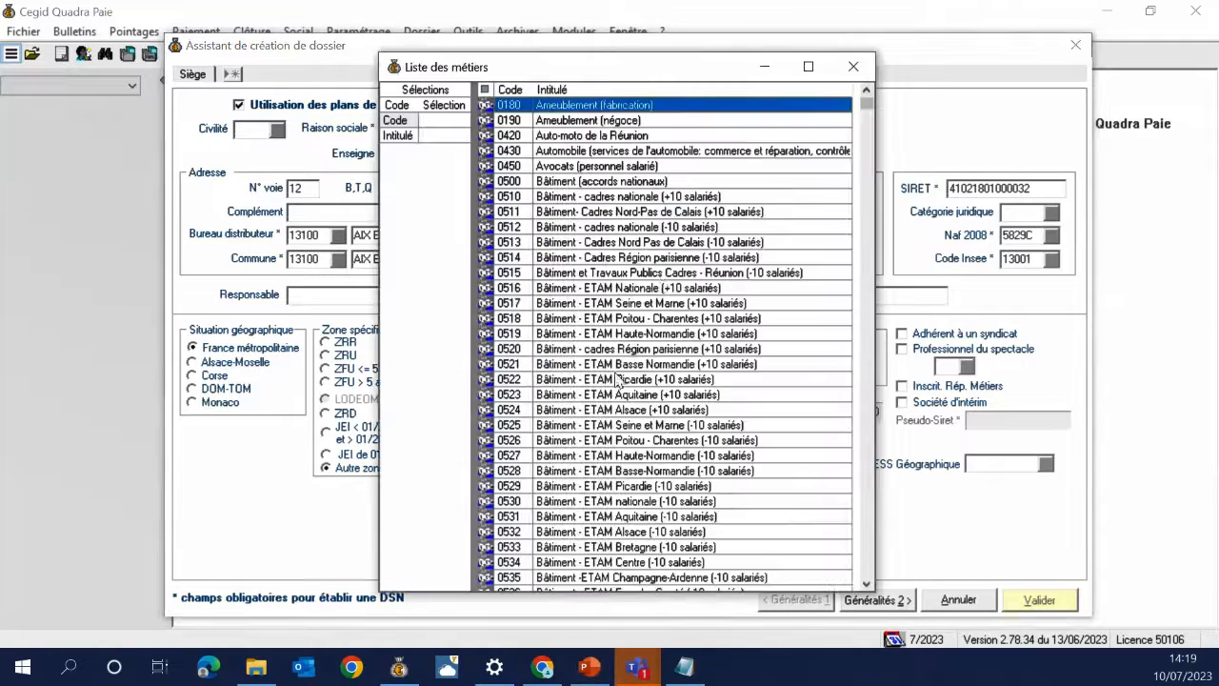
left_click_drag(865, 106, 865, 569)
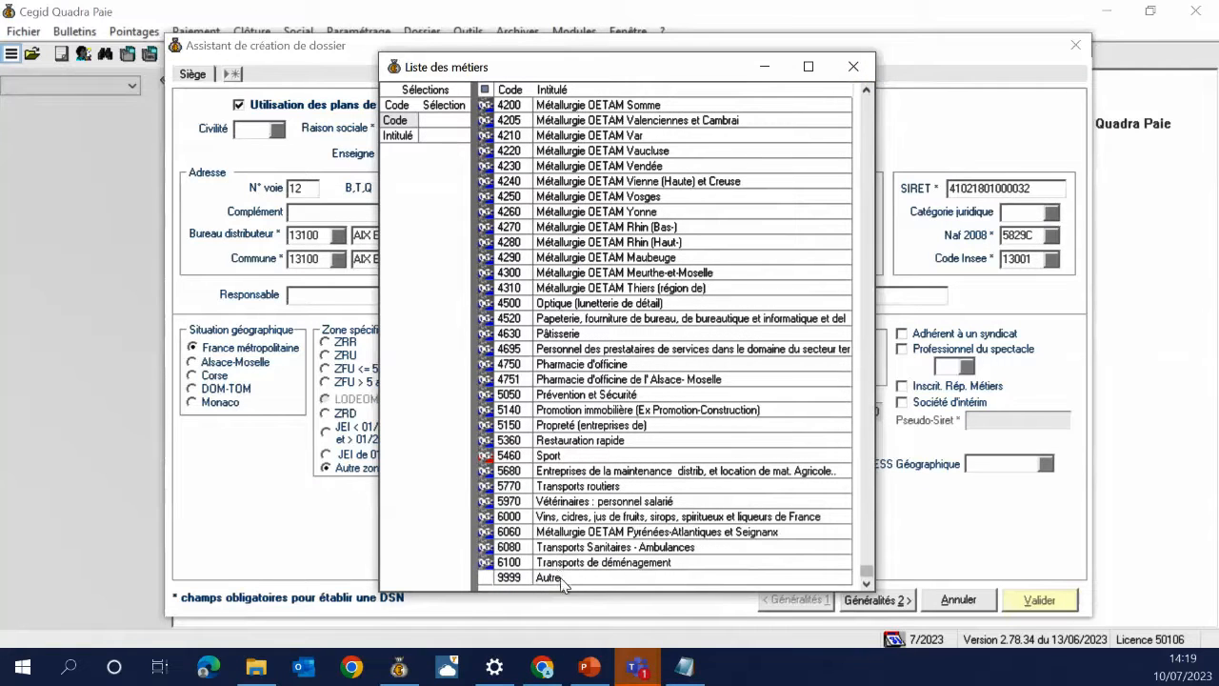
left_click(505, 473)
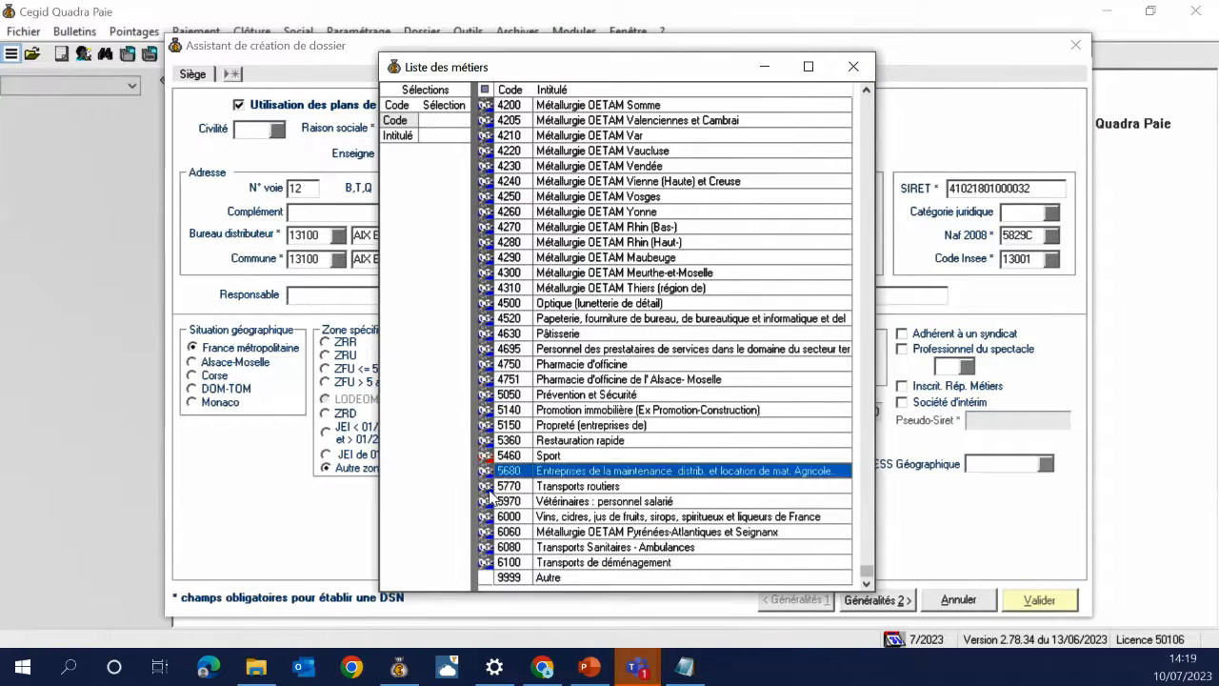
left_click(498, 488)
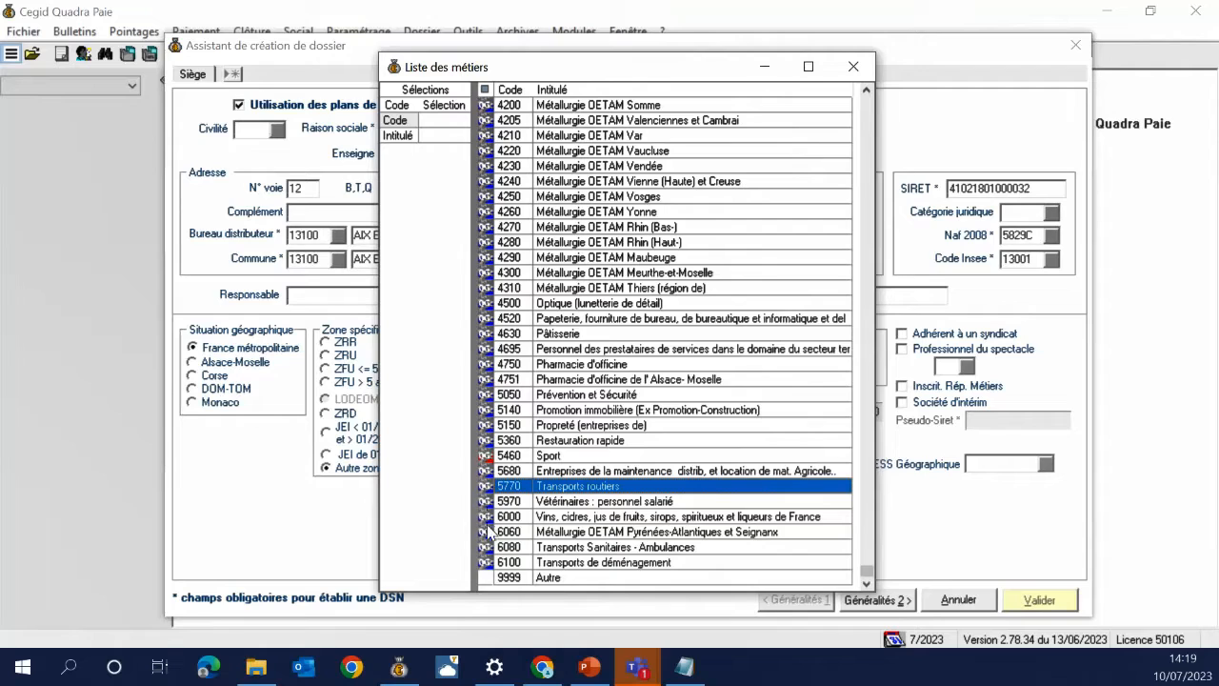
left_click(493, 457)
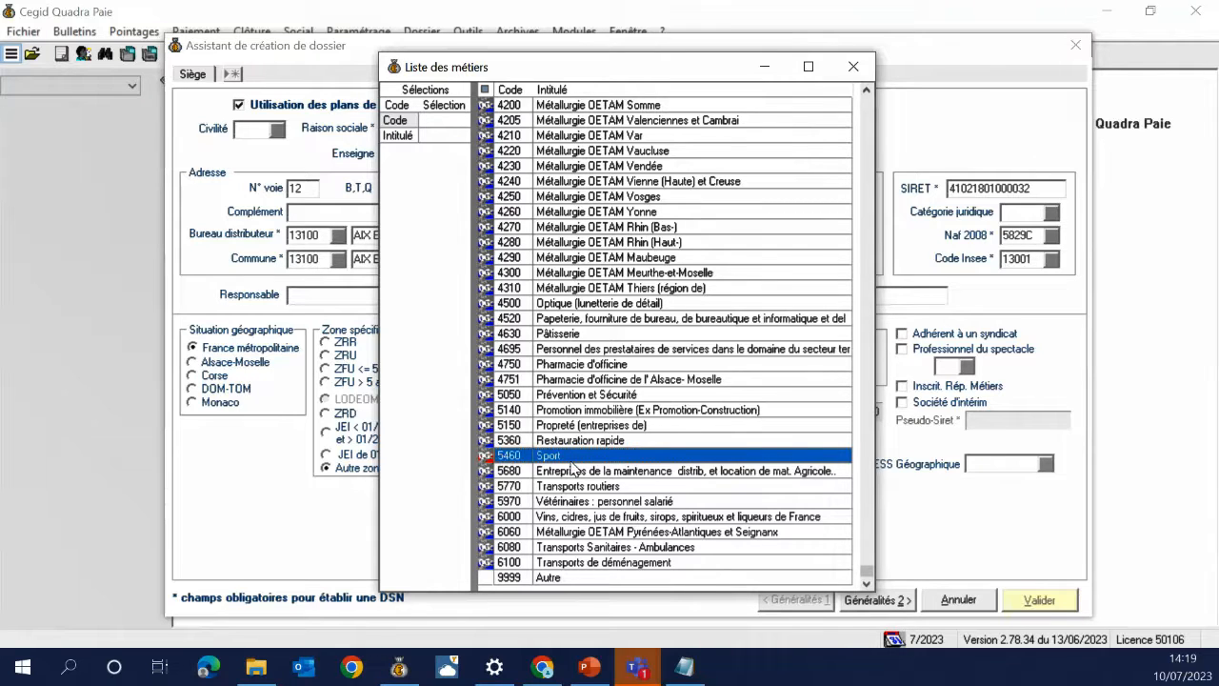
double_click(578, 577)
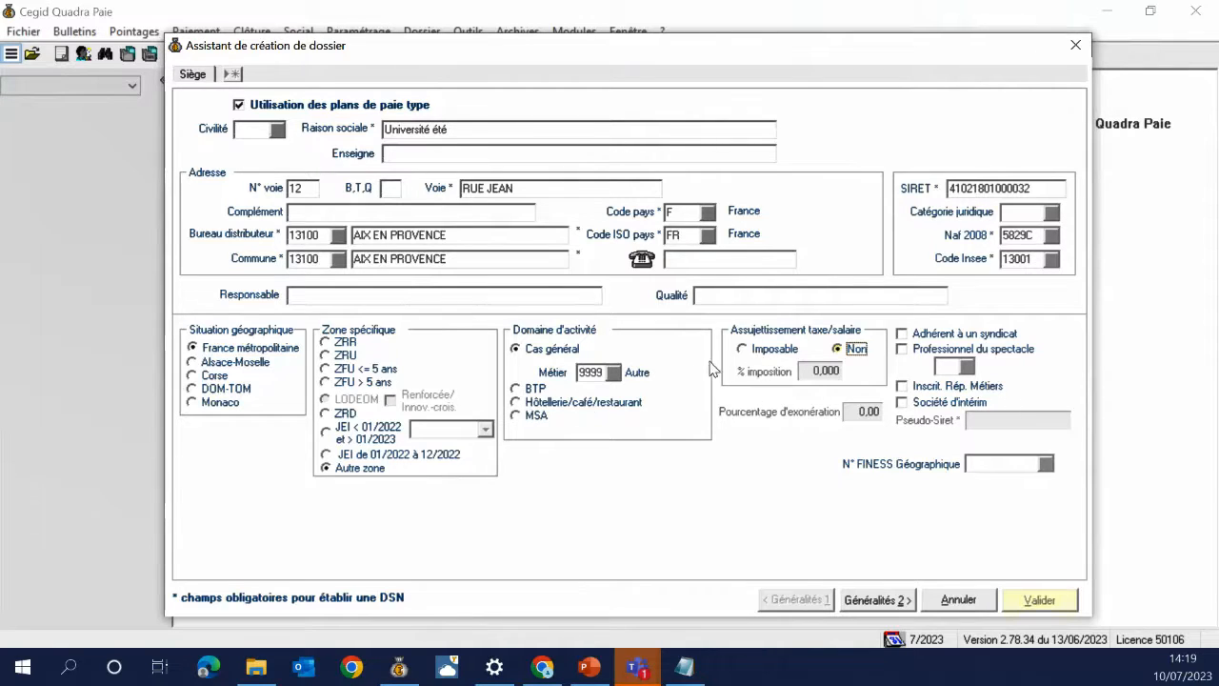
Make the establishment Imposable at 100 % payroll tax and tick Adhérent à un syndicat
left_click(776, 355)
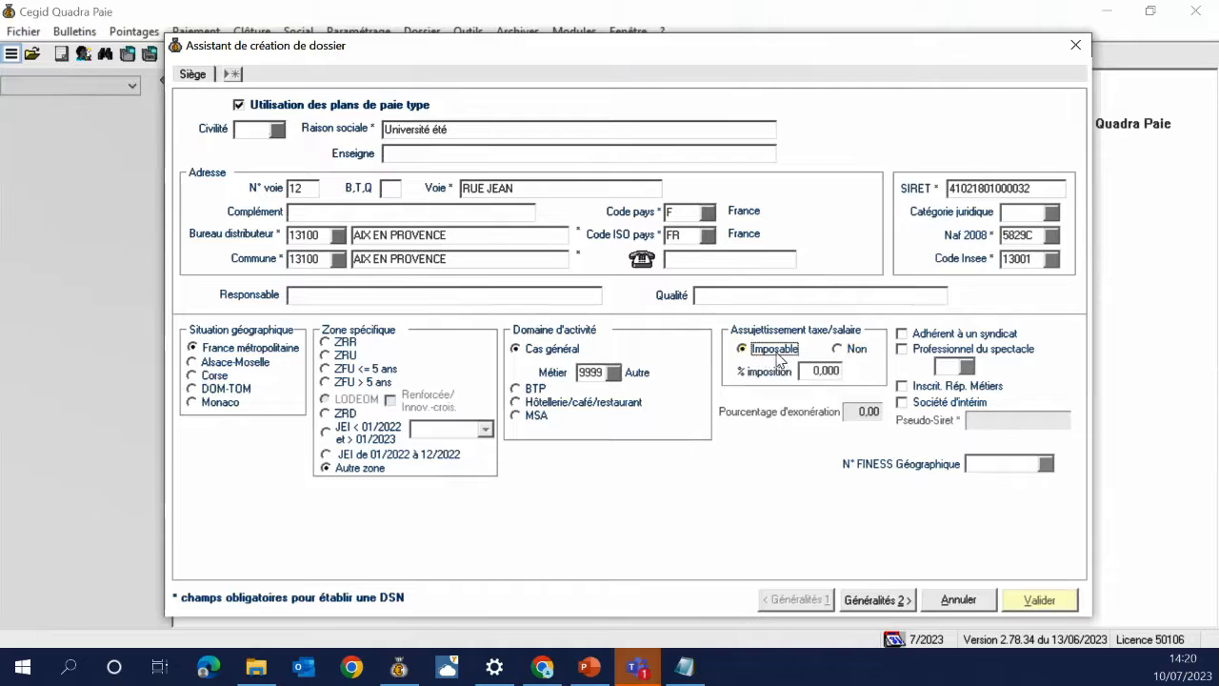
left_click(825, 373)
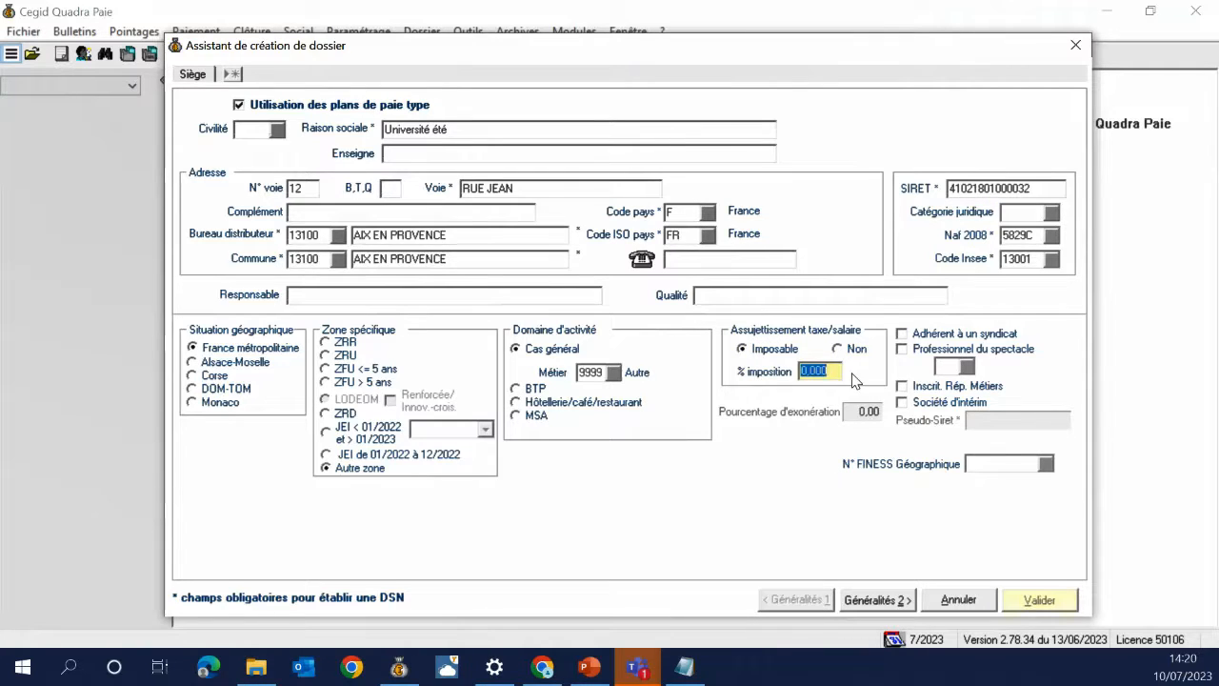
type("100")
key("Tab")
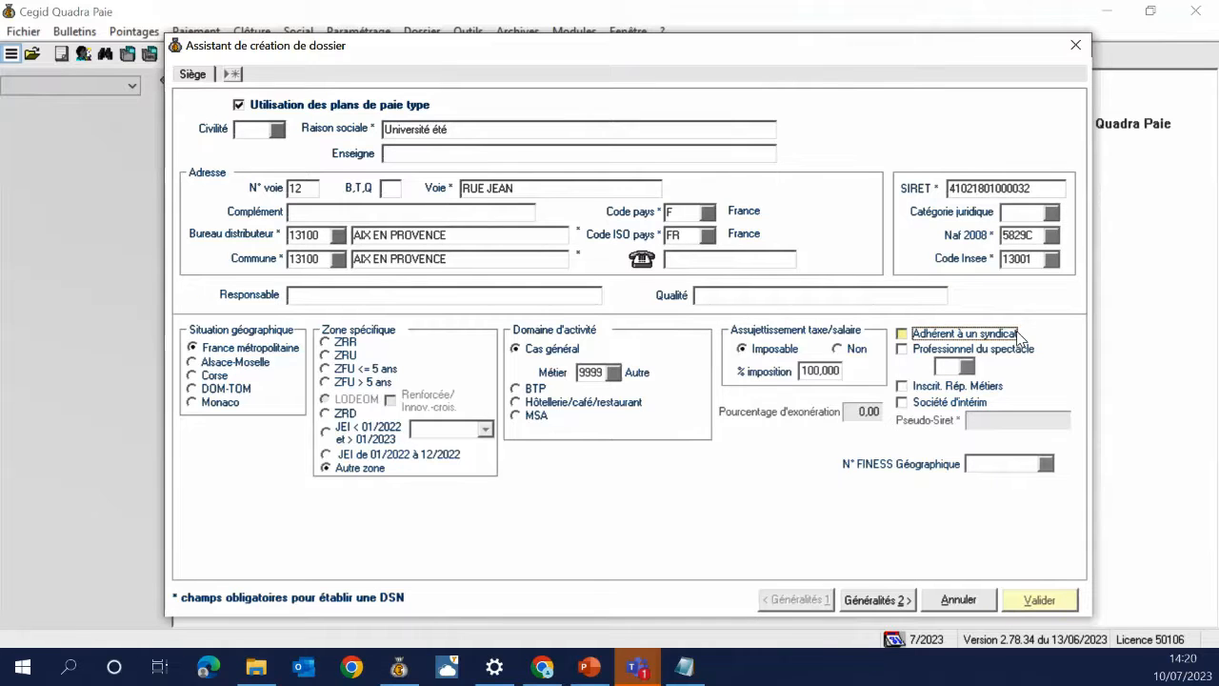
left_click(964, 339)
Untick union membership and Professionnel du spectacle, and tick Inscrit Rép. Métiers
left_click(985, 339)
left_click(930, 351)
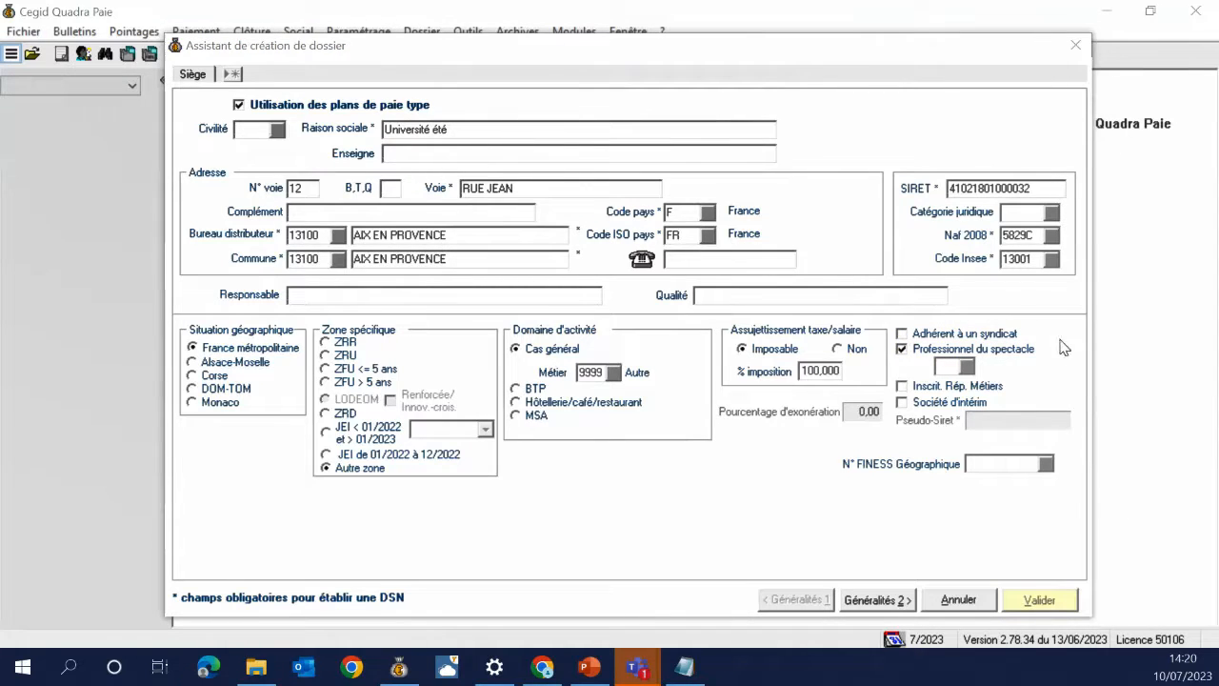
left_click(938, 73)
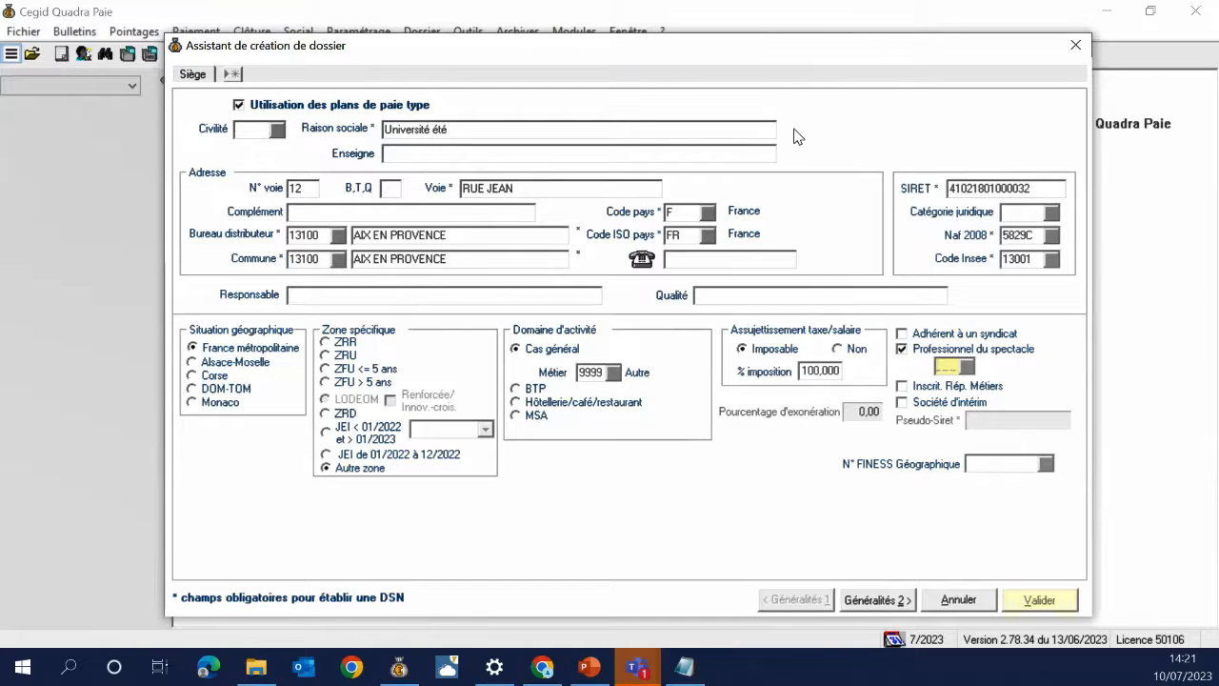
left_click(965, 370)
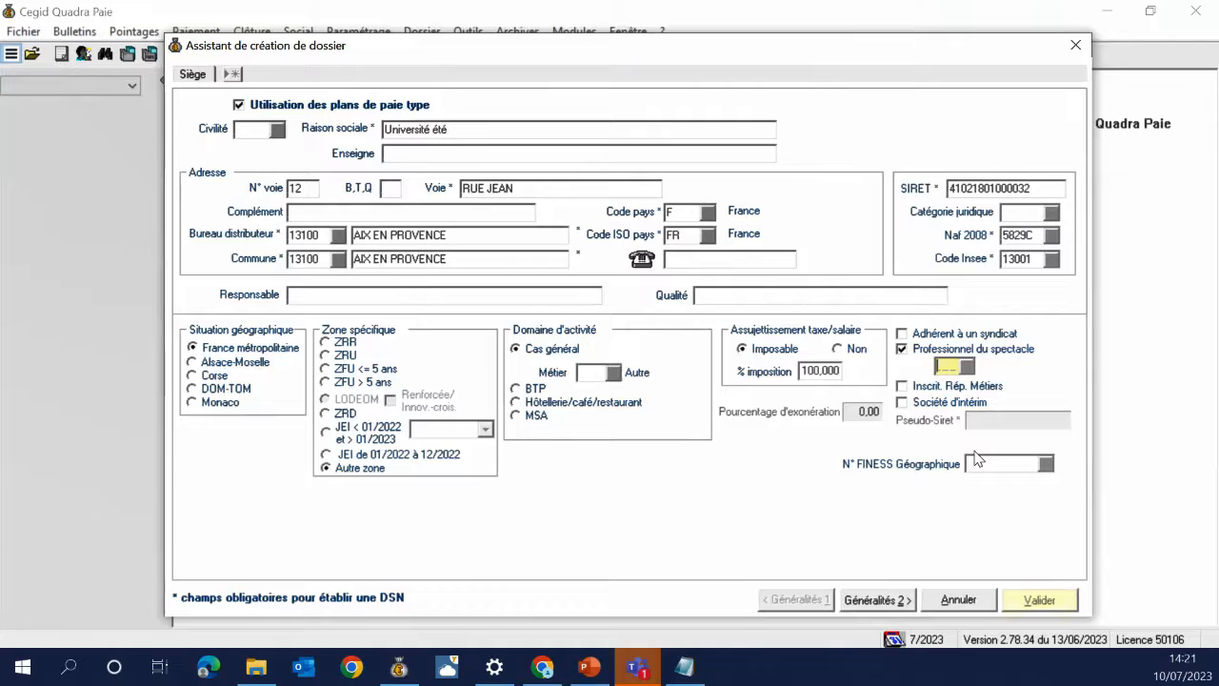
left_click(902, 351)
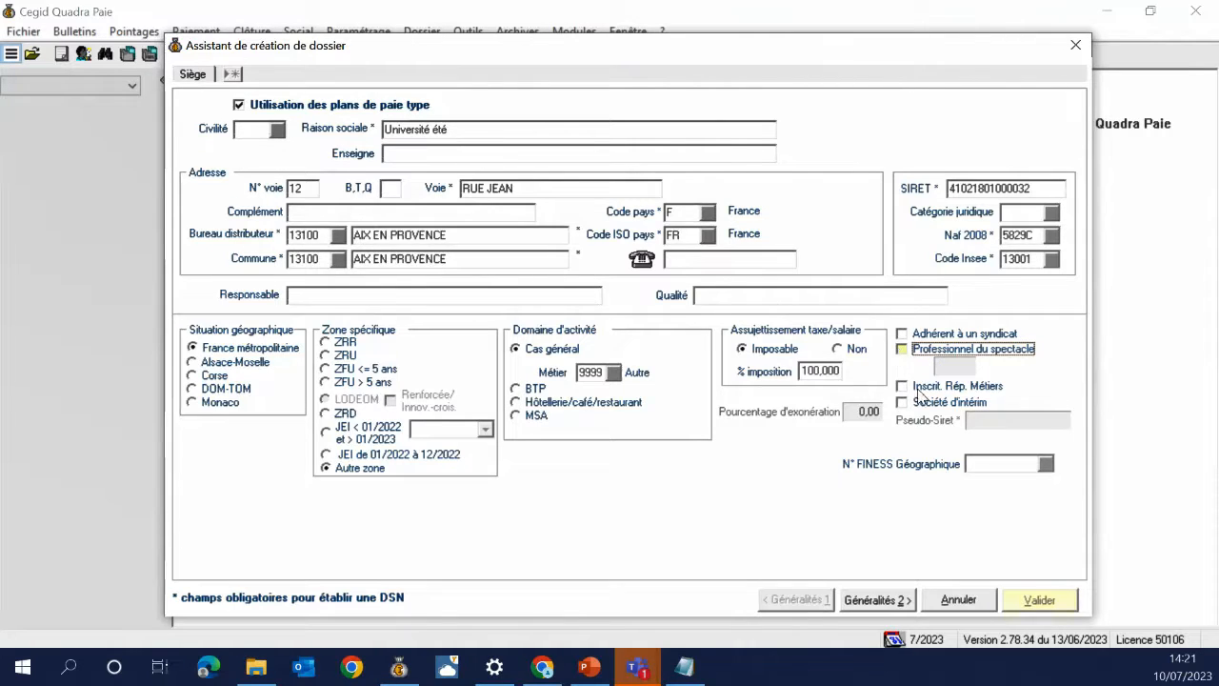
left_click(926, 391)
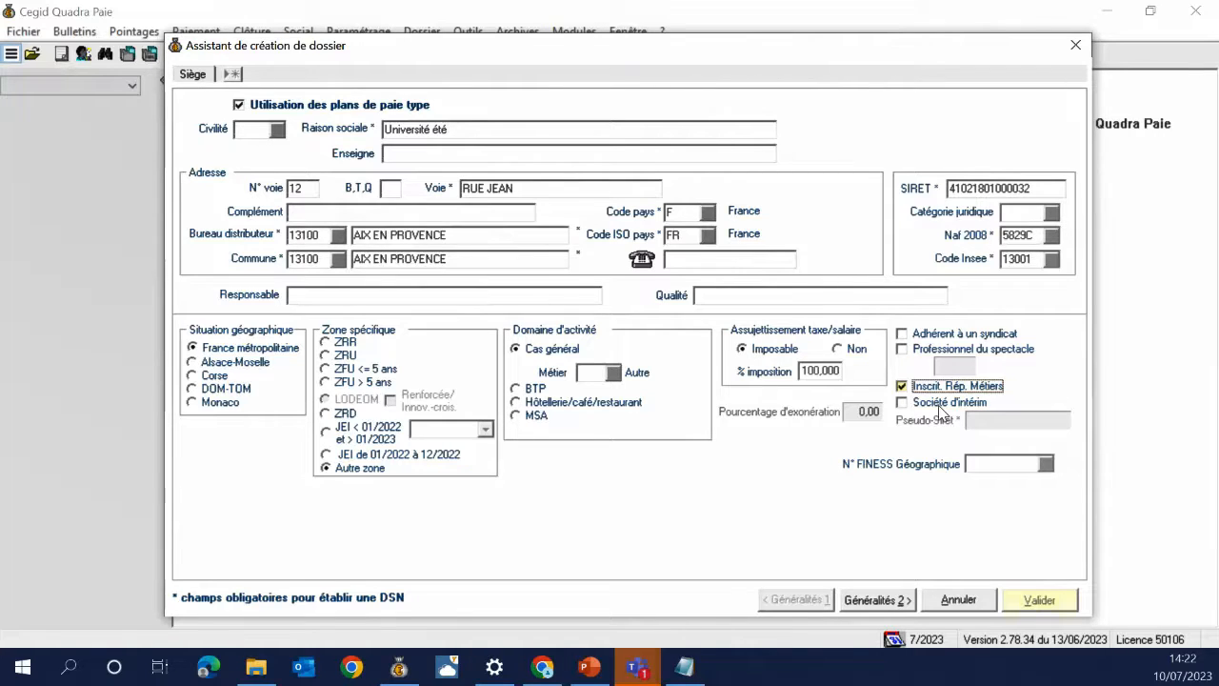
Leave Société d'intérim unticked after toggling it, and untick Inscrit. Rép. Métiers
left_click(940, 408)
left_click(937, 405)
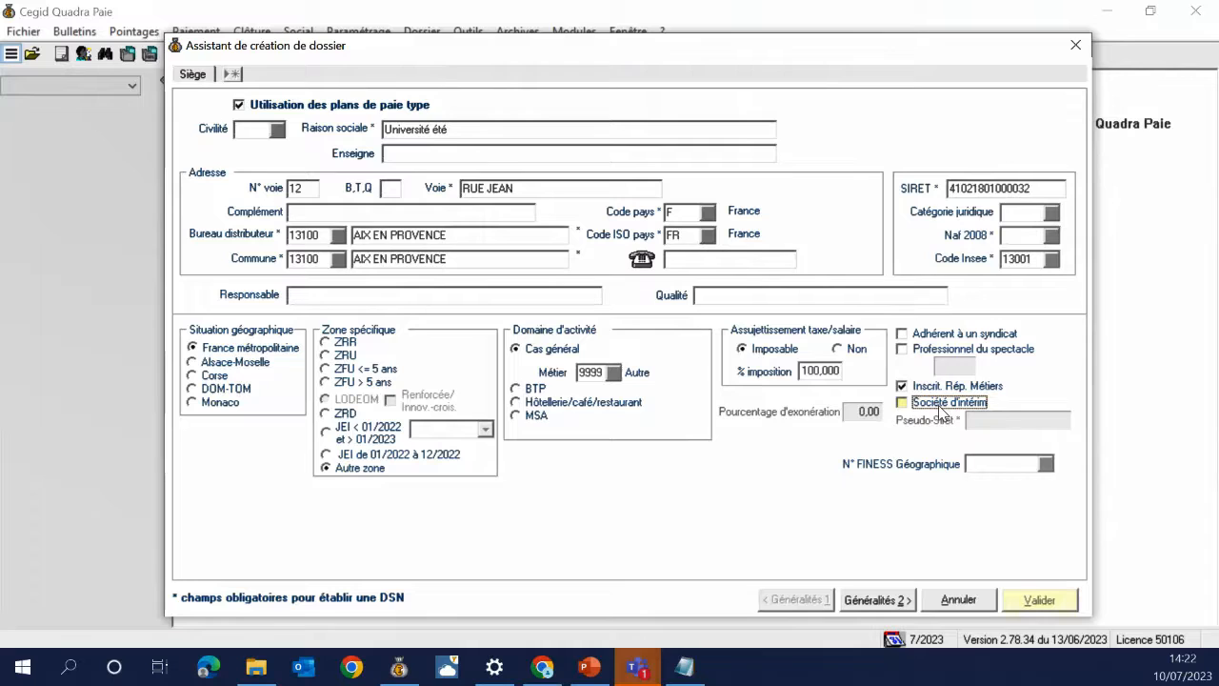
left_click(922, 405)
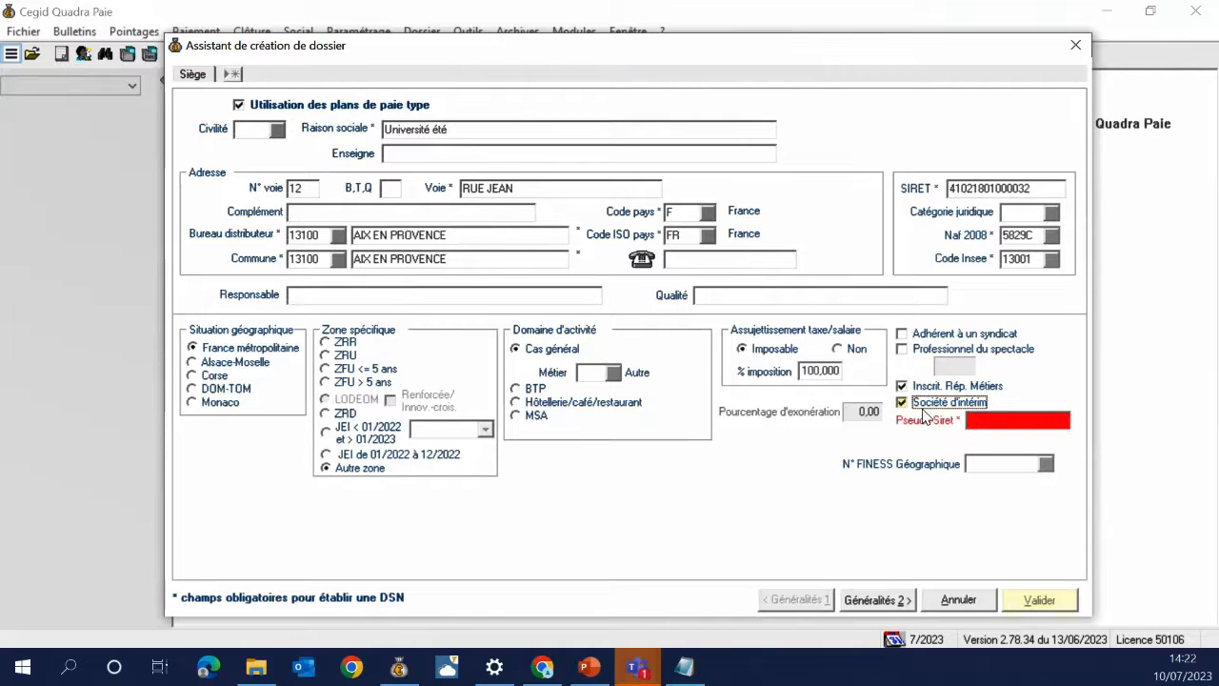
left_click(923, 404)
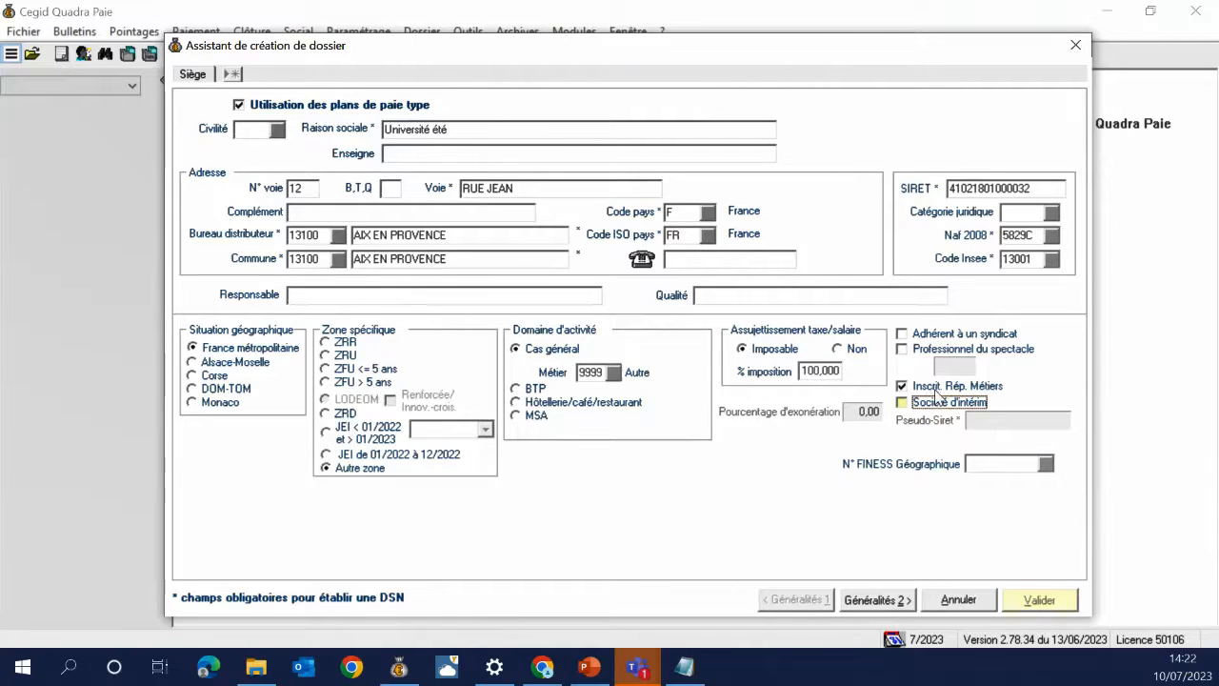
left_click(938, 387)
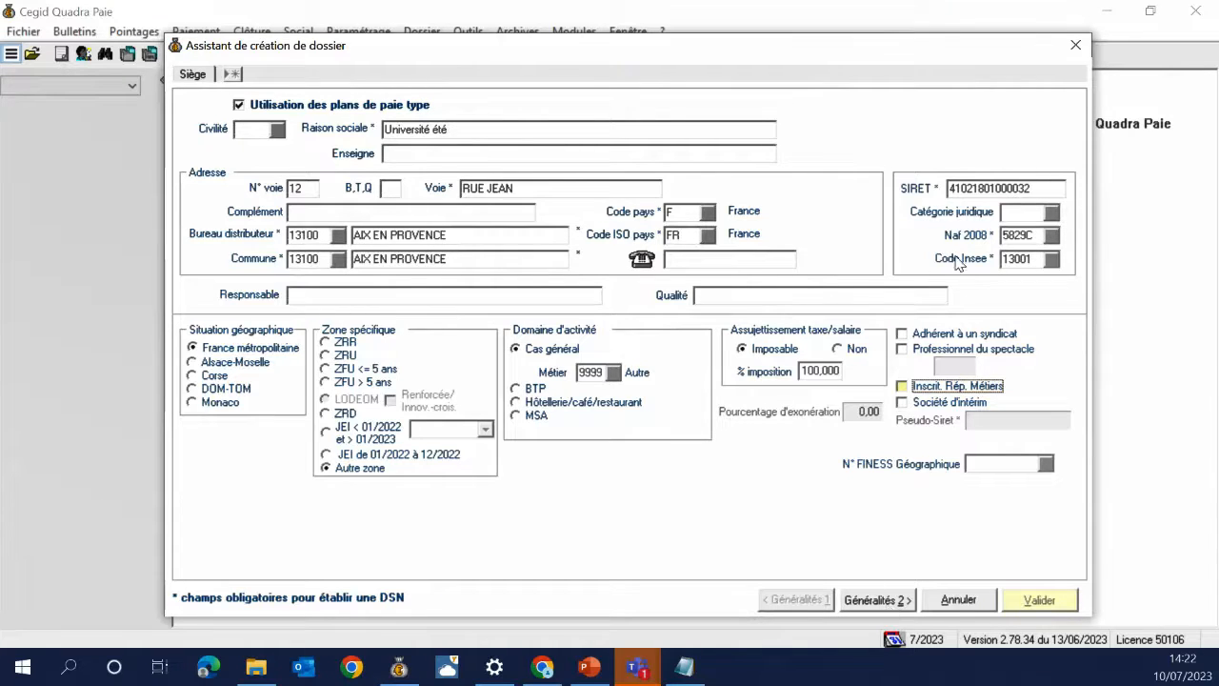
double_click(1033, 257)
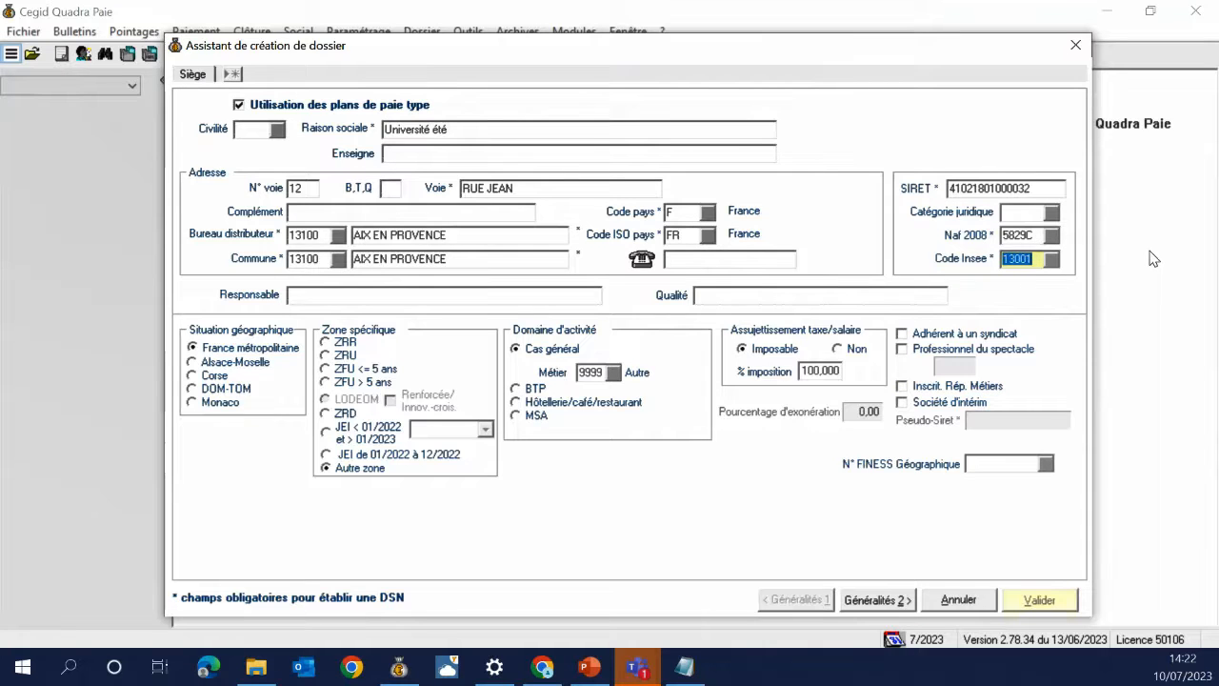
key("BackSpace")
key("Tab")
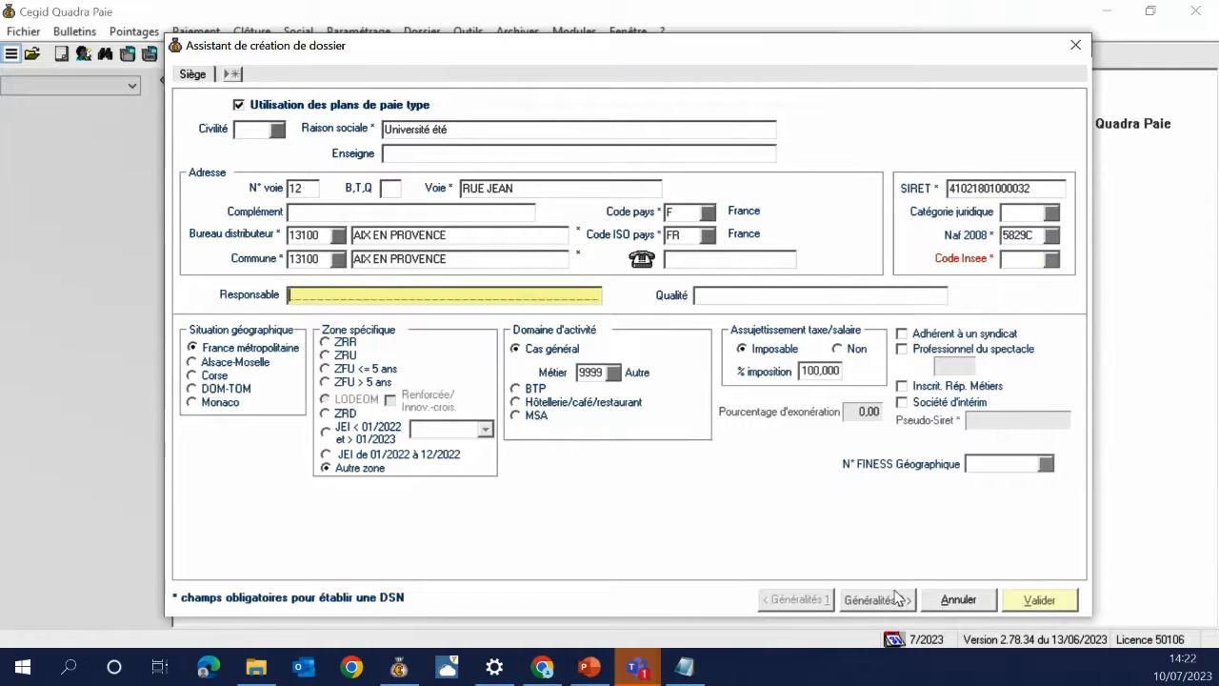
left_click(1051, 264)
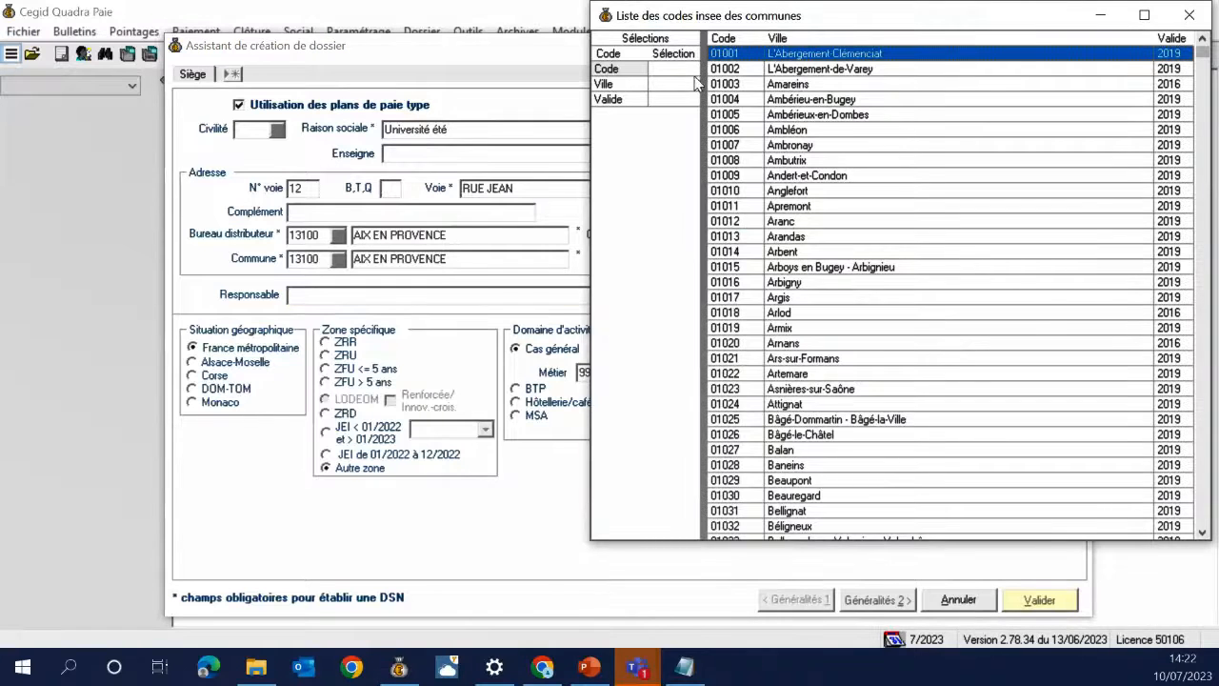
left_click(689, 70)
type("13001")
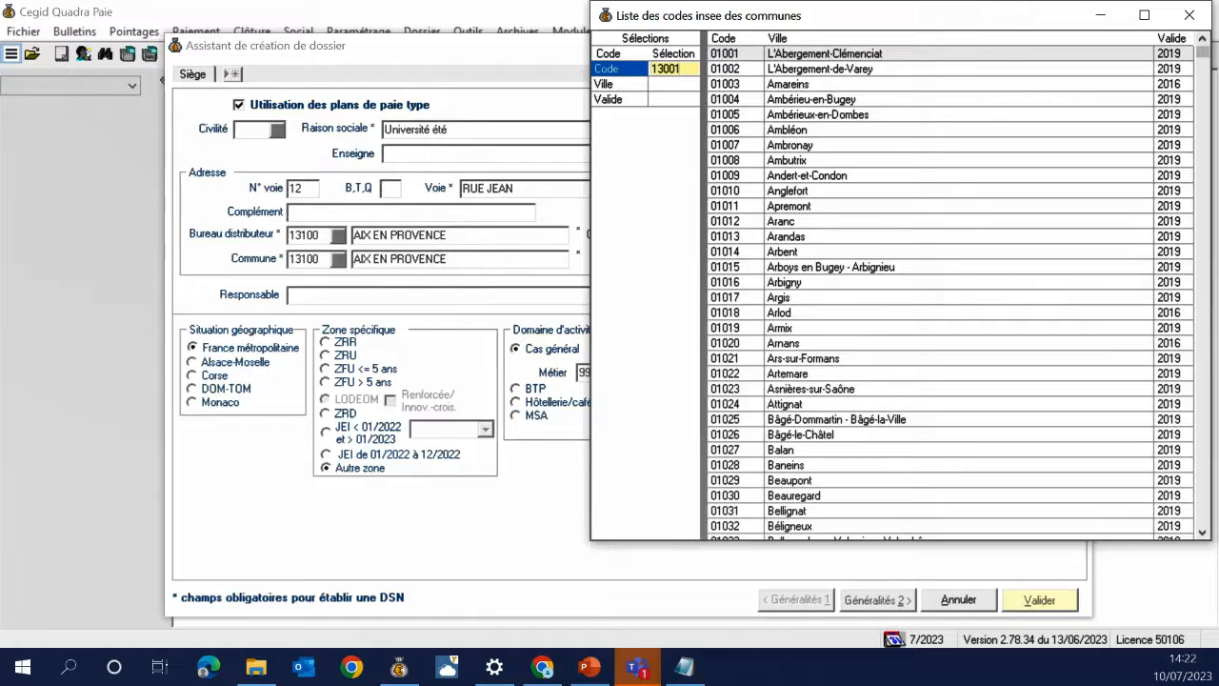
key("Return")
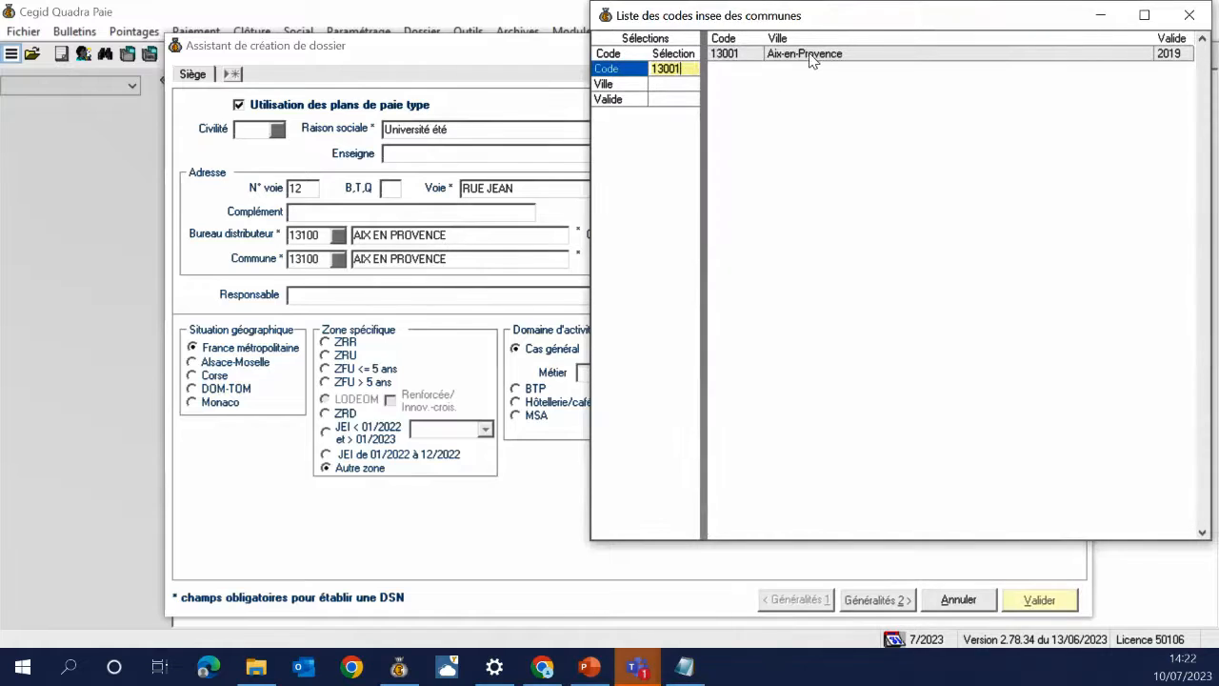
double_click(809, 53)
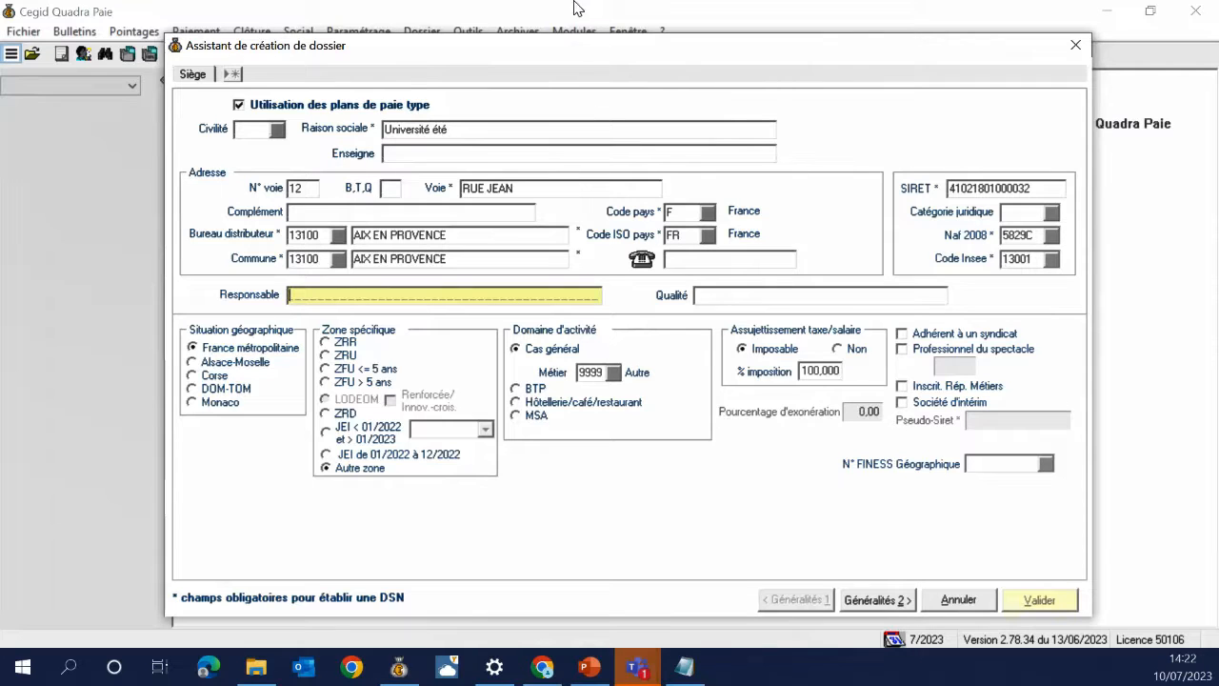
left_click(531, 3)
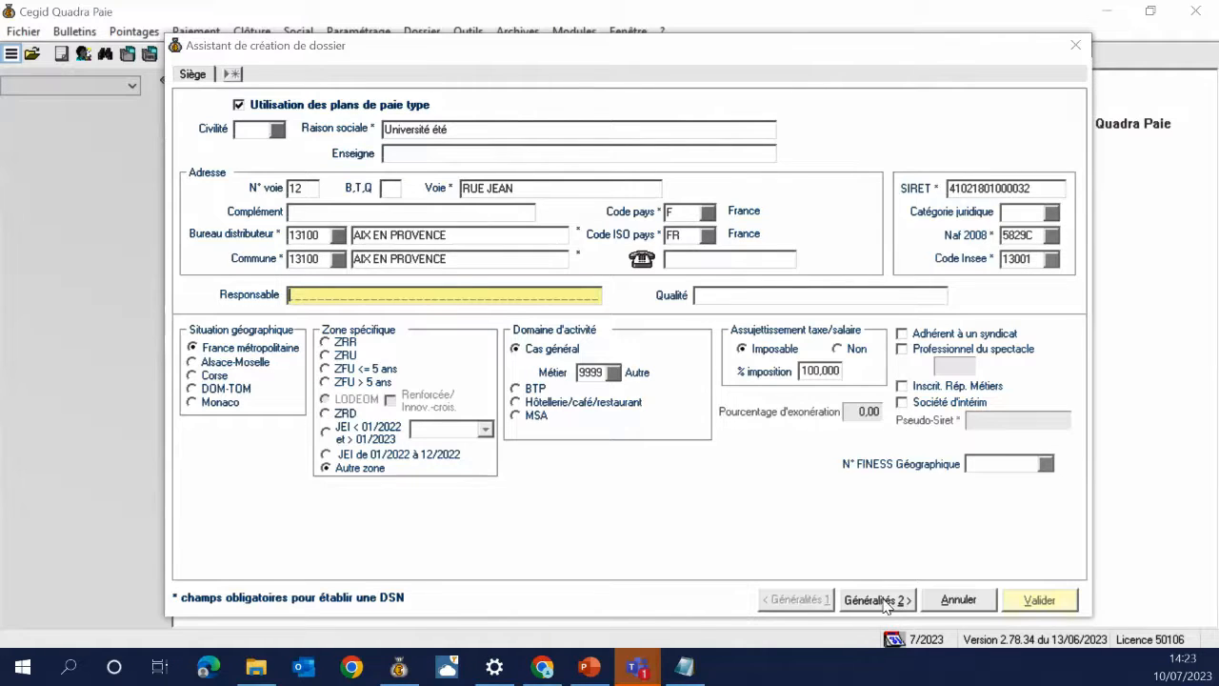
Advance to the Généralités 2 page, then switch over to the PowerPoint presentation
left_click(877, 600)
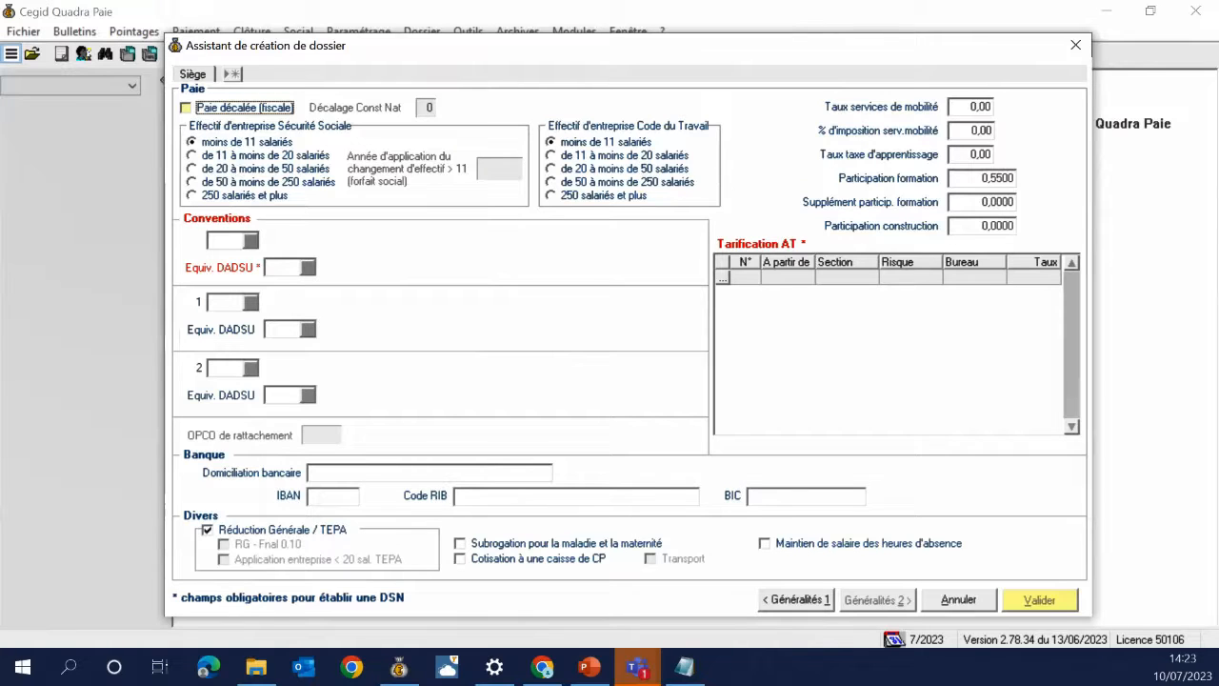
key("alt+Tab")
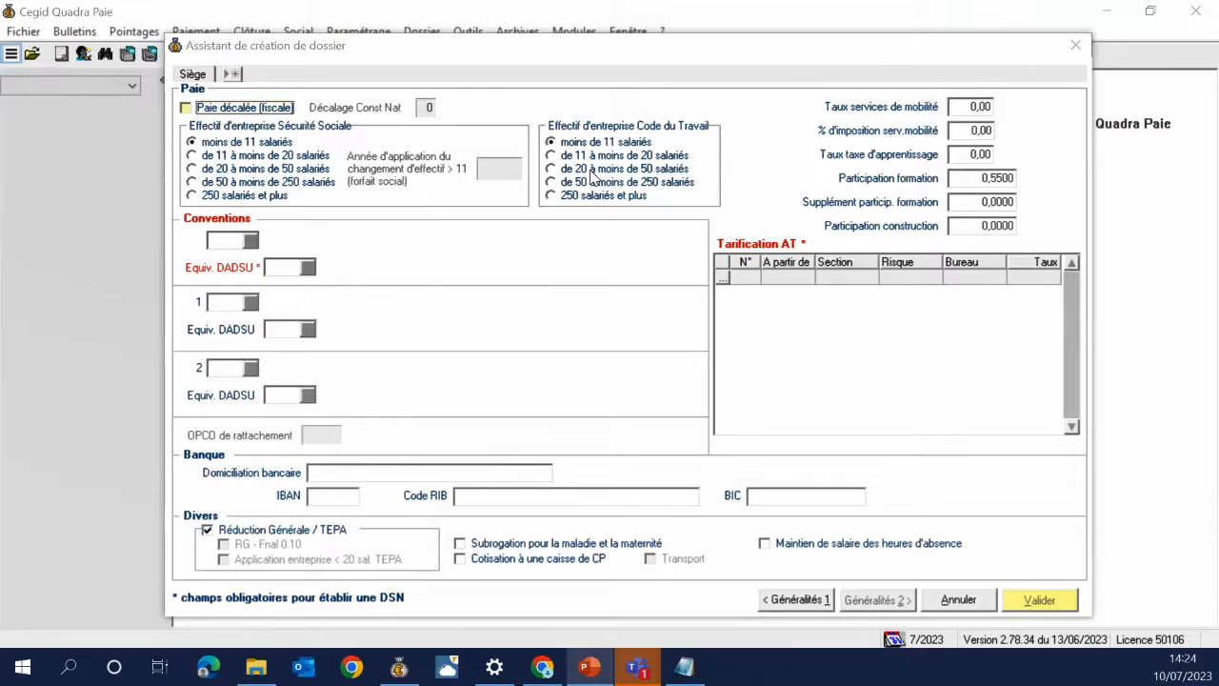
Choose collective agreement 1600 Coiffure after filtering agreement names on *coiffure
left_click(251, 242)
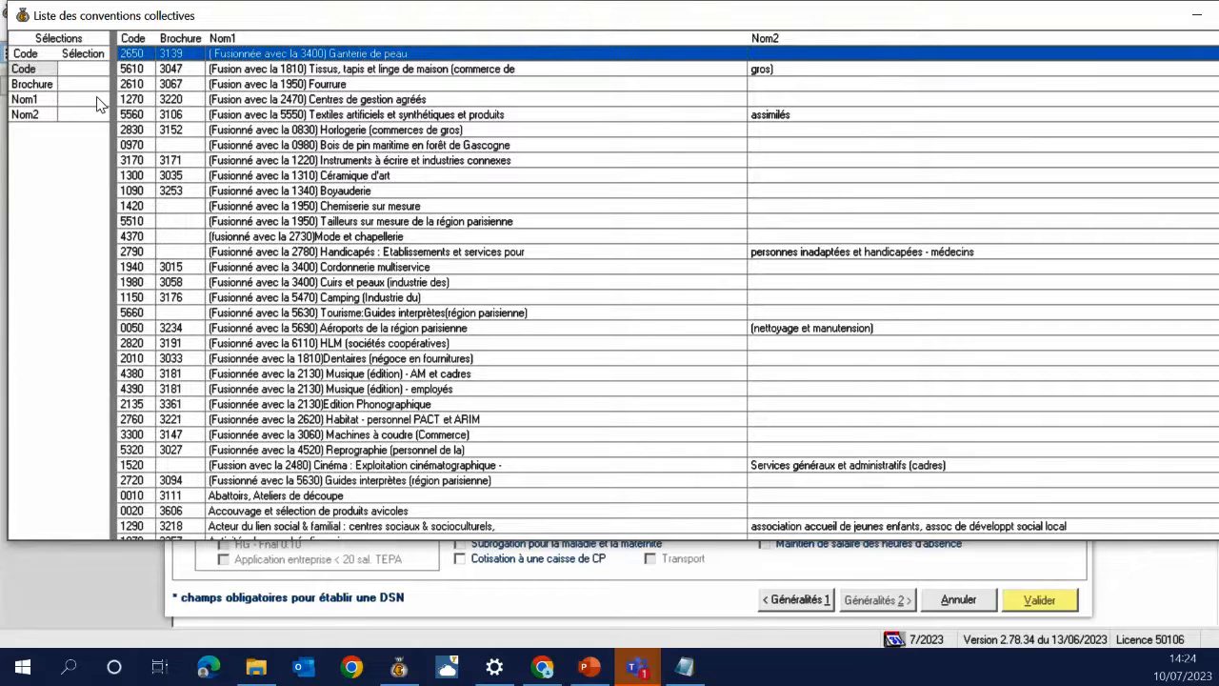
left_click(28, 99)
type("*")
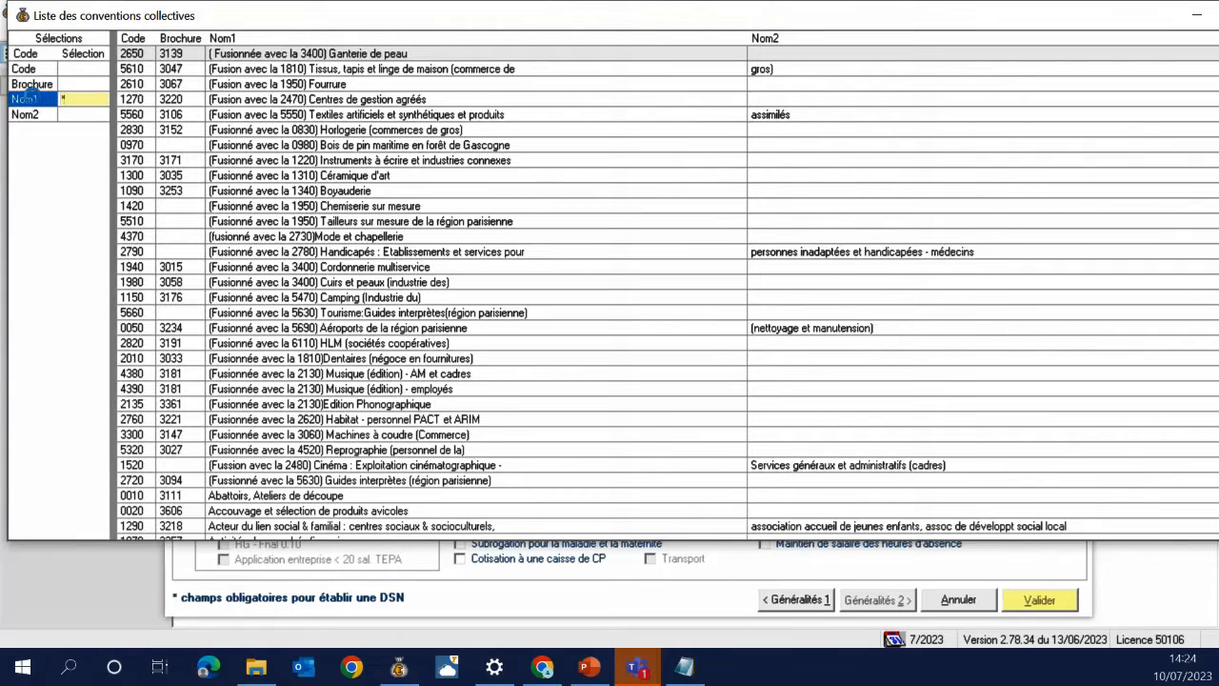
type("coiffure")
key("Return")
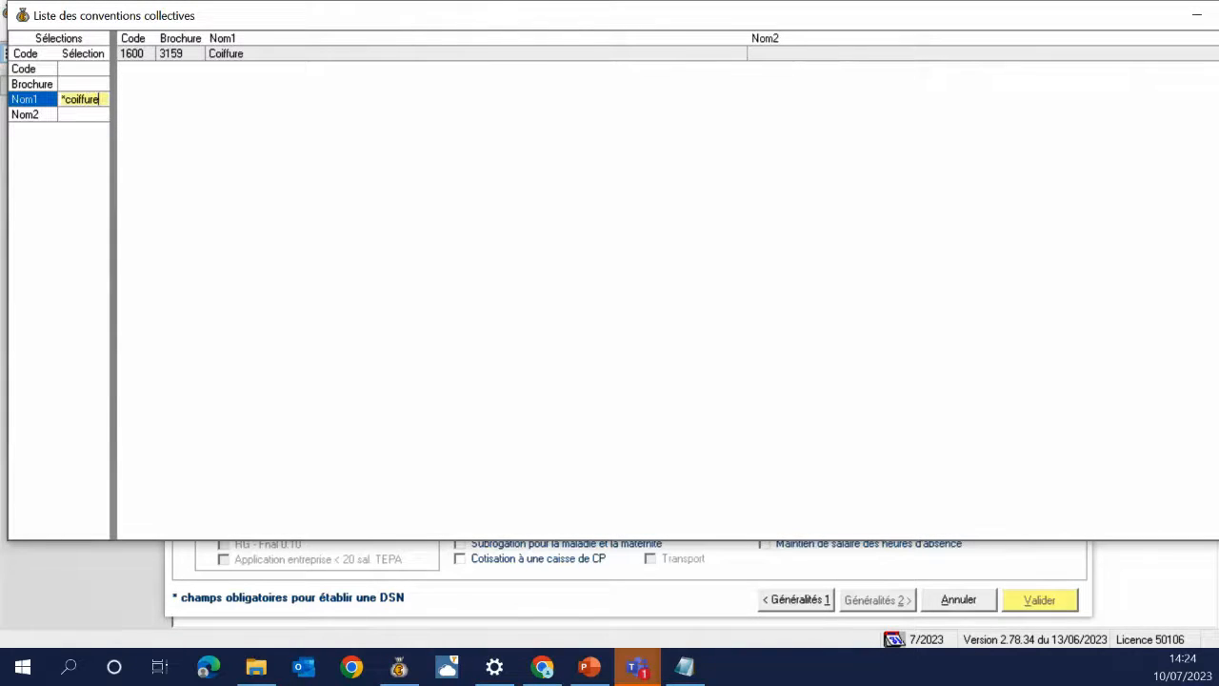
double_click(223, 57)
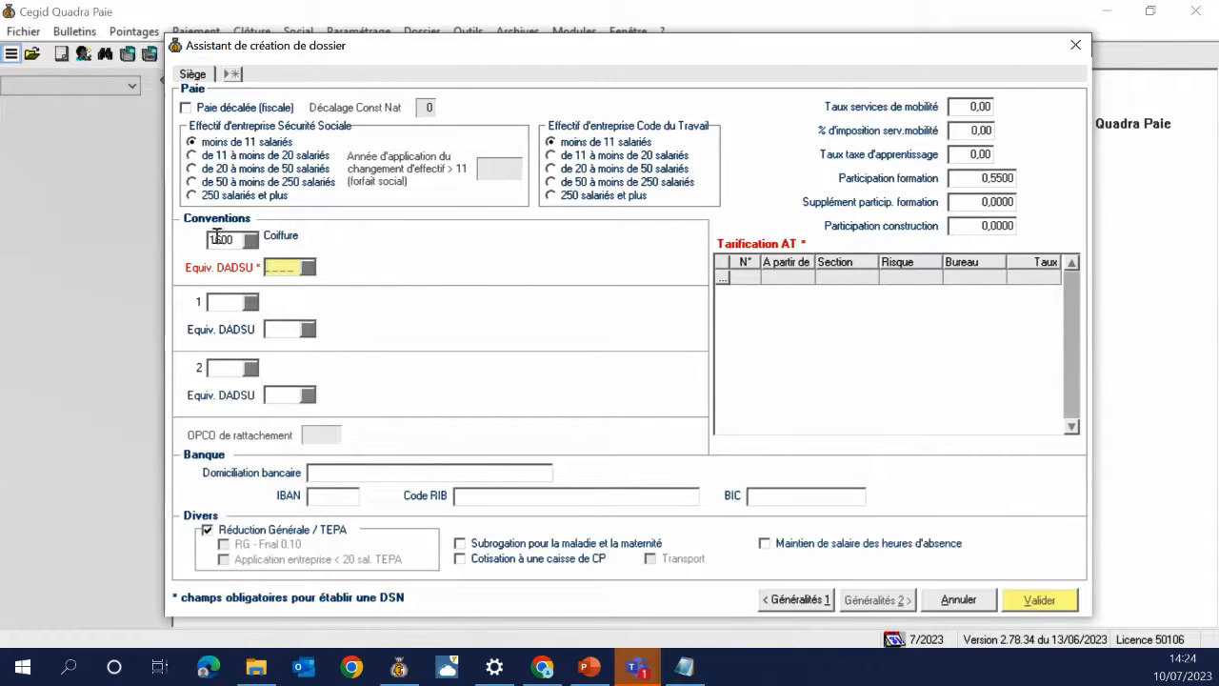
Pick DADS-U equivalent 2596, the national hairdressing agreement, from the *coiffure-filtered list
left_click(307, 268)
left_click(112, 84)
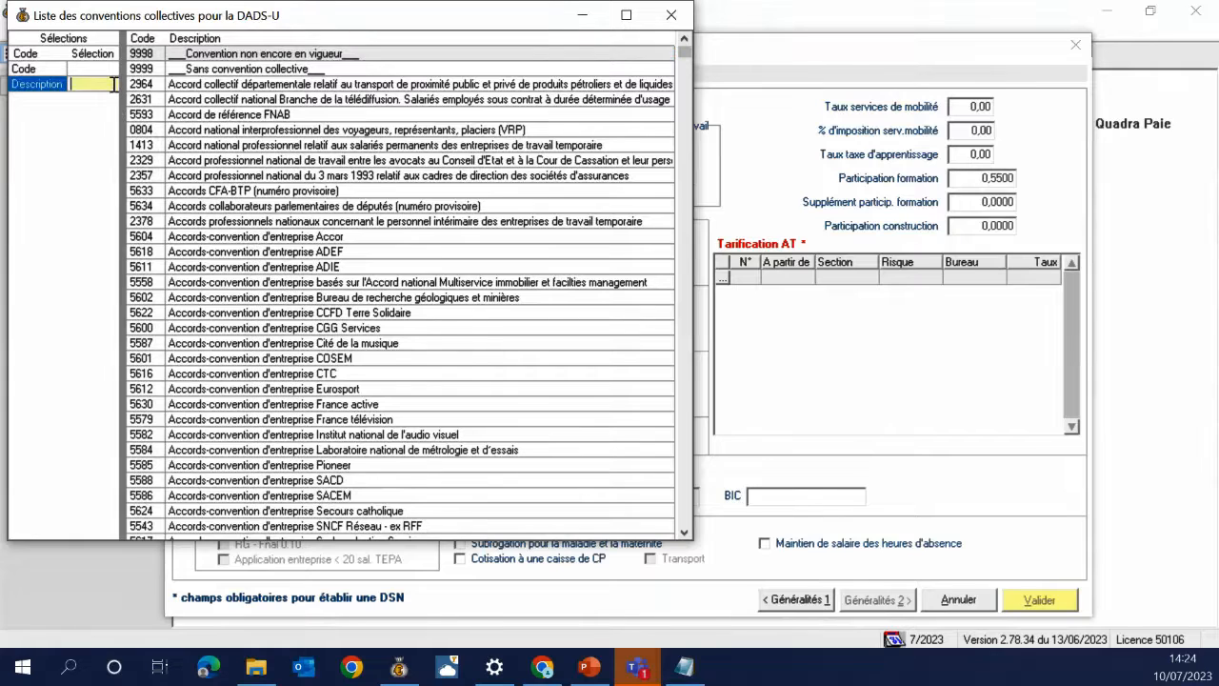
type("*coiffure")
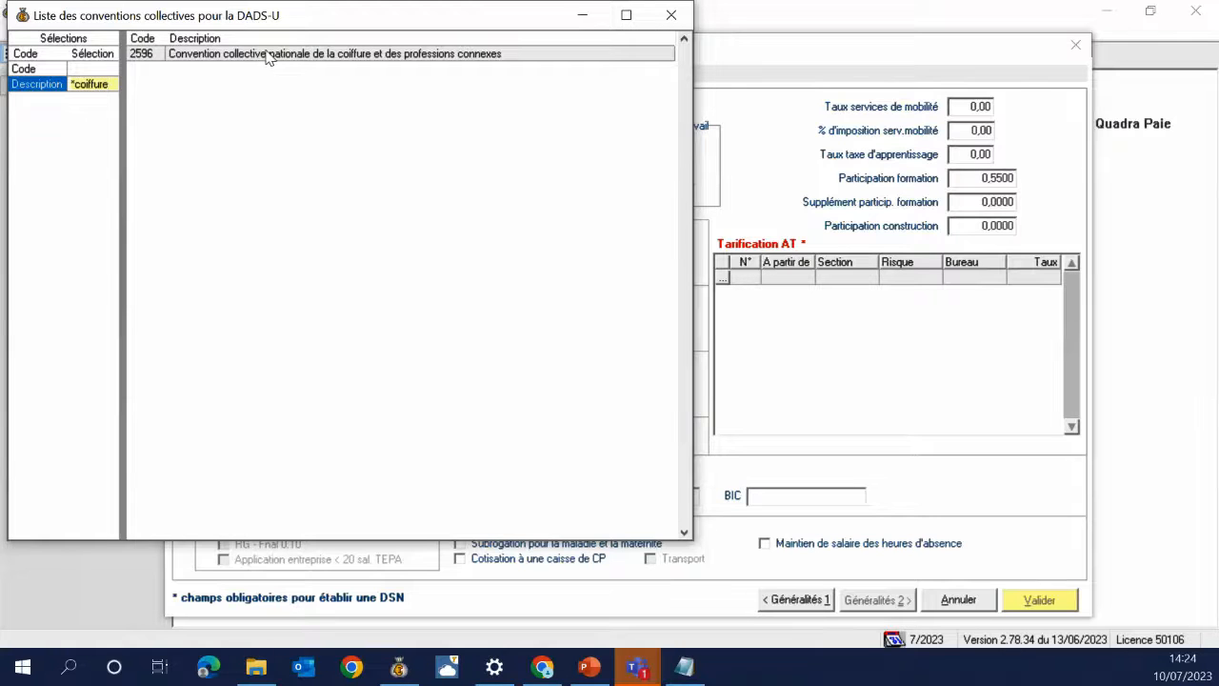
double_click(266, 55)
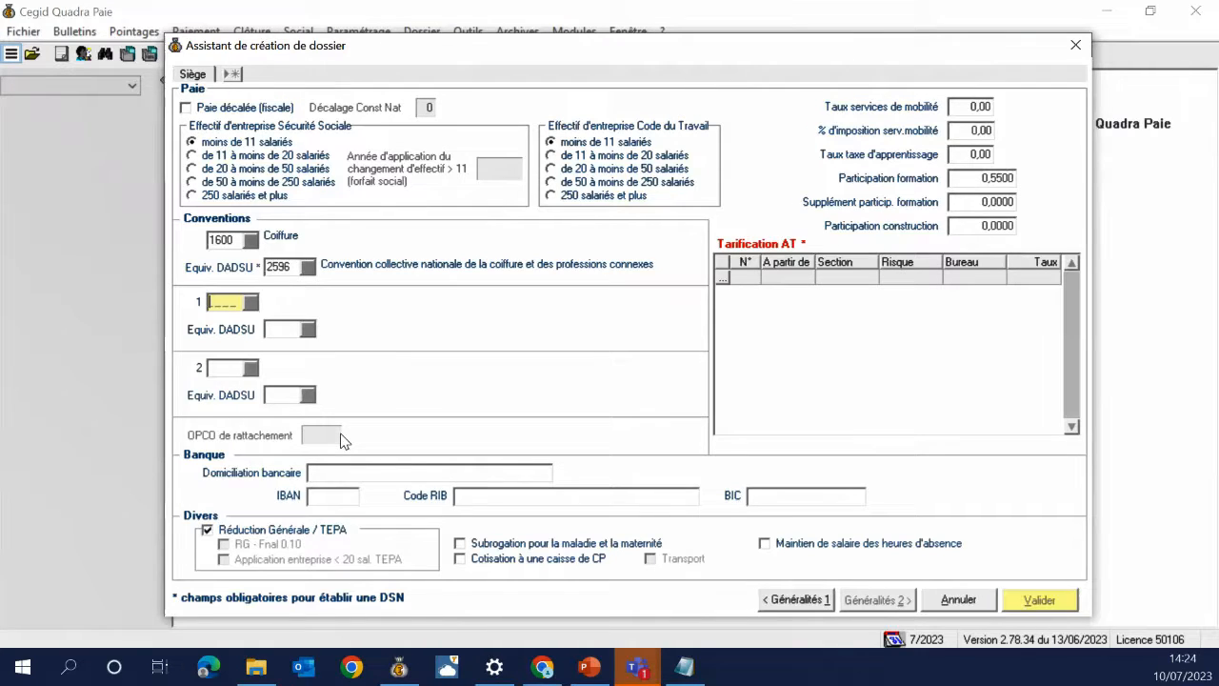
Replace the Equiv. DADSU code with 9999
left_click(284, 268)
key("BackSpace")
key("BackSpace")
key("BackSpace")
key("BackSpace")
type("9")
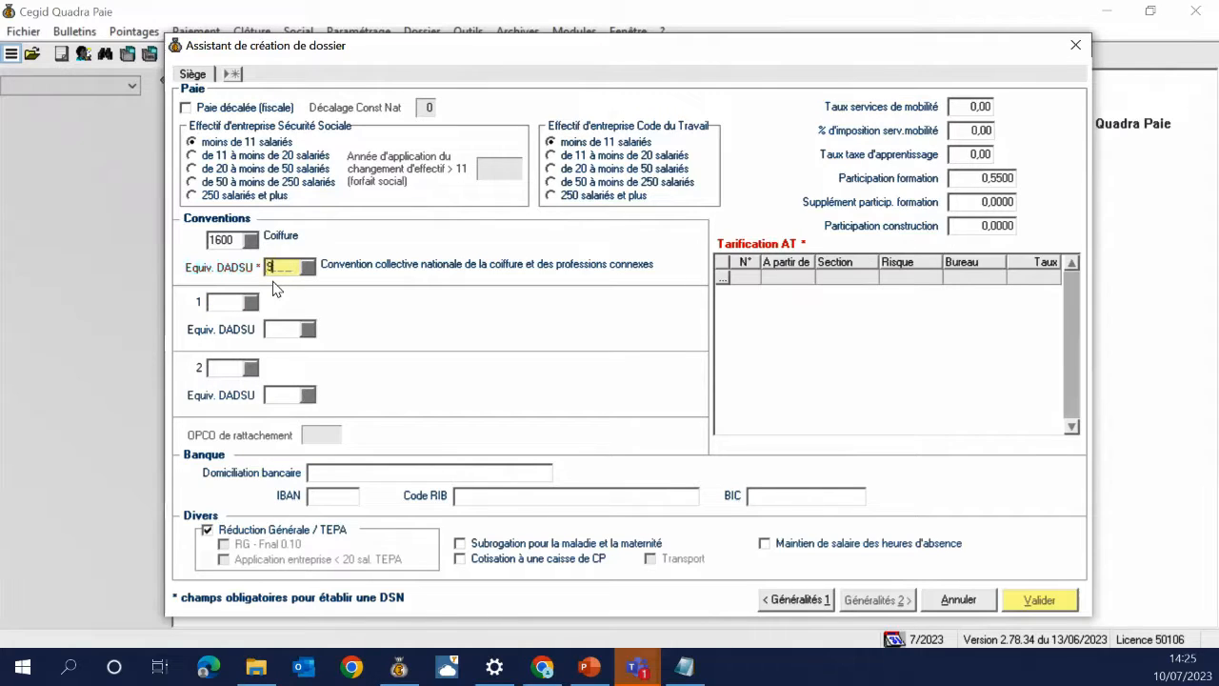
type("999")
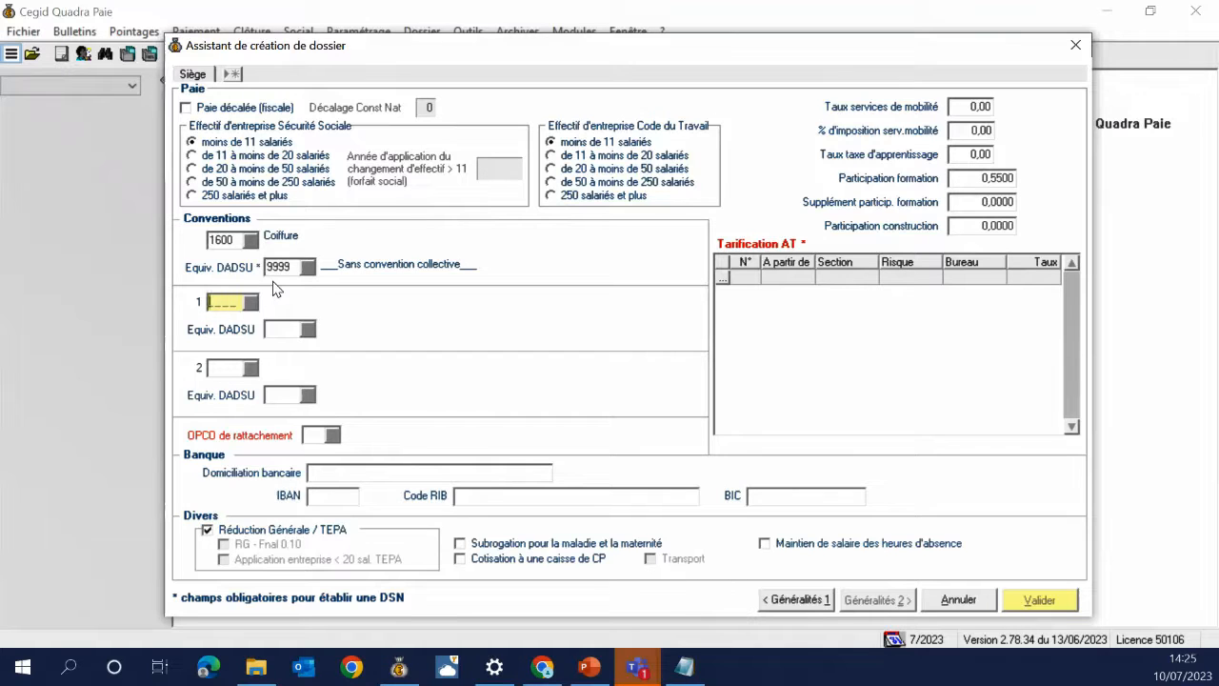
Look through the OPCO list and close it without choosing a body
left_click(333, 435)
left_click_drag(321, 120, 636, 325)
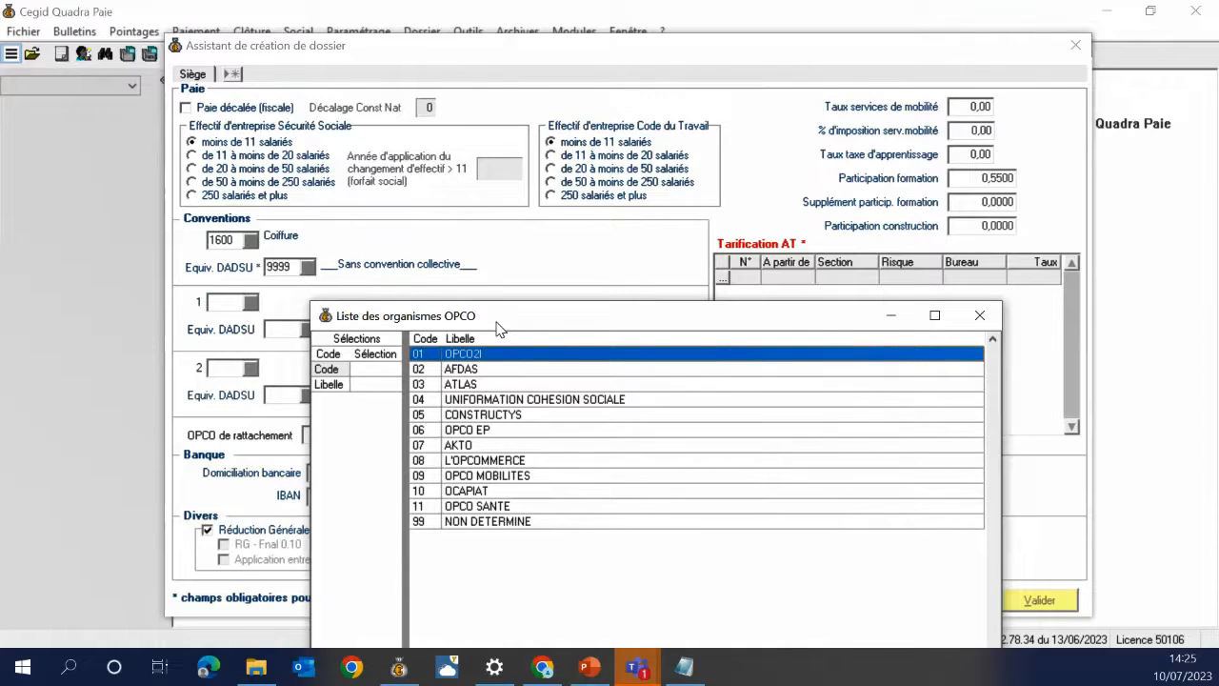
left_click(979, 316)
Change the Equiv. DADSU code back from 9999 to 2596, then go to Domiciliation bancaire
left_click(300, 266)
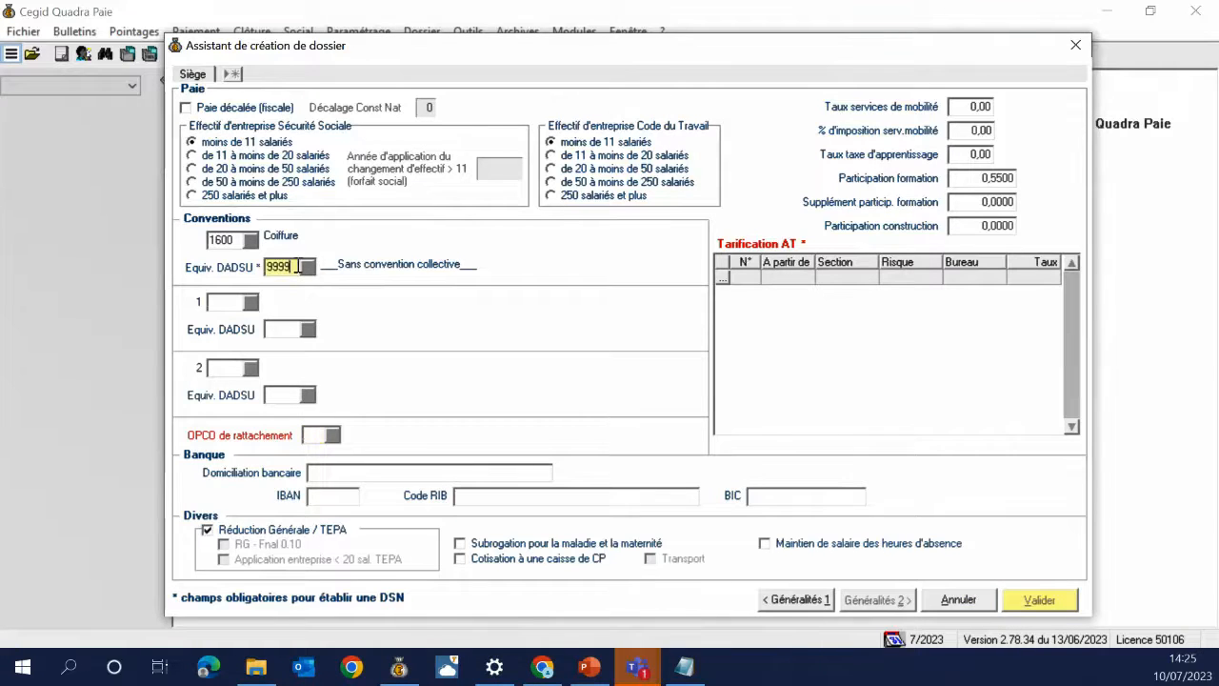
key("BackSpace")
key("BackSpace")
key("BackSpace")
key("BackSpace")
type("2596")
key("Tab")
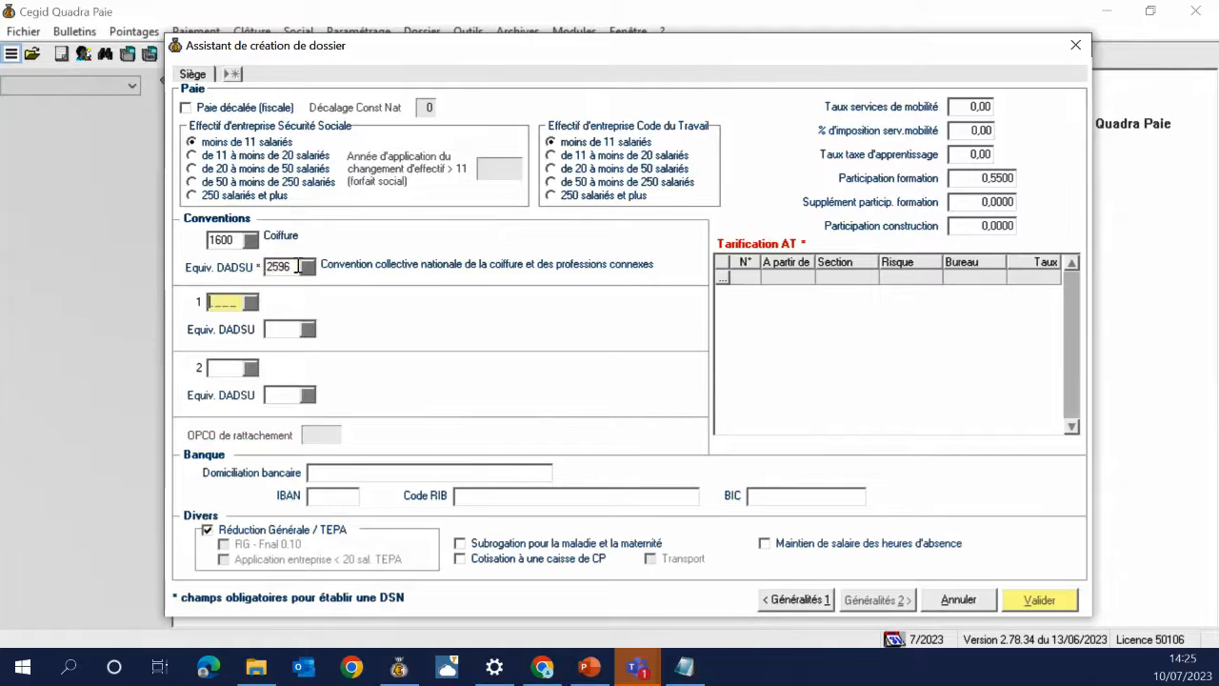
left_click(398, 473)
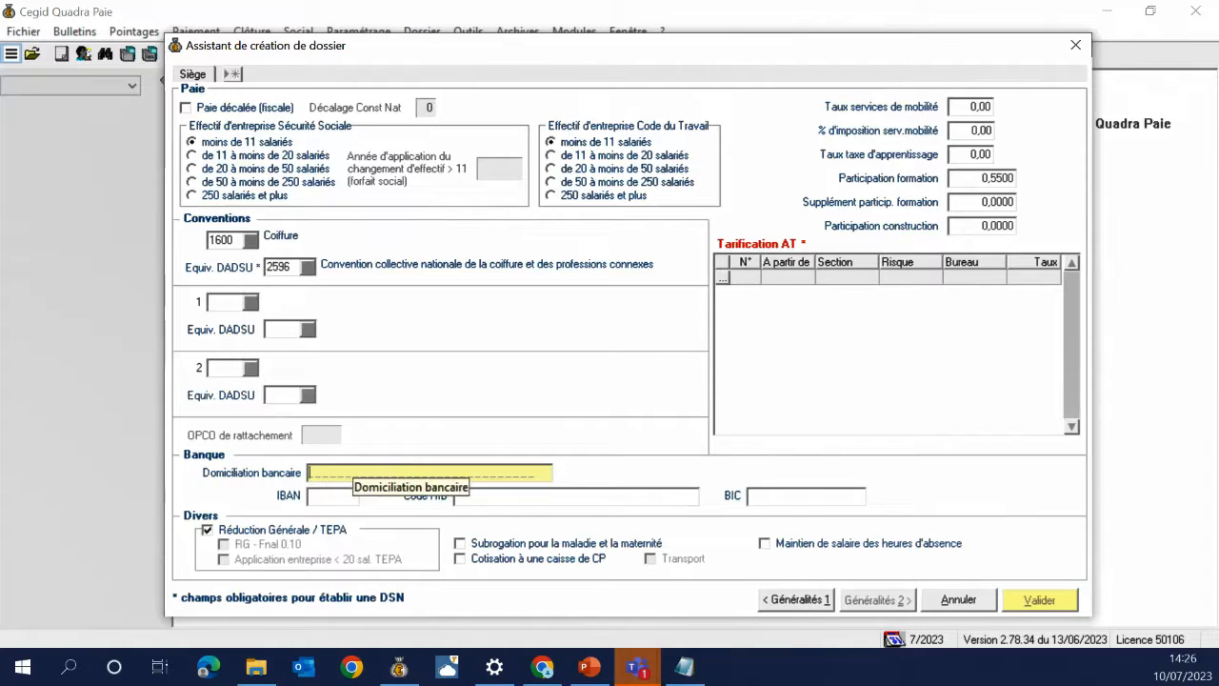
left_click(590, 667)
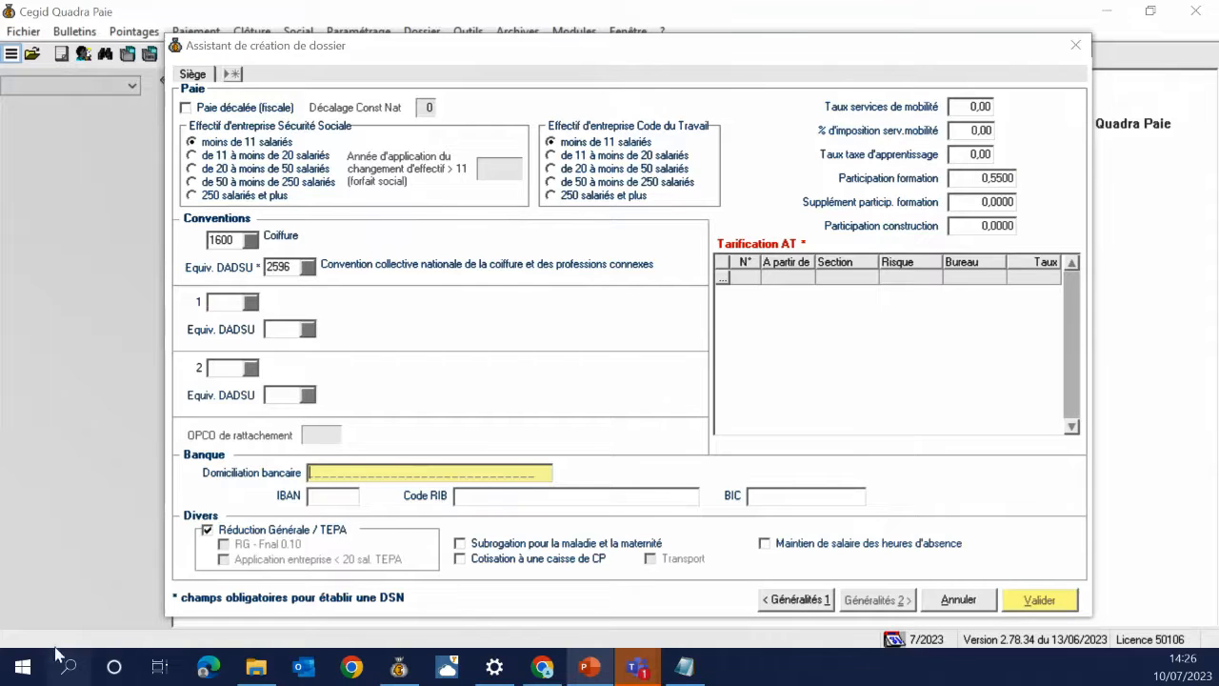
Enter bank domiciliation CAISSE EPARGNE, IBAN prefix FR76, the RIB code, and BIC starting AFRG
left_click(390, 468)
type("C")
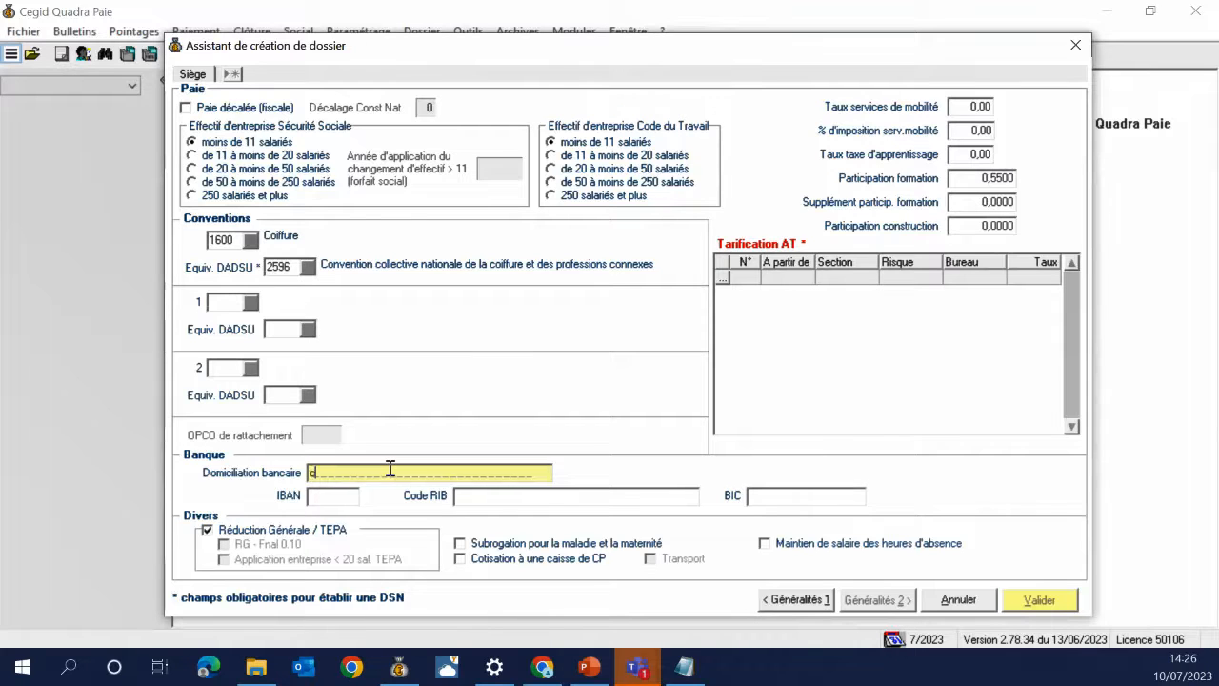
type("AISSE EPARGNE")
key("Tab")
type("F")
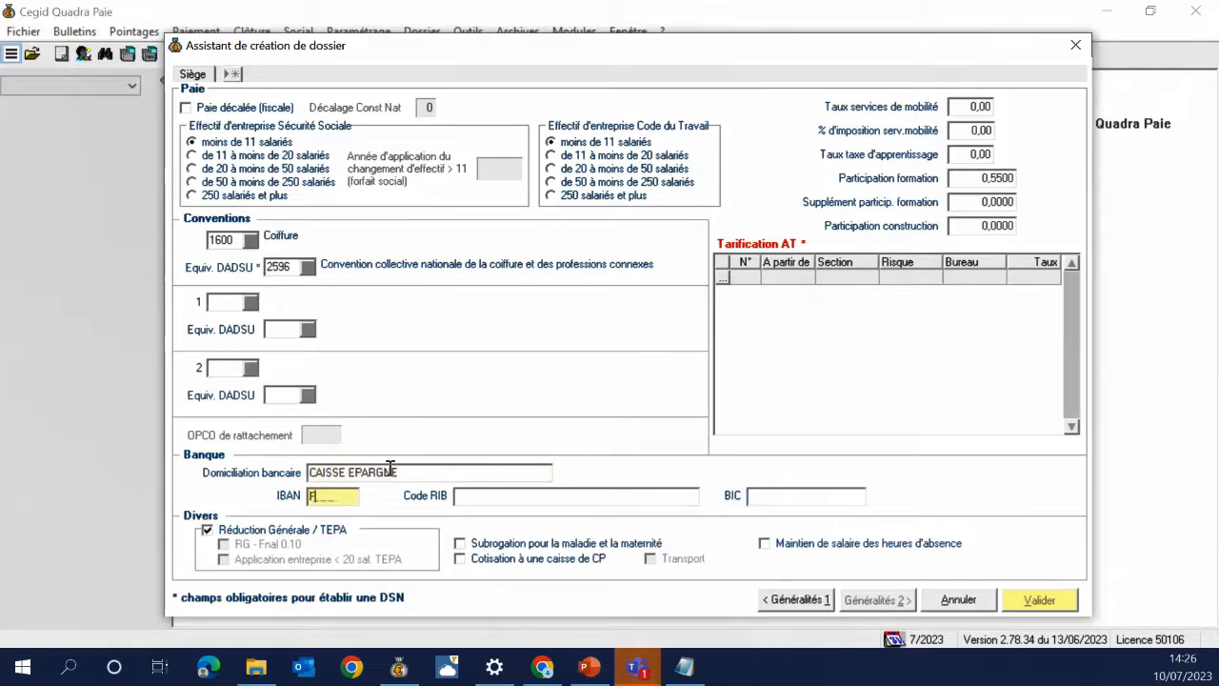
type("R76")
key("Tab")
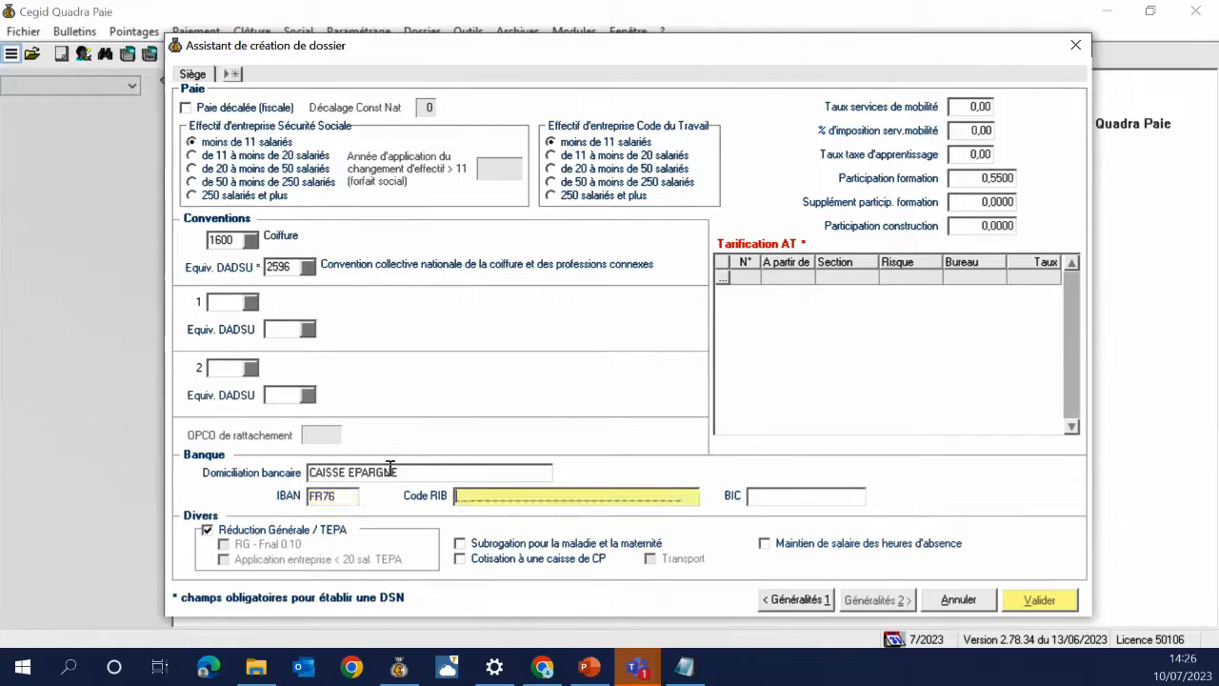
type("21212121212121212")
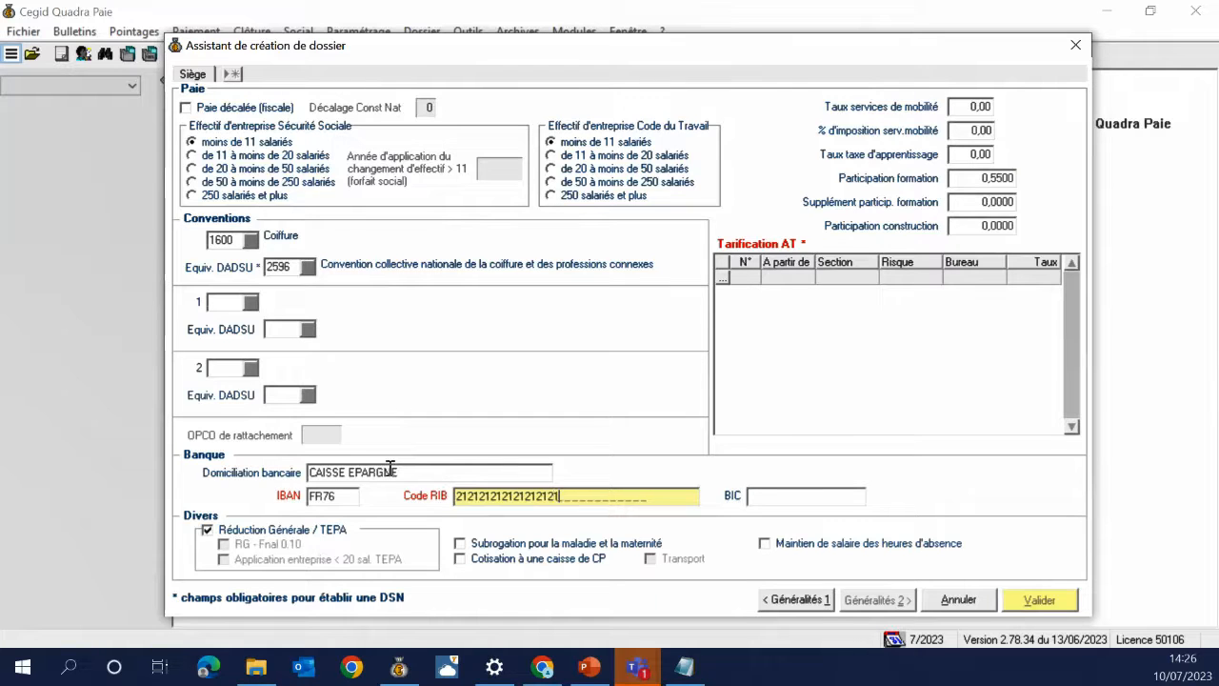
type("2121212")
key("Tab")
type("AFRG")
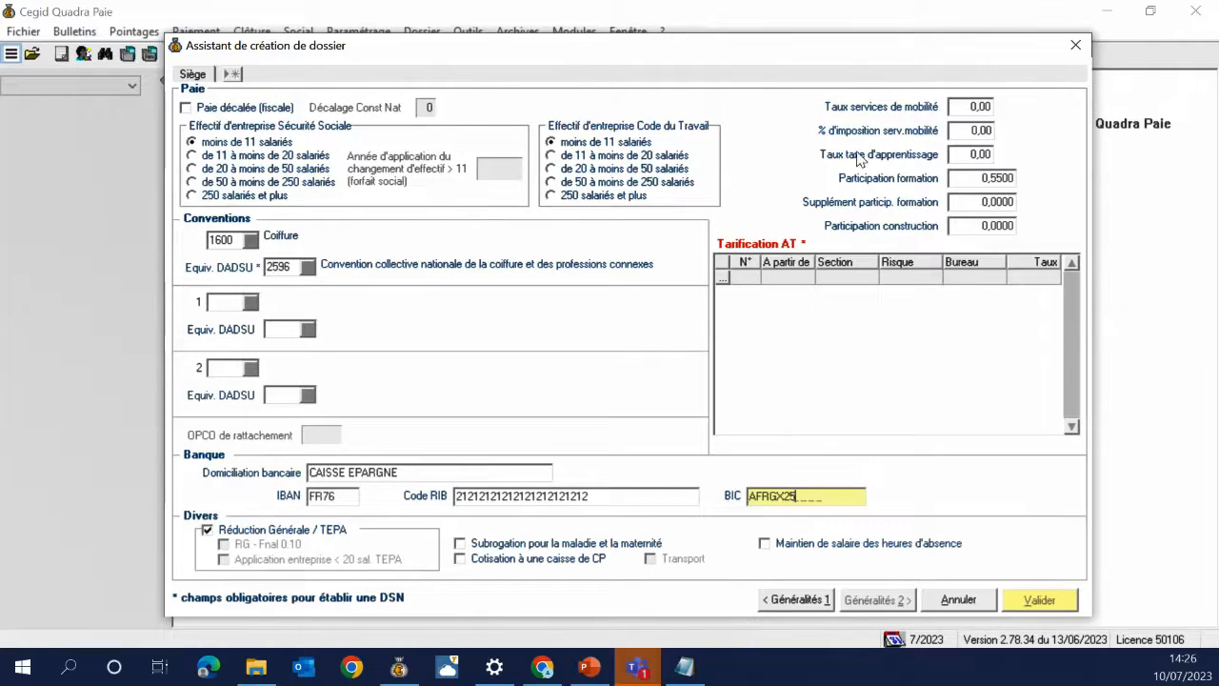
Set the mobility services rate to 2,00 with a 50,00 taxation share
left_click(990, 111)
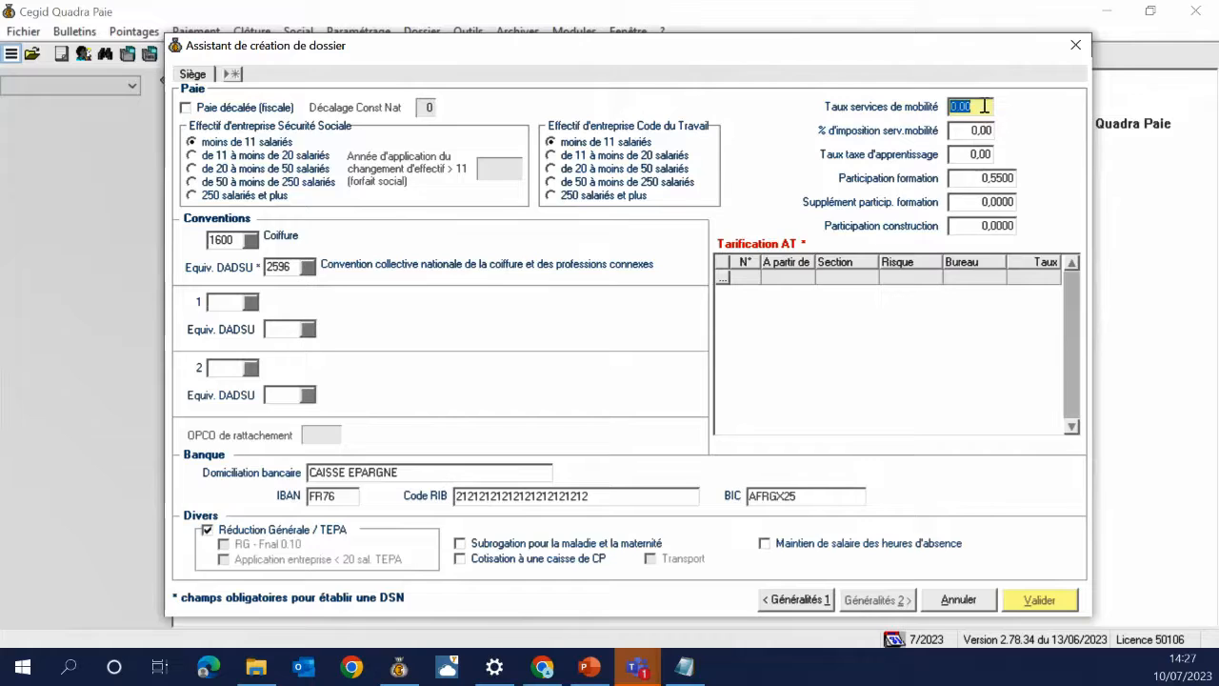
type("2")
key("Tab")
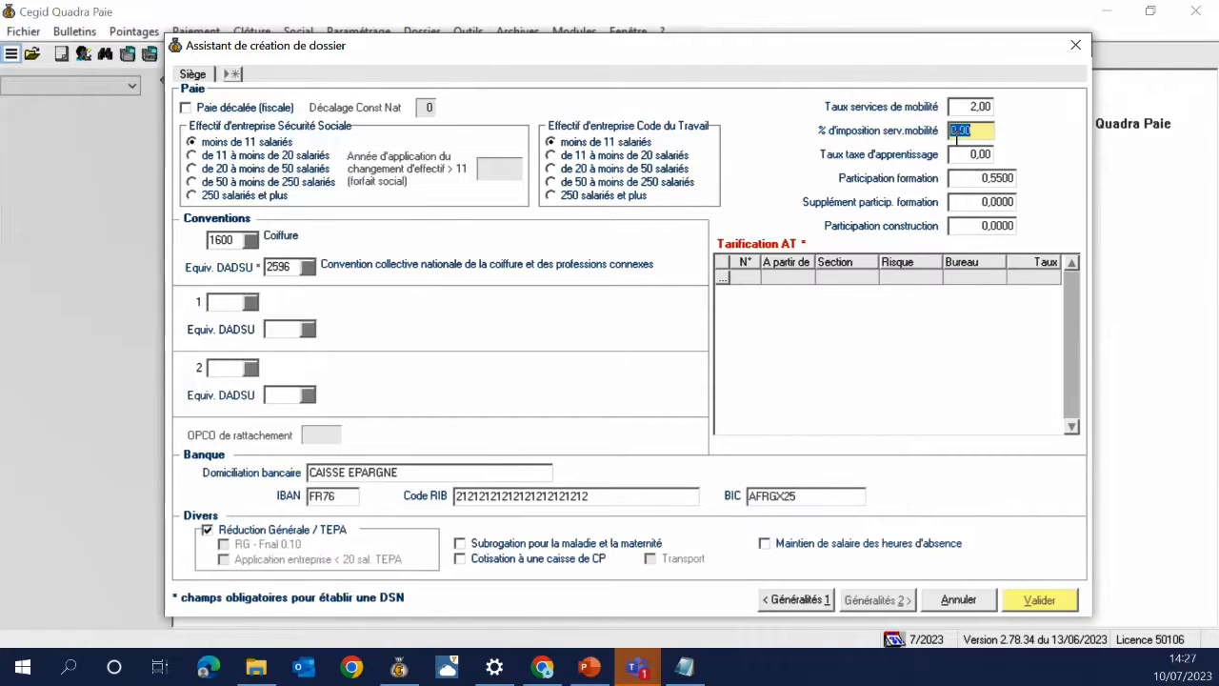
type("50")
key("Tab")
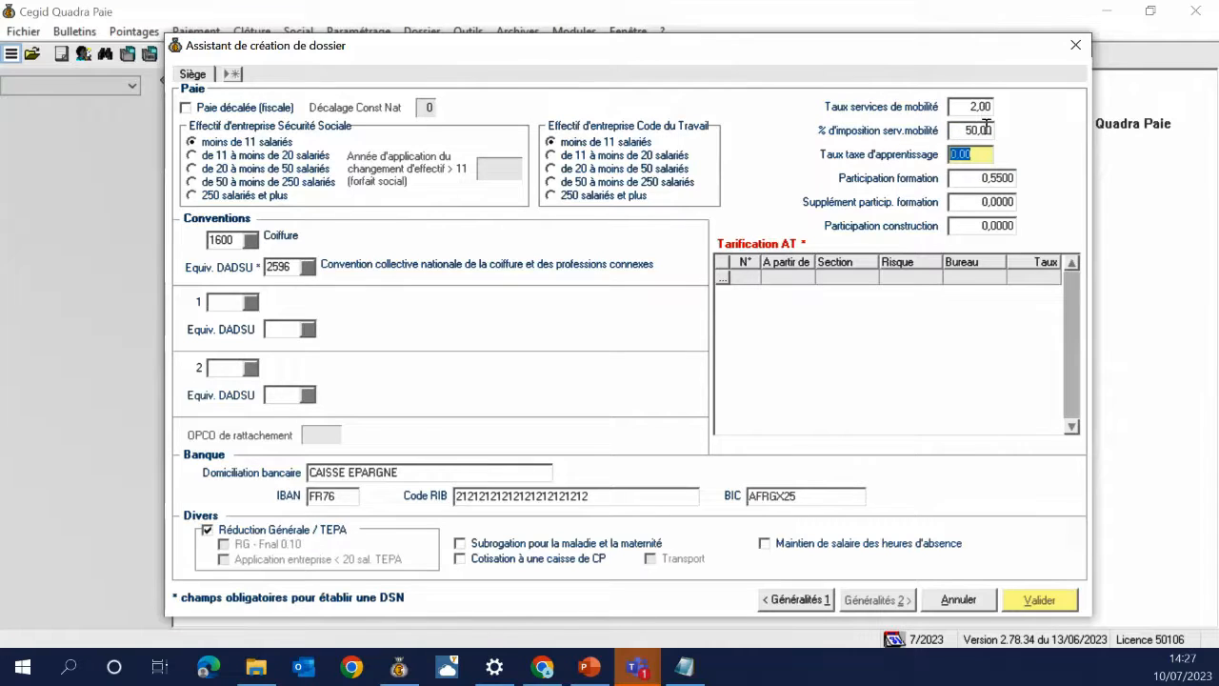
Enter an apprenticeship tax rate of 0,59
left_click(987, 131)
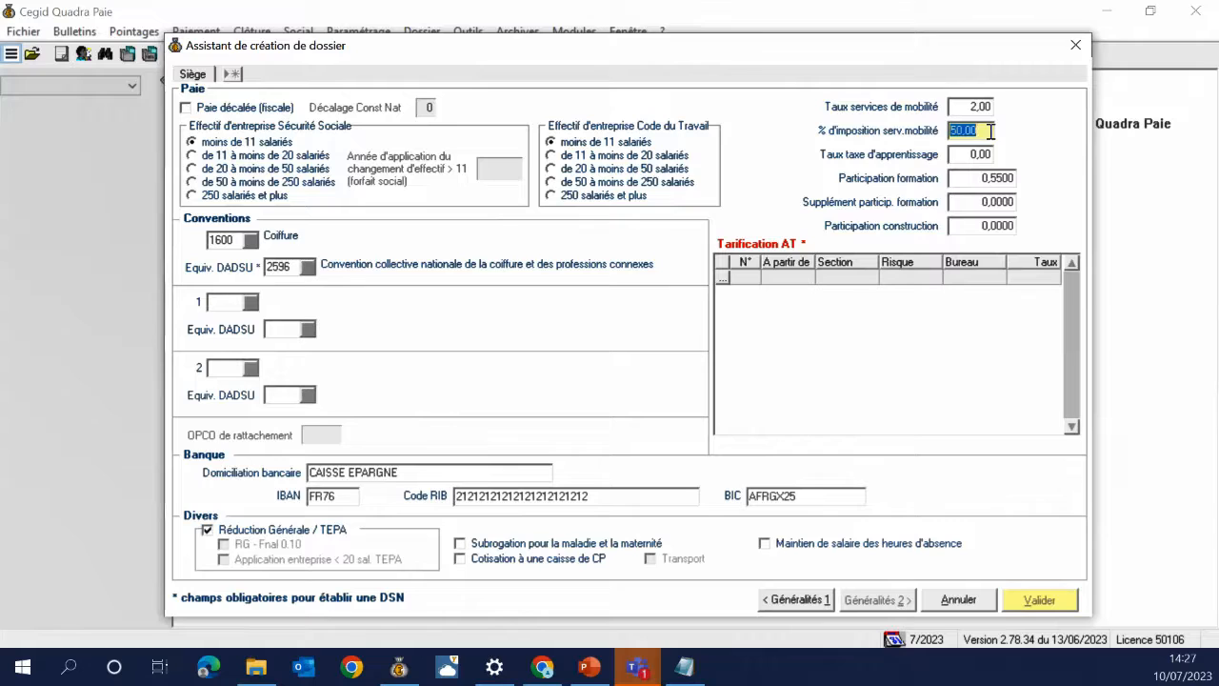
left_click(988, 154)
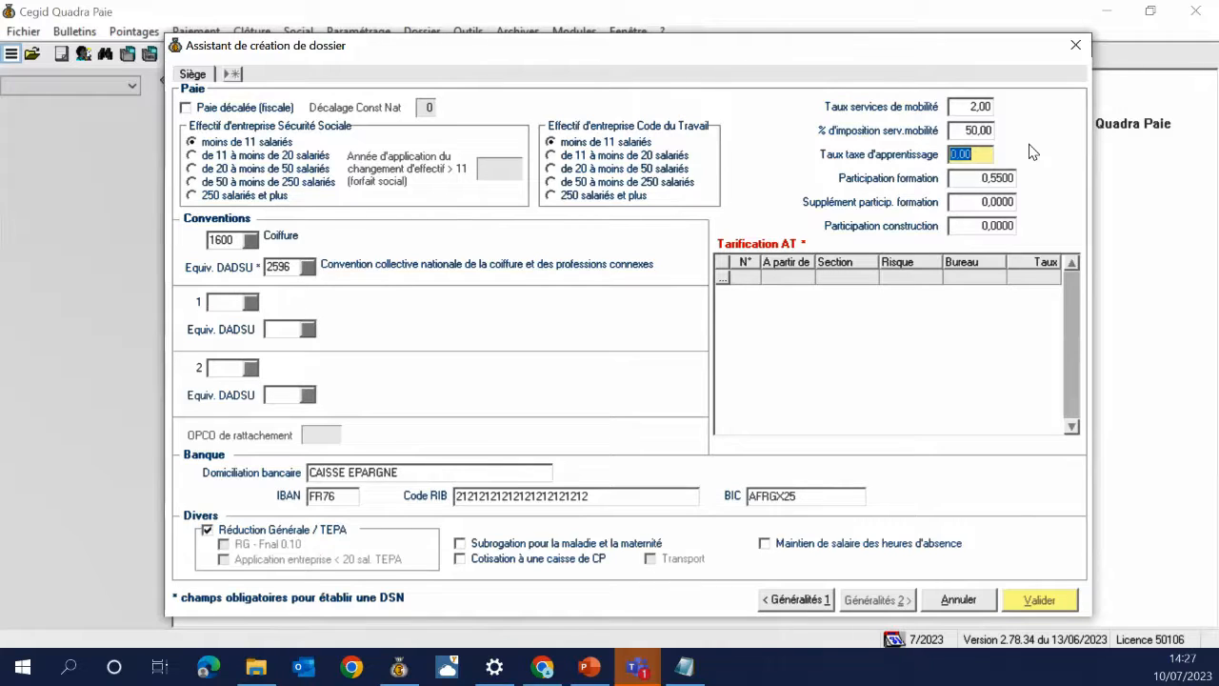
type("0,59")
key("Tab")
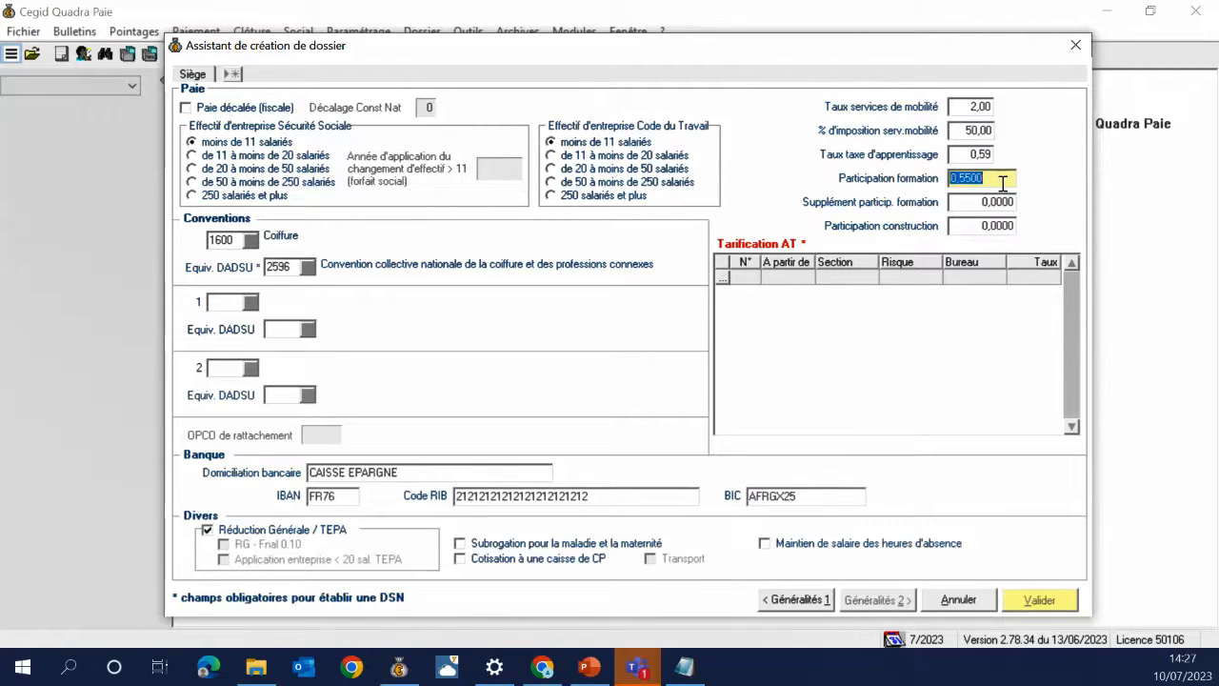
Enter 1,5 in Supplément particip. formation so it reads 1,5000
left_click(1002, 205)
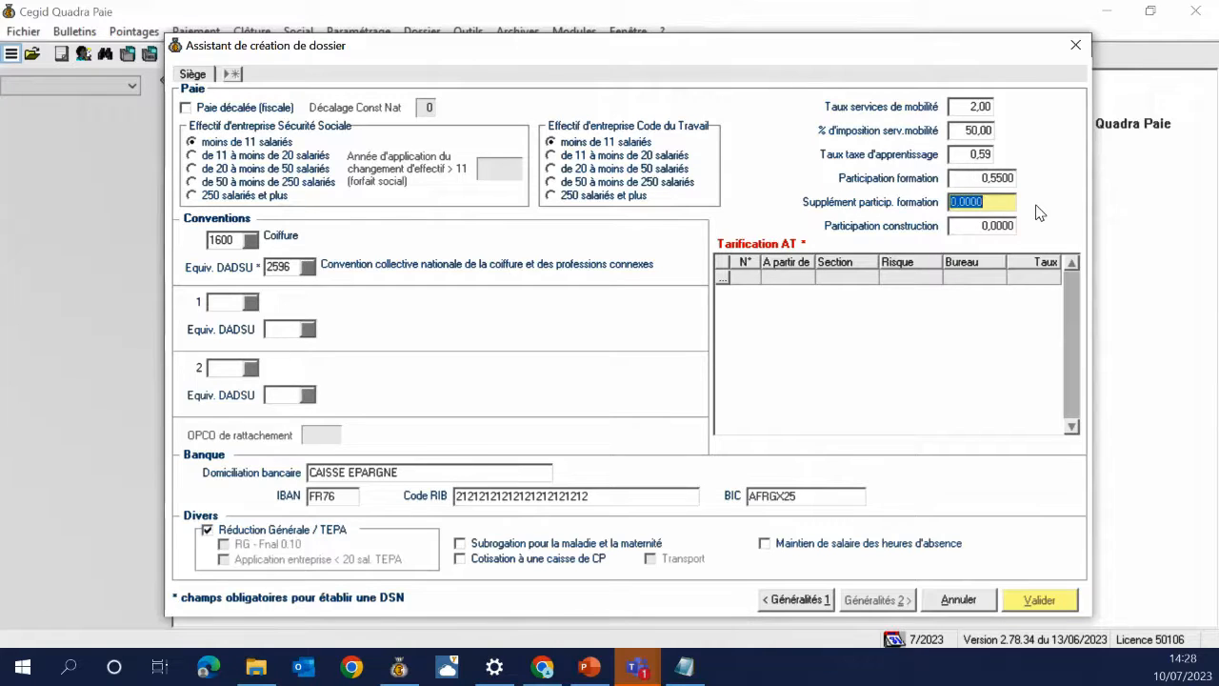
type("1,5")
key("Tab")
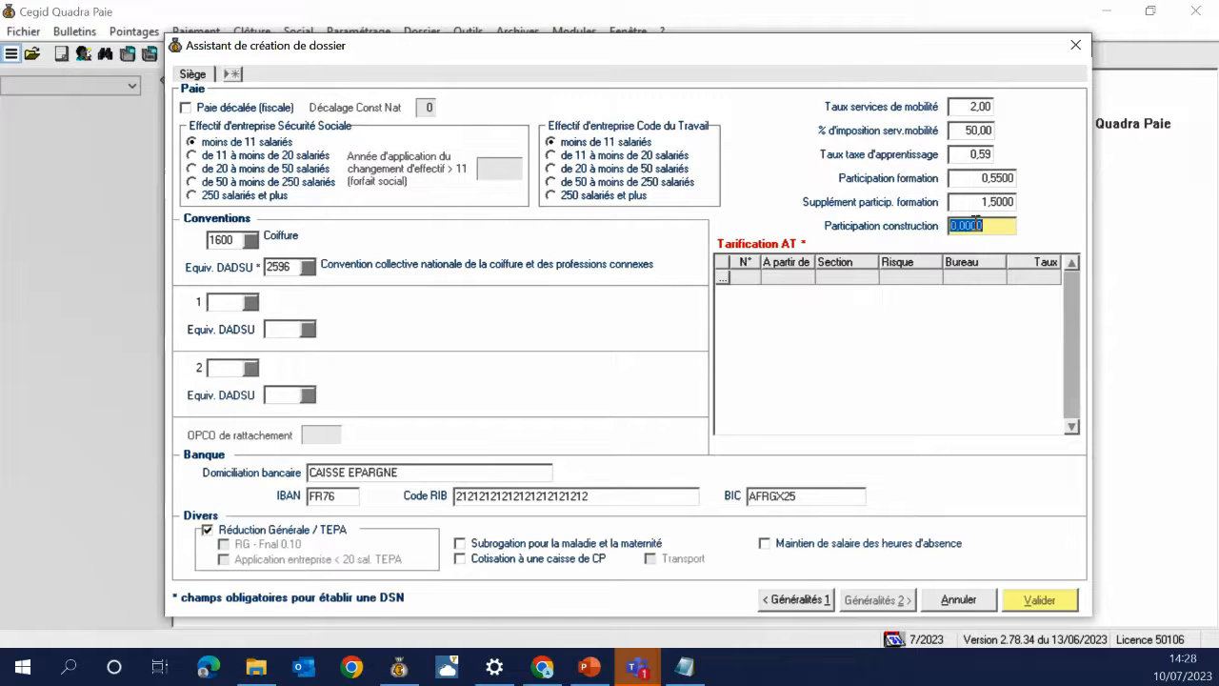
Add Tarification AT row 1: from 07/2023, risk code 754RA, rate 1,17
left_click(745, 278)
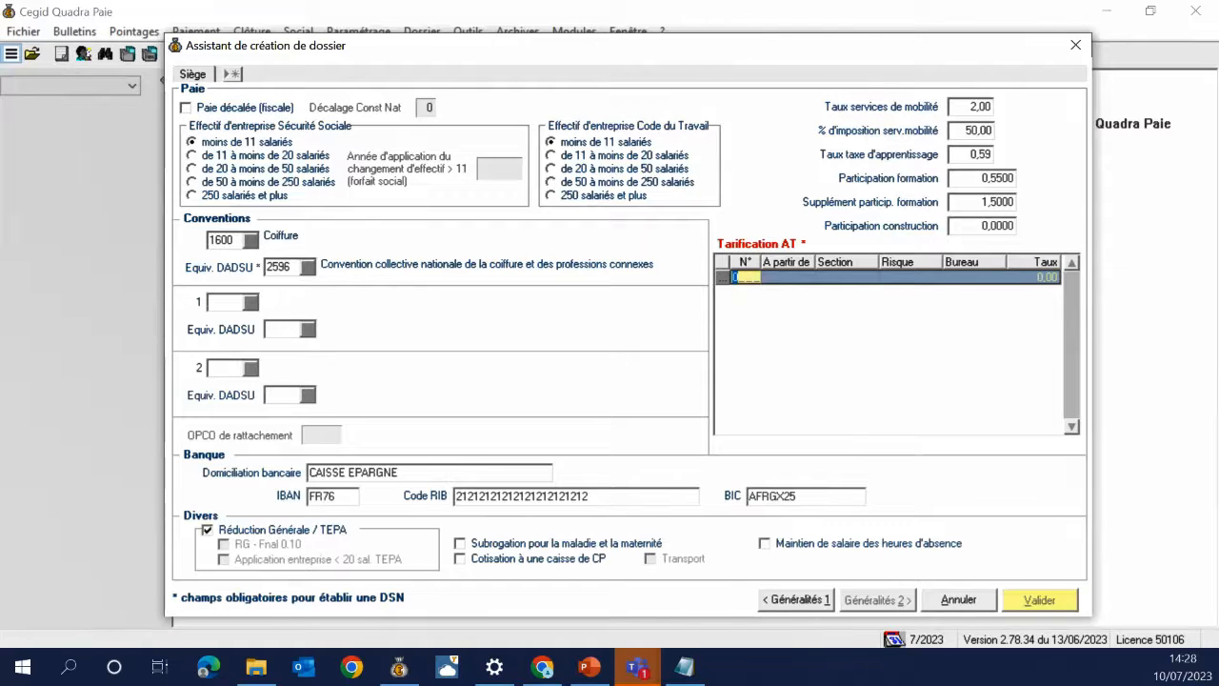
type("1")
key("Tab")
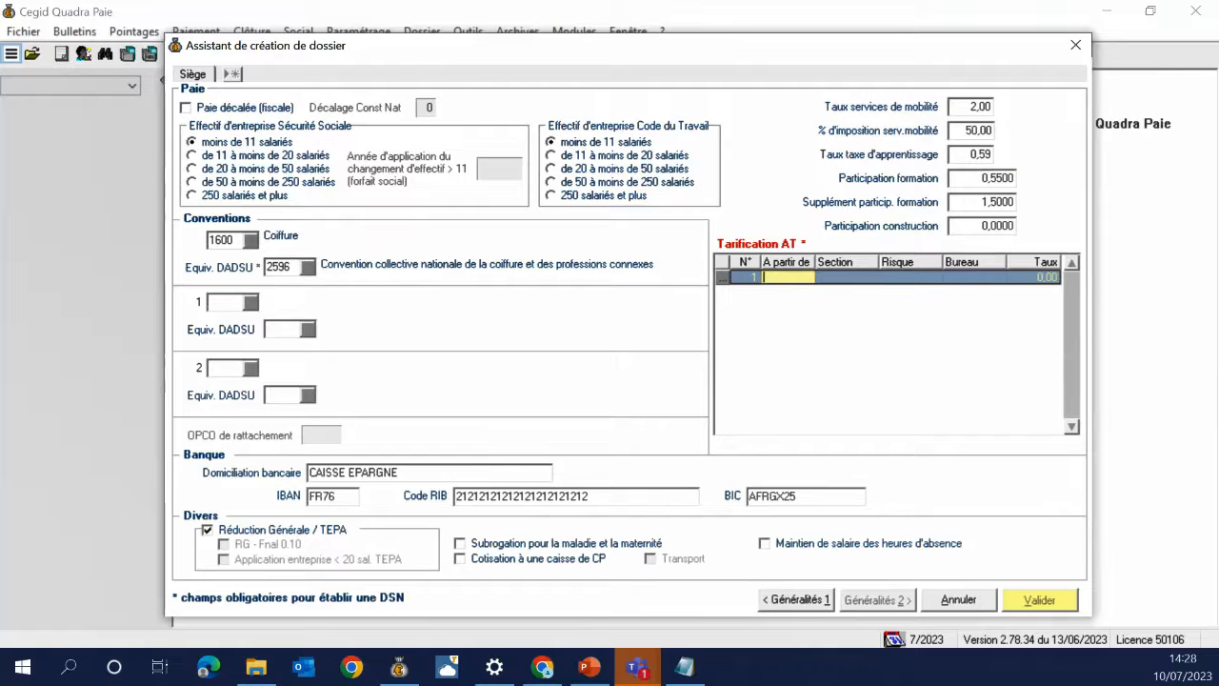
type("07202")
key("Tab")
key("Tab")
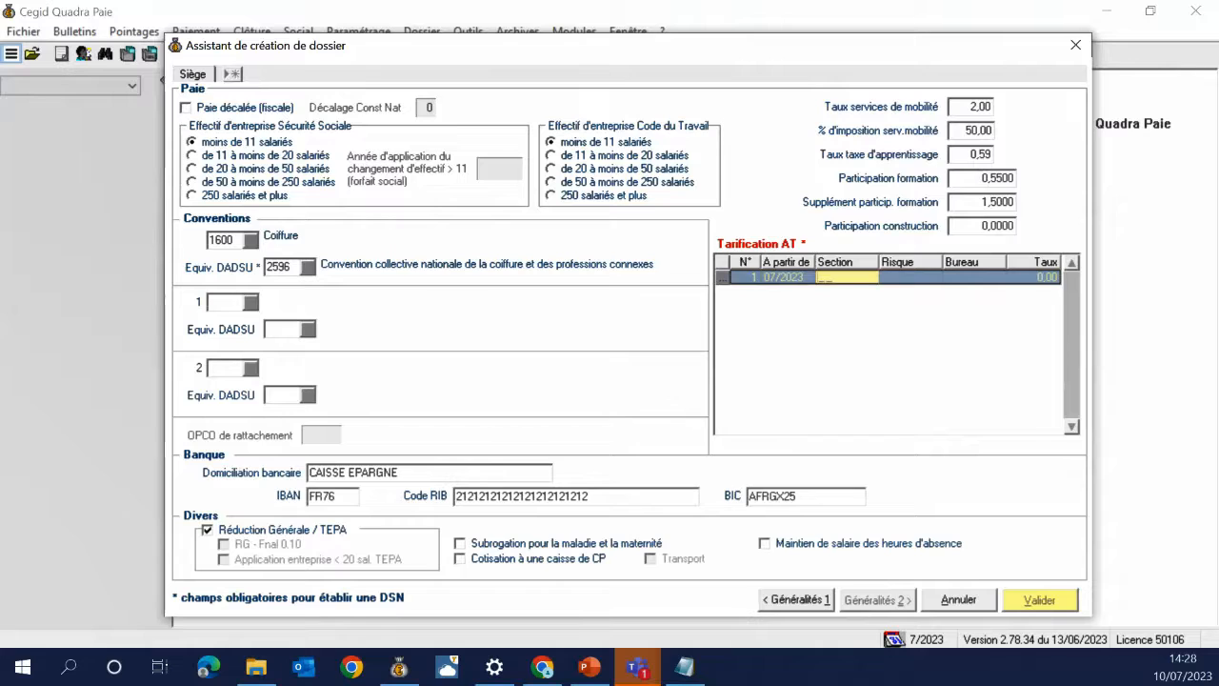
type("75")
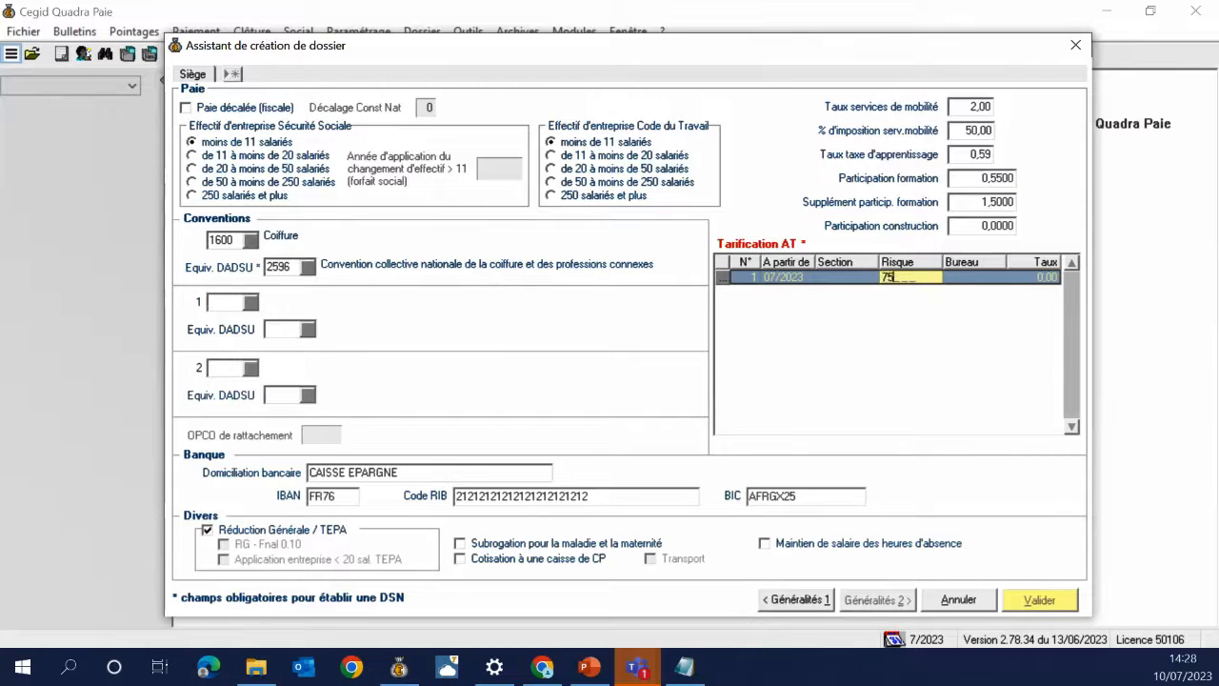
type("4RLA")
key("Tab")
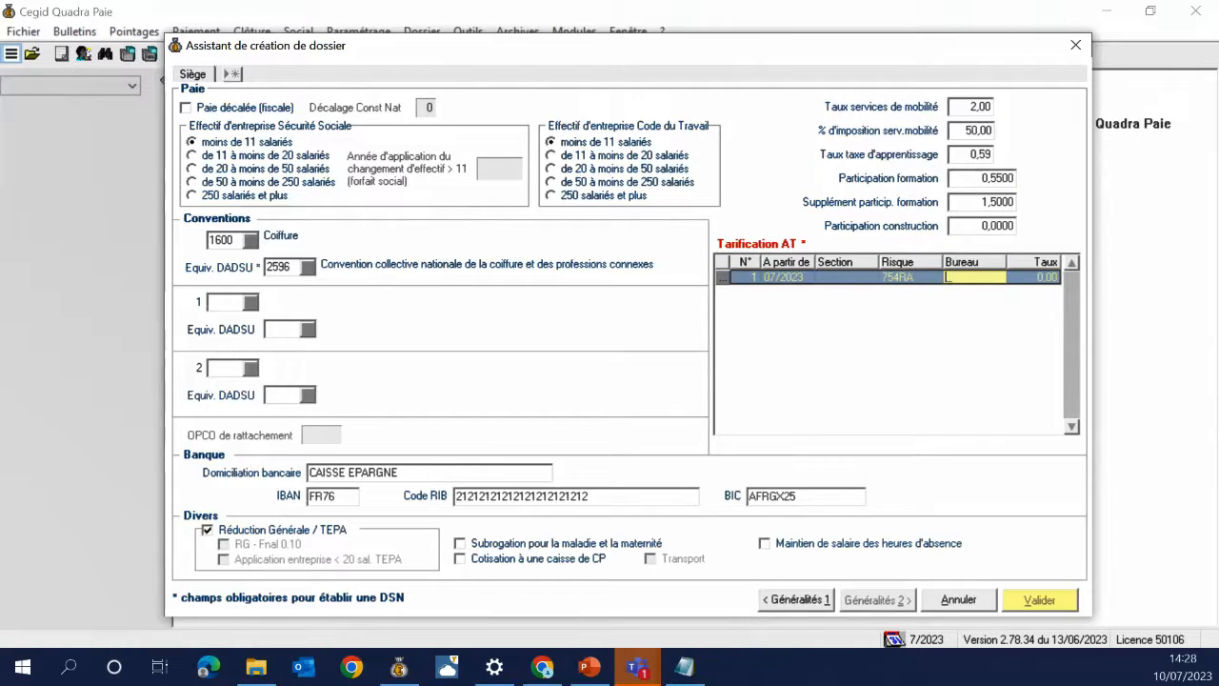
key("Tab")
type("1")
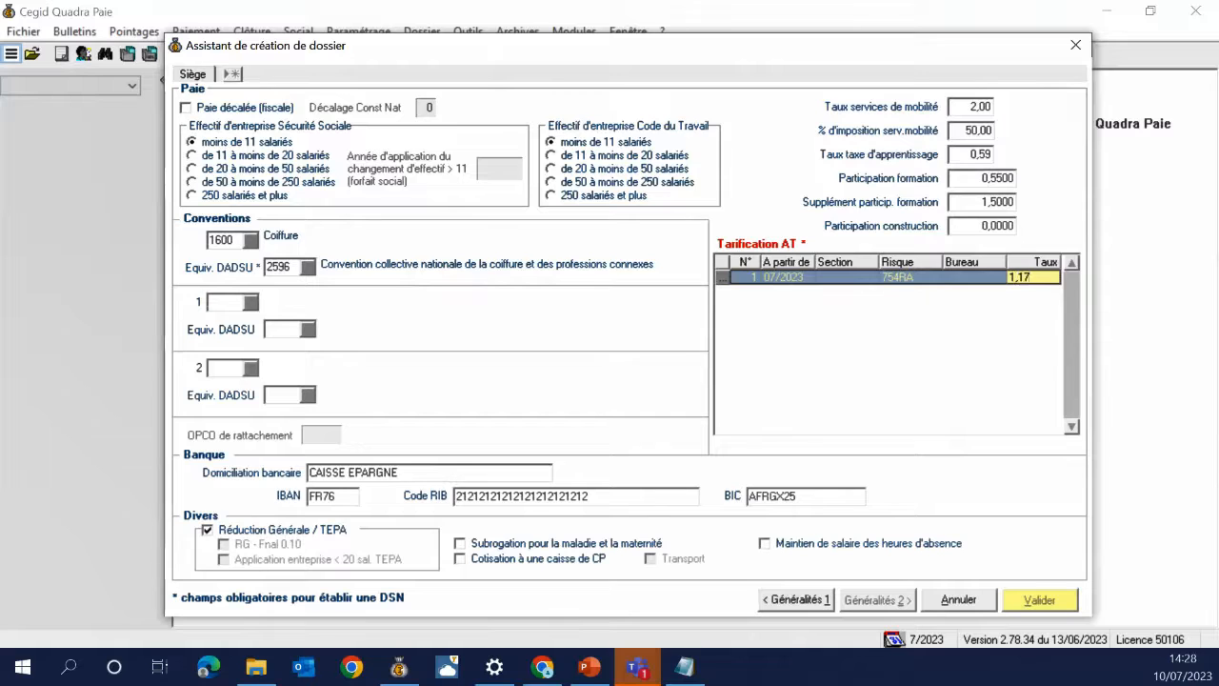
key("Tab")
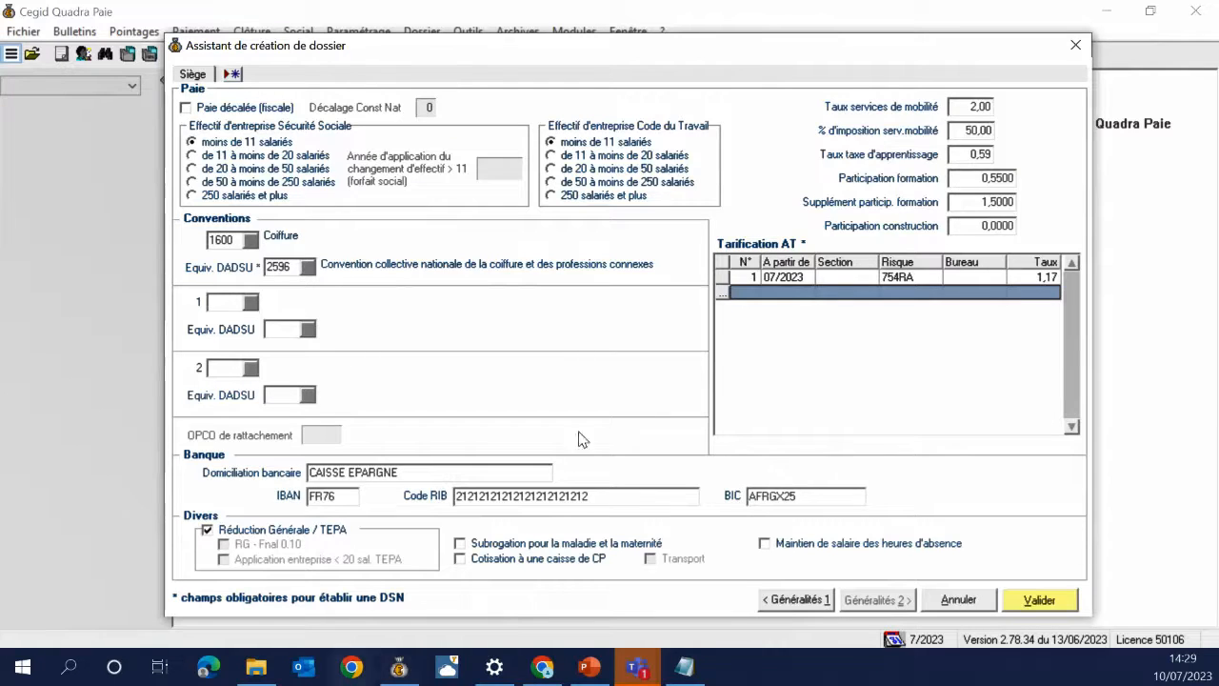
Keep Réduction Générale / TEPA ticked, enable illness-maternity subrogation, and leave the paid-leave fund contribution off
left_click(288, 535)
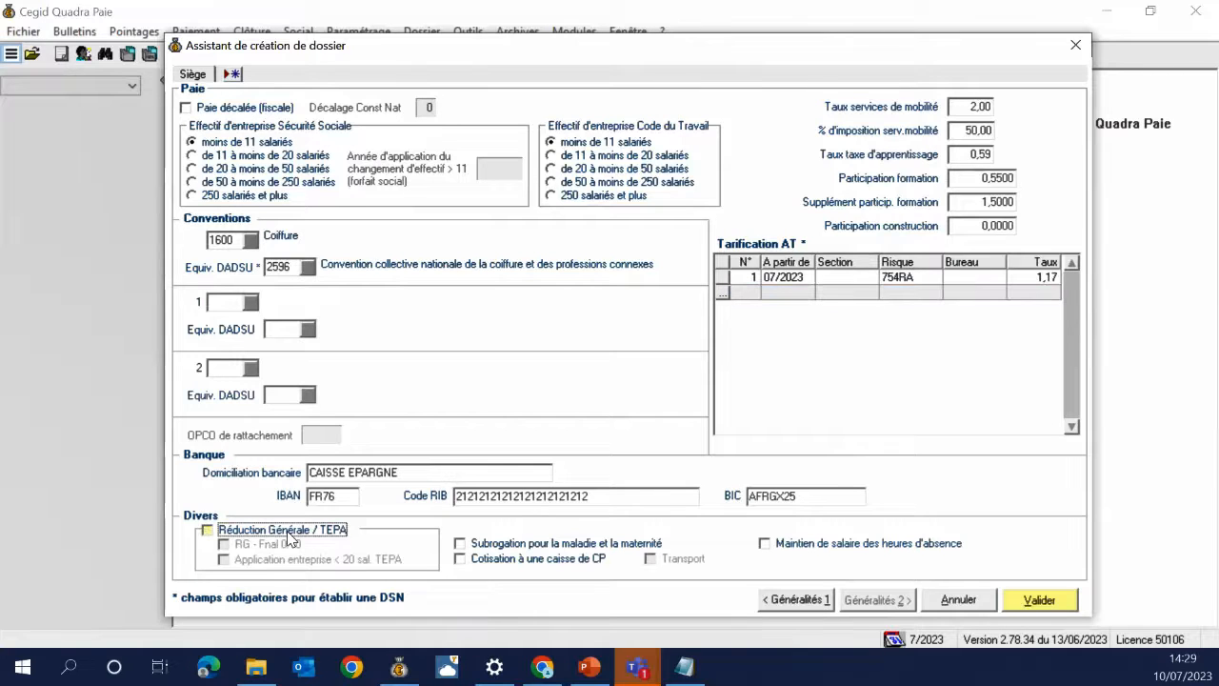
left_click(287, 530)
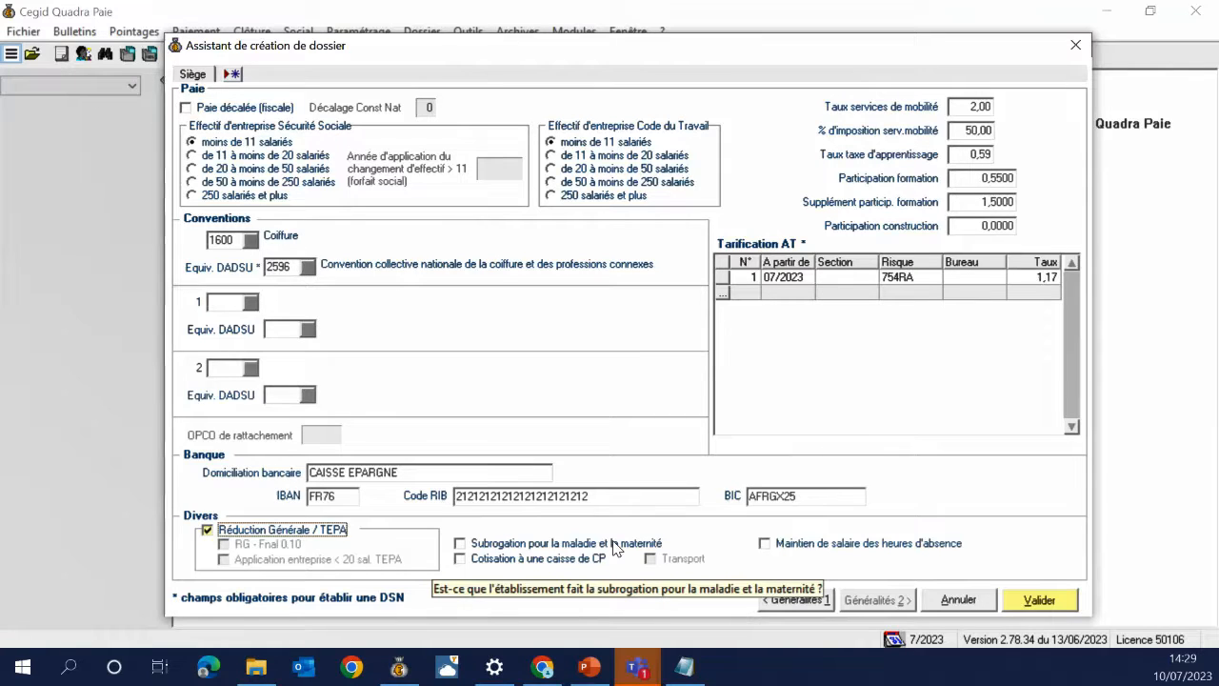
left_click(614, 545)
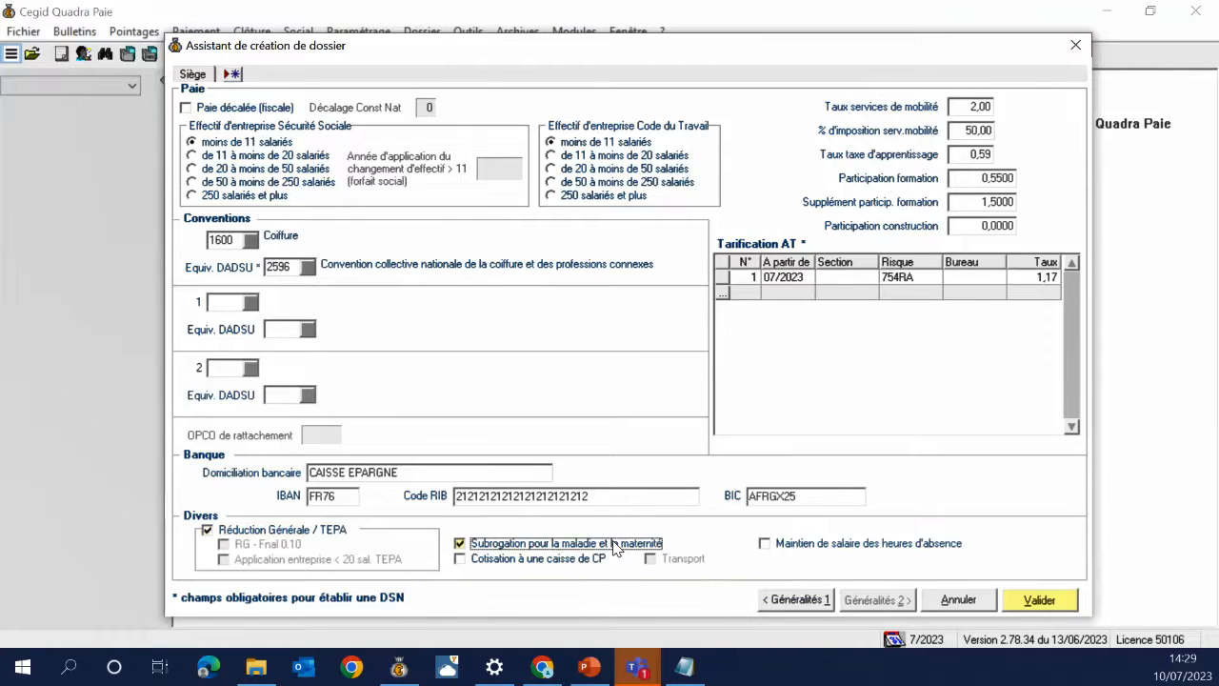
left_click(569, 562)
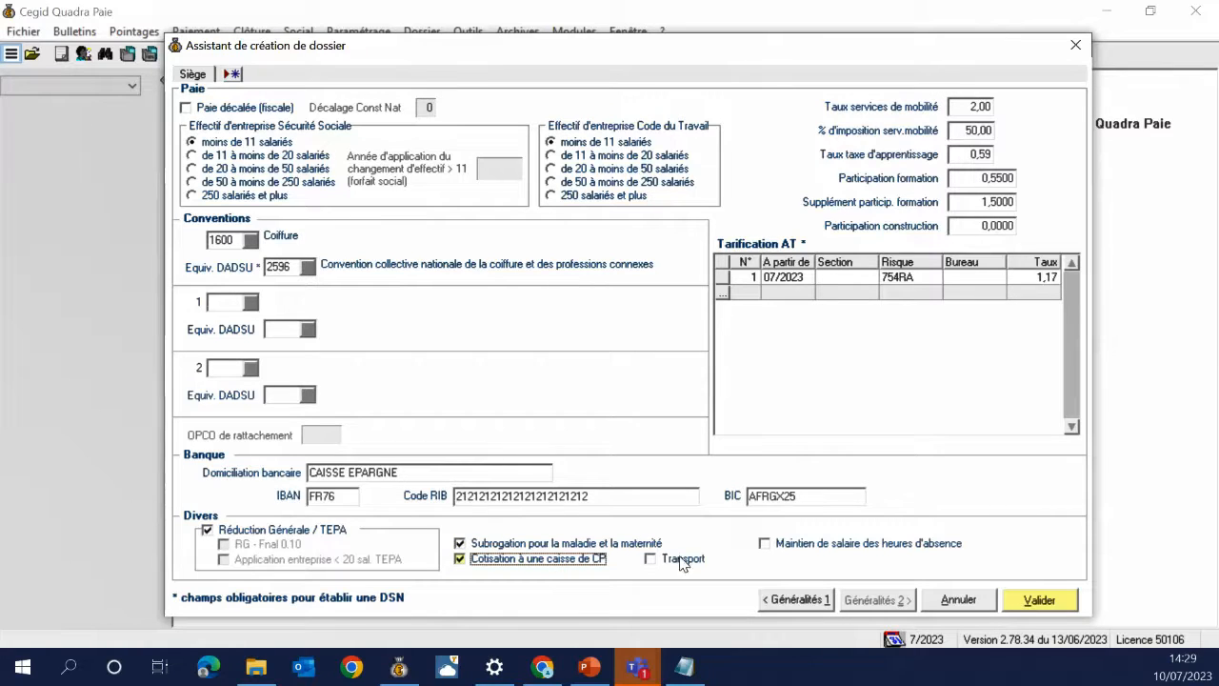
left_click(557, 561)
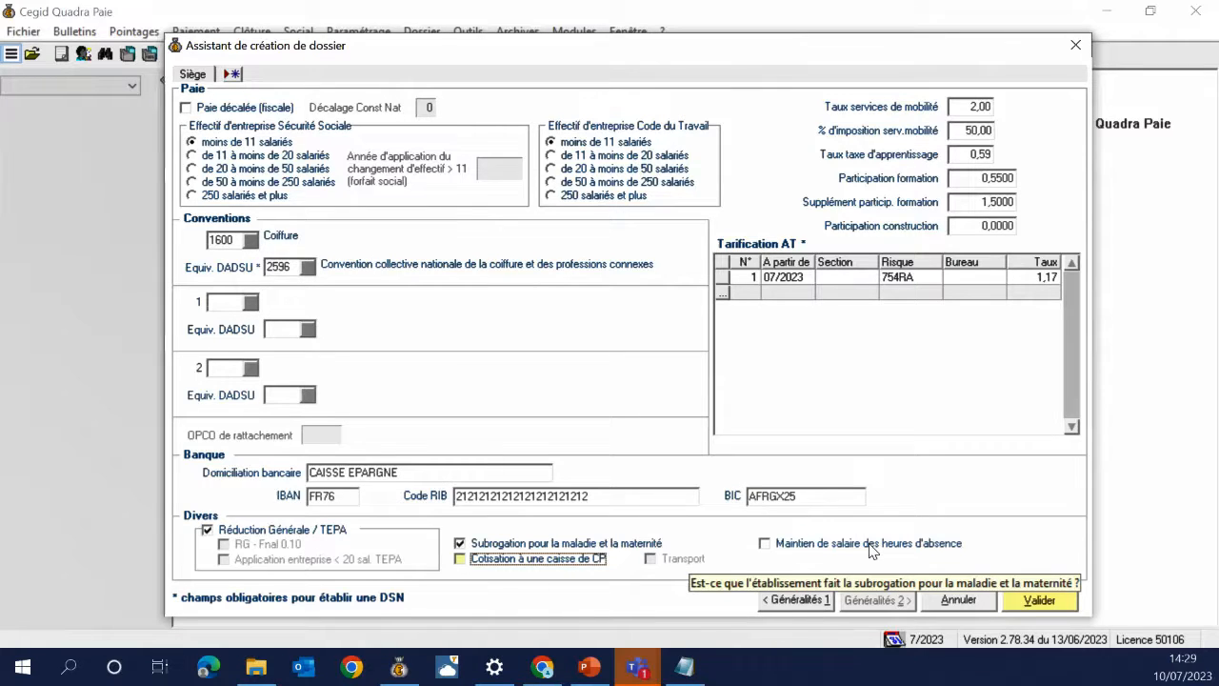
key("Tab")
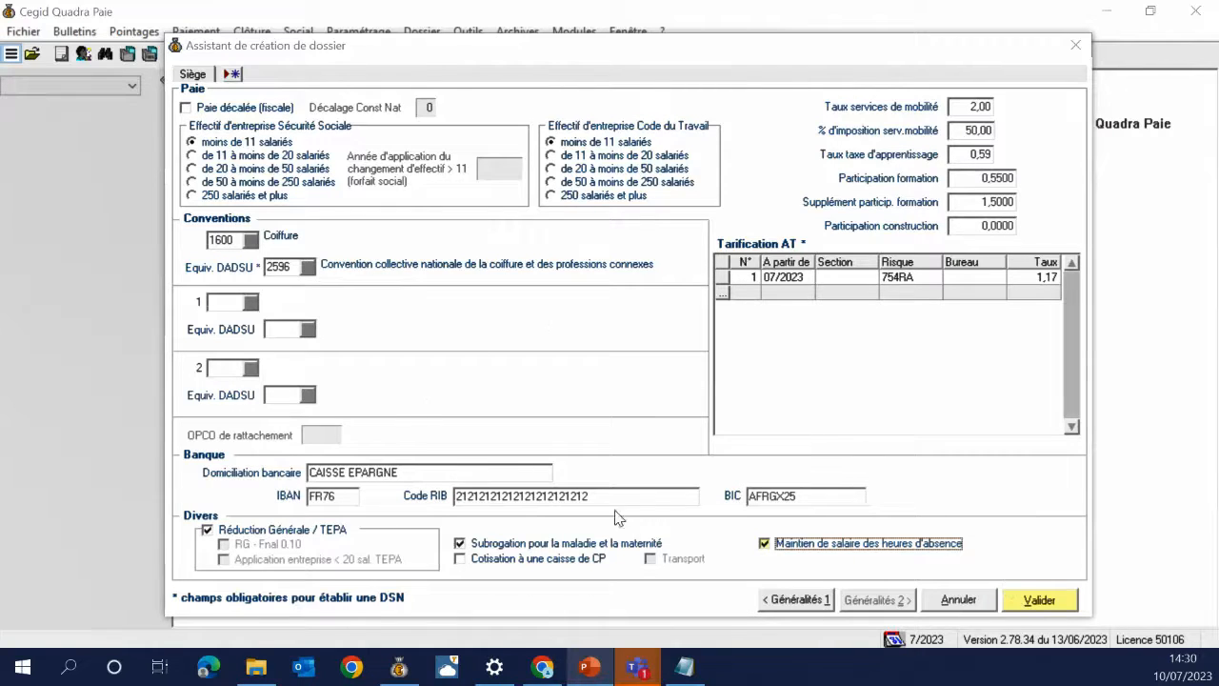
Validate company settings to reach the Organismes page and review the URSSAF SIRET contributors list
left_click(1040, 600)
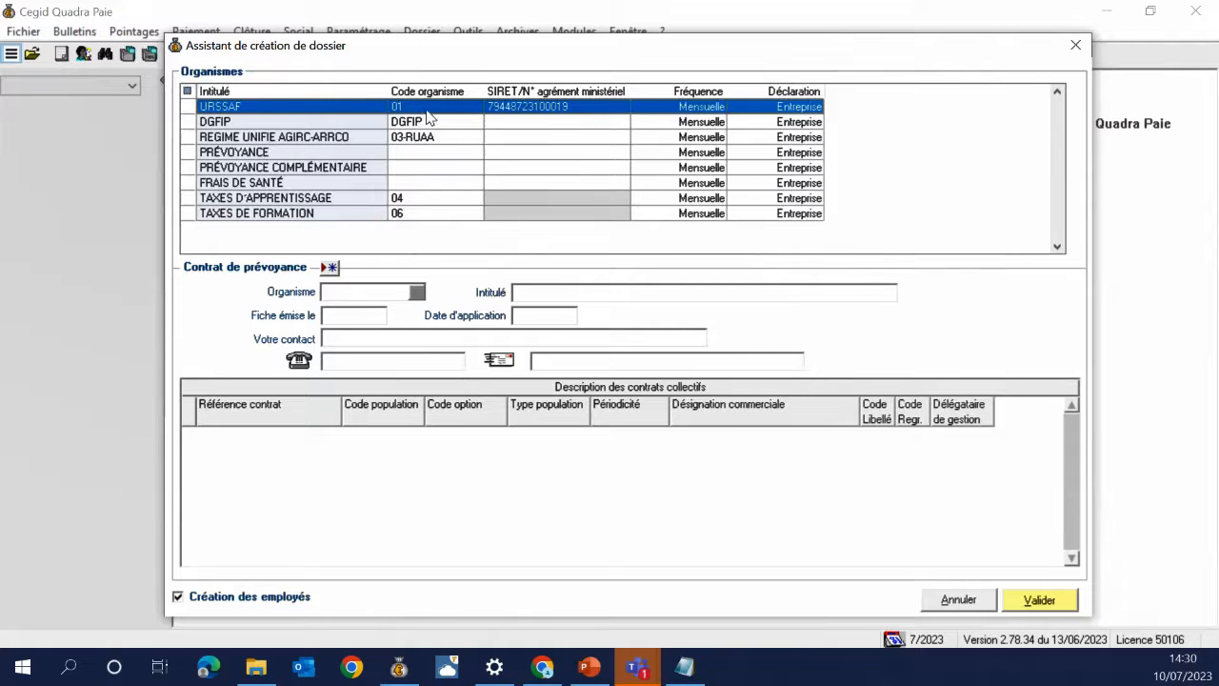
left_click(592, 115)
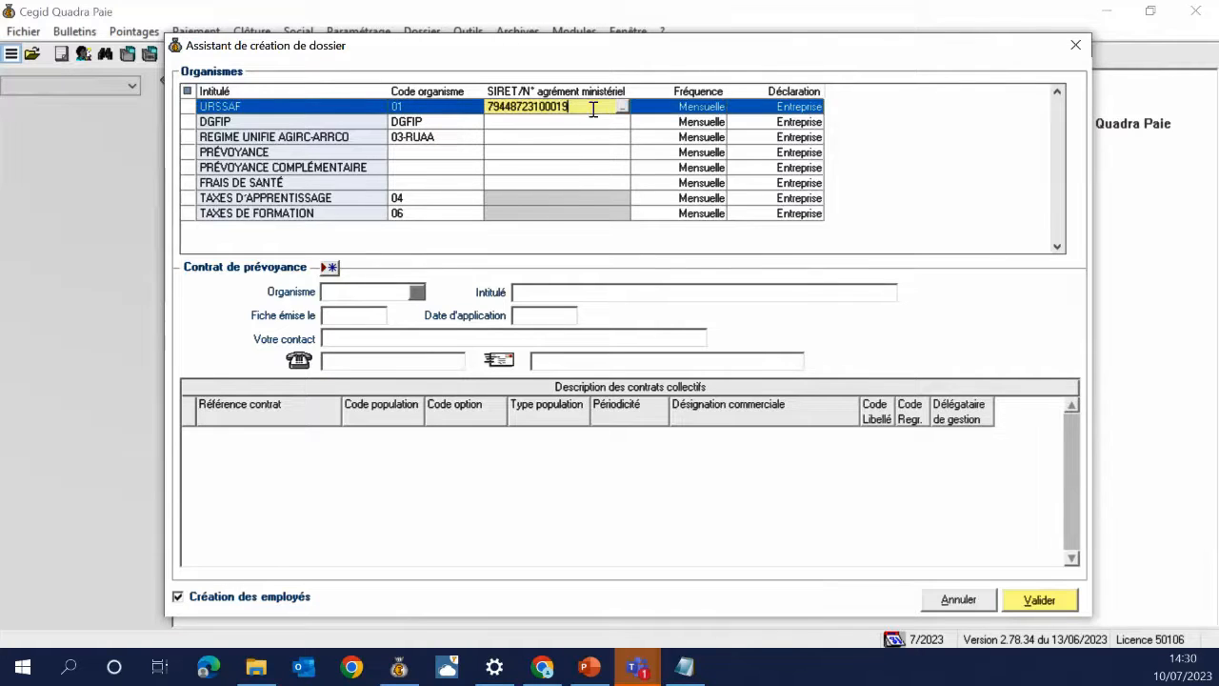
double_click(592, 114)
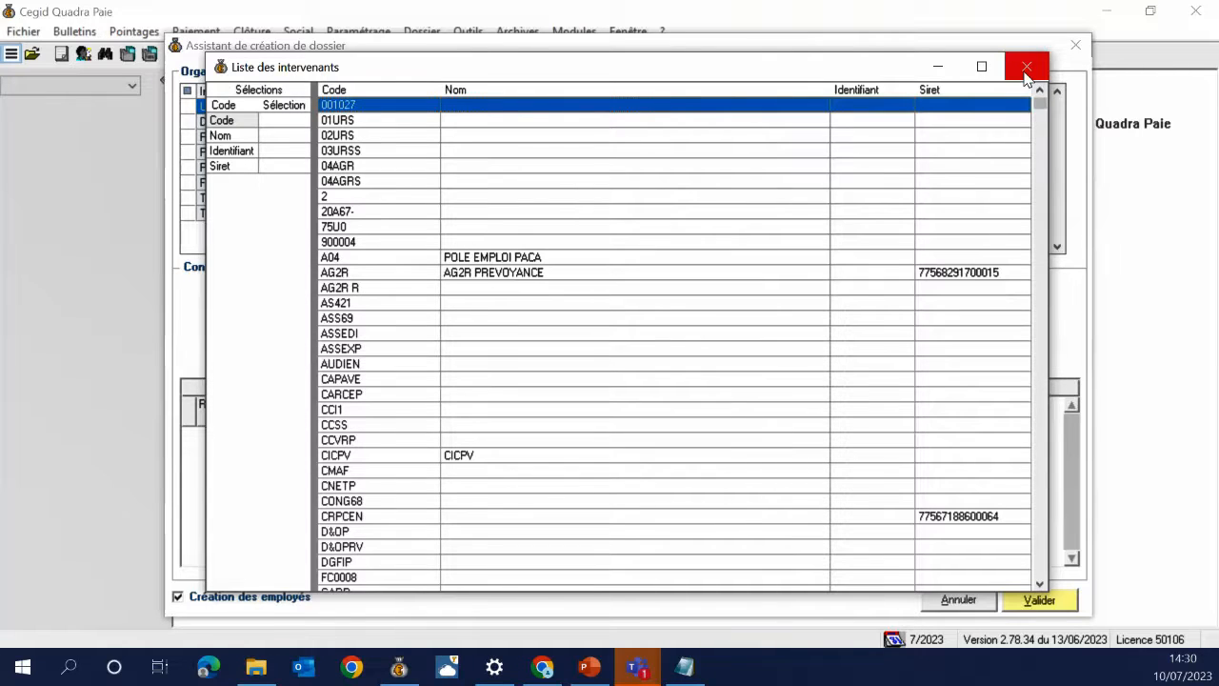
left_click(1025, 68)
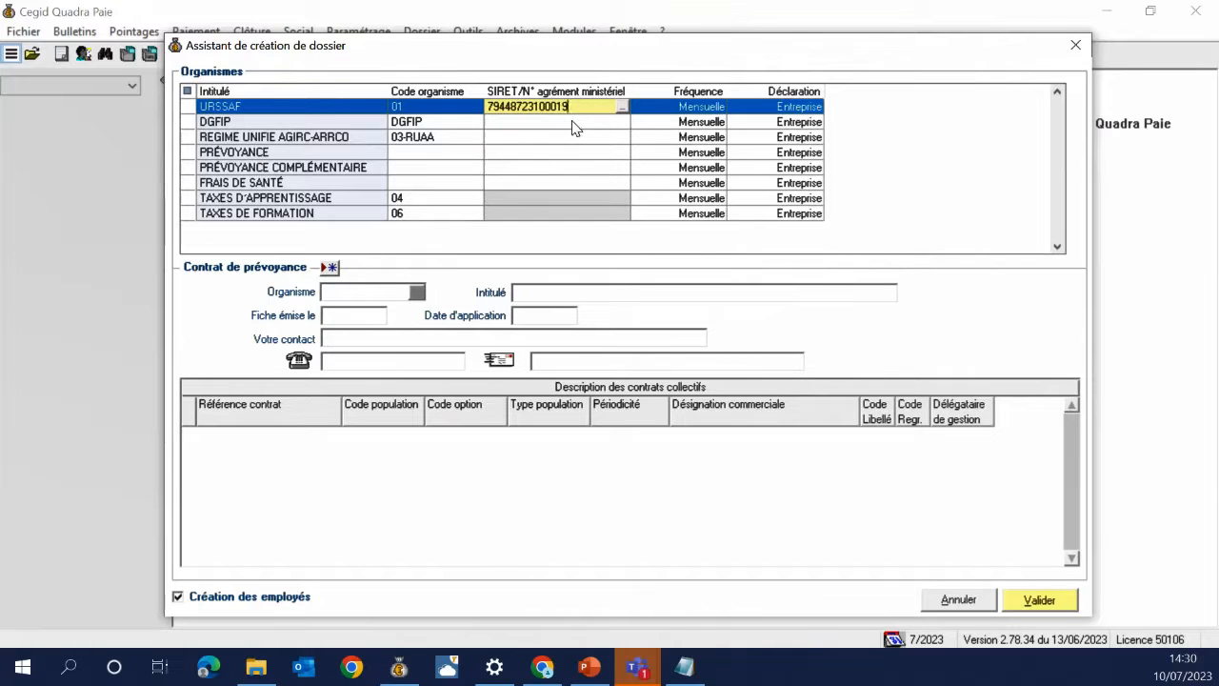
left_click(574, 128)
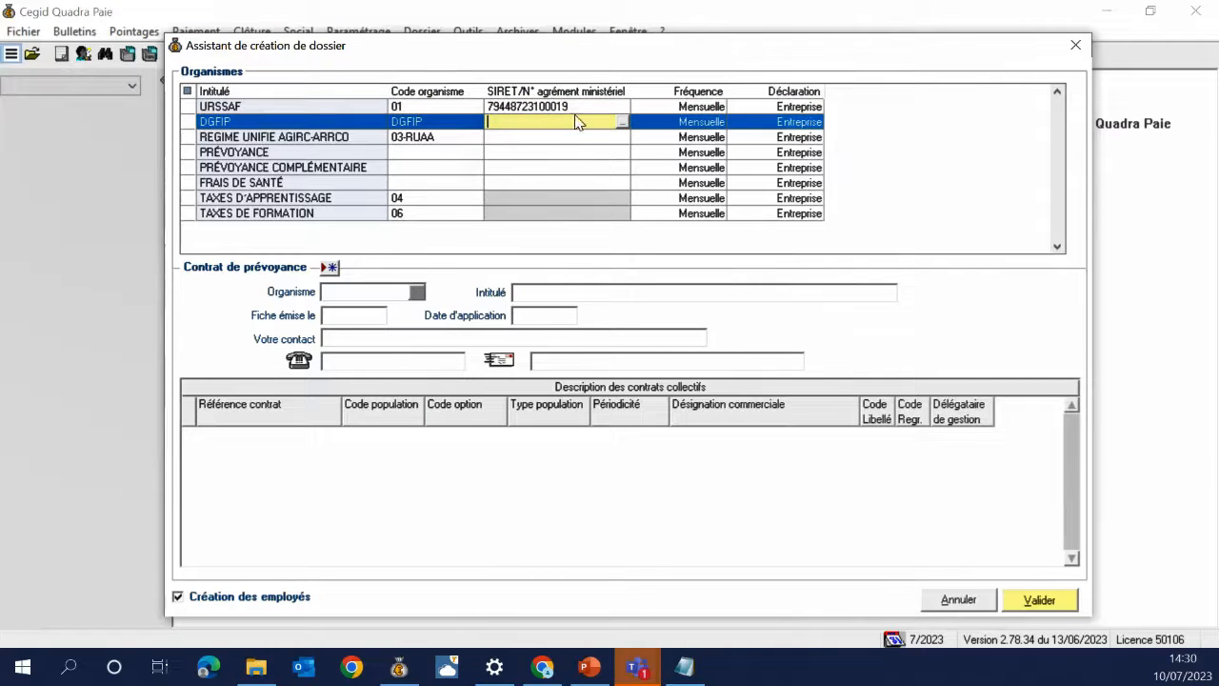
Assign the DGFIP organisation to the DGFIP row
double_click(574, 122)
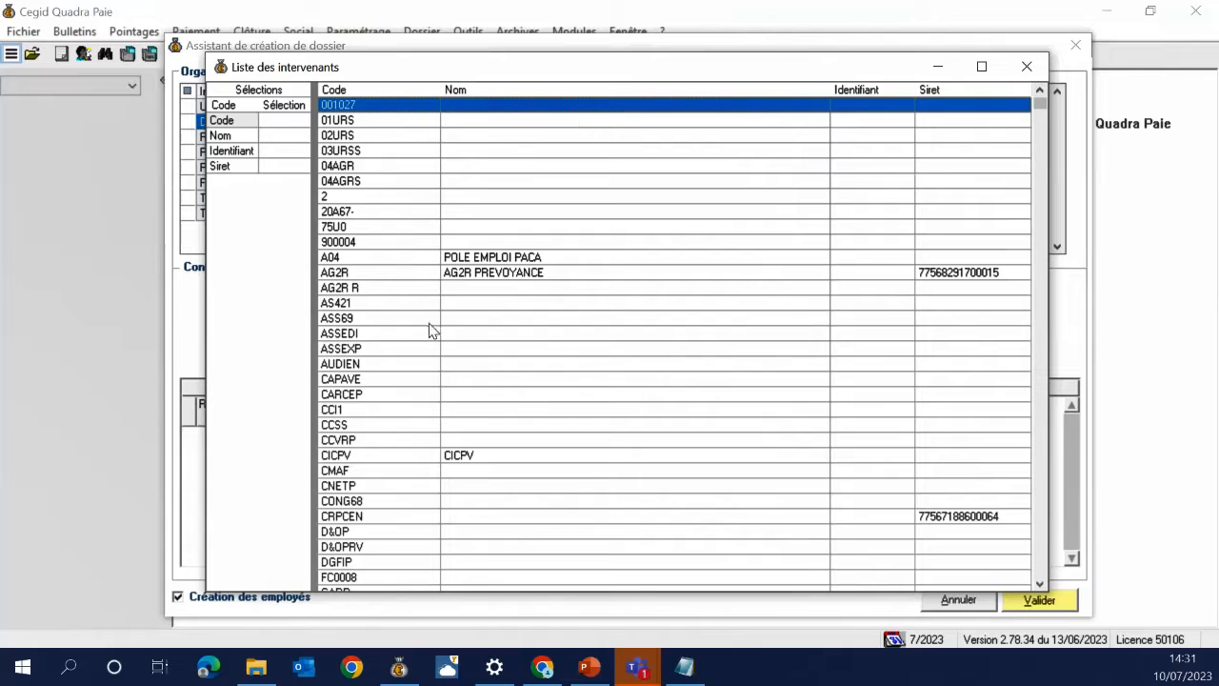
left_click(397, 562)
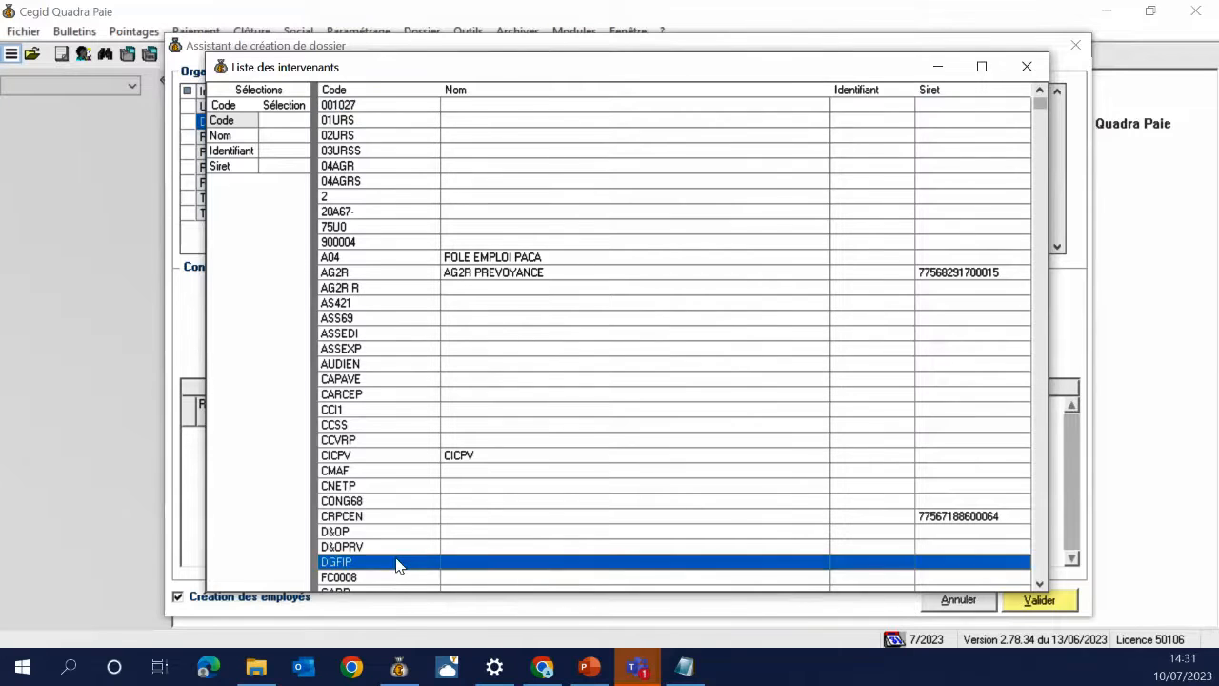
double_click(397, 562)
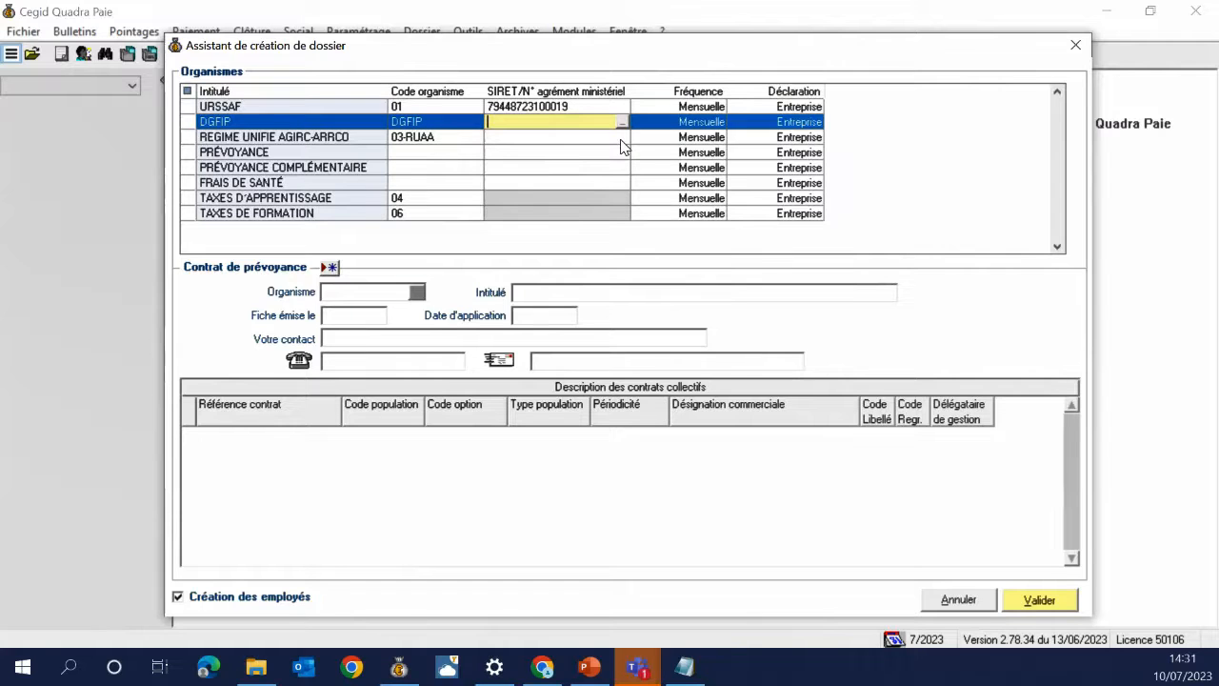
left_click(535, 135)
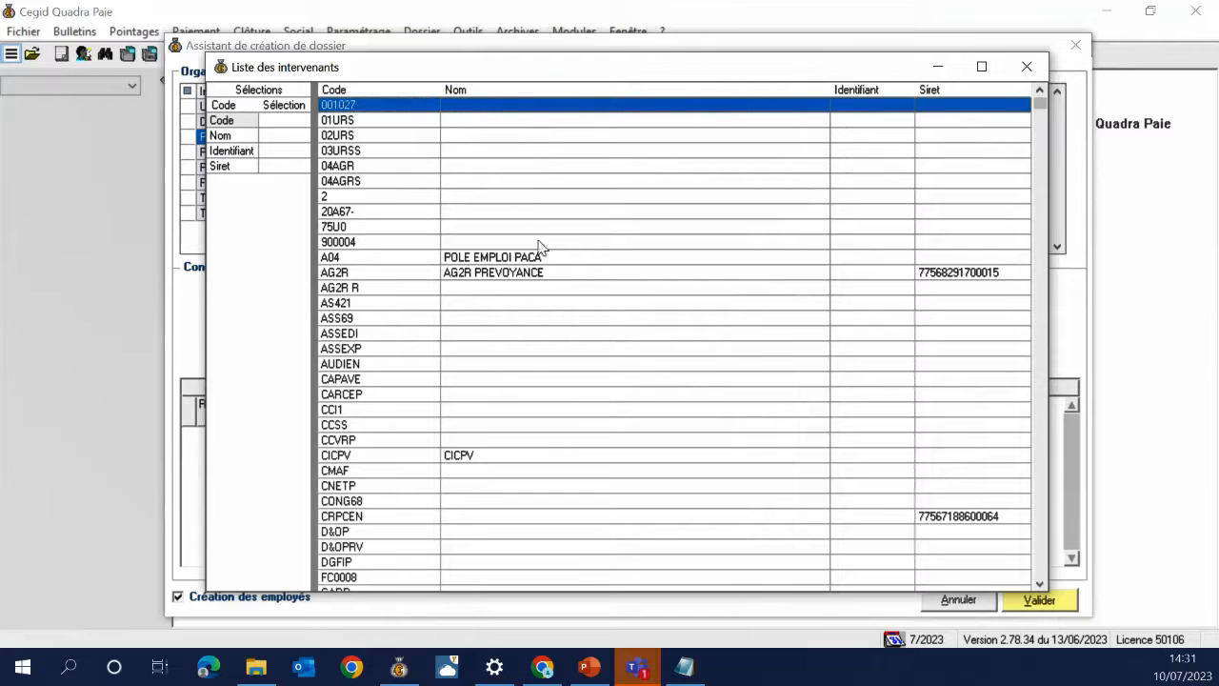
left_click(931, 278)
double_click(930, 278)
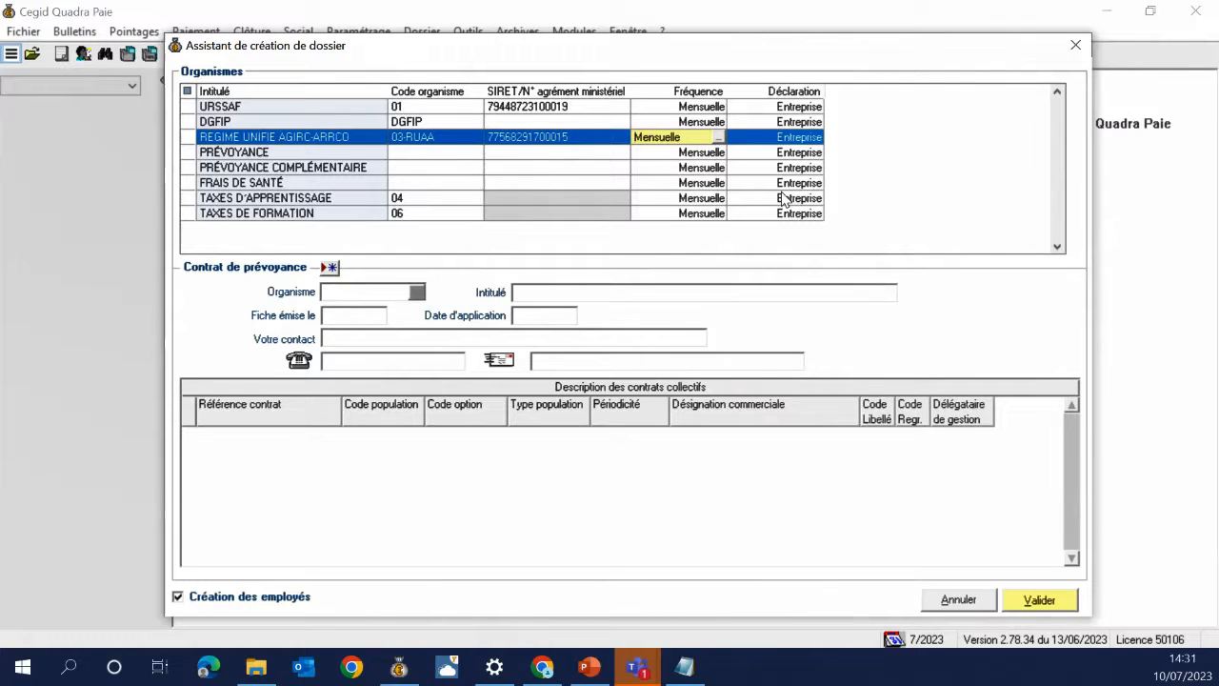
key("Tab")
key("Return")
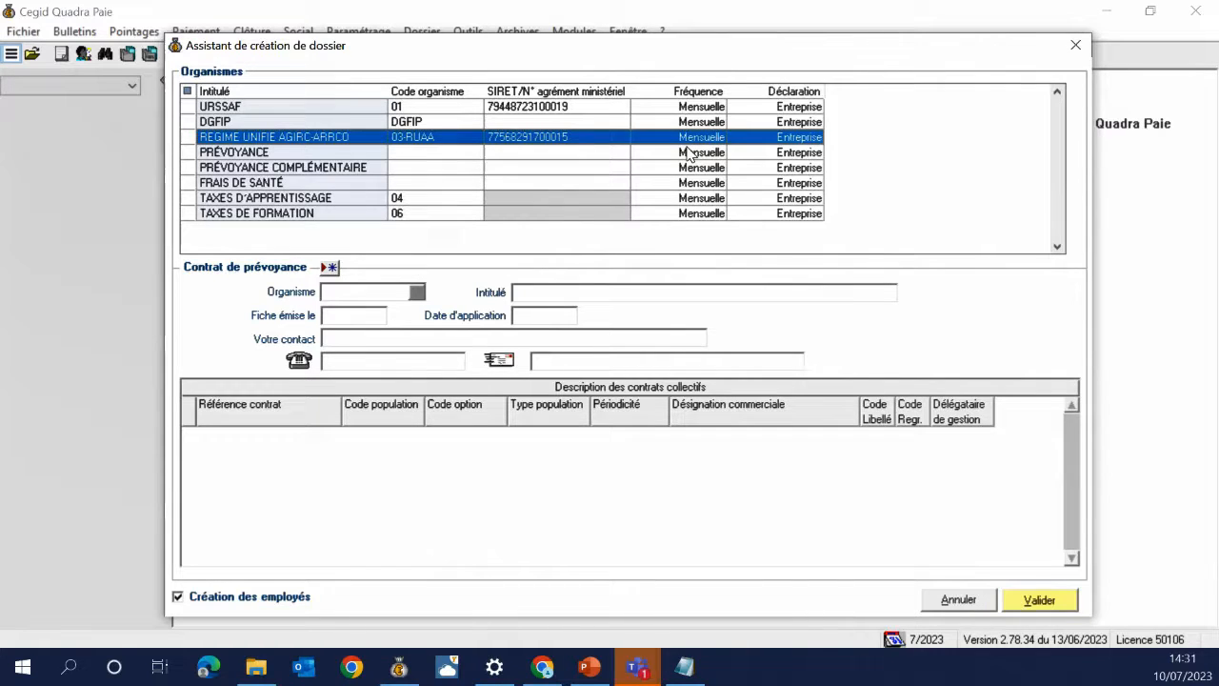
left_click(809, 107)
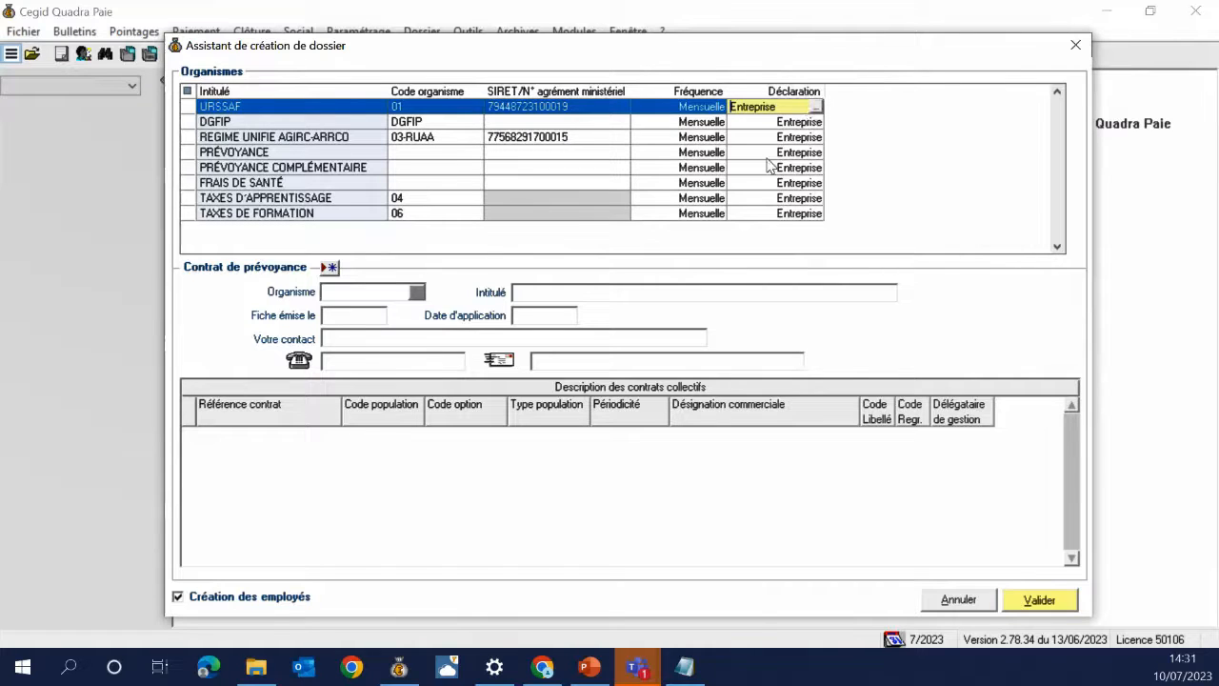
left_click(910, 203)
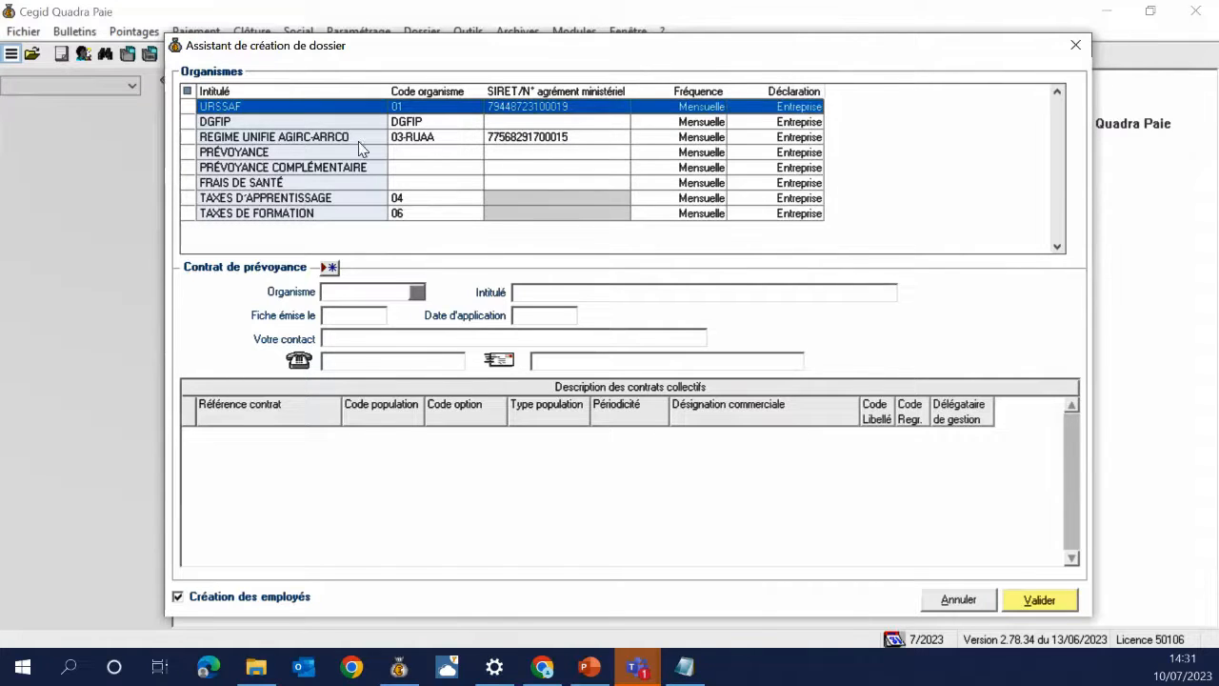
Give PRÉVOYANCE code COMPL-PREV with Malakoff Humanis Prévoyance agreement 0012, Mensuelle, Entreprise
left_click(510, 155)
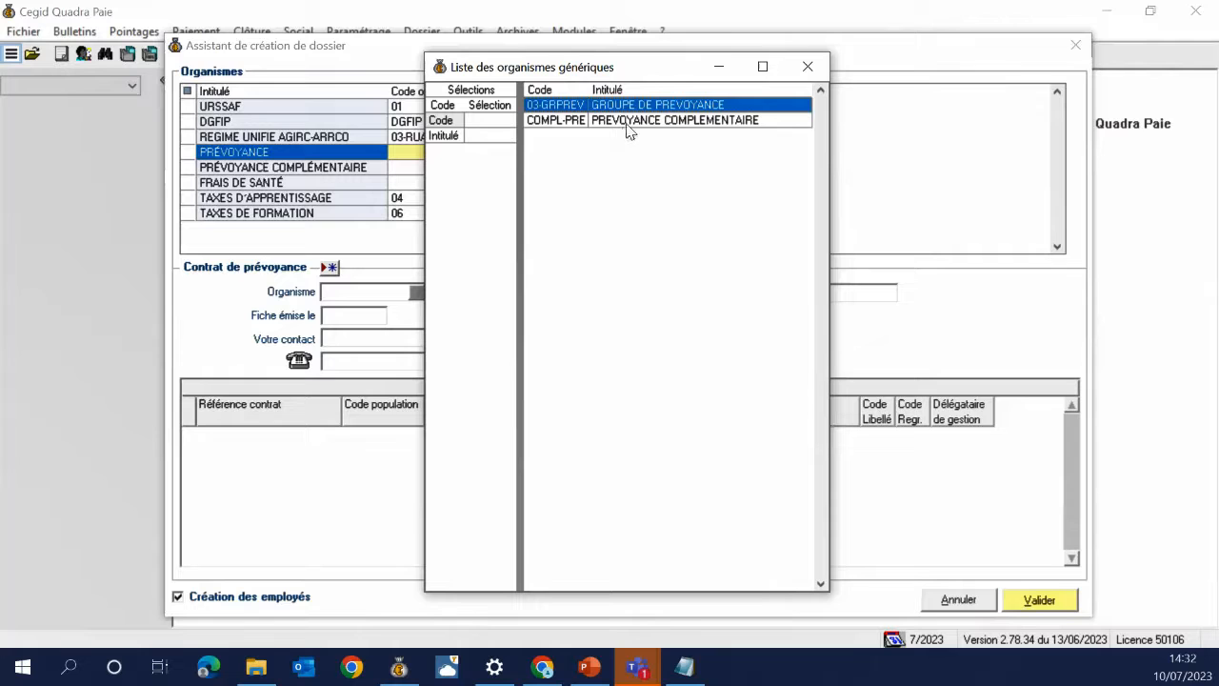
double_click(629, 122)
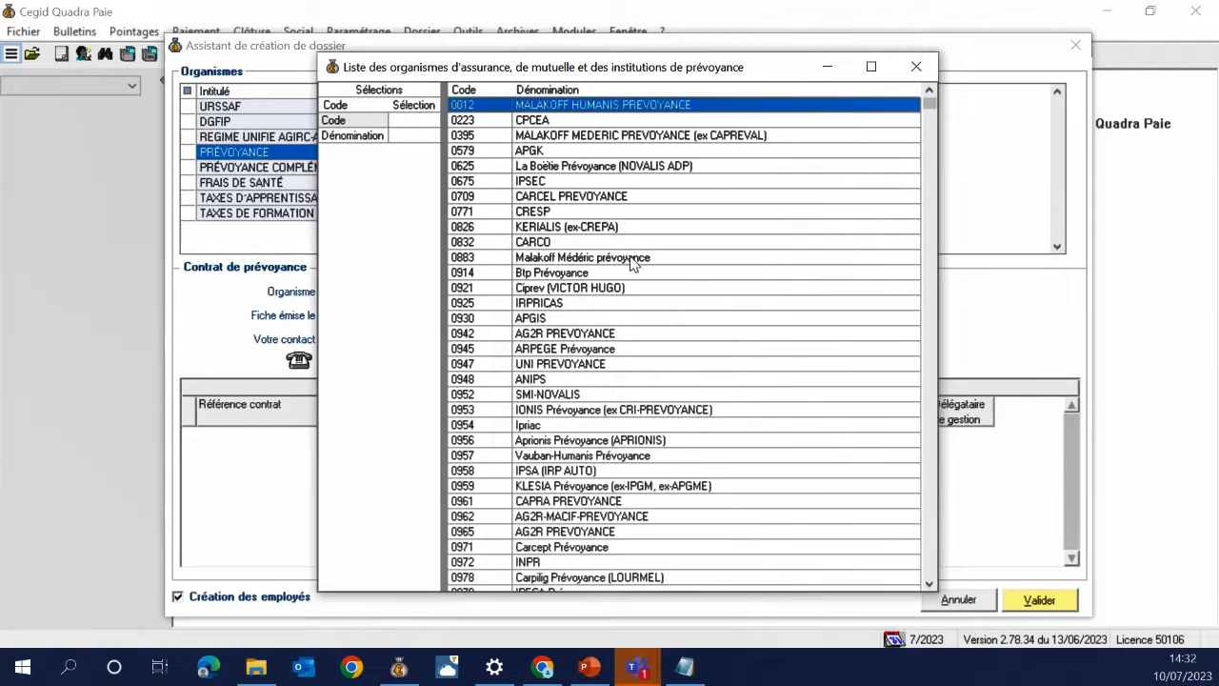
scroll(670, 335, "down", 13)
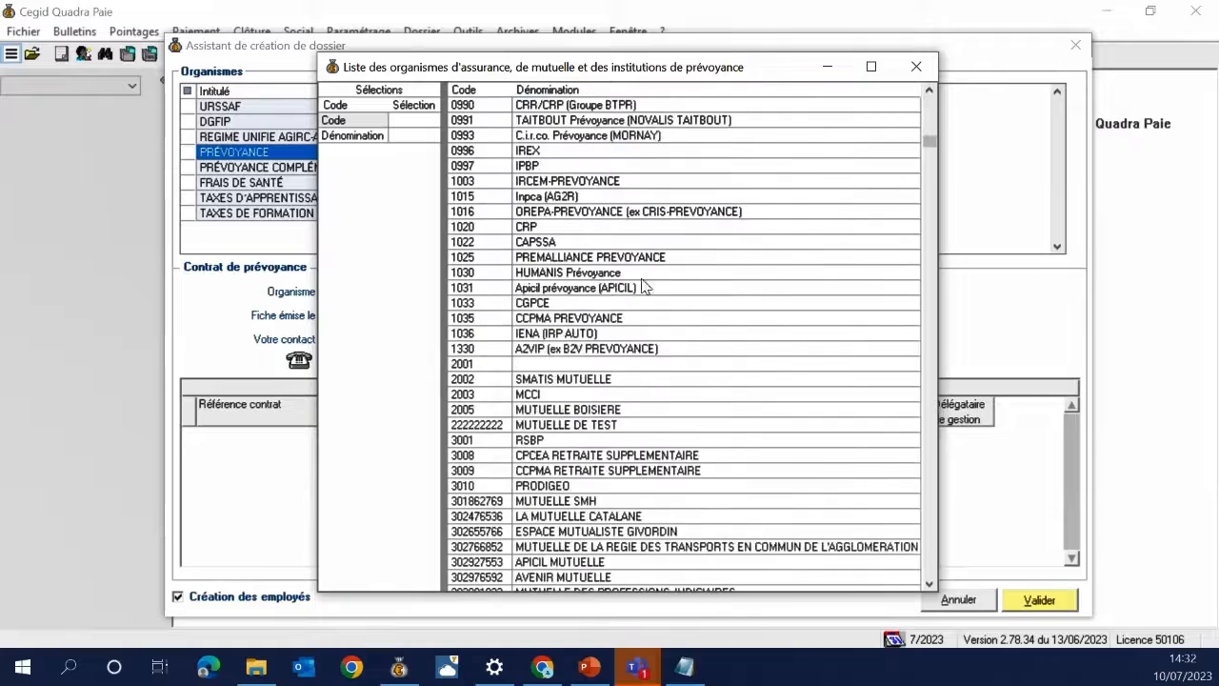
scroll(636, 204, "up", 10)
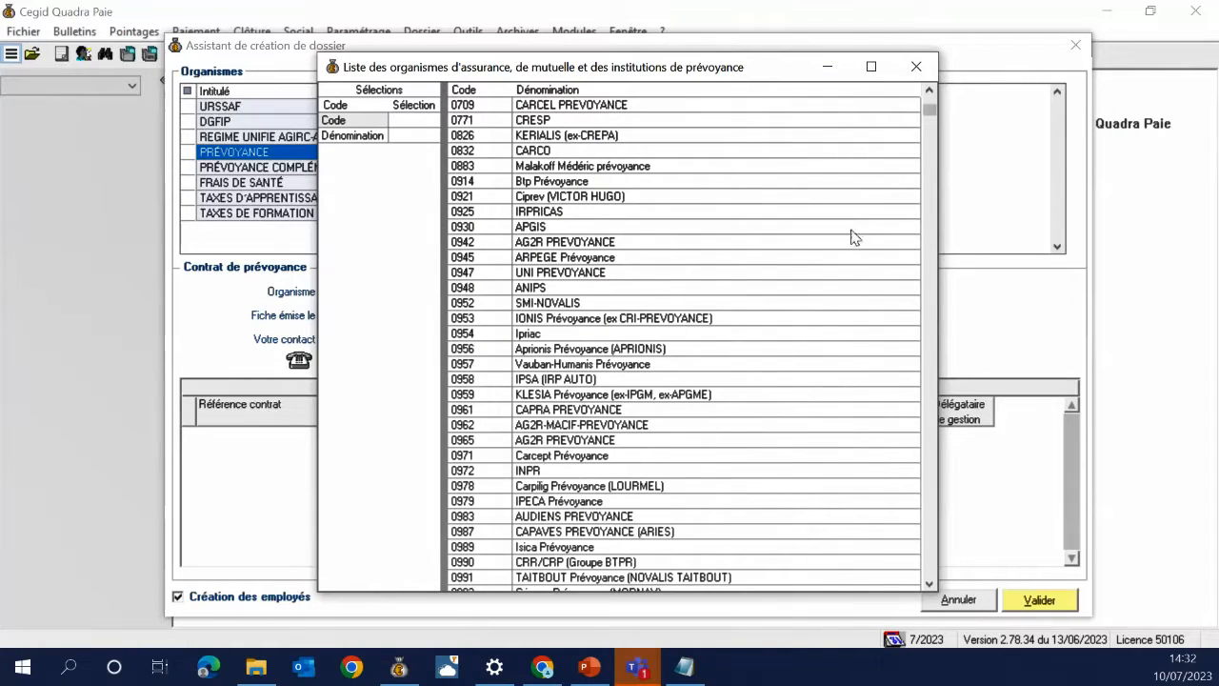
left_click_drag(929, 110, 920, 203)
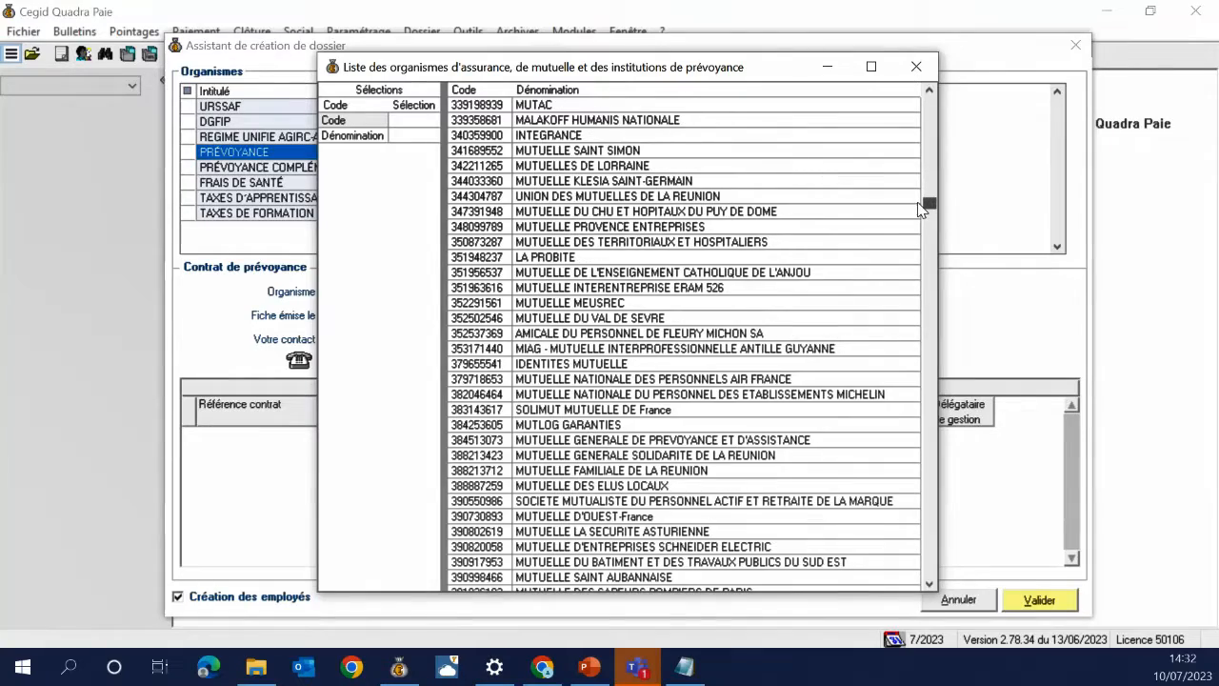
left_click_drag(919, 209, 895, 95)
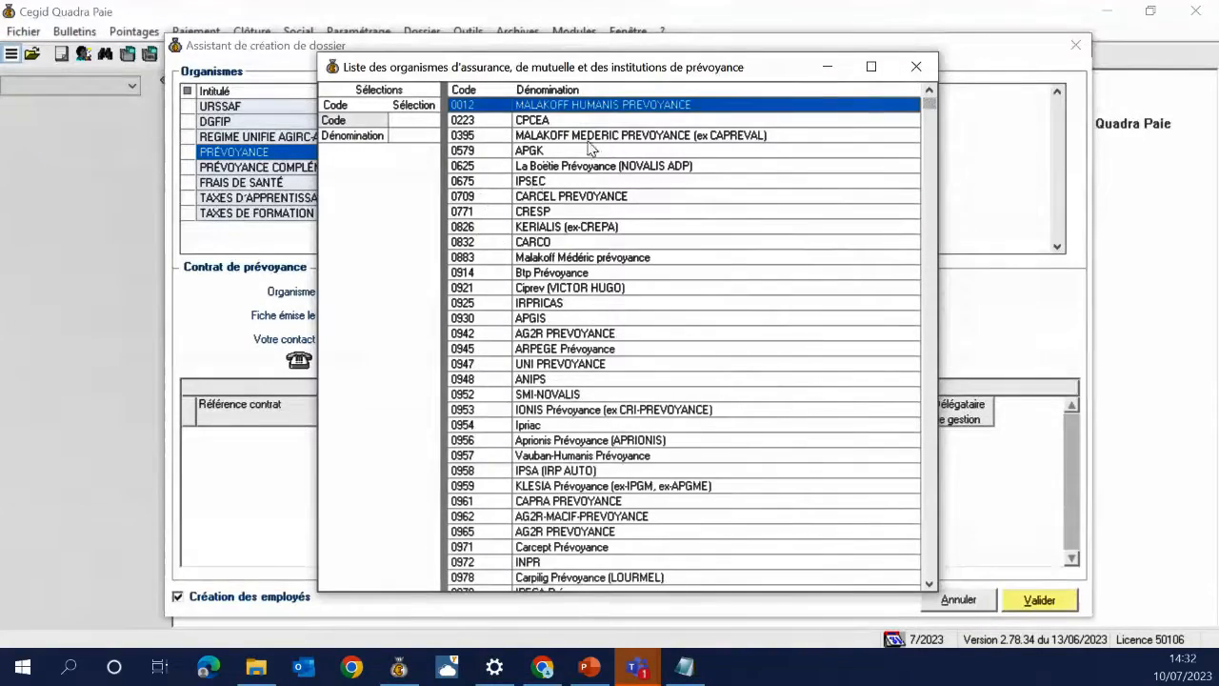
double_click(602, 107)
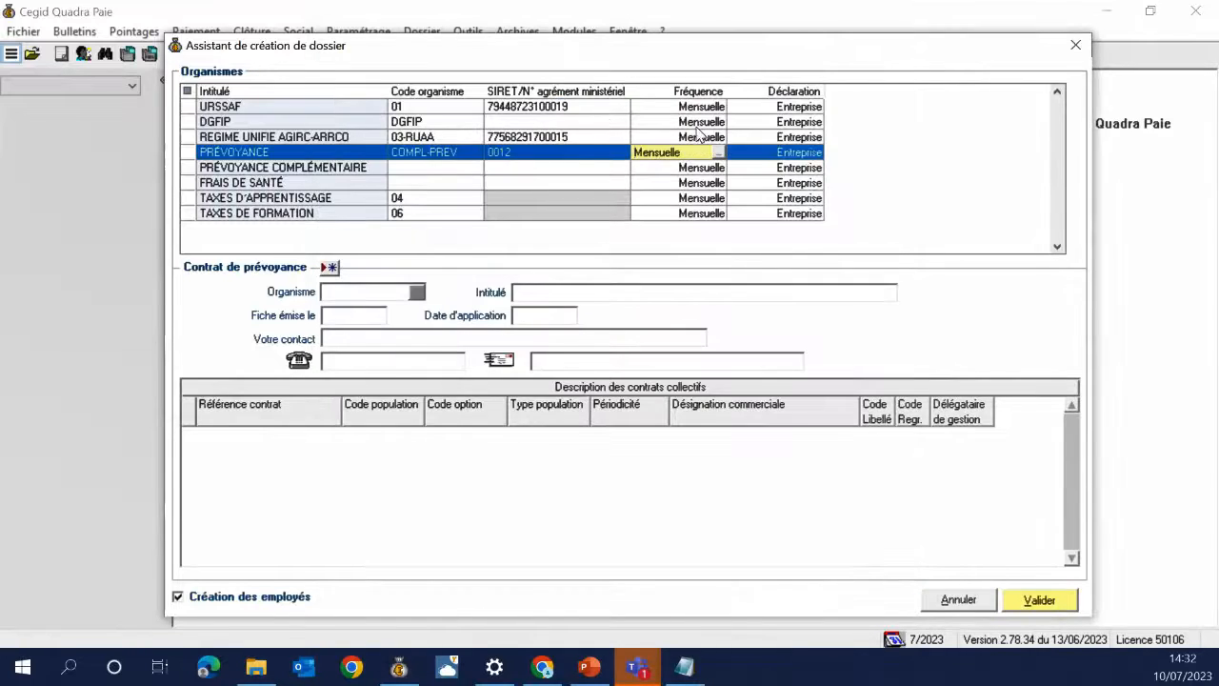
key("Tab")
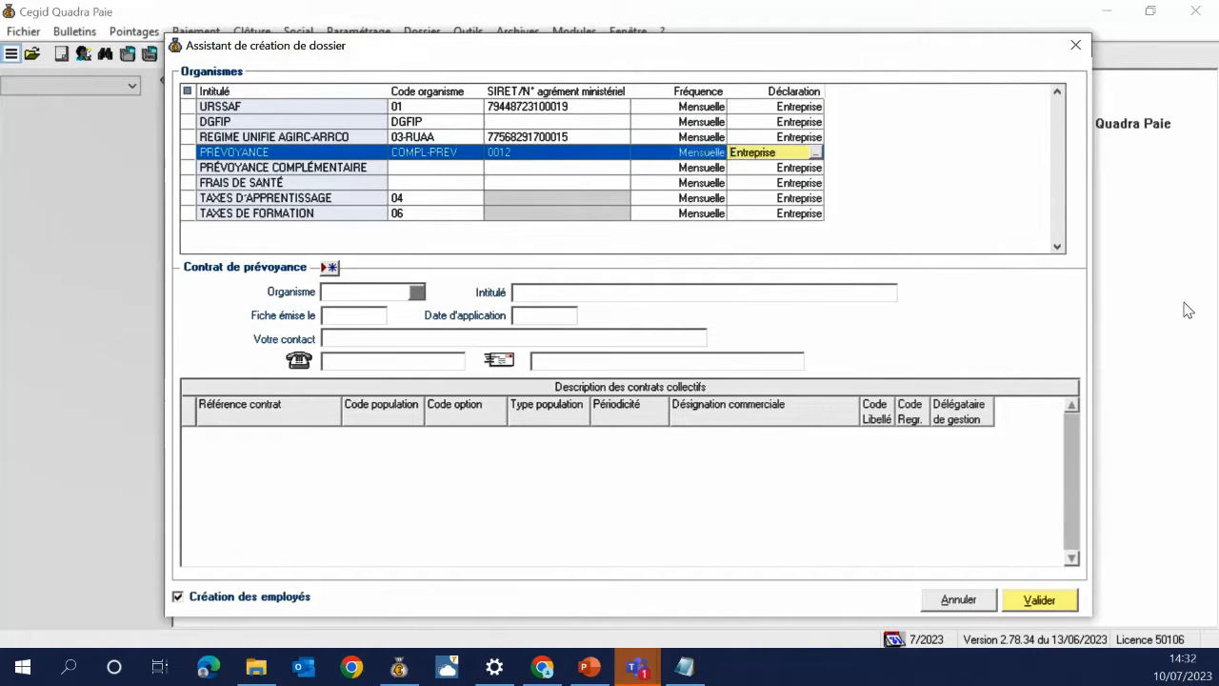
key("Tab")
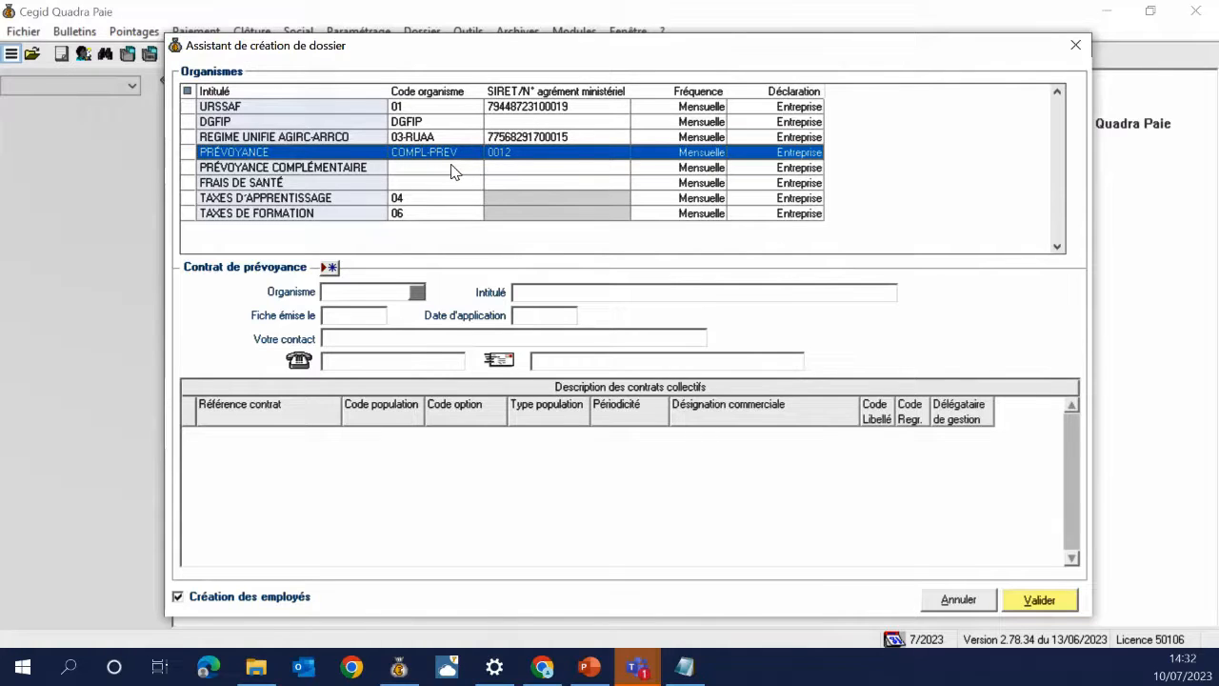
Give FRAIS DE SANTÉ code 03-GRPREV with MUTUELLE SMH number 301862769, Mensuelle, Entreprise
left_click(442, 185)
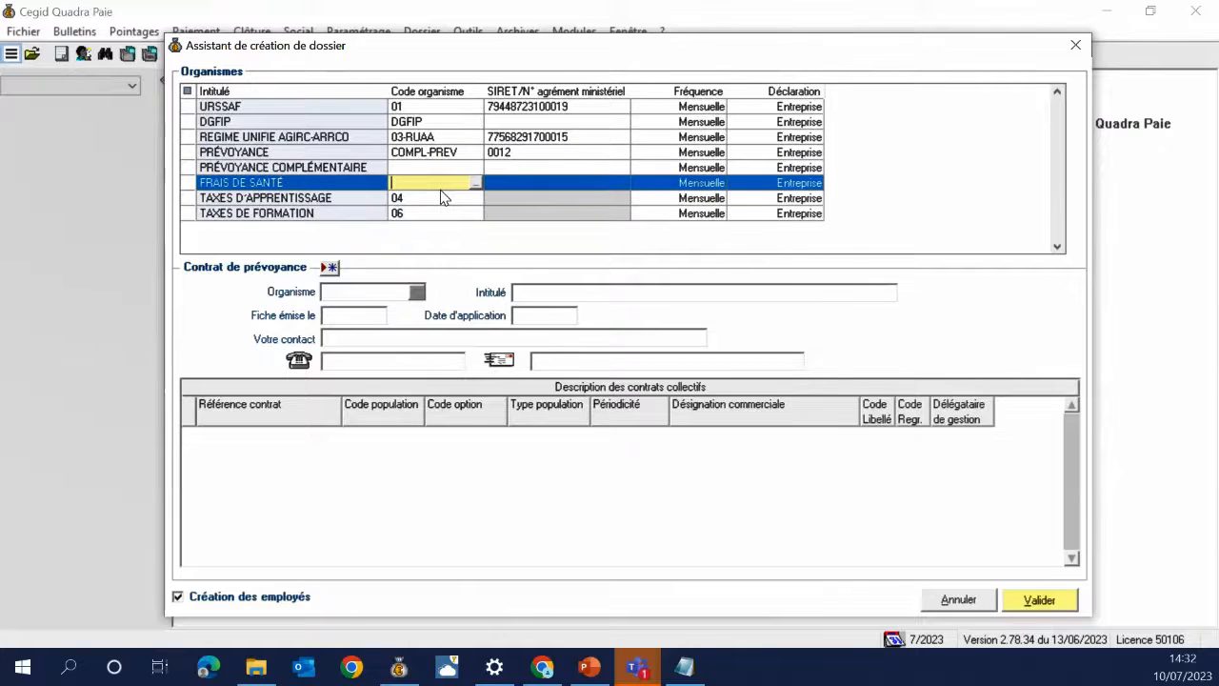
key("F5")
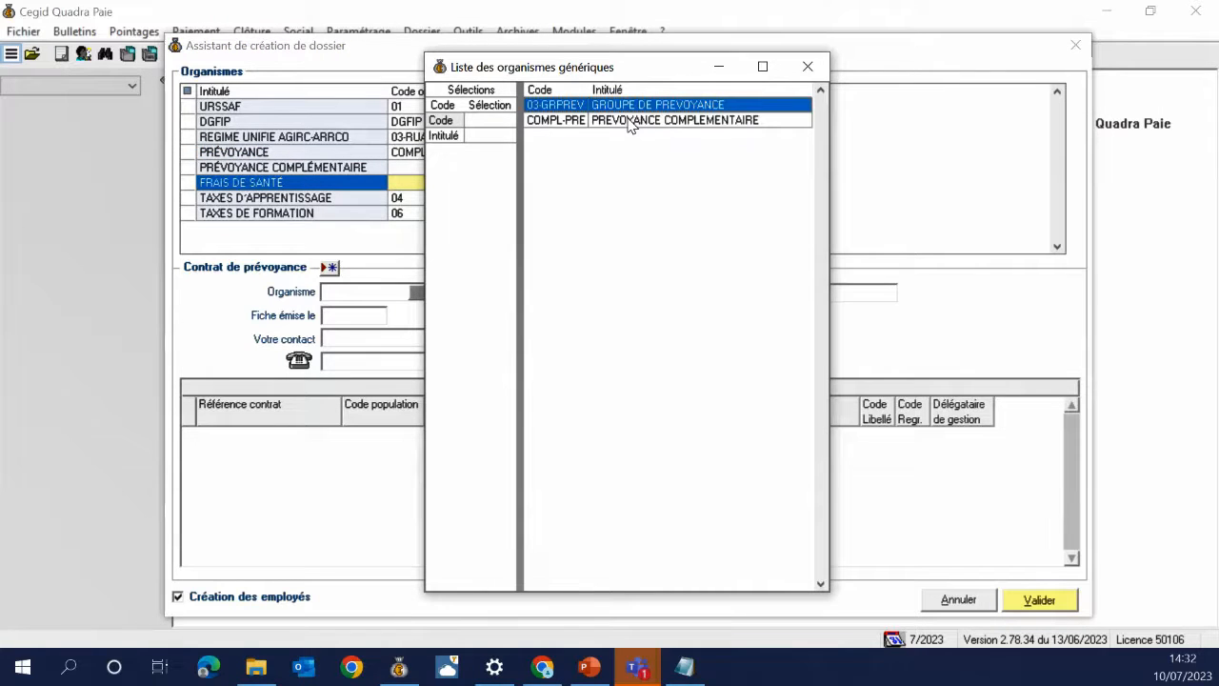
left_click_drag(633, 69, 804, 87)
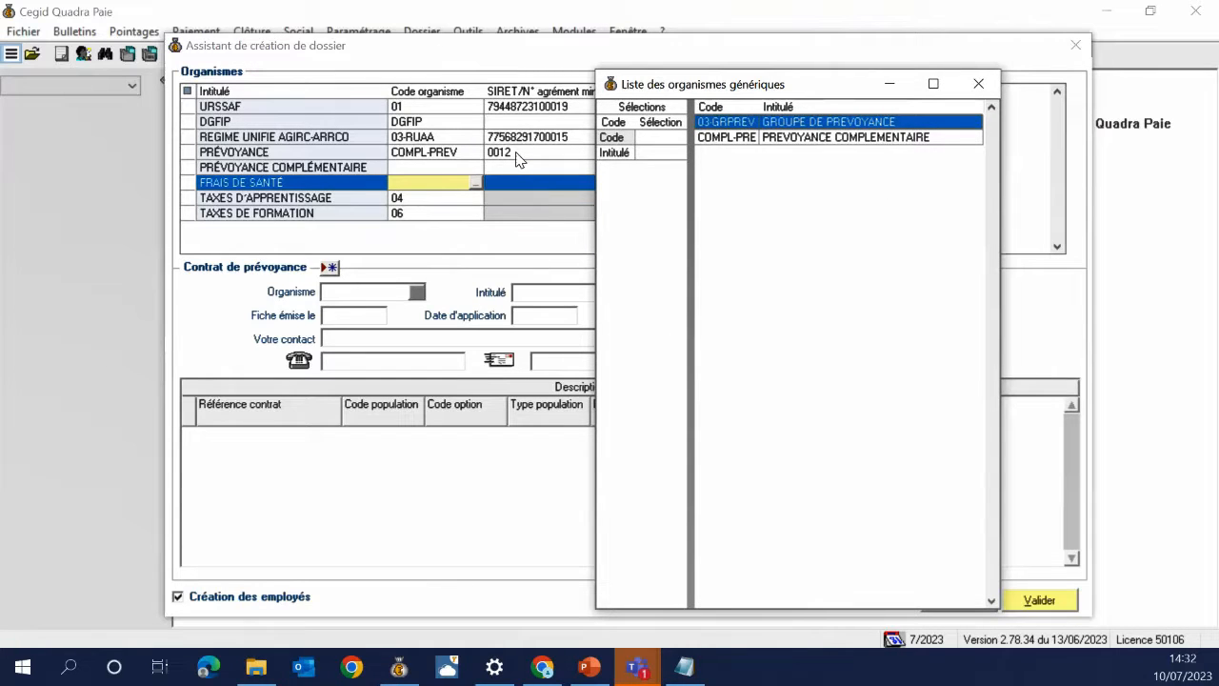
double_click(741, 126)
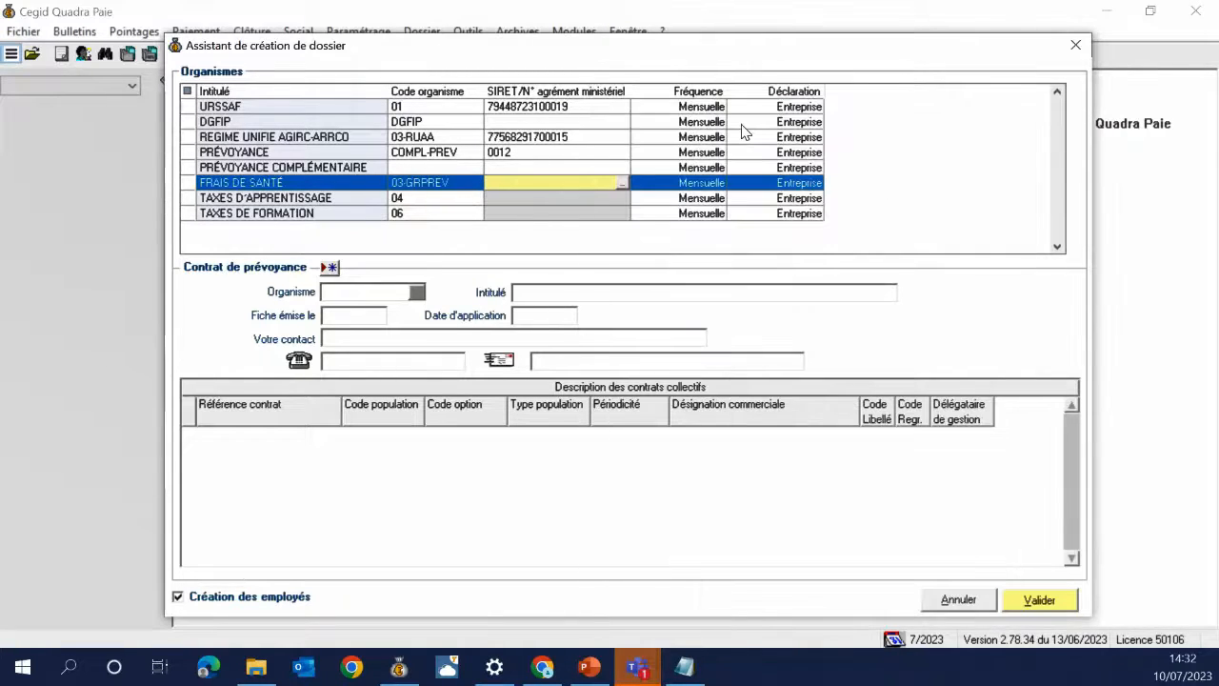
scroll(650, 318, "down", 20)
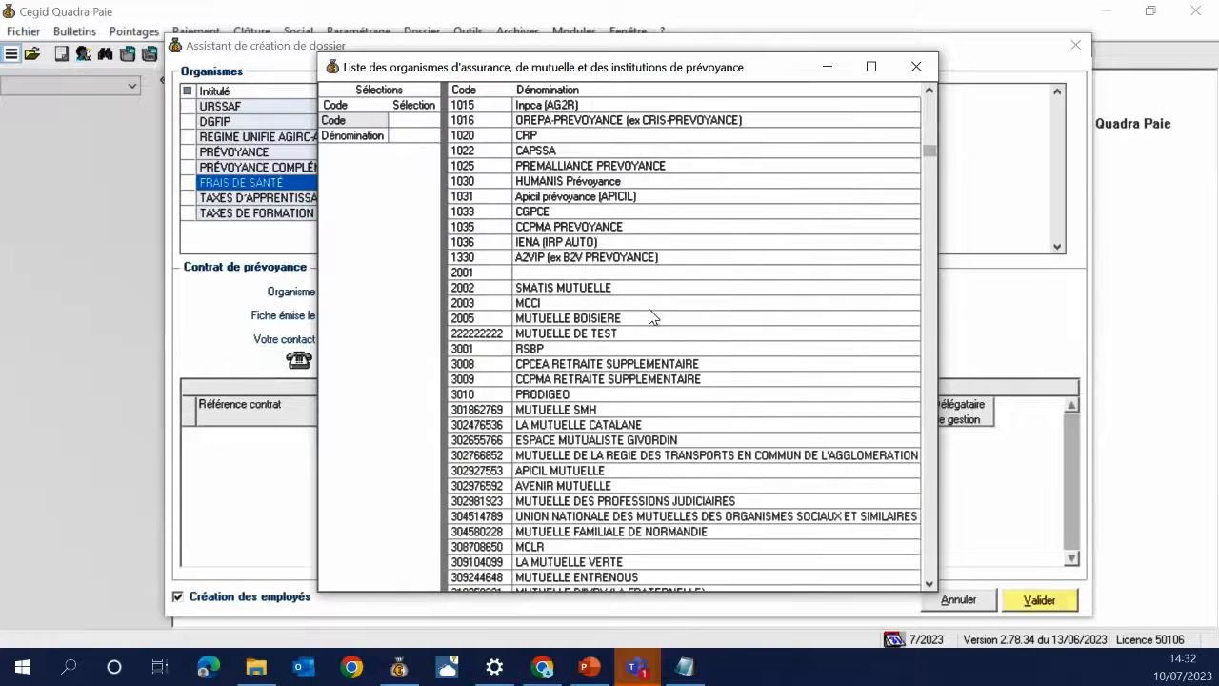
scroll(649, 318, "down", 3)
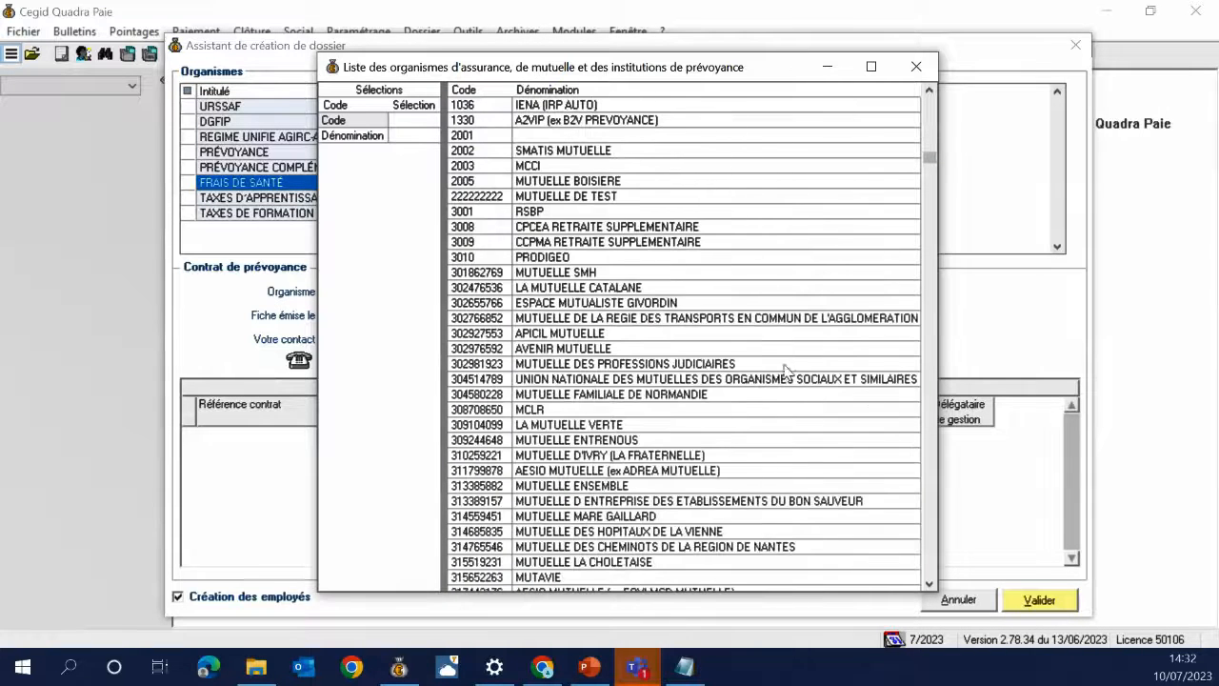
double_click(577, 274)
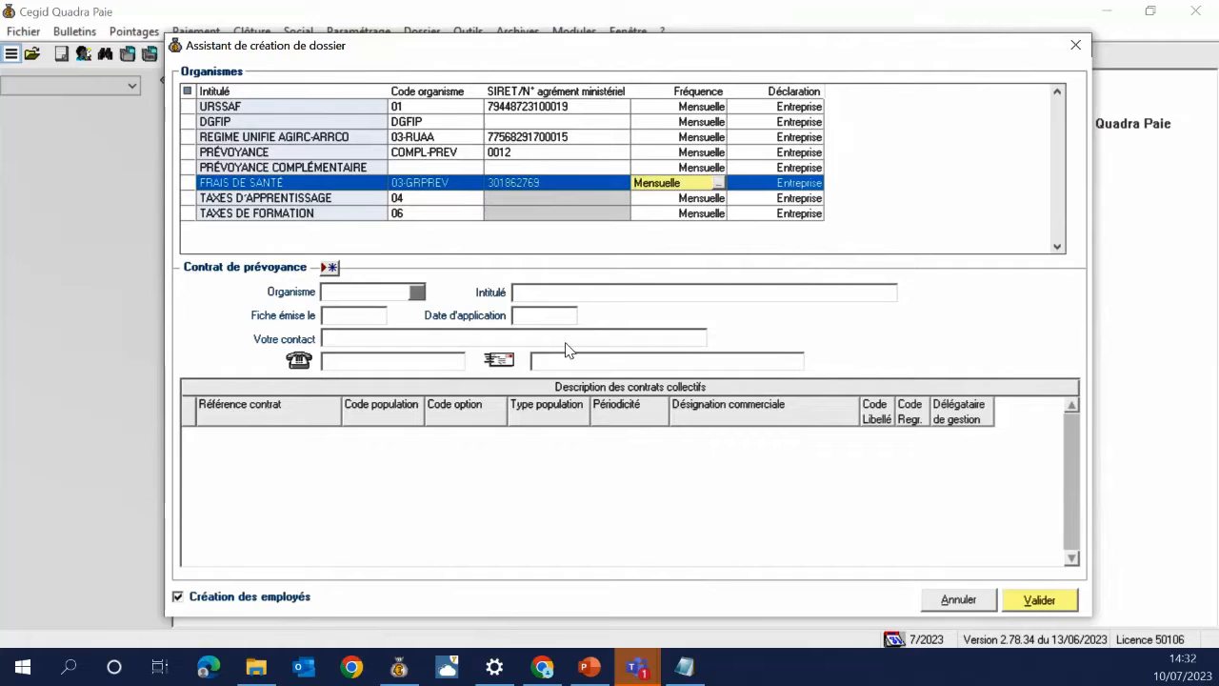
key("Tab")
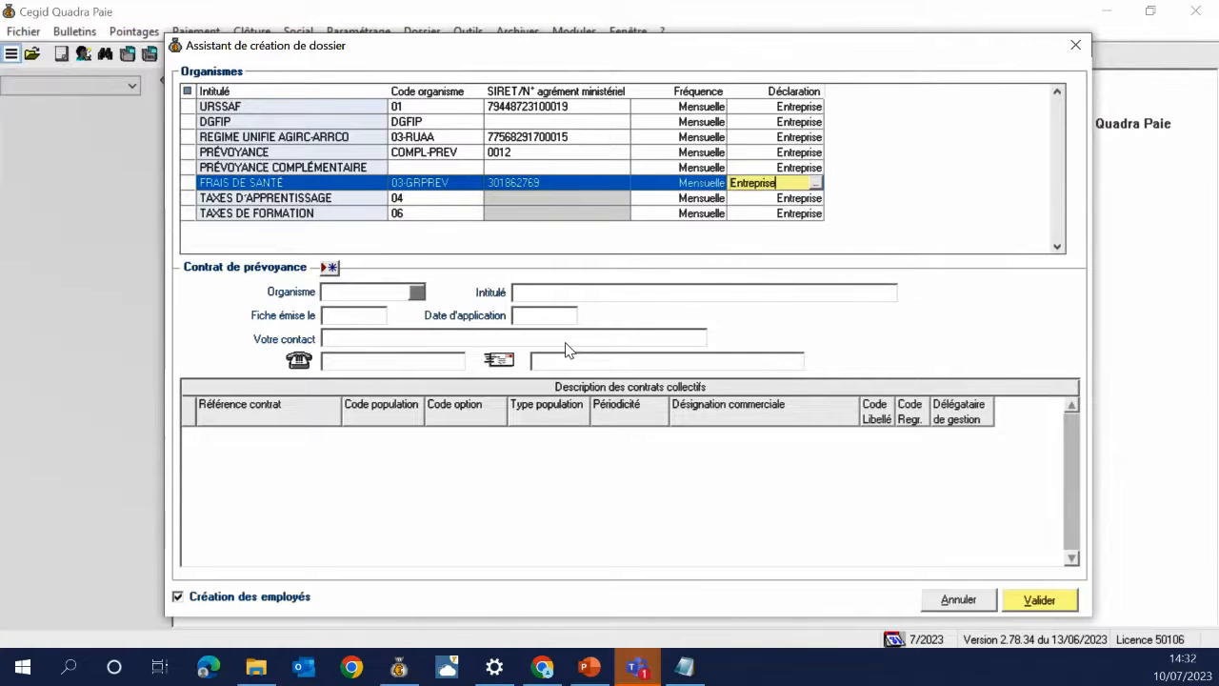
key("Return")
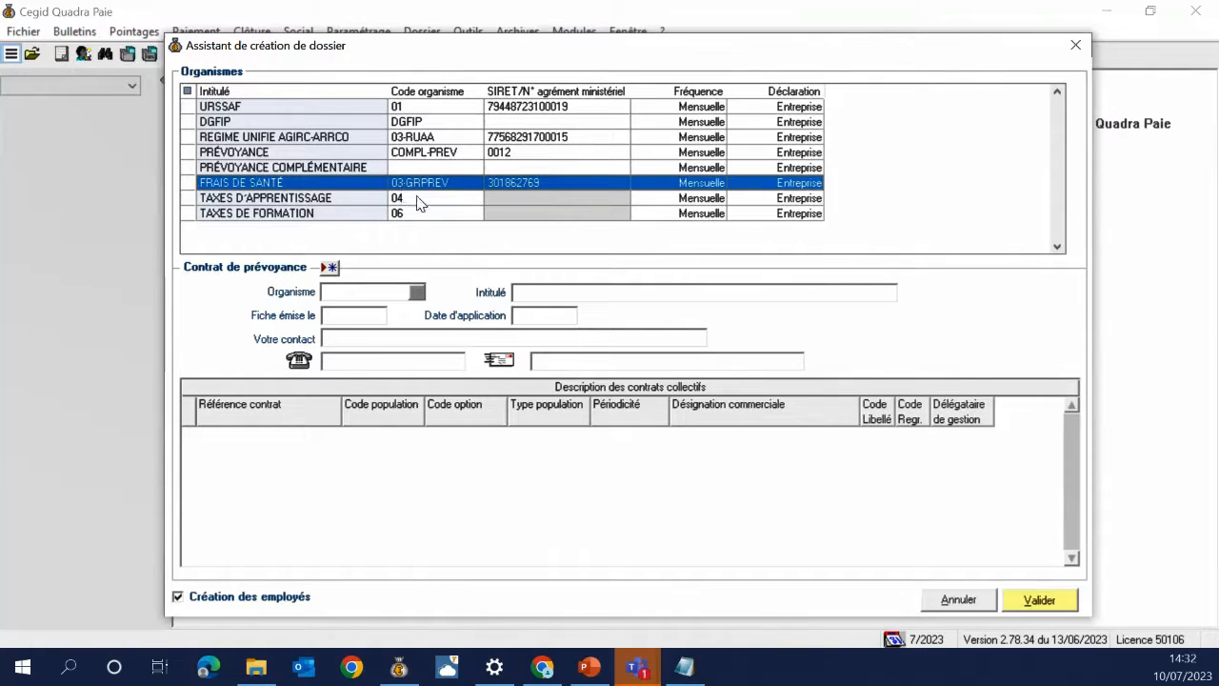
Confirm TAXES D'APPRENTISSAGE and TAXES DE FORMATION as Mensuelle with Entreprise declaration
left_click(421, 199)
left_click(635, 198)
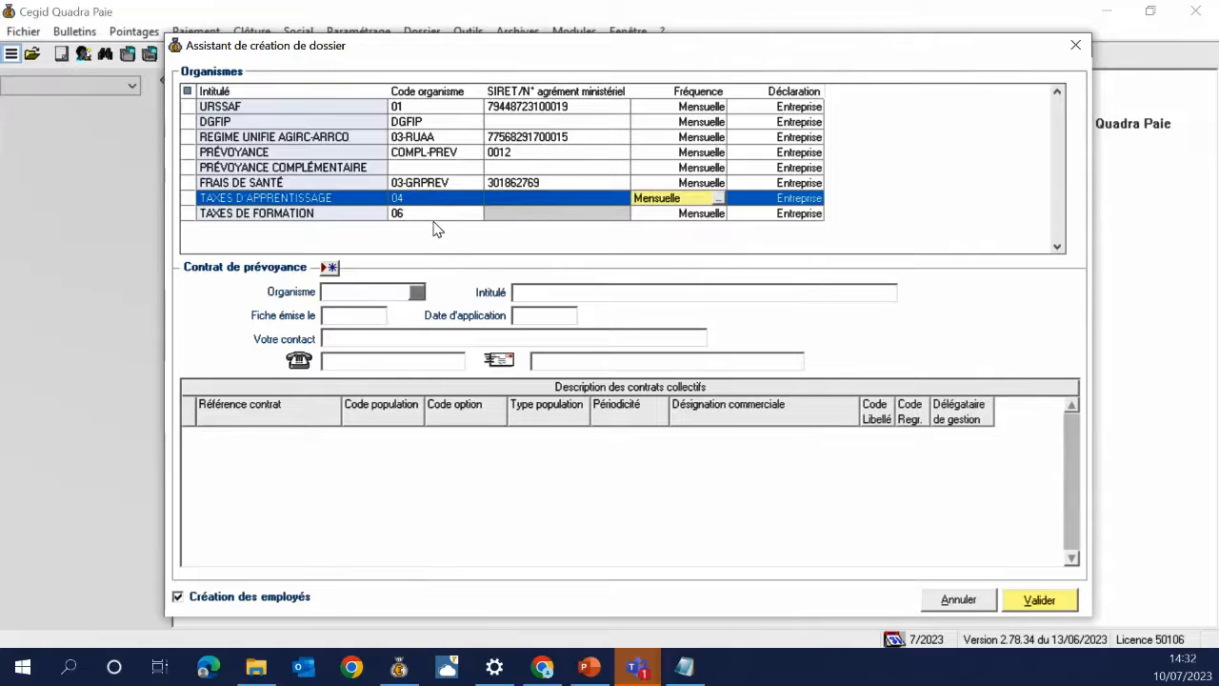
left_click(447, 229)
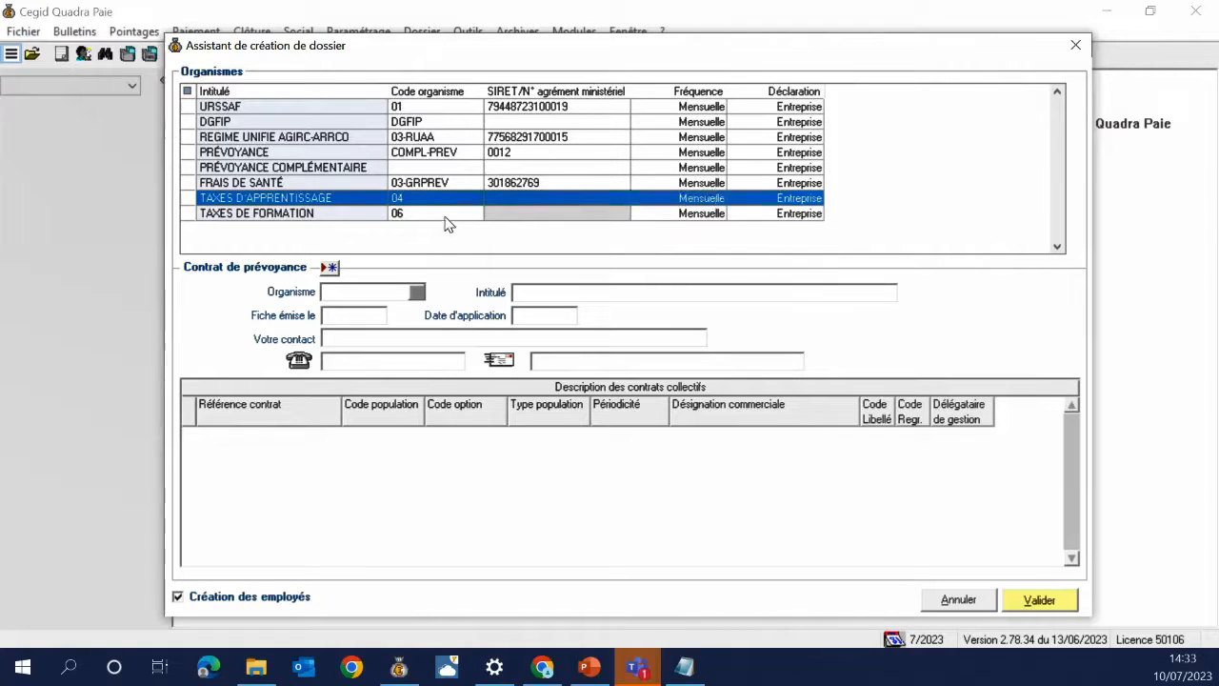
left_click(445, 215)
left_click(636, 212)
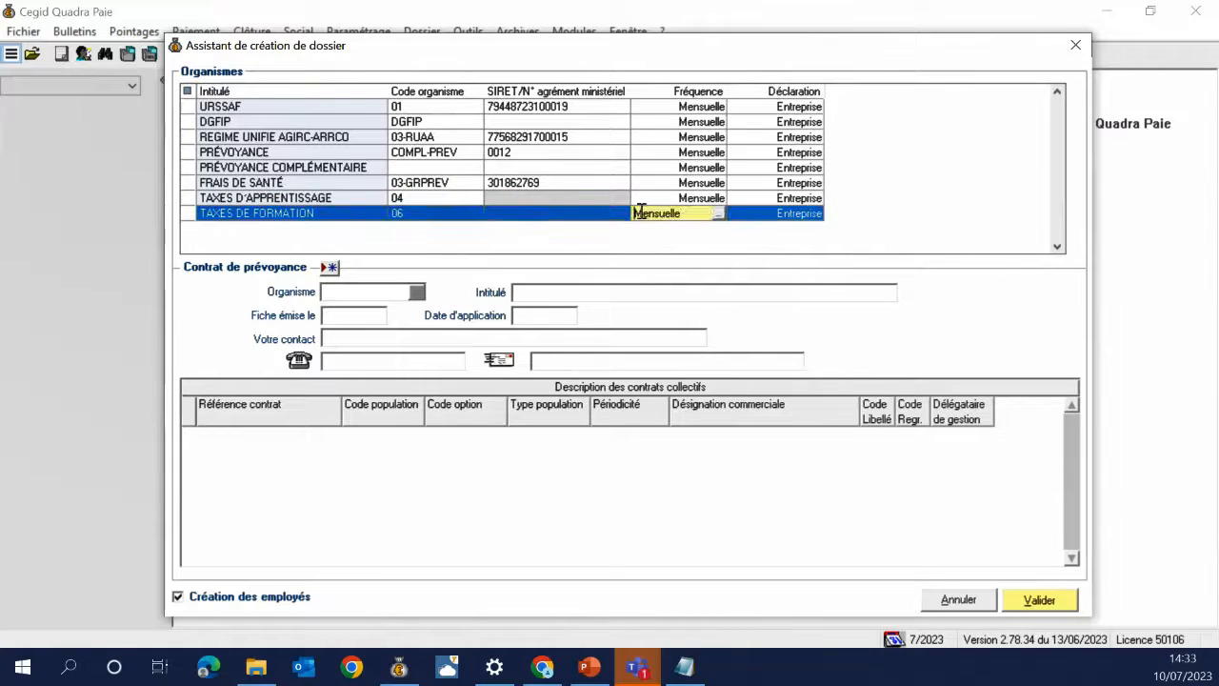
key("Tab")
key("Return")
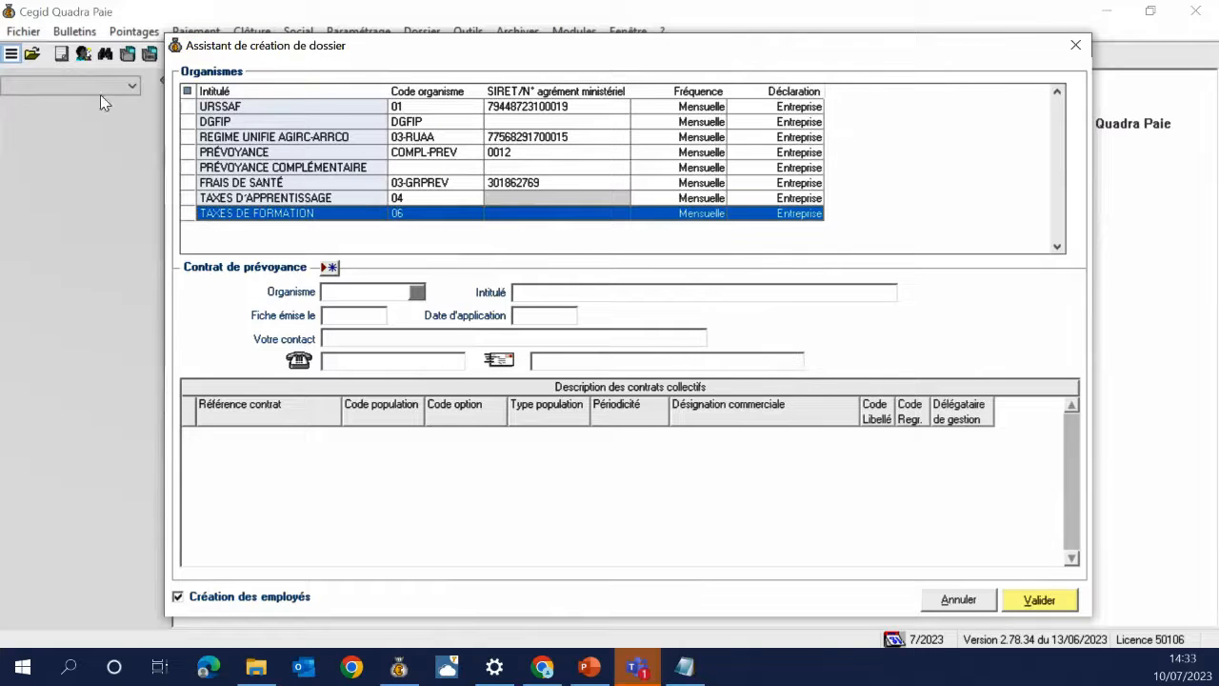
left_click(329, 269)
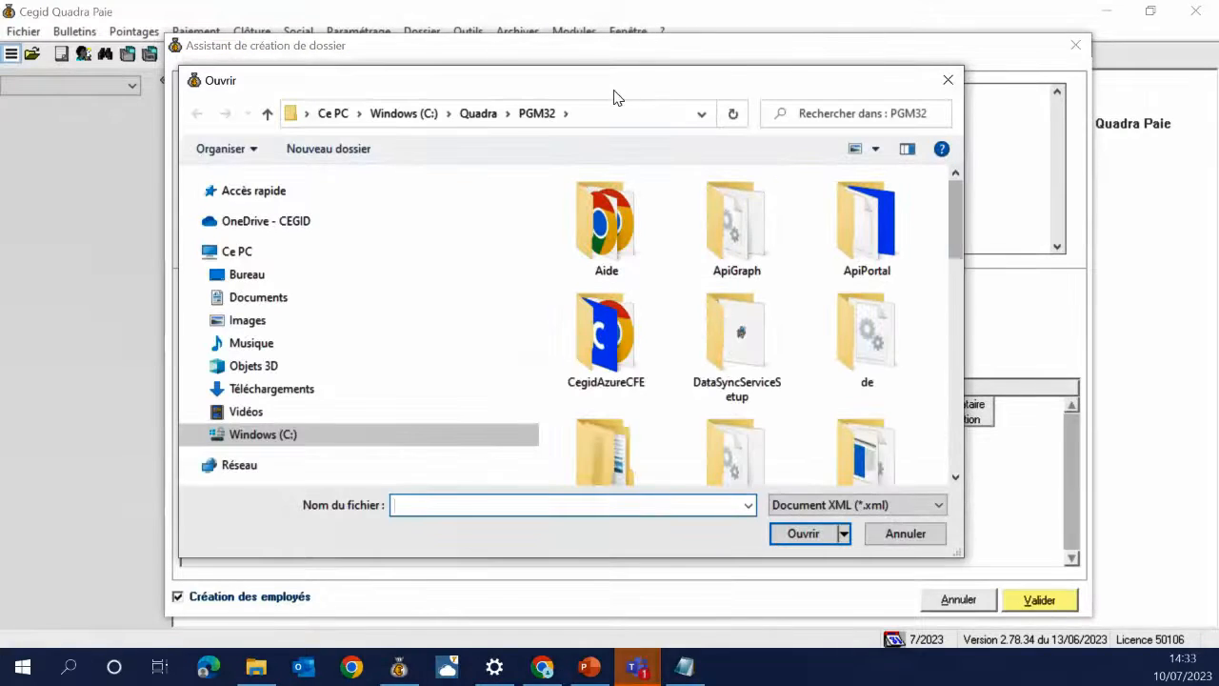
left_click_drag(614, 98, 622, 107)
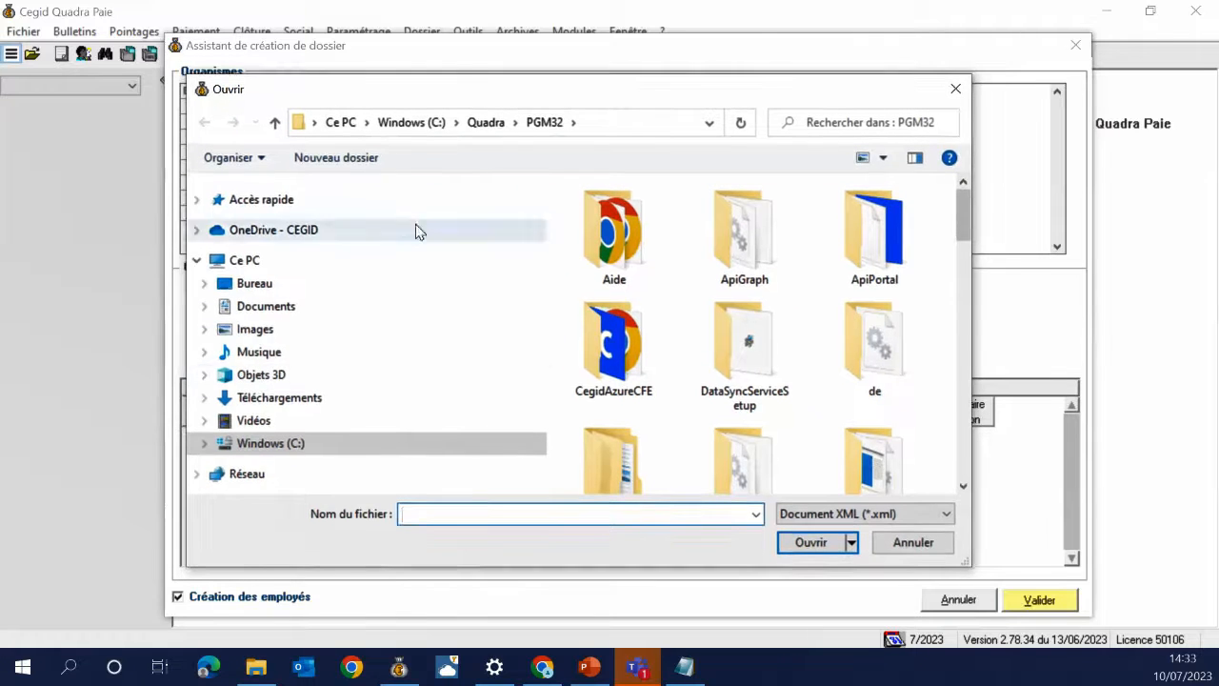
scroll(669, 291, "down", 1)
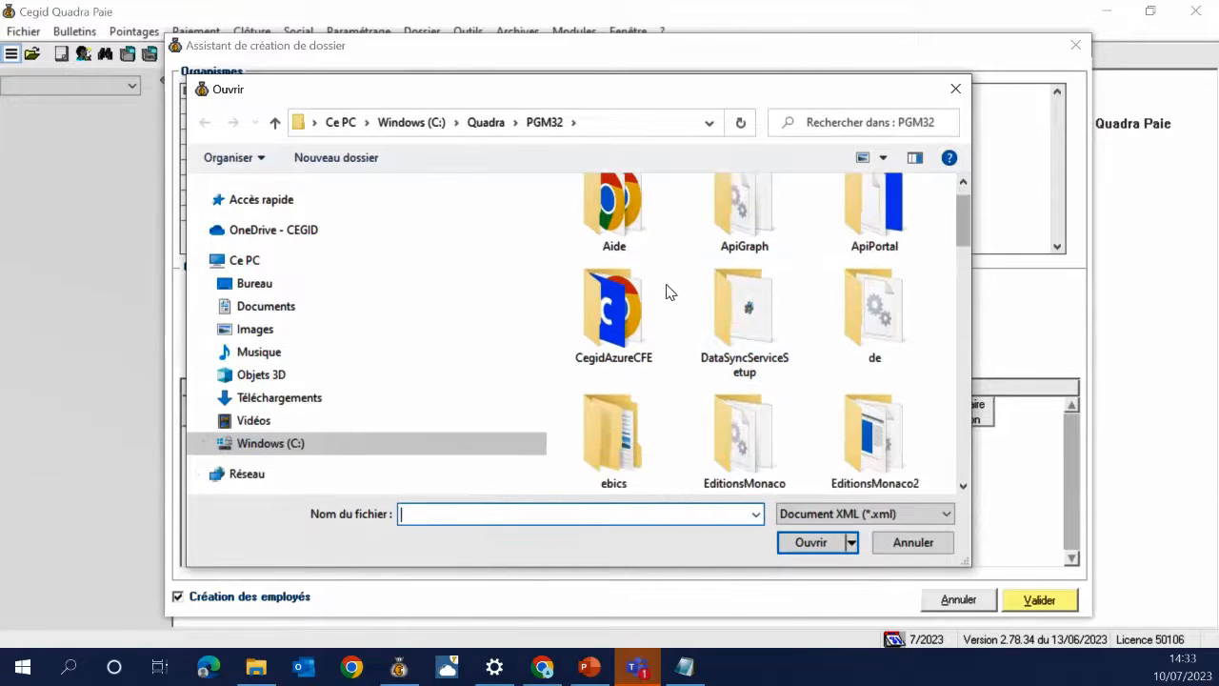
scroll(669, 291, "down", 3)
scroll(669, 292, "up", 4)
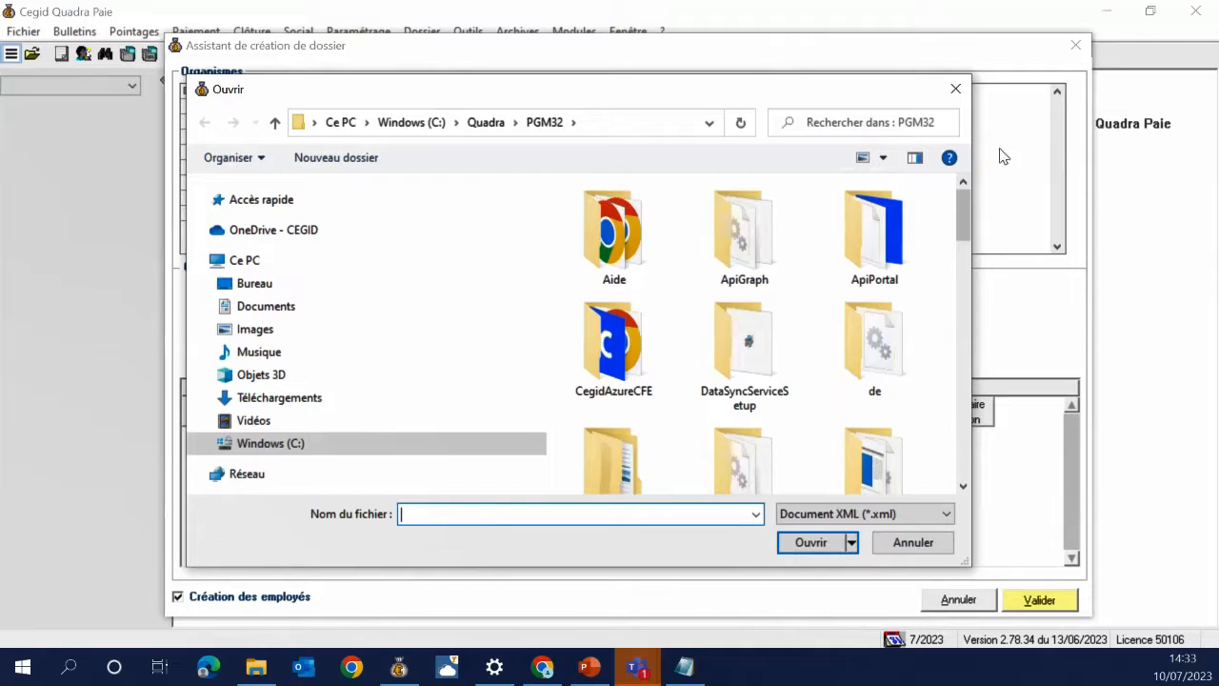
left_click(955, 95)
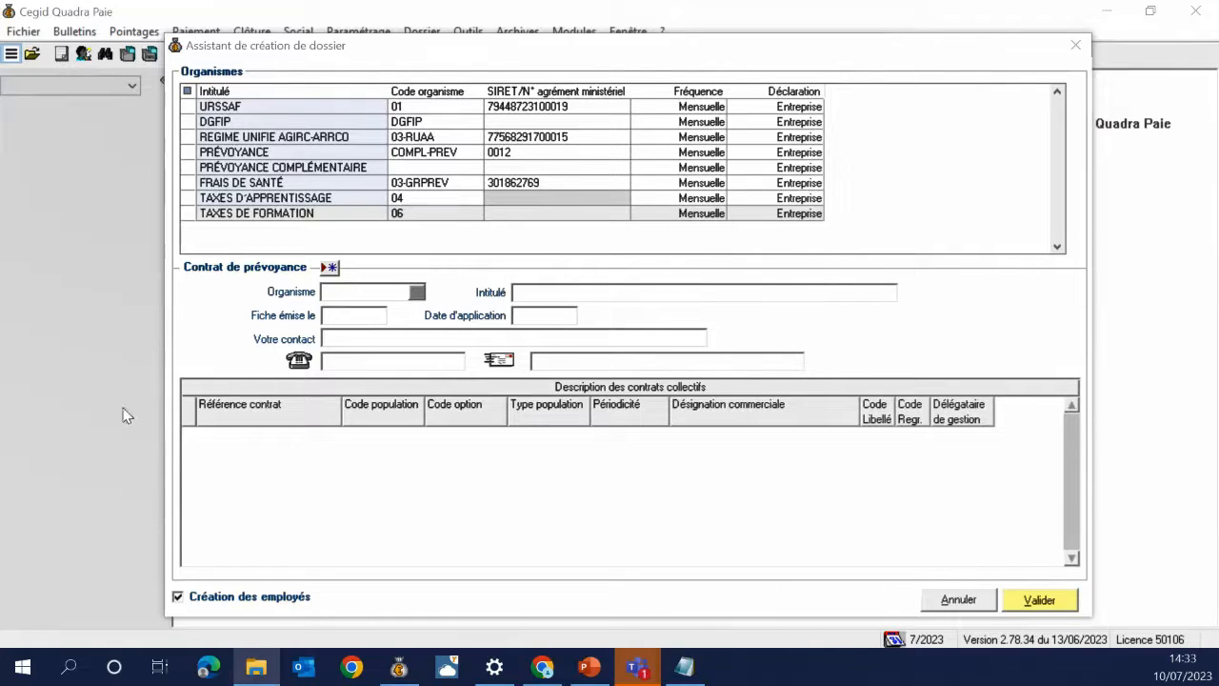
Load the IP0223-9b37430c40 provident contract sheet from the Fiche de paramétrage dsn folder
left_click(327, 267)
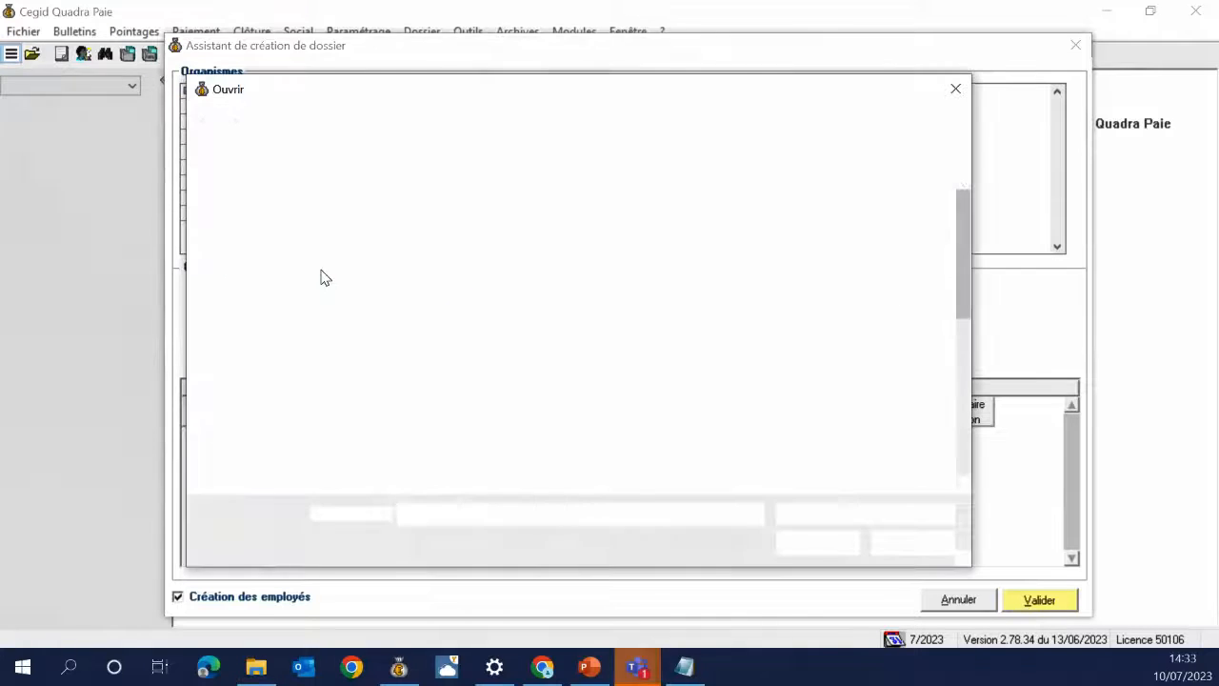
left_click(601, 125)
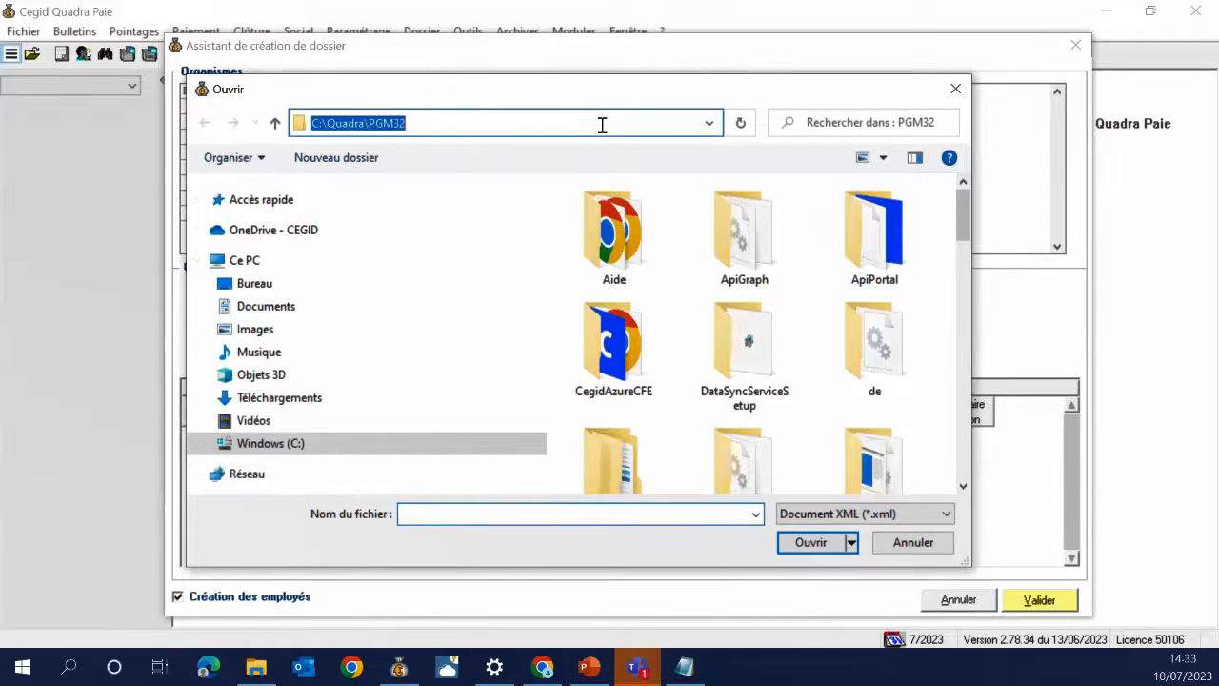
key("ctrl+v")
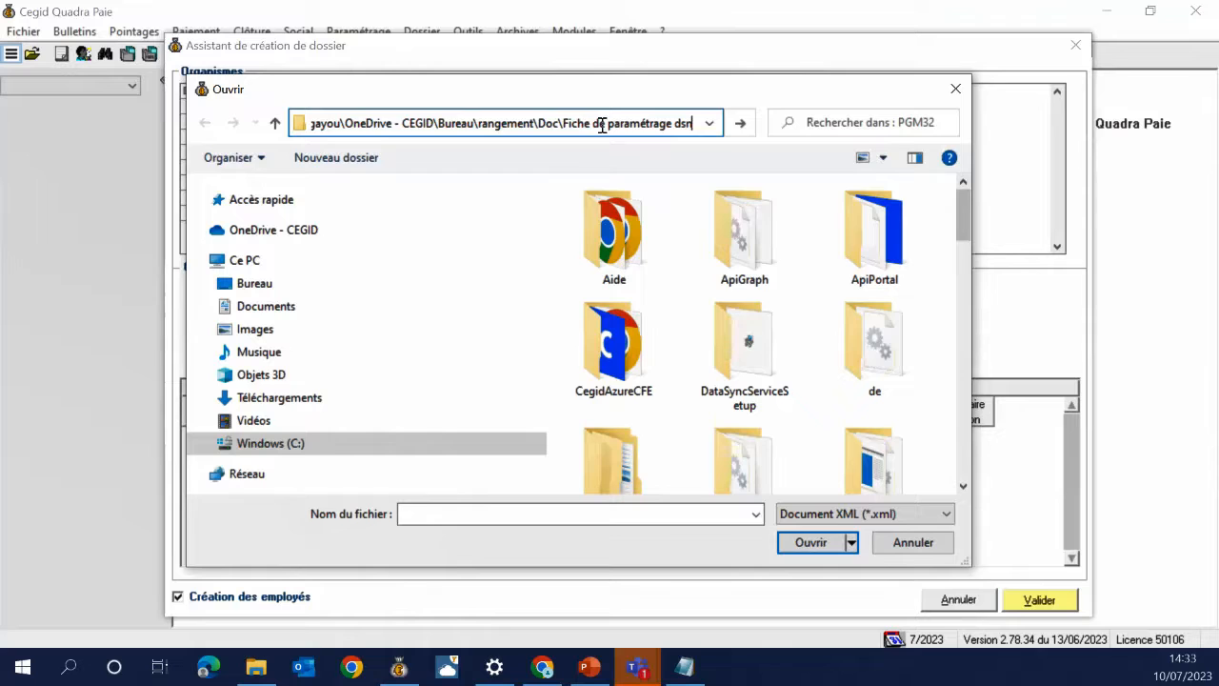
key("Return")
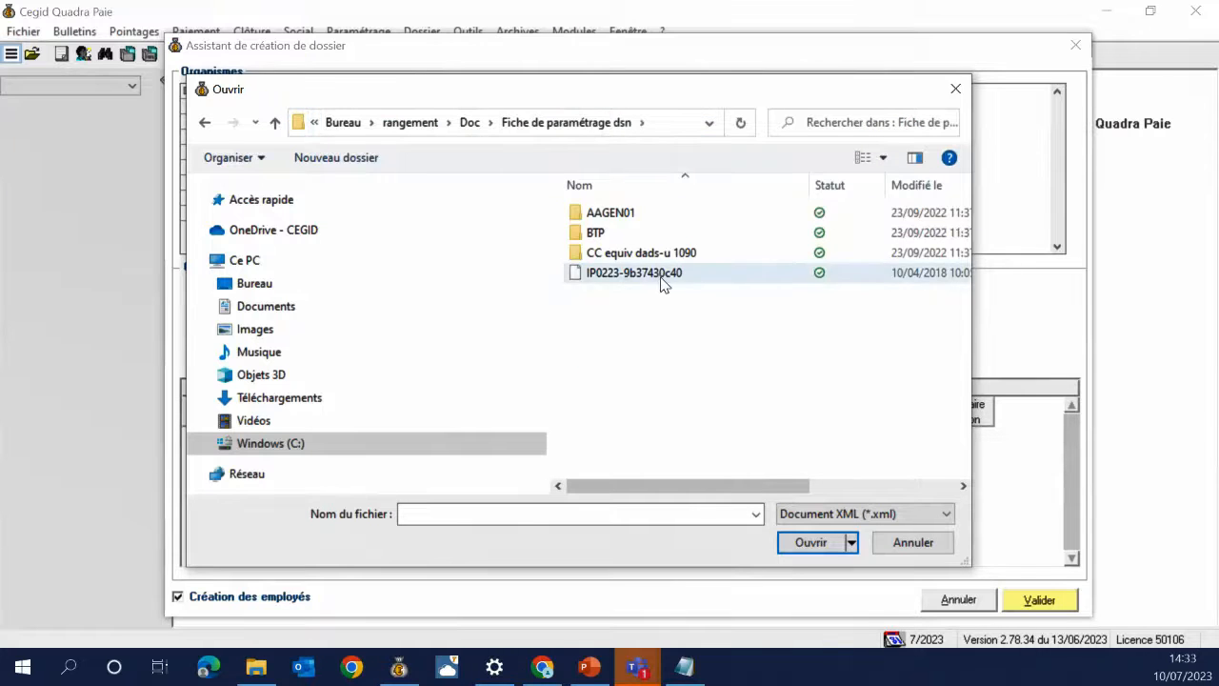
double_click(612, 273)
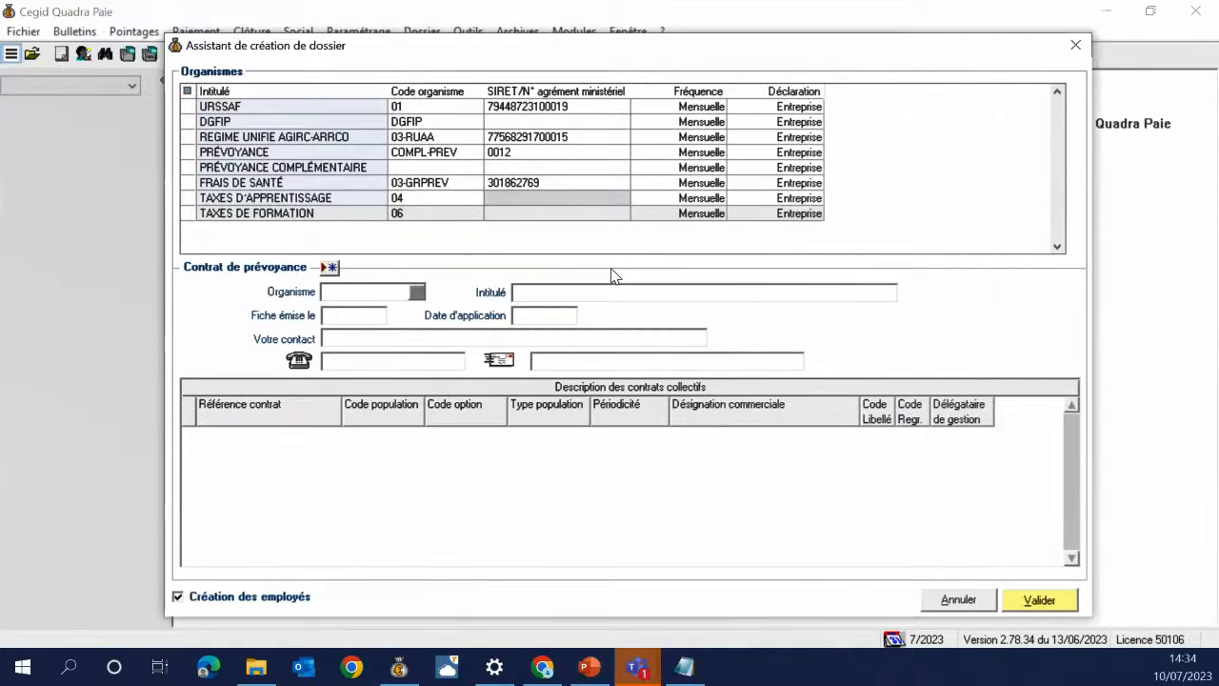
left_click(330, 269)
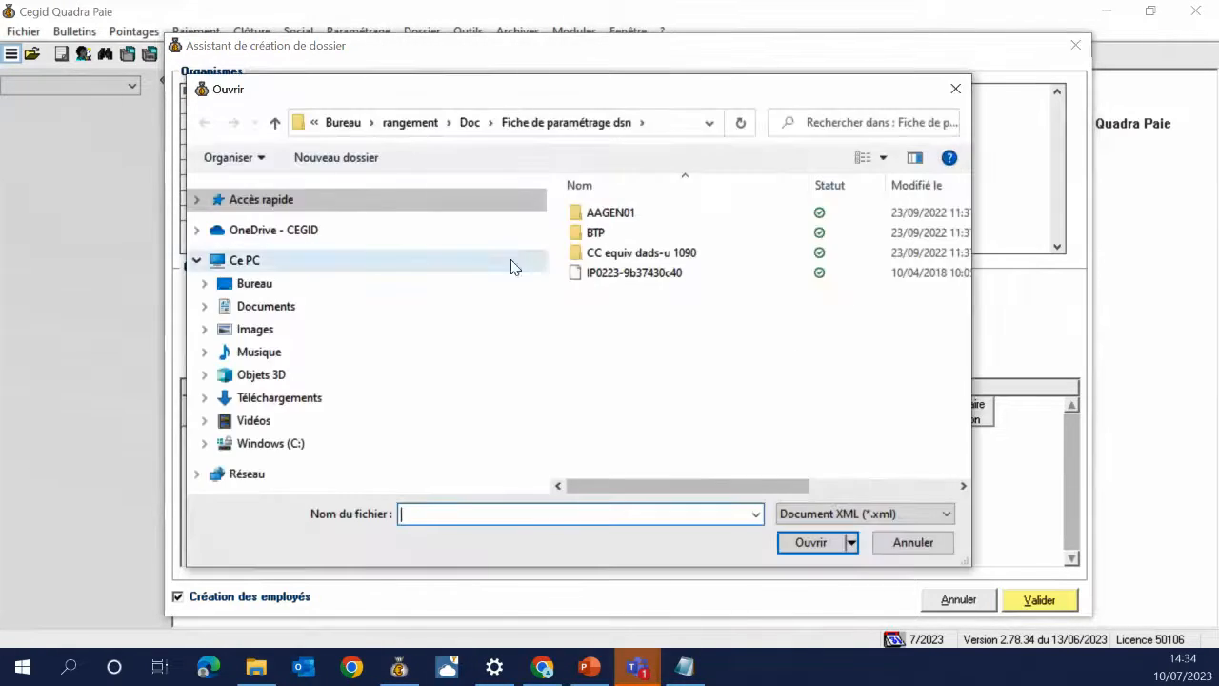
double_click(598, 234)
double_click(603, 216)
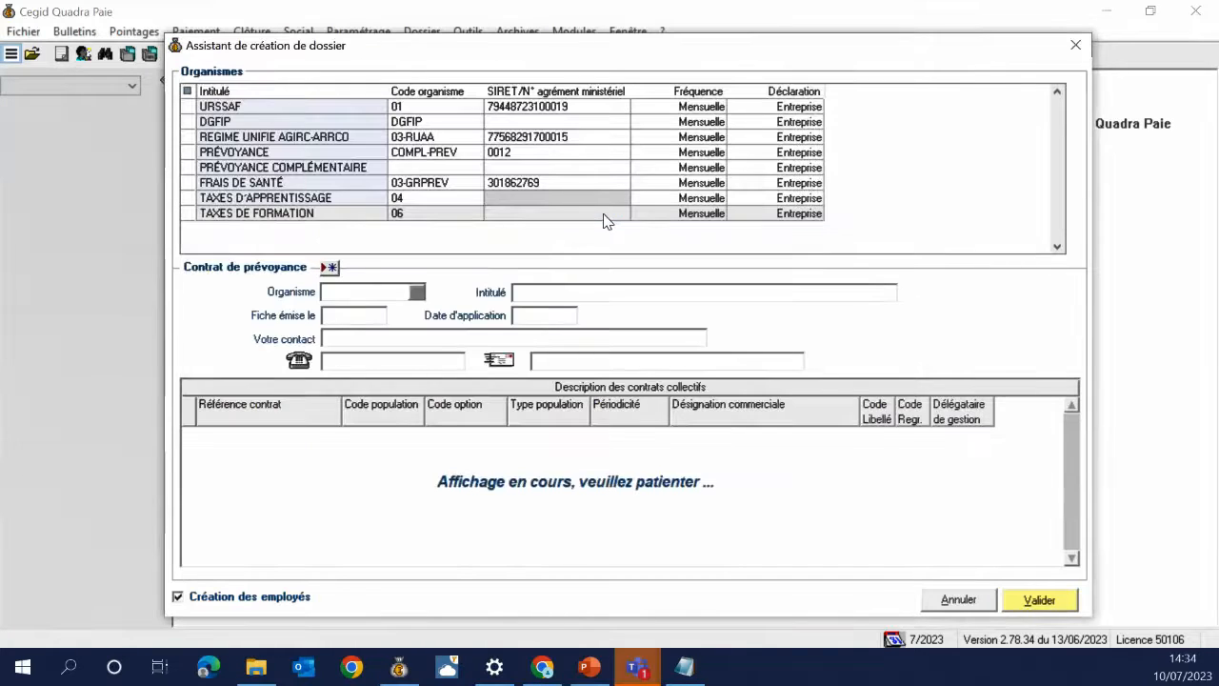
left_click(331, 269)
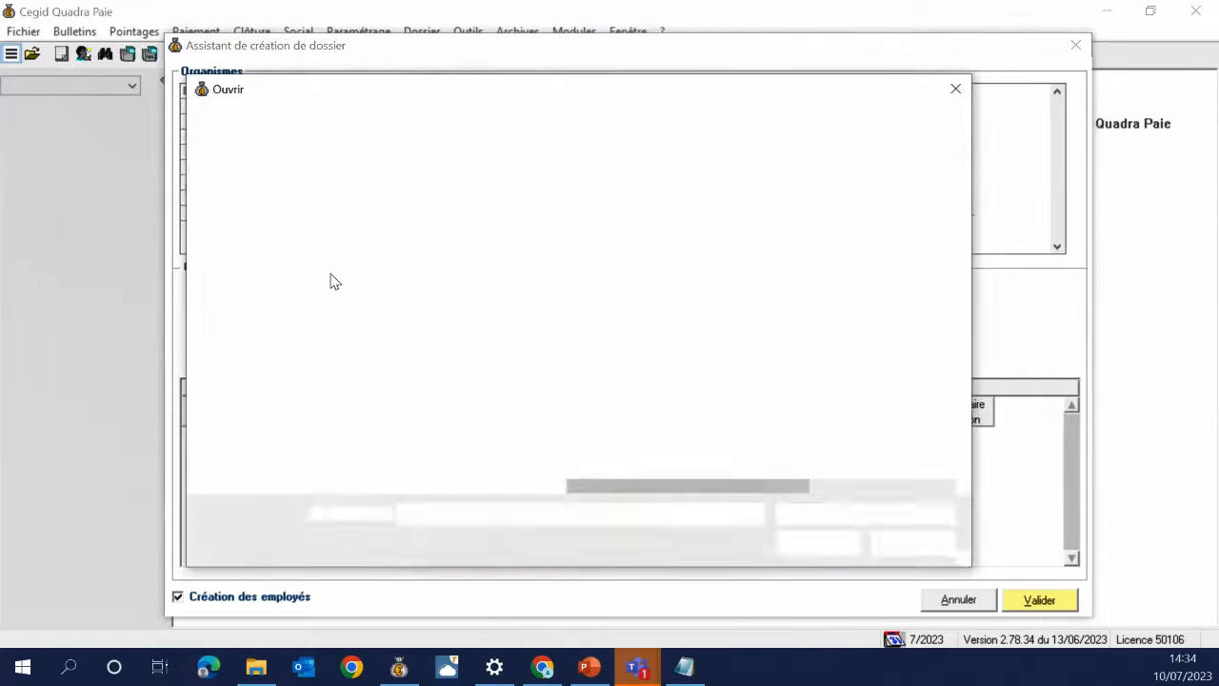
left_click(955, 89)
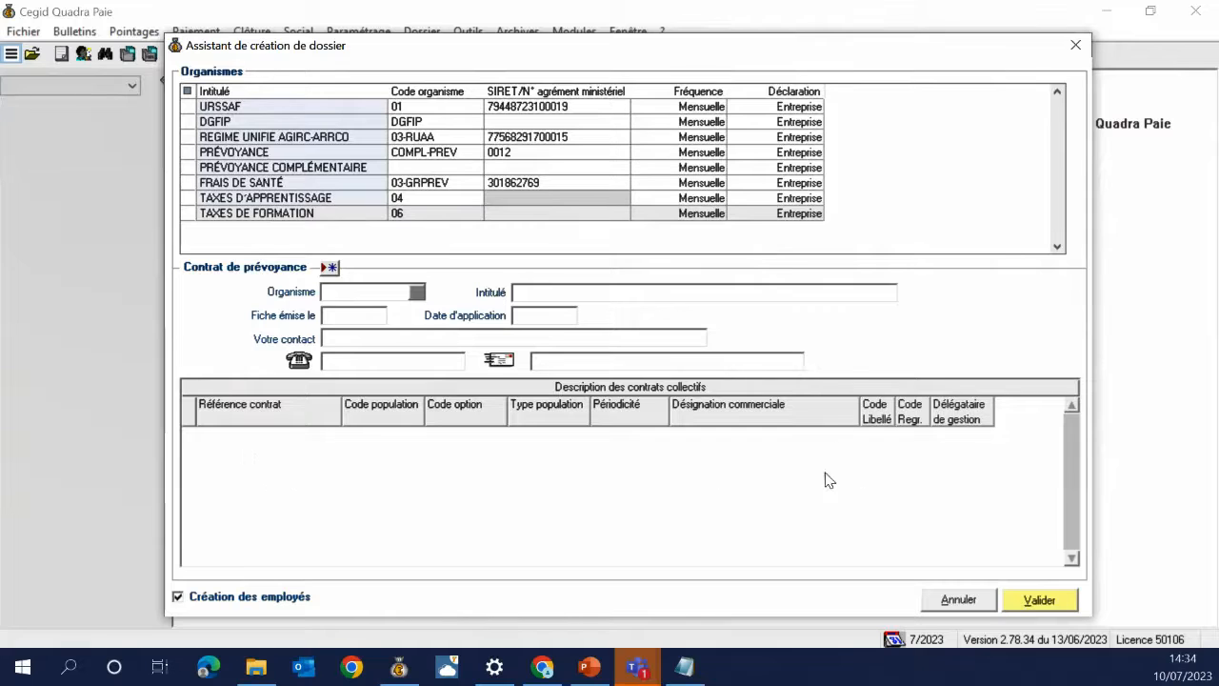
Dismiss the Organisme list and untick Création des employés in the wizard
left_click(420, 297)
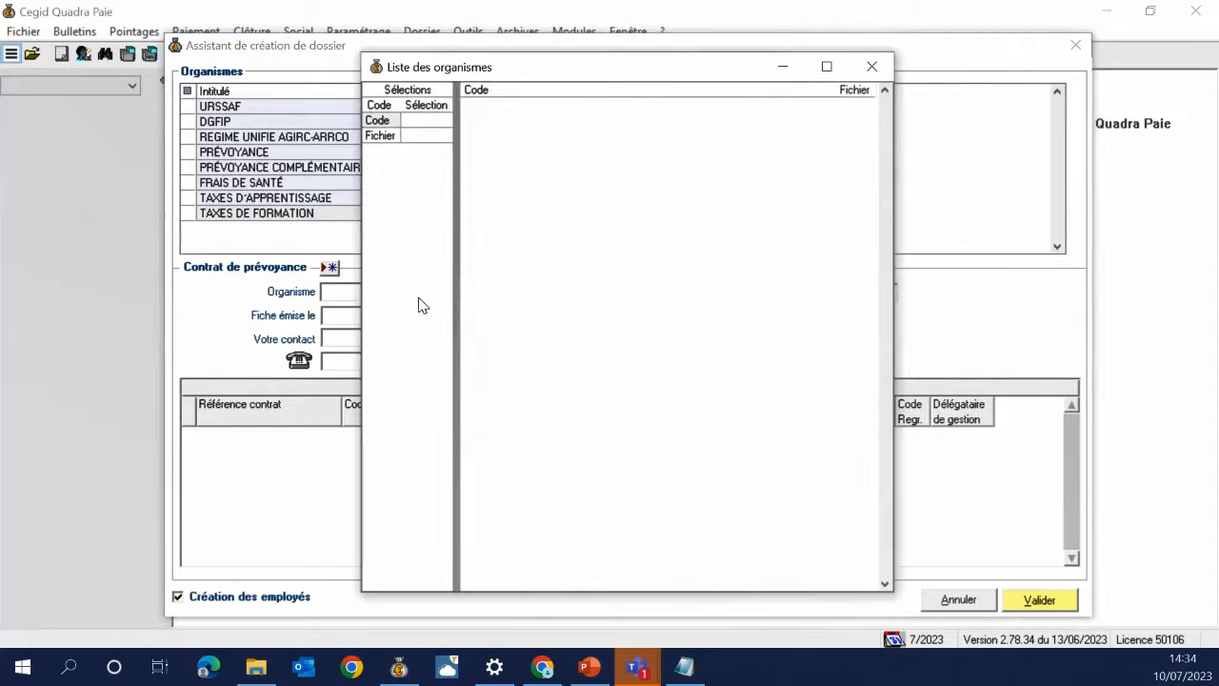
left_click(867, 66)
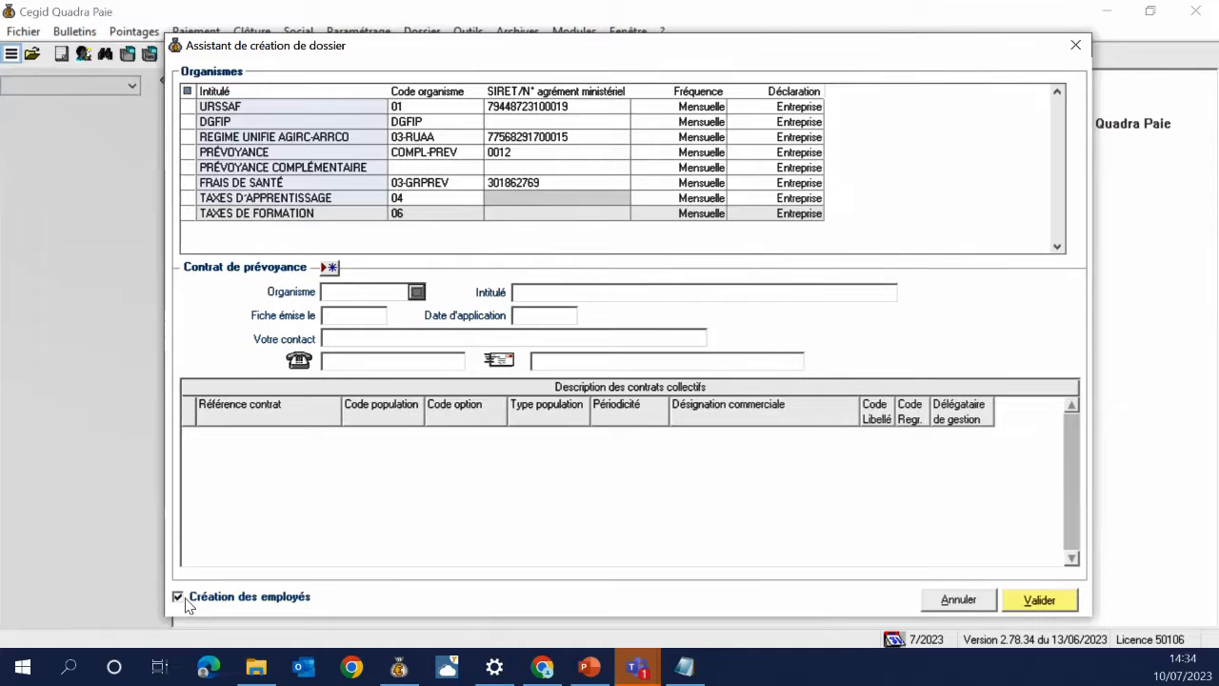
left_click(186, 600)
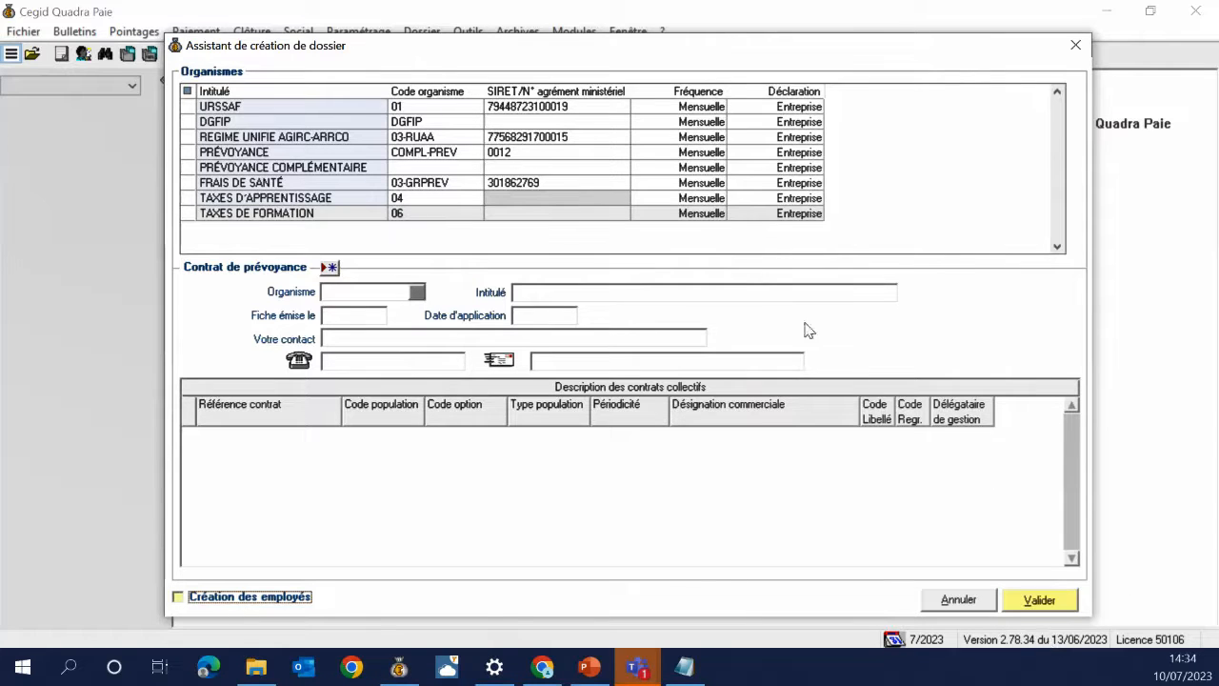
Validate the wizard so dossier UNIVER, Université été, Aix-en-Provence, opens, then switch to PowerPoint
left_click(1038, 600)
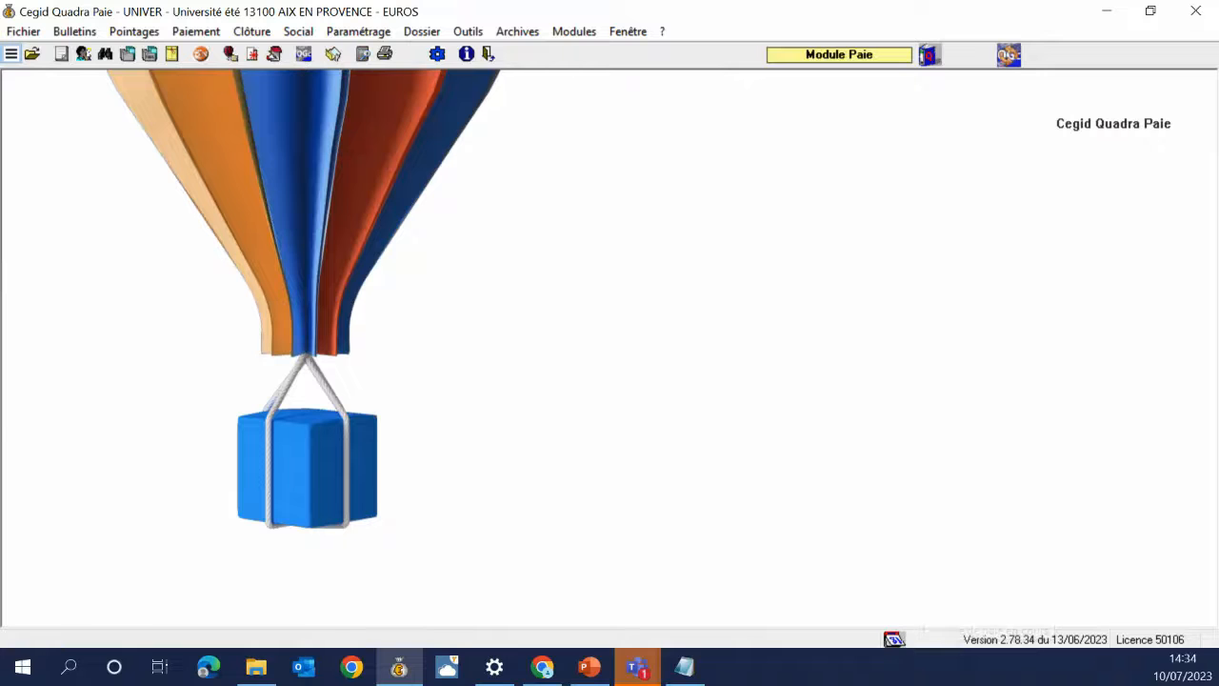
key("alt+Tab")
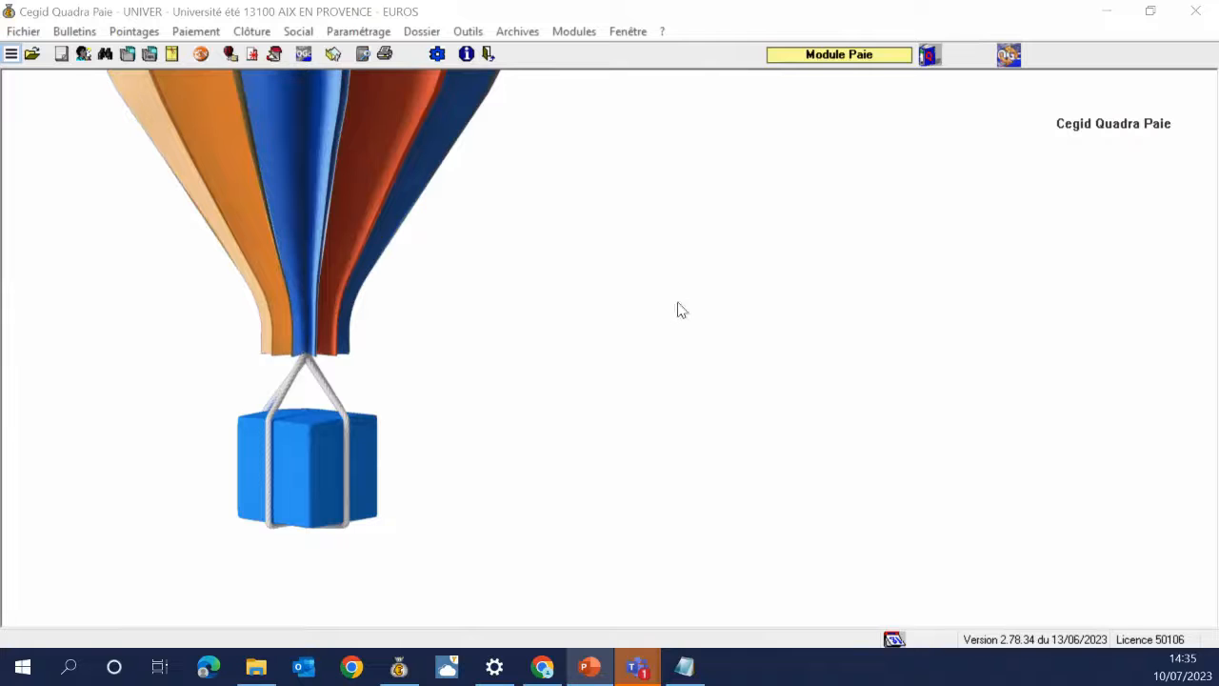
Open UNIVER's establishment record and view its Généralités and Banques pages
left_click(366, 34)
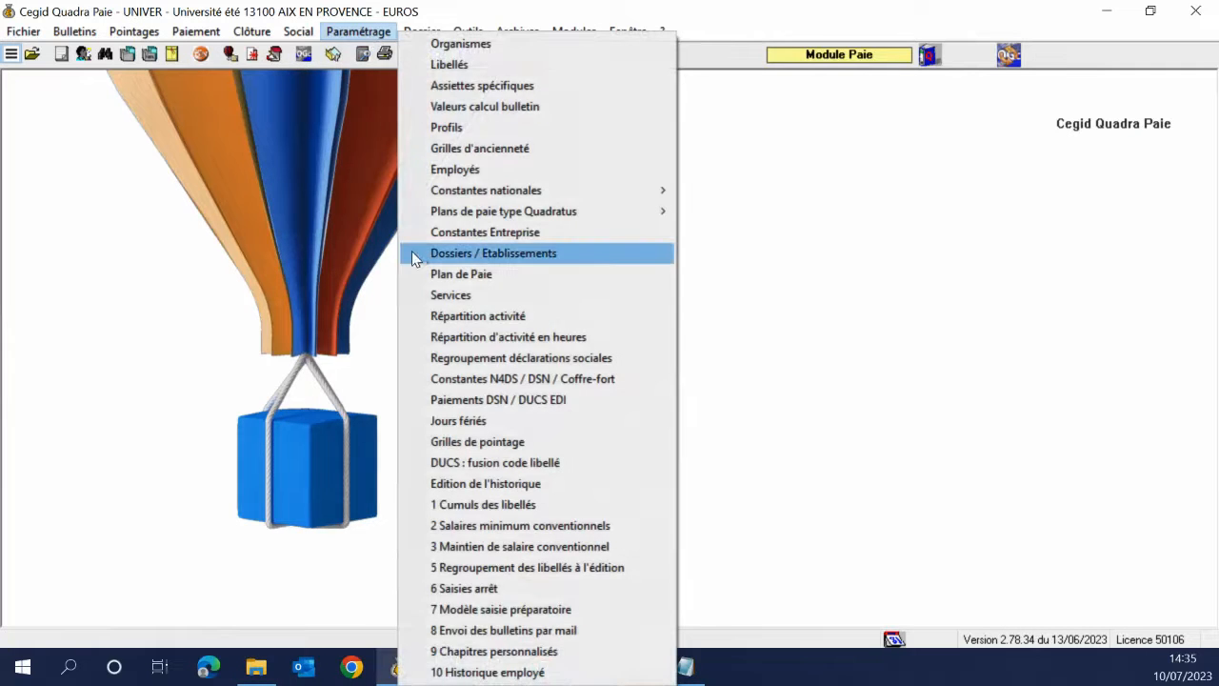
left_click(415, 252)
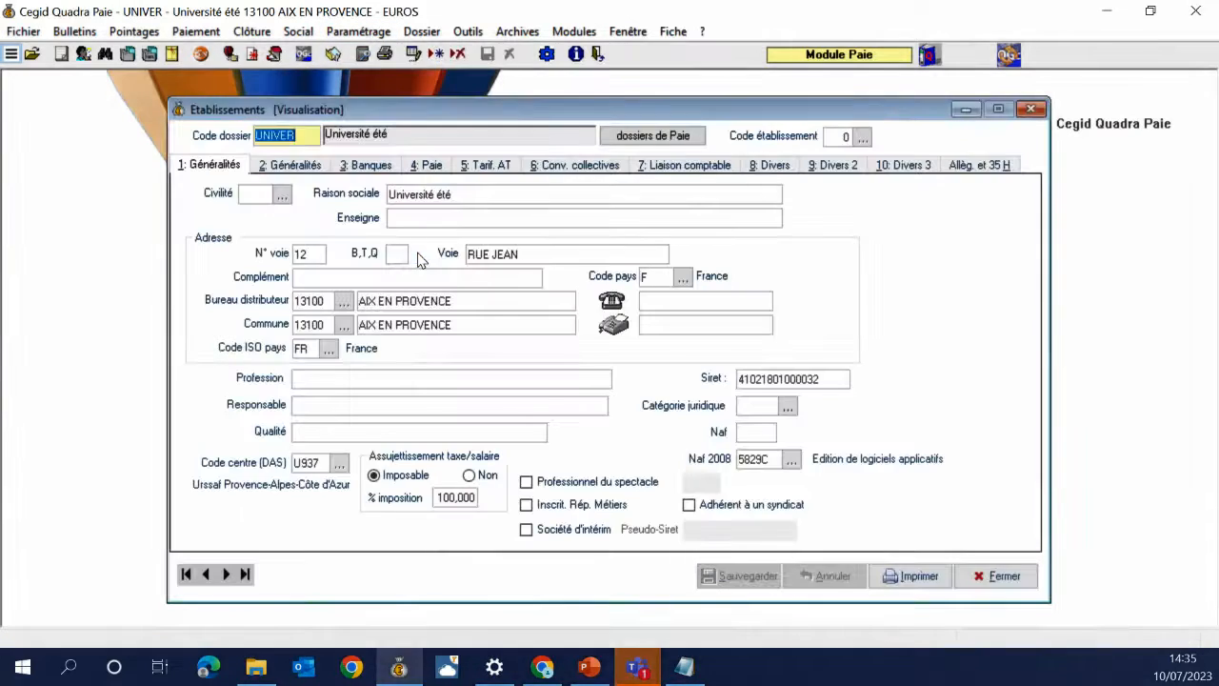
left_click(293, 168)
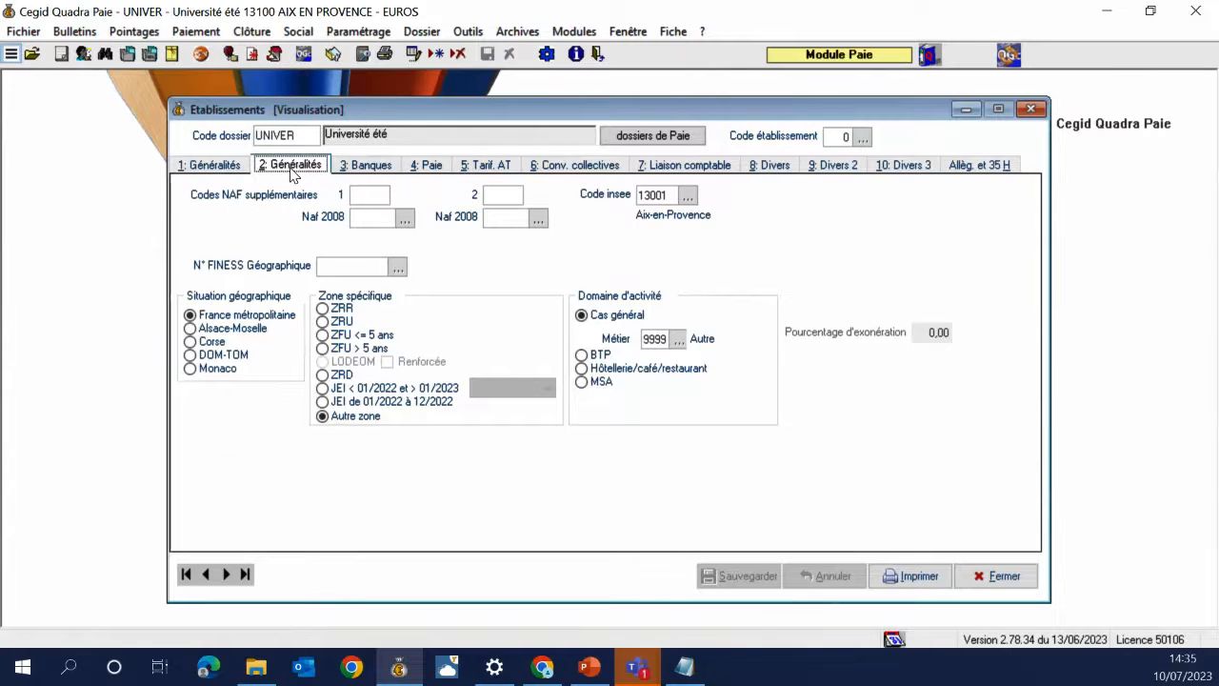
left_click(367, 167)
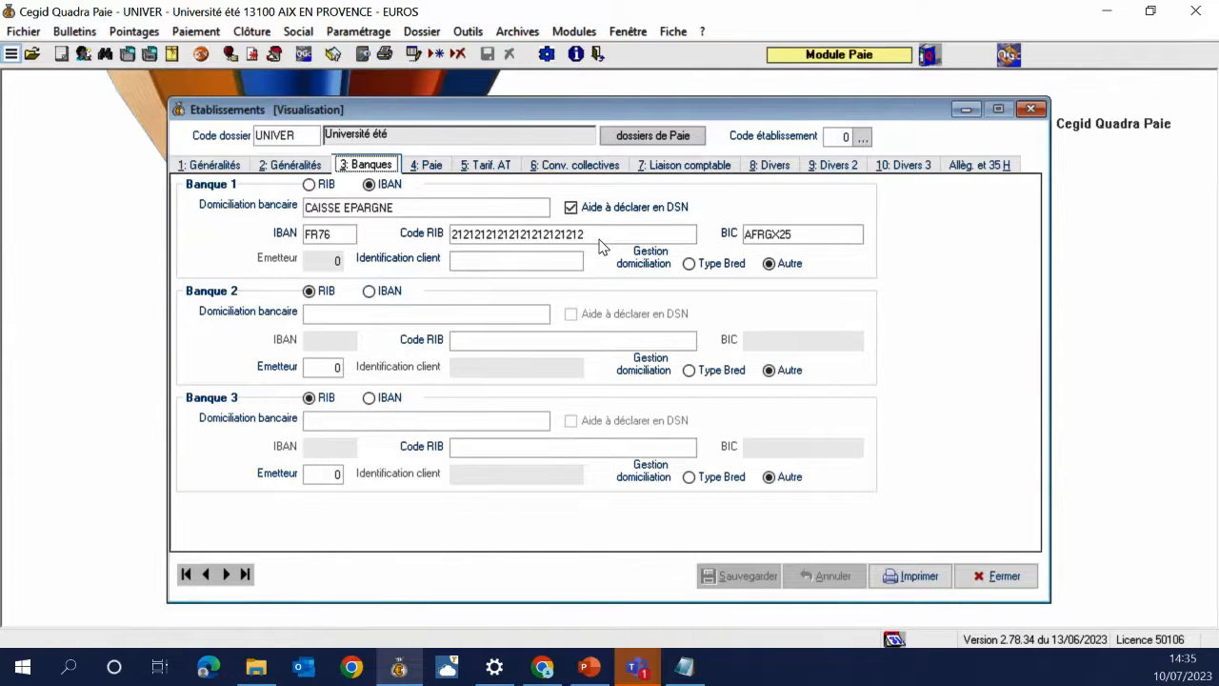
Open Paramétrage des contrats for the standard payroll plans
left_click(354, 34)
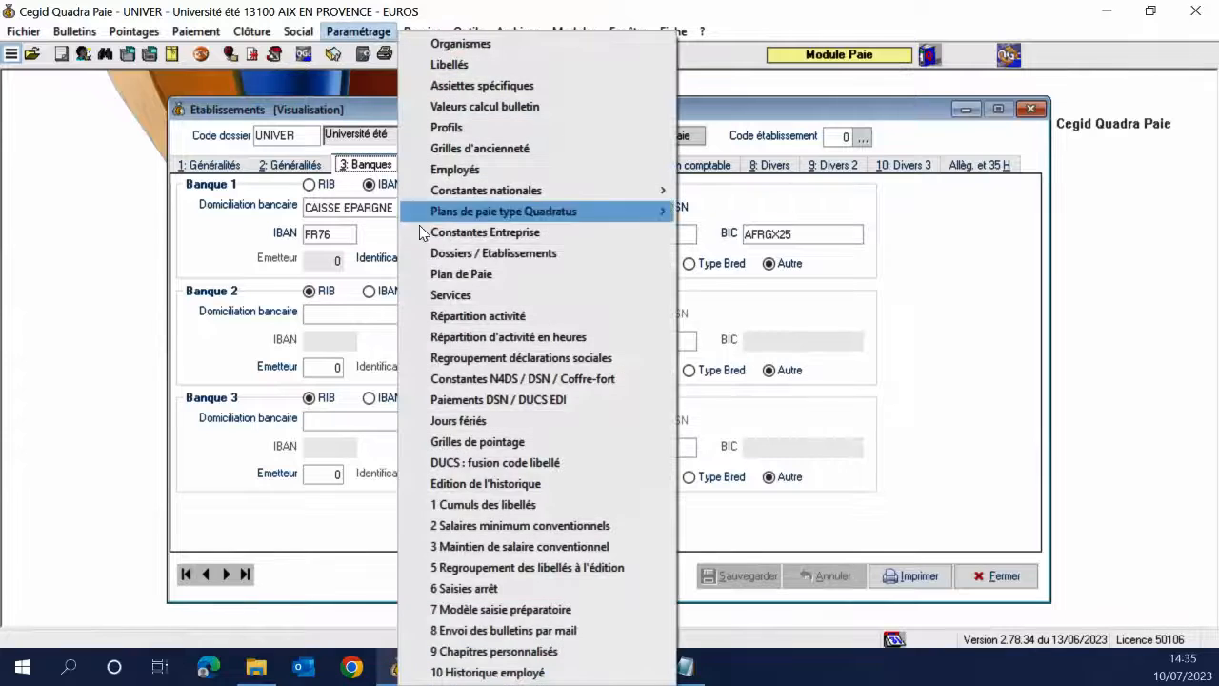
mouse_move(440, 214)
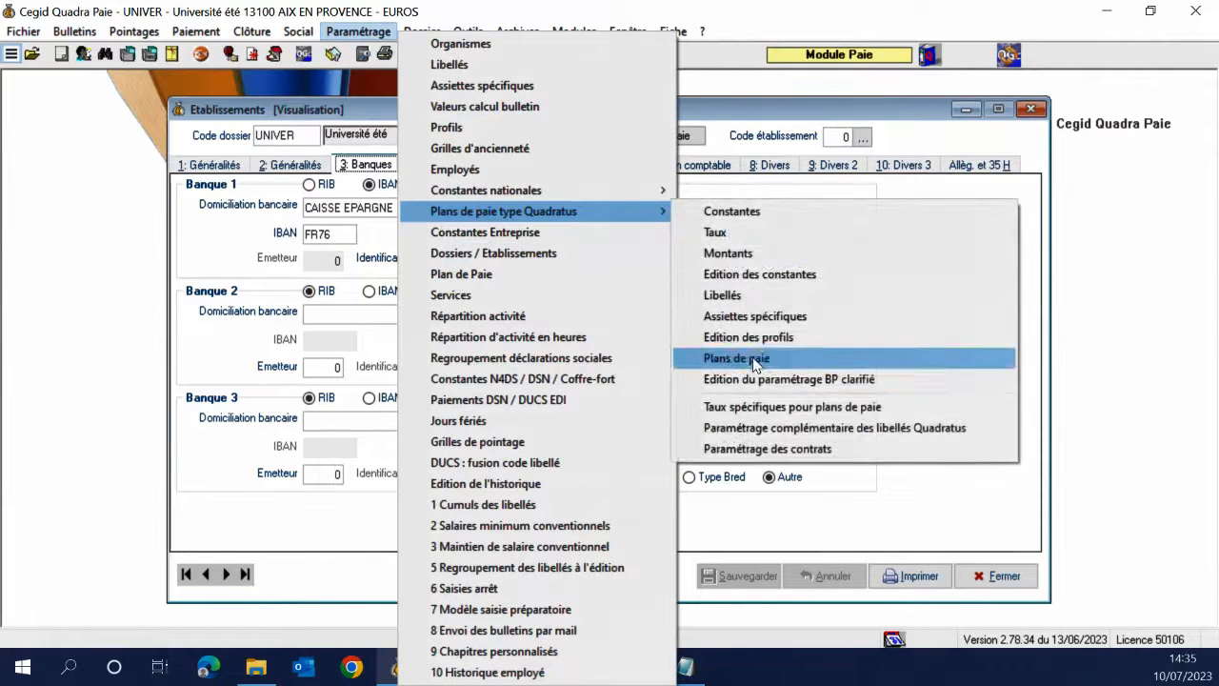
left_click(767, 450)
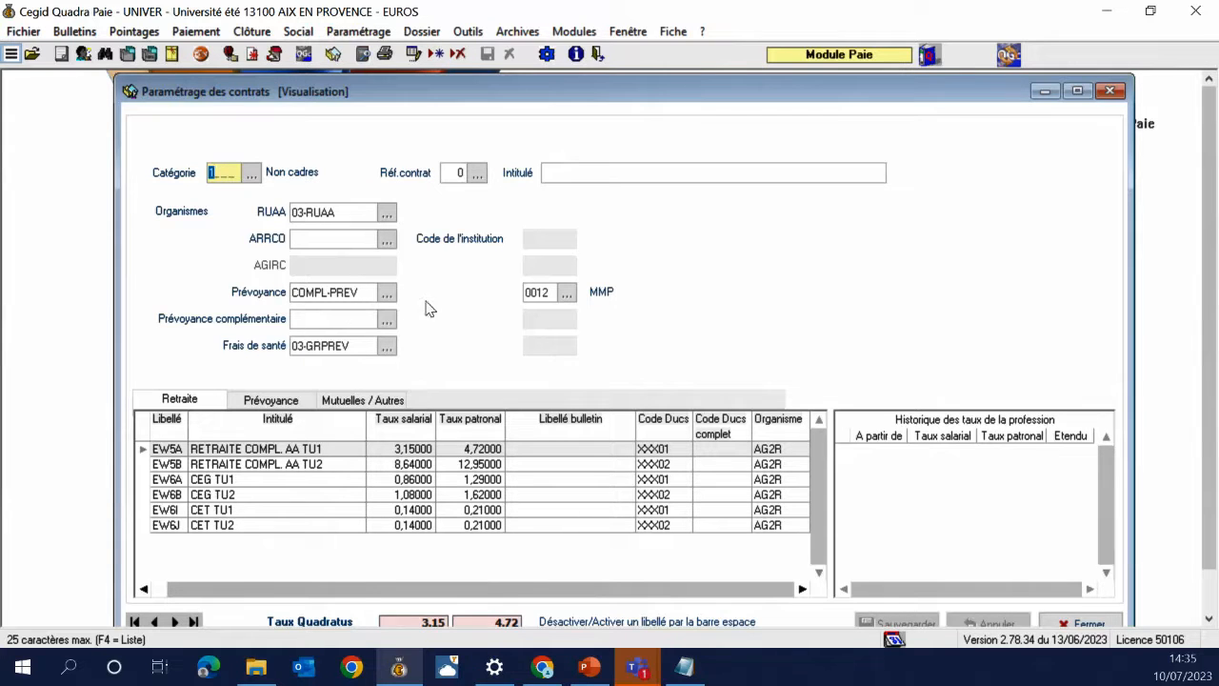
left_click_drag(824, 95, 824, 78)
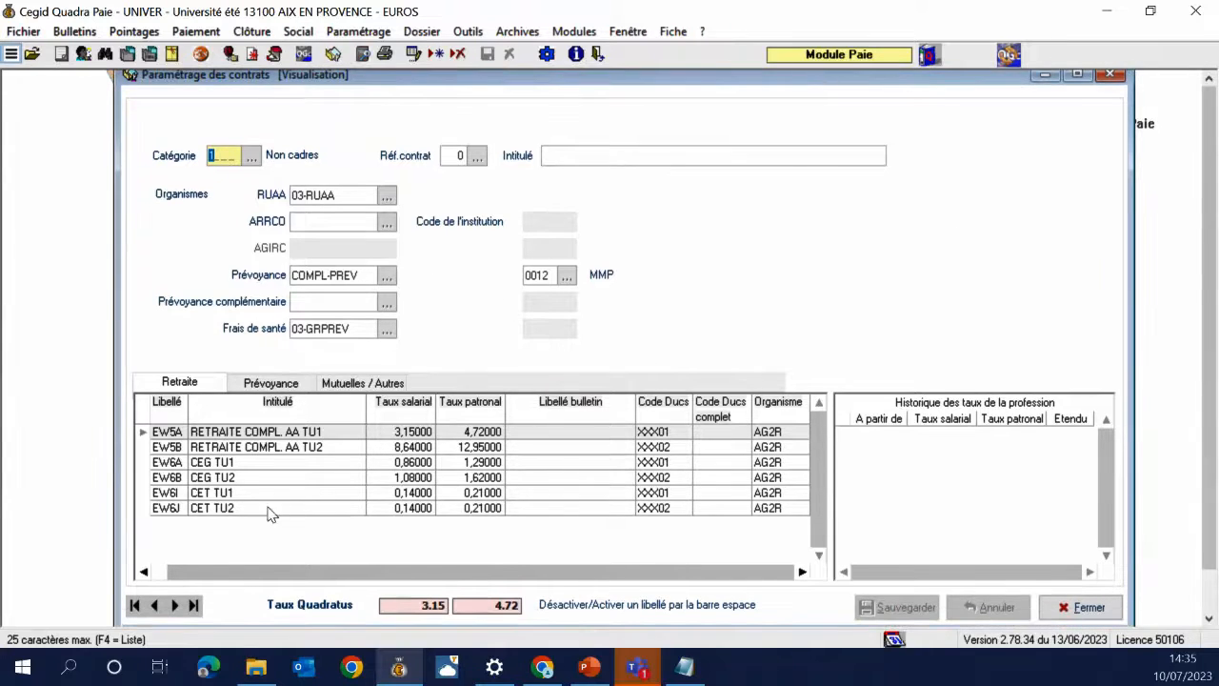
Review Apprenti and Cadres Prévoyance rates, including EQ25 history, then close contract settings
left_click(175, 606)
left_click(177, 607)
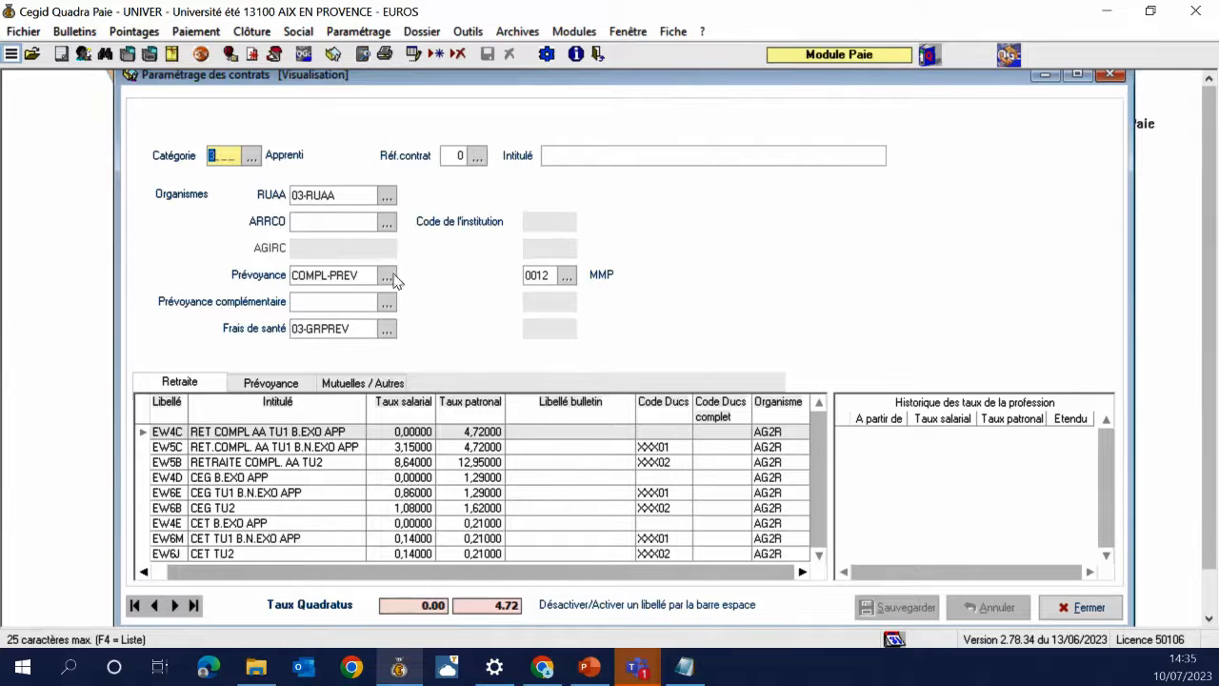
left_click(276, 382)
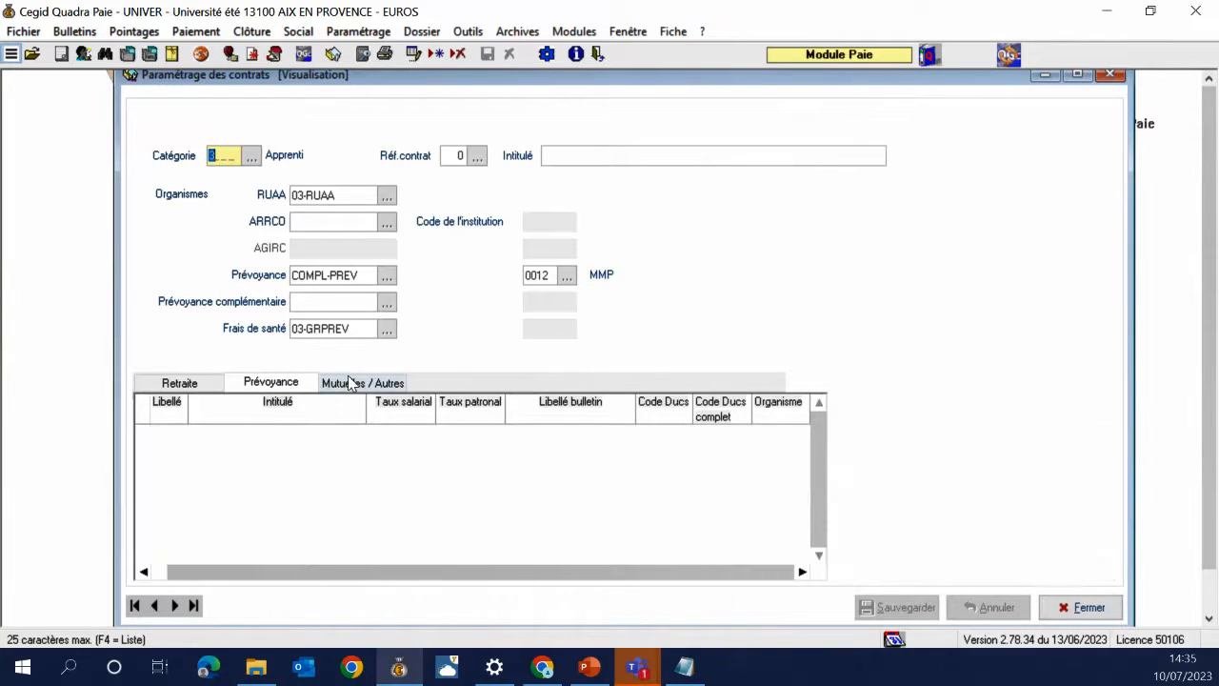
left_click(349, 382)
left_click(267, 383)
left_click(173, 604)
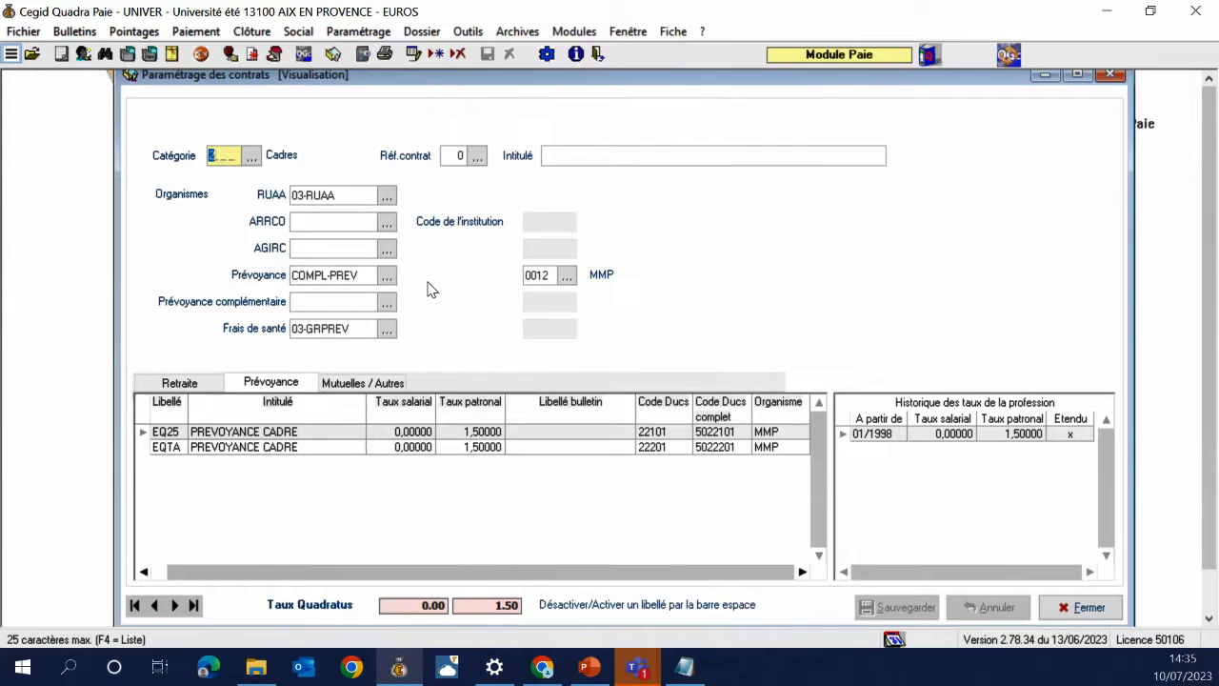
left_click(212, 430)
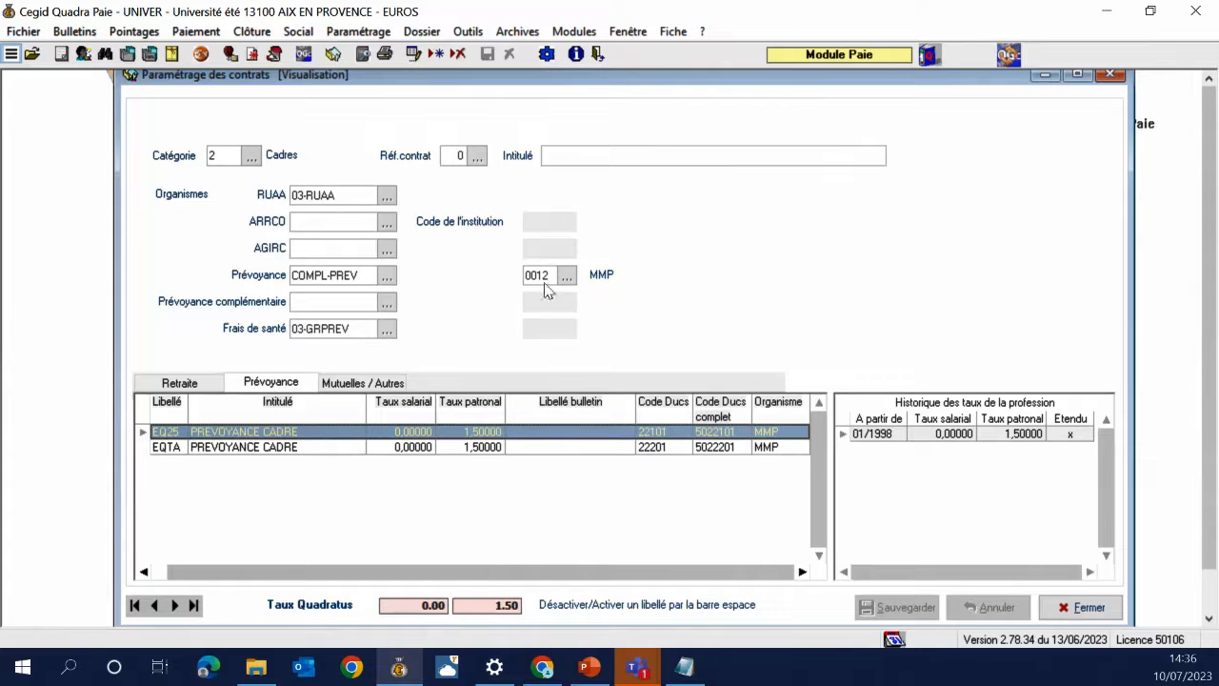
left_click(1110, 74)
left_click(373, 35)
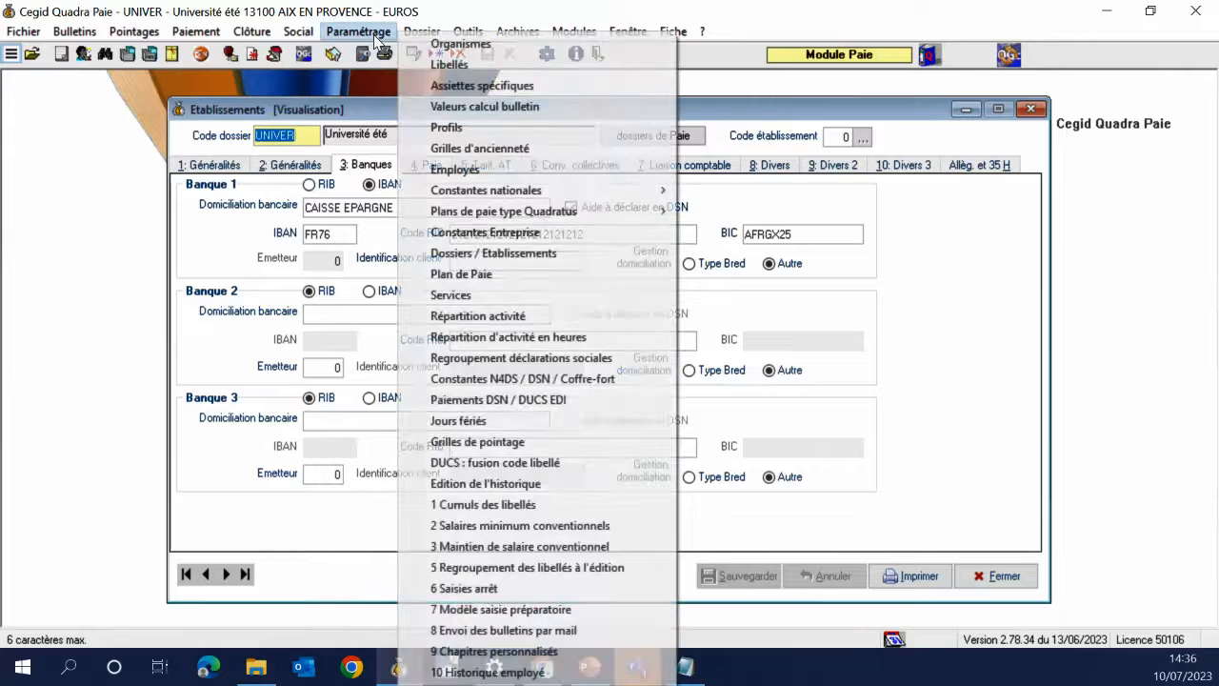
Check the DSN / DUCS EDI payments (Prélèvement SEPA for five bodies), then open Constantes Entreprise
left_click(470, 401)
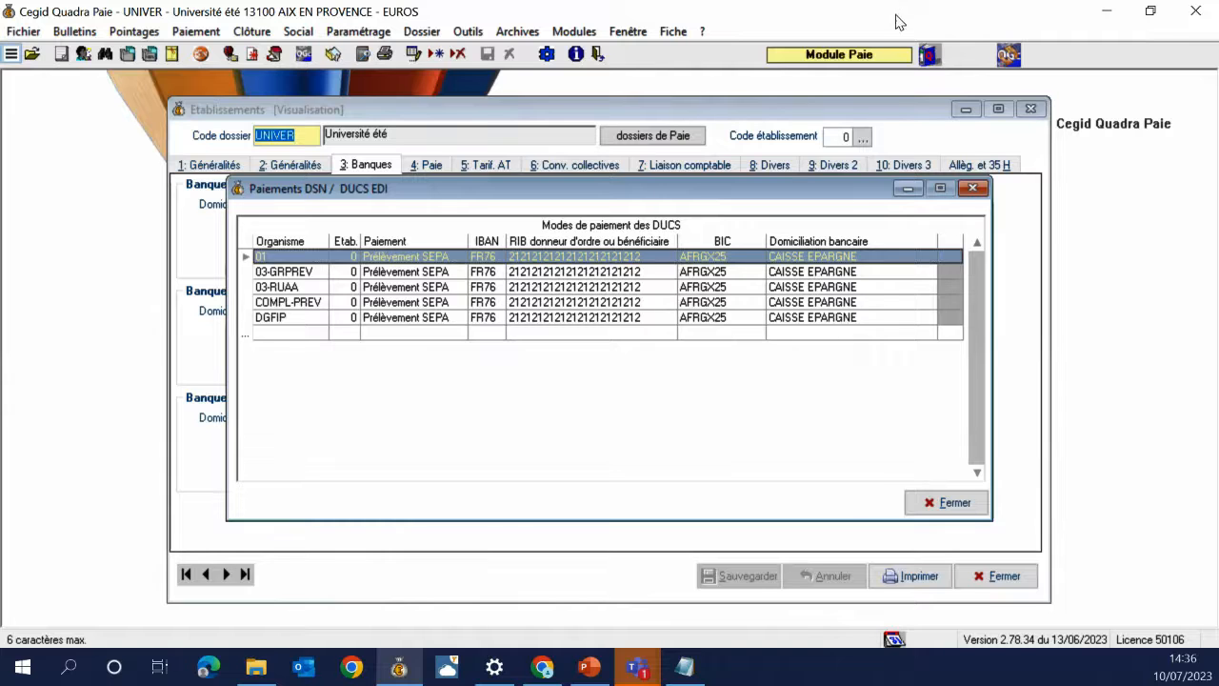
left_click(358, 31)
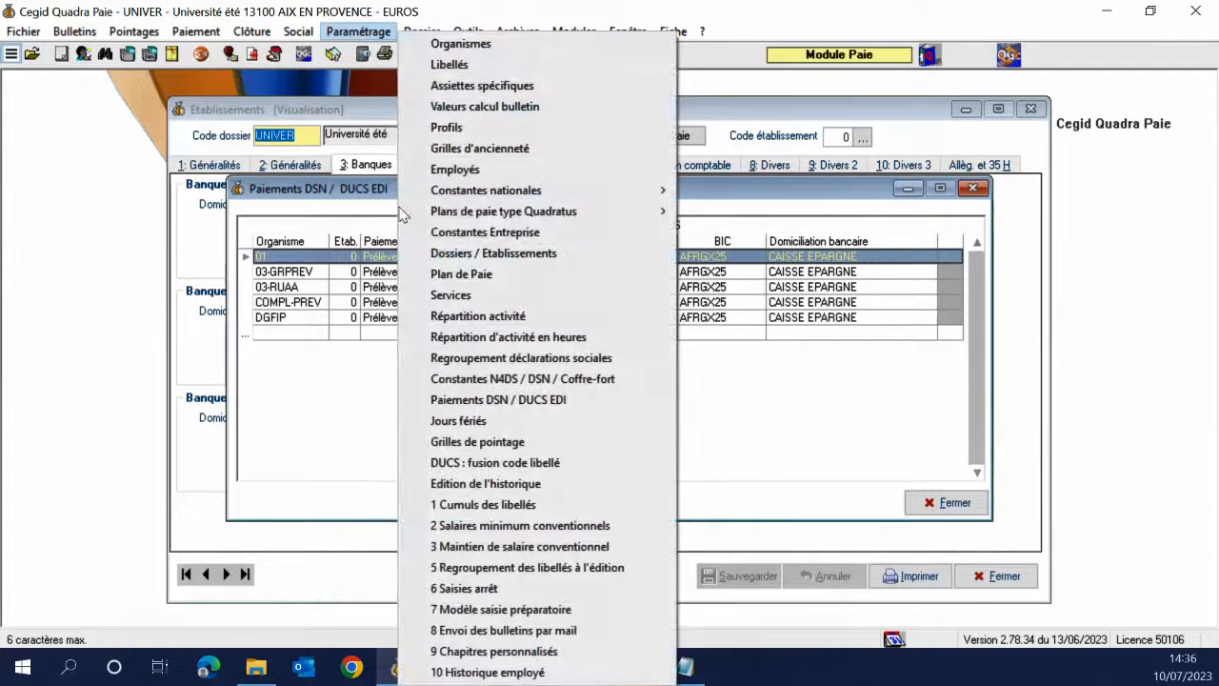
left_click(428, 232)
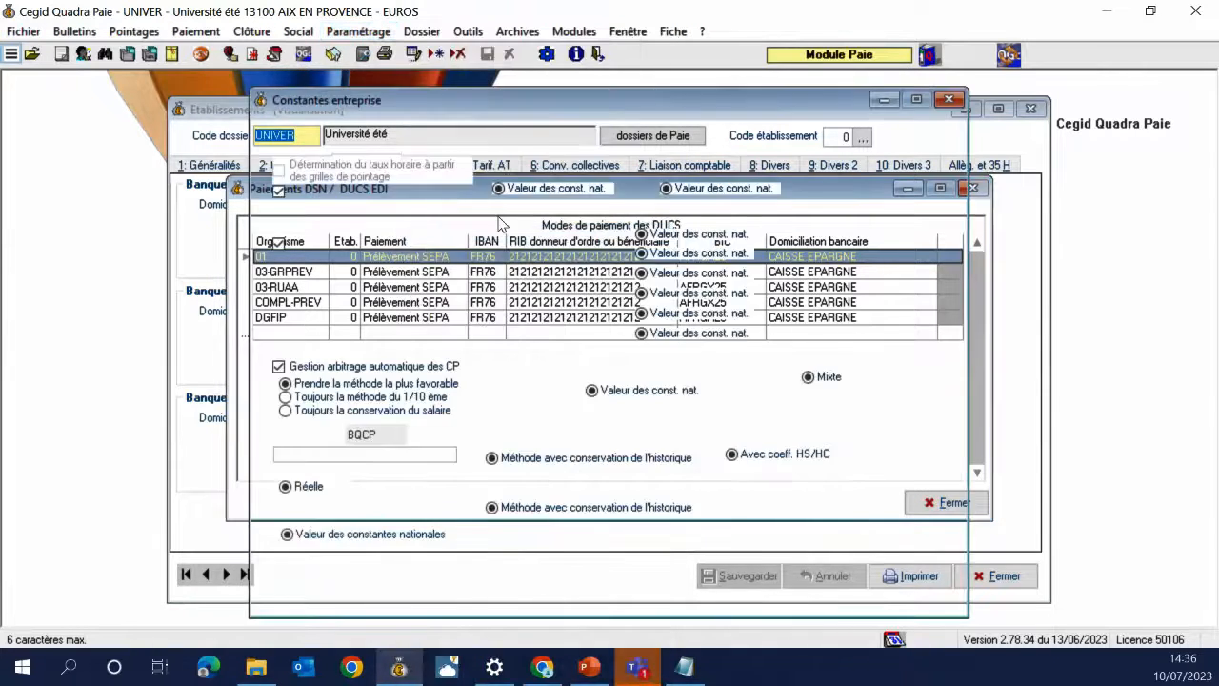
Review the Edition bulletin, Divers and Calcul bulletin company constants, then close Constantes entreprise
left_click(486, 130)
left_click(551, 131)
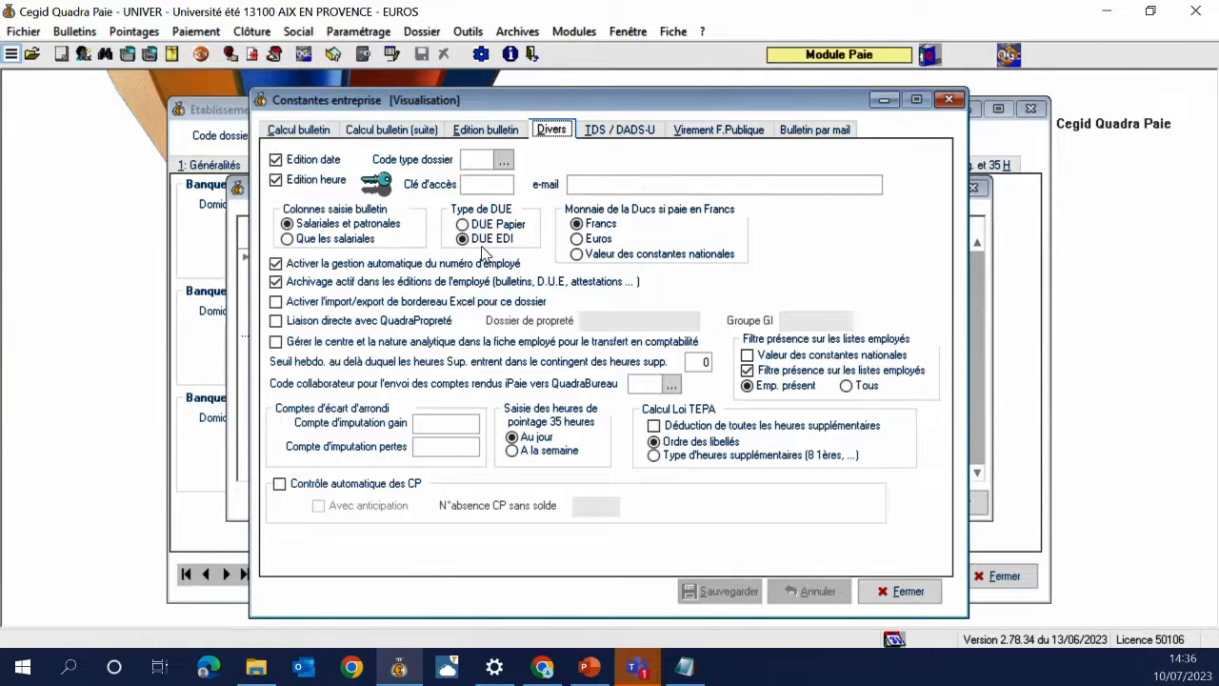
left_click(320, 132)
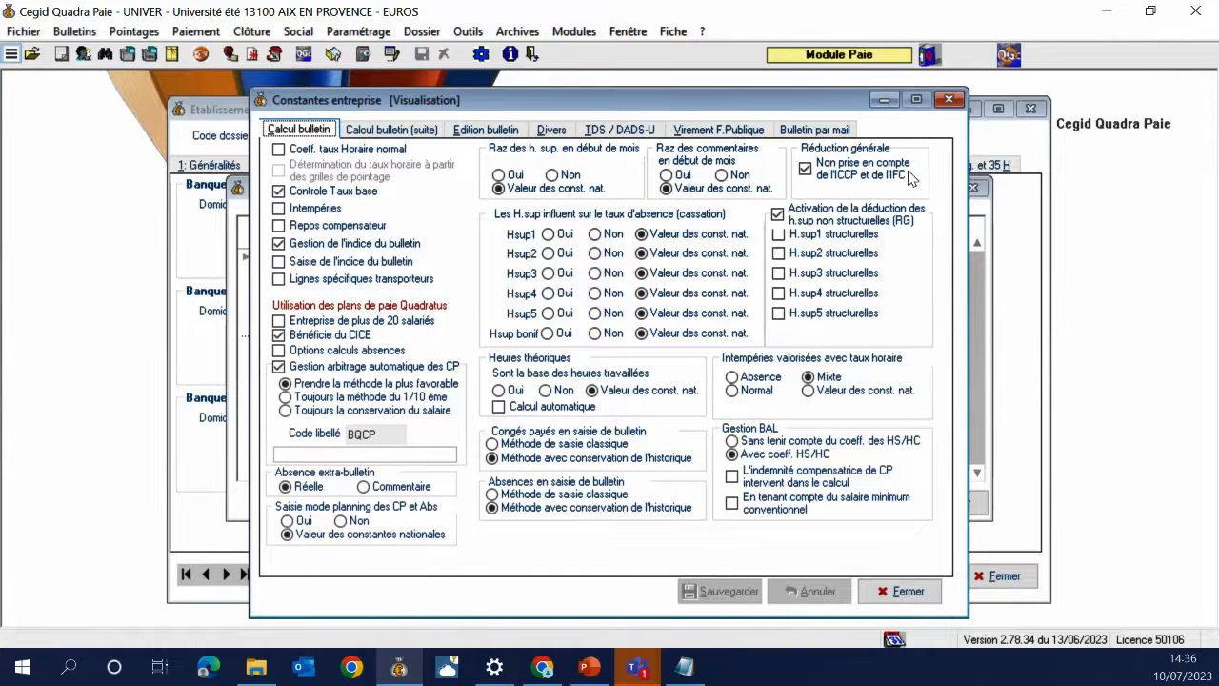
left_click(948, 100)
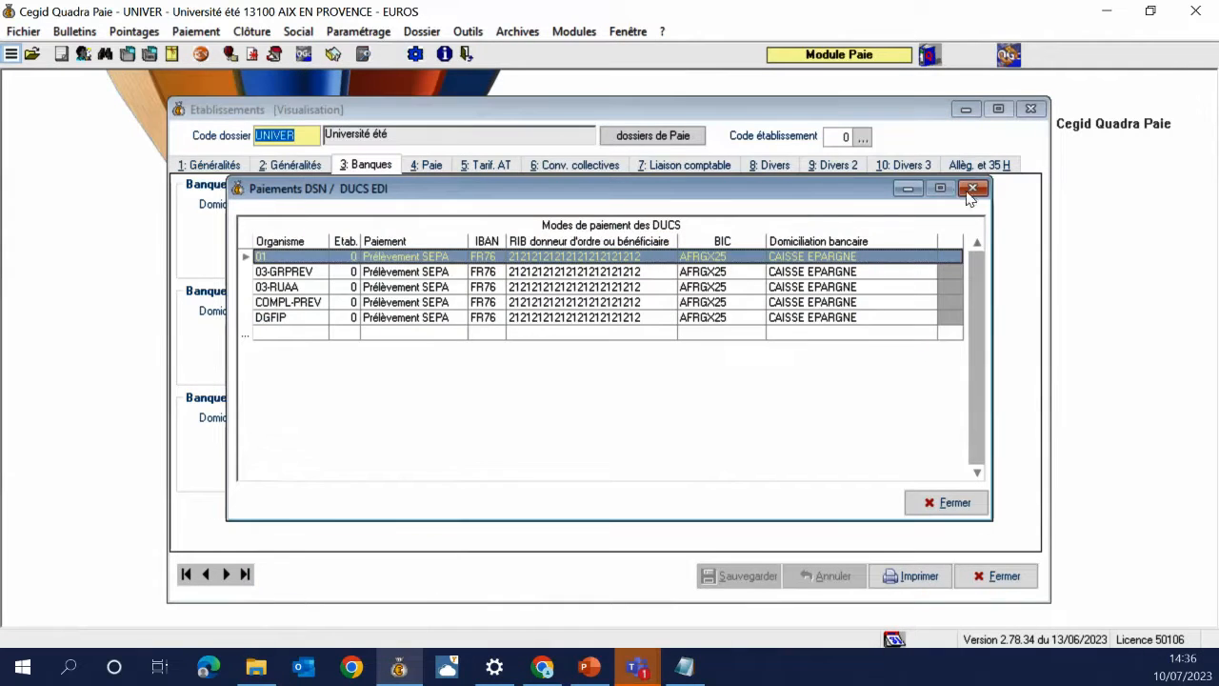
Close Paiements DSN and review UNIVER's Paie, Tarif. AT, Conv. collectives and Liaison comptable establishment settings
left_click(972, 188)
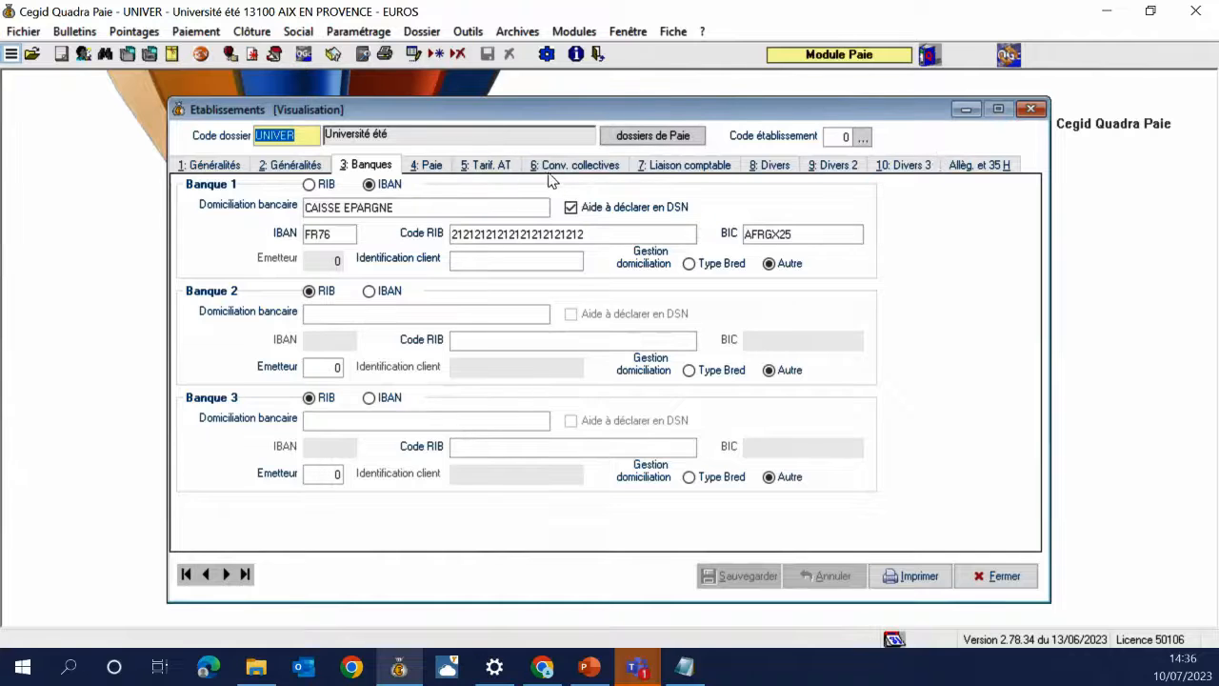
left_click(447, 168)
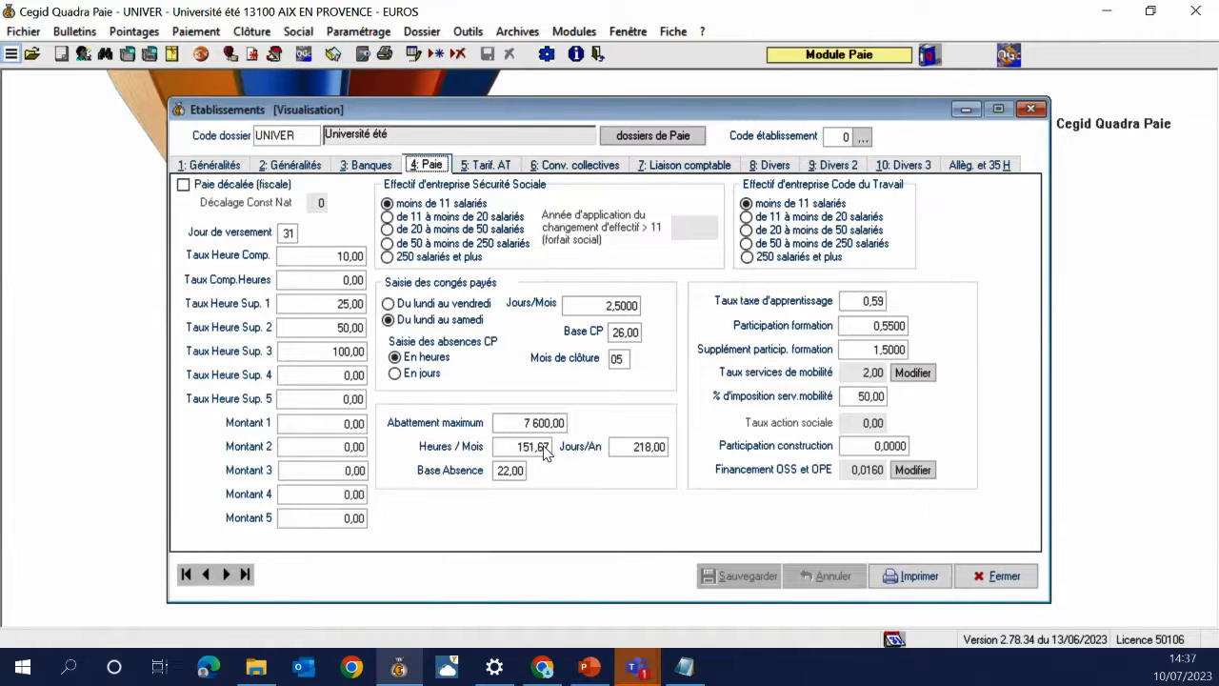
left_click(483, 167)
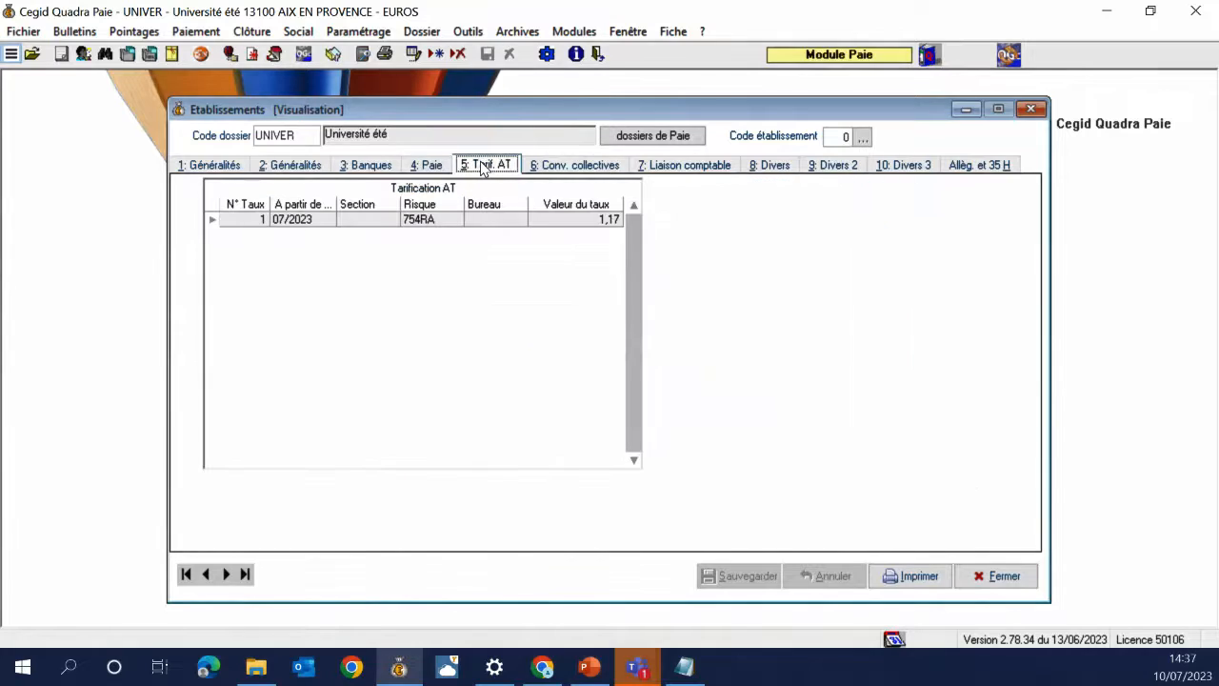
left_click(578, 166)
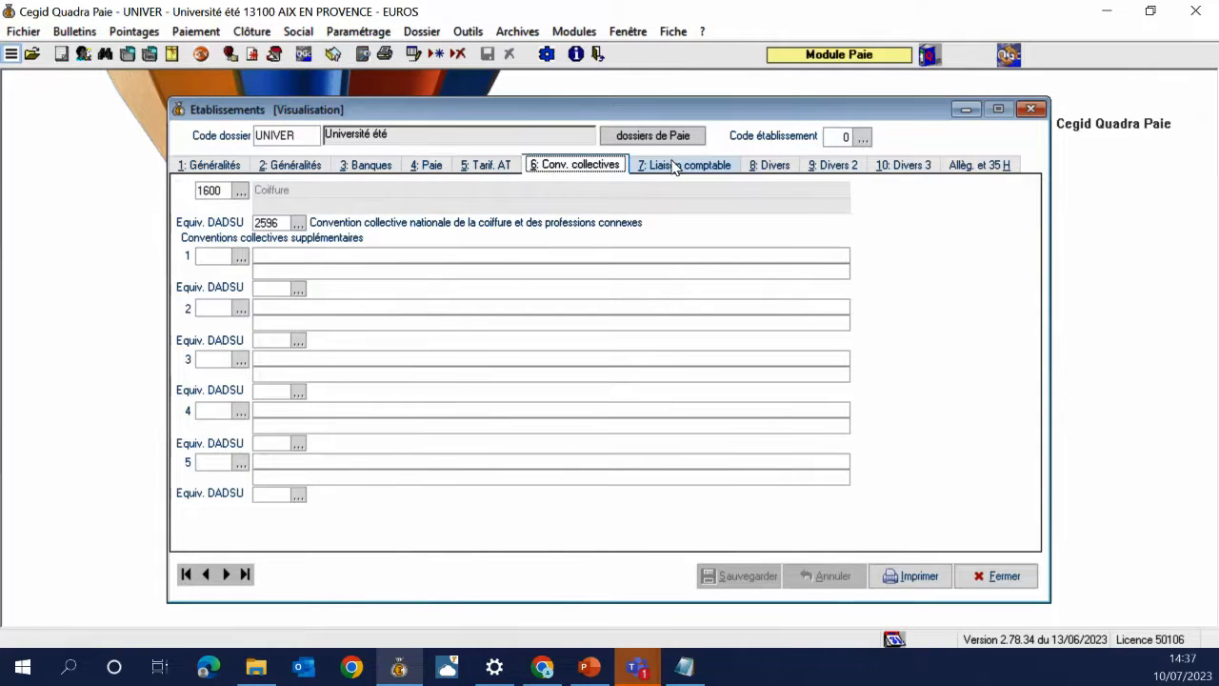
left_click(674, 167)
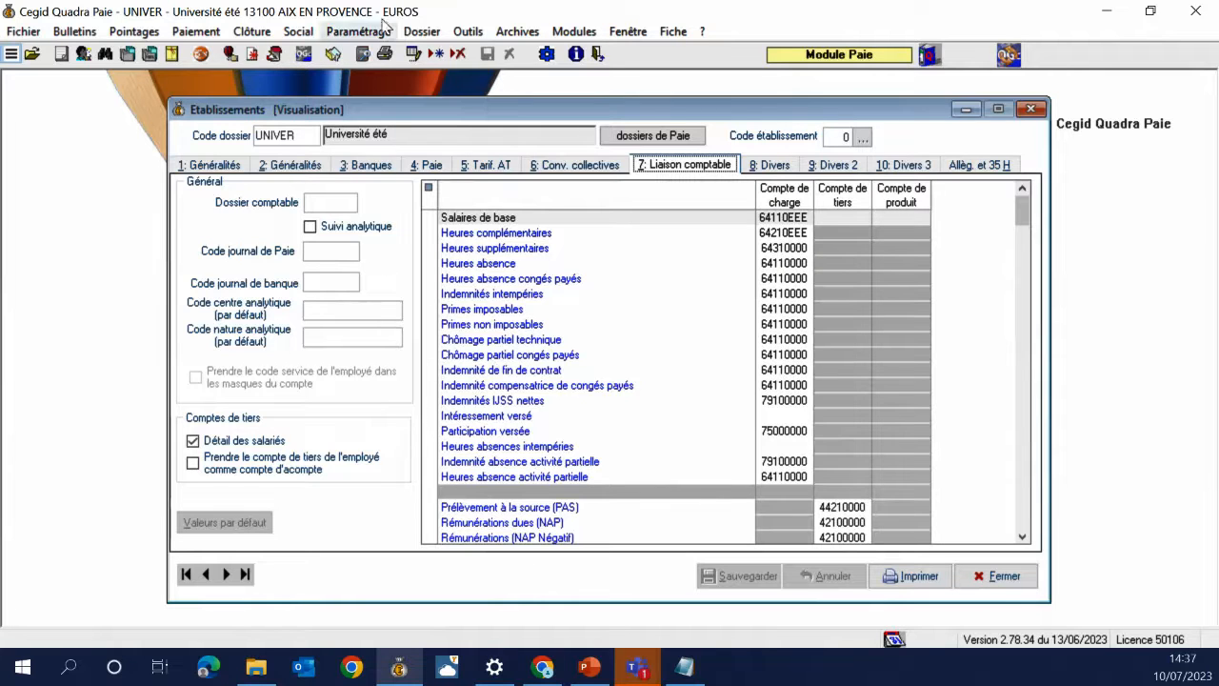
Check the national constants' Liaison comptable par défaut, then close it
left_click(361, 33)
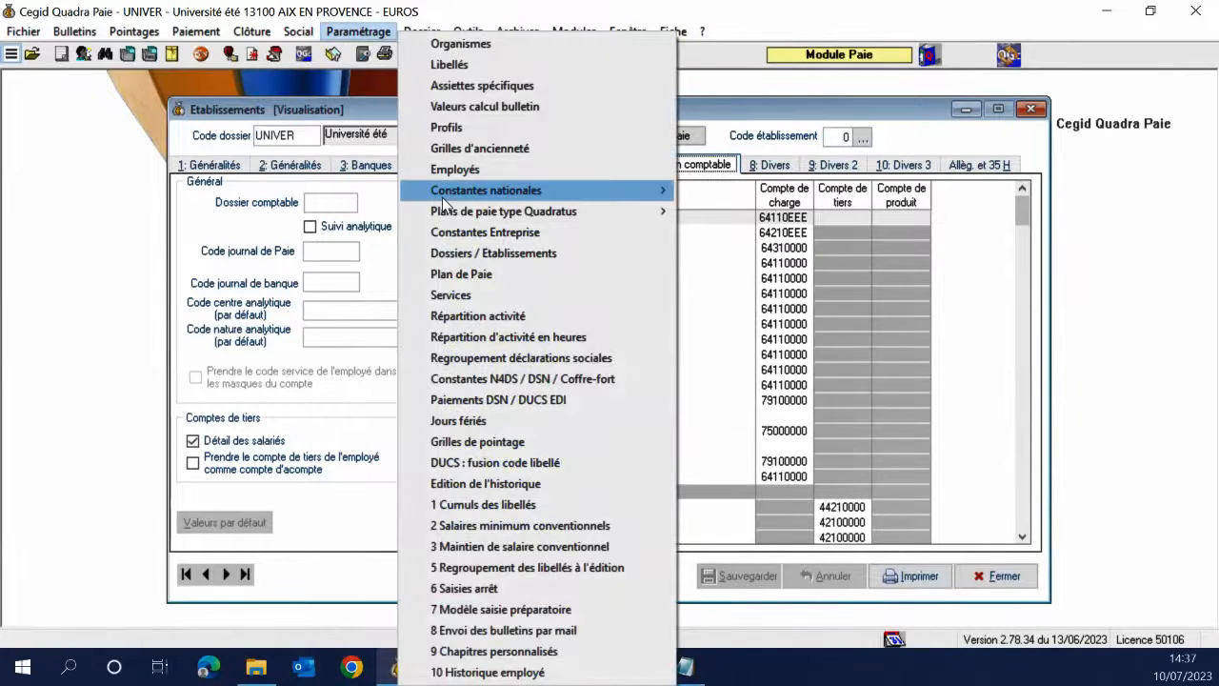
mouse_move(442, 197)
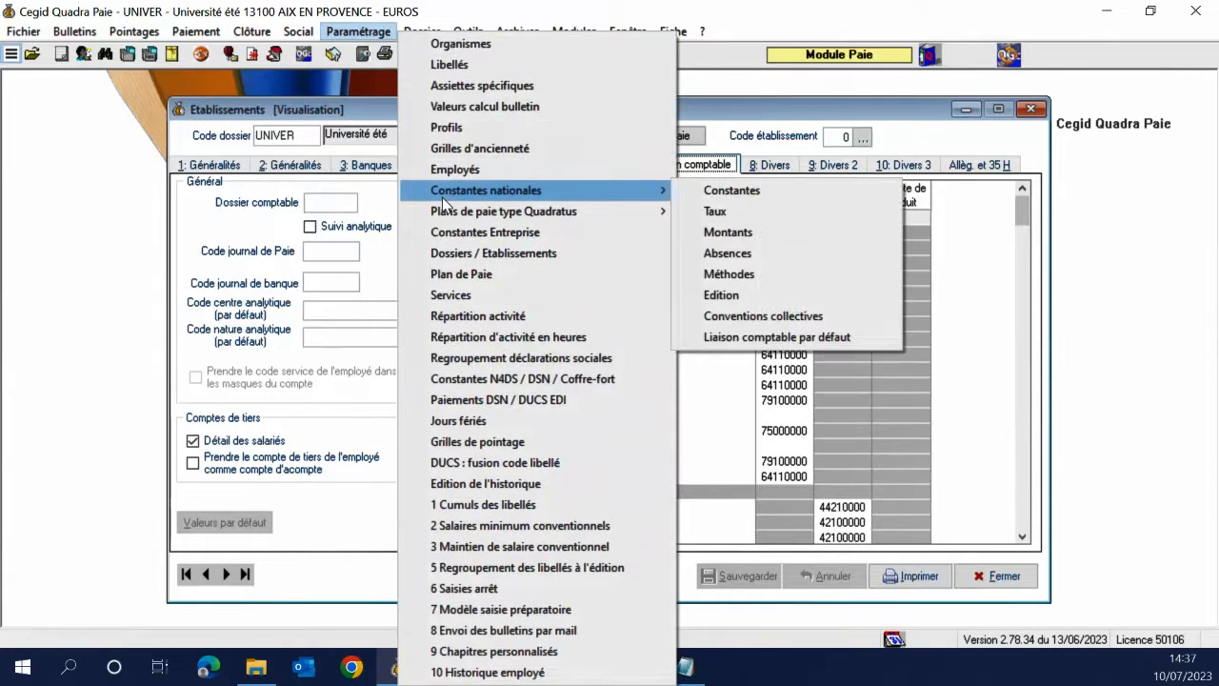
left_click(771, 336)
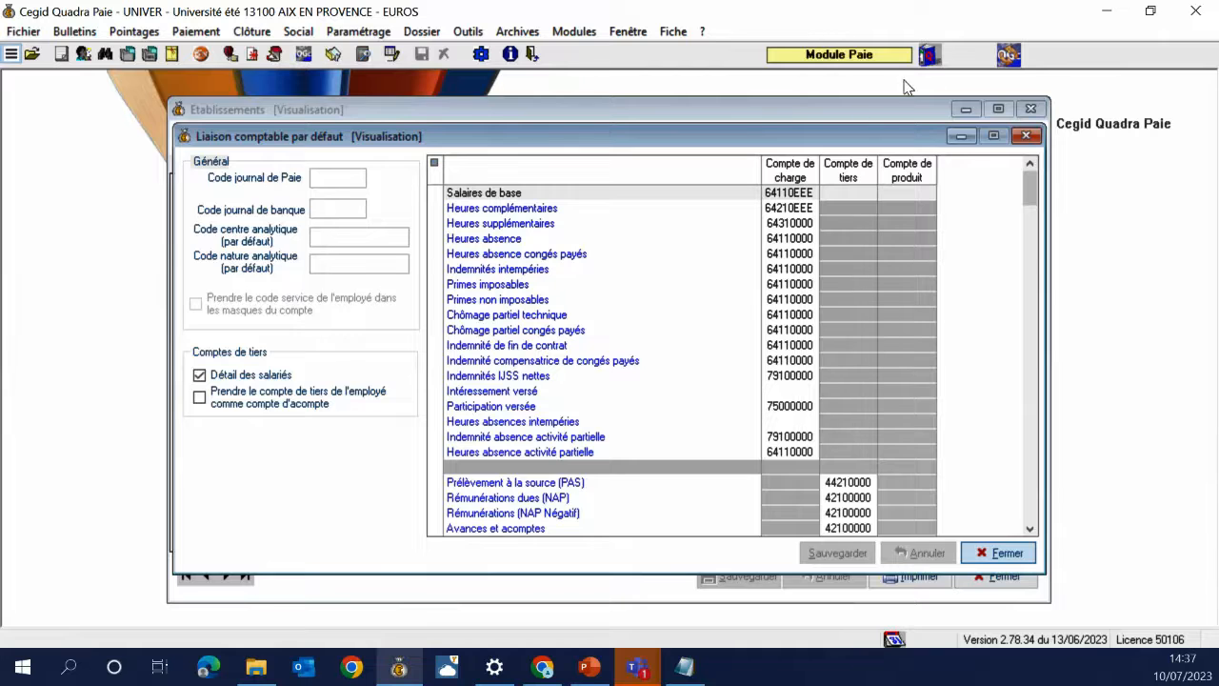
left_click(1026, 136)
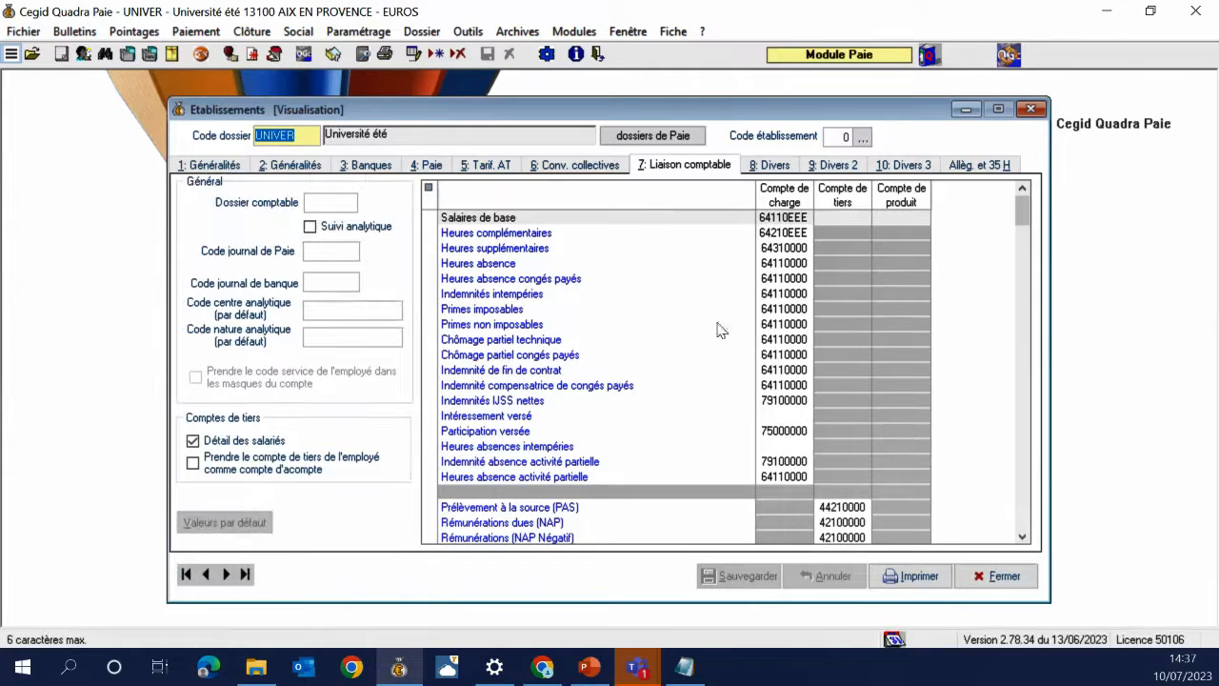
Review the establishment's Divers, Divers 2 fund ceilings and Divers 3 DADS-U/DSN options
left_click(751, 295)
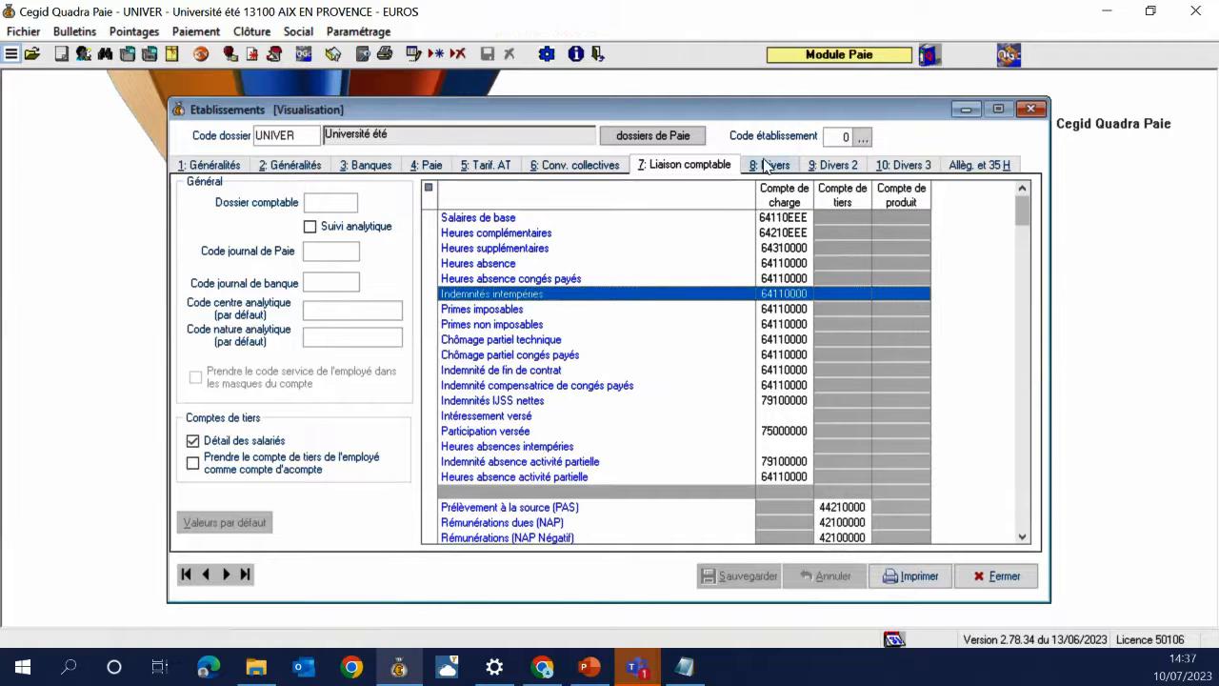
left_click(778, 166)
left_click(830, 165)
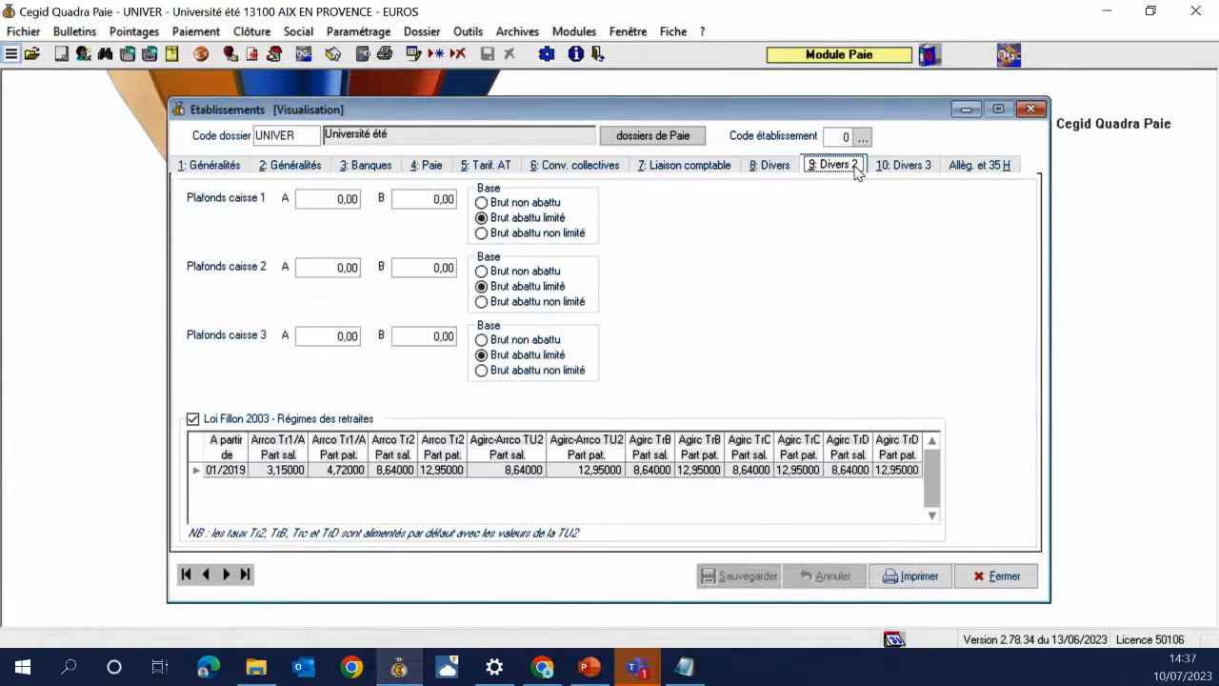
left_click(887, 168)
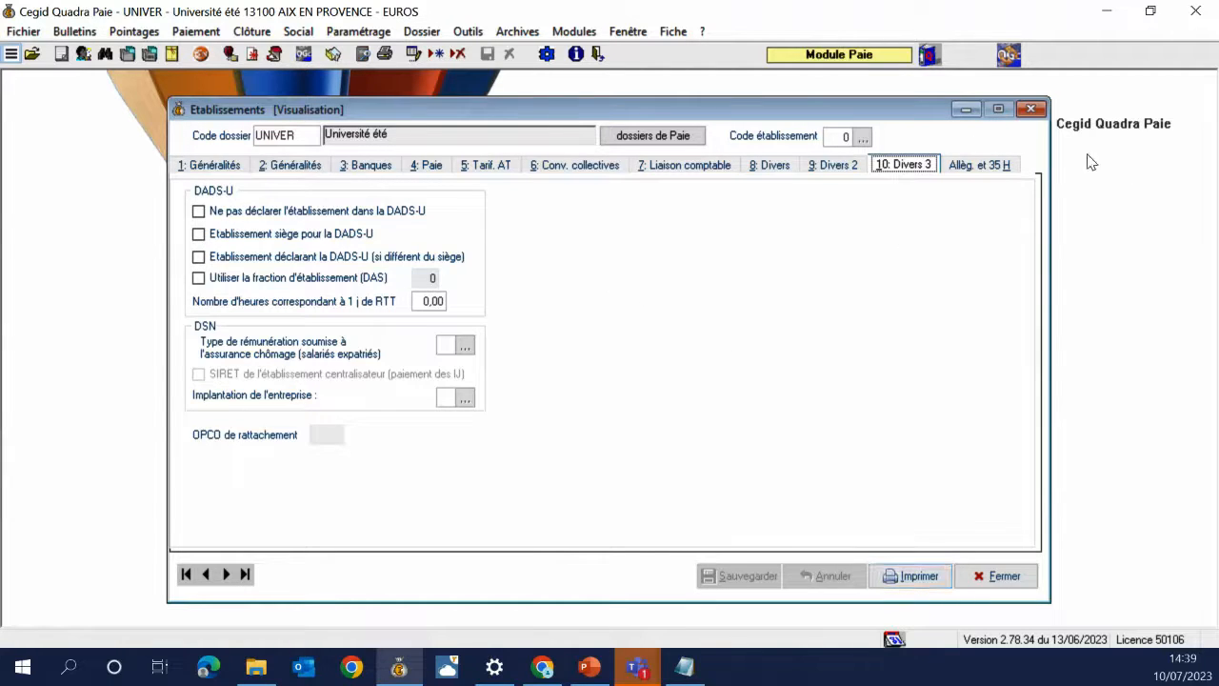
Display the UNIVER establishment's 'Allèg. et 35 H' reductions and 35-hour page
left_click(976, 170)
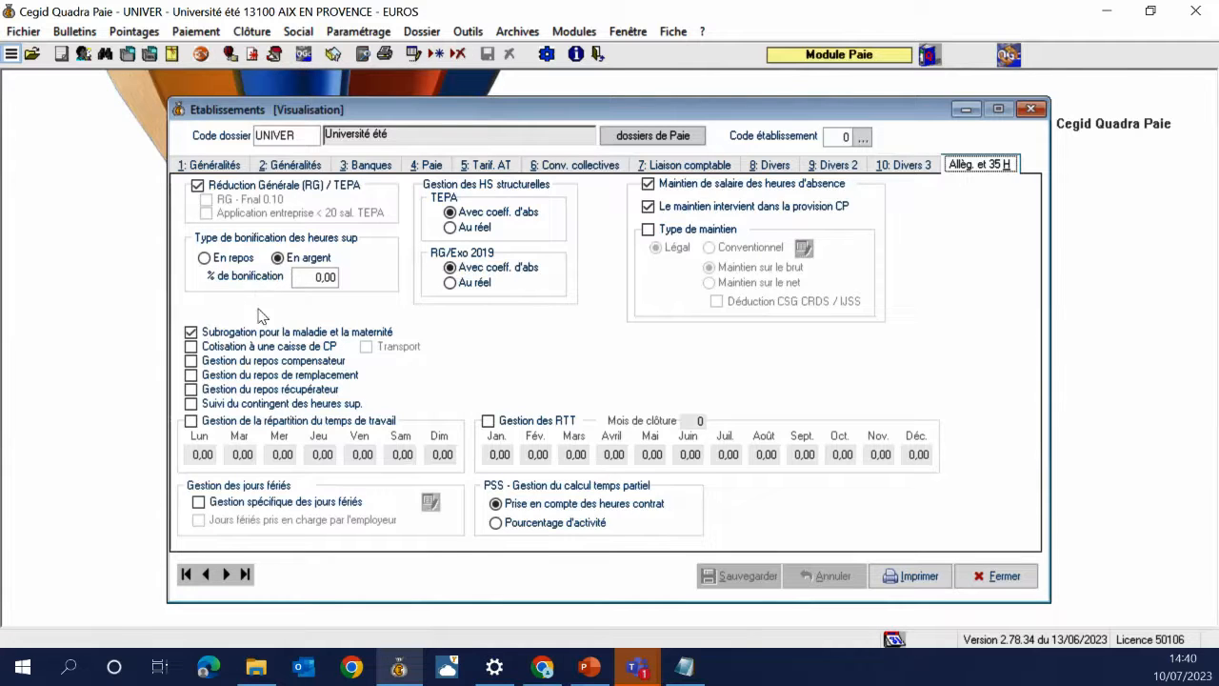
Set the overtime bonus to 25 % and enable Gestion de la répartition
left_click(312, 282)
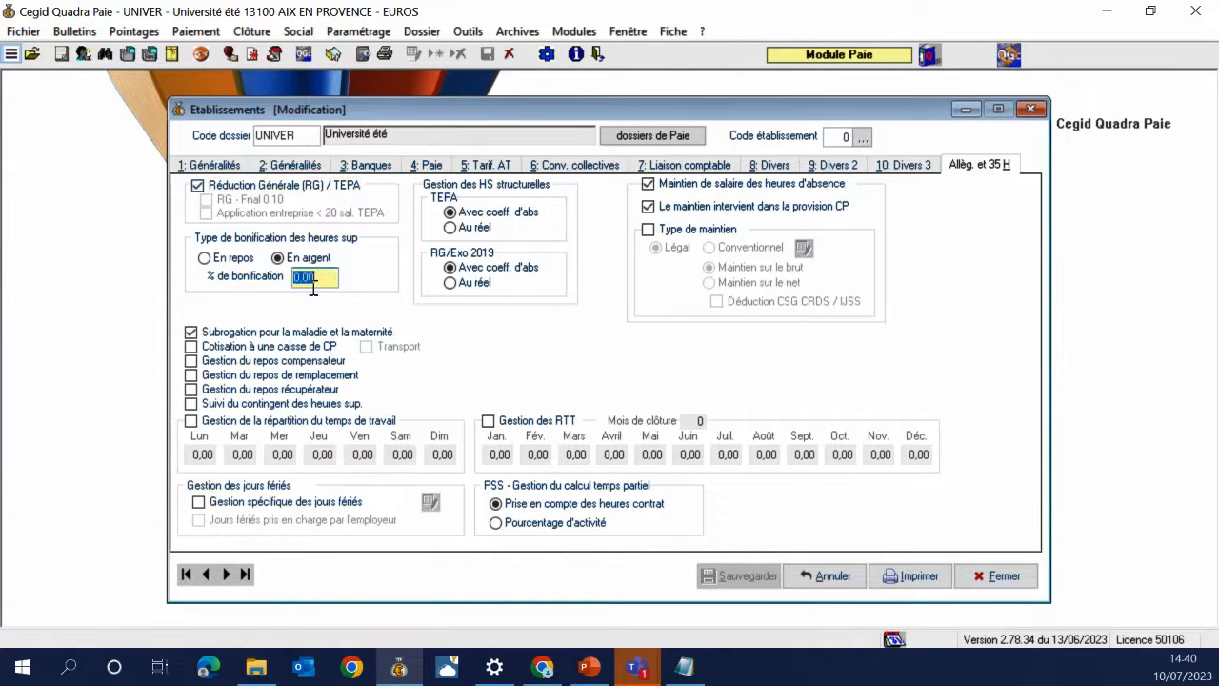
type("25")
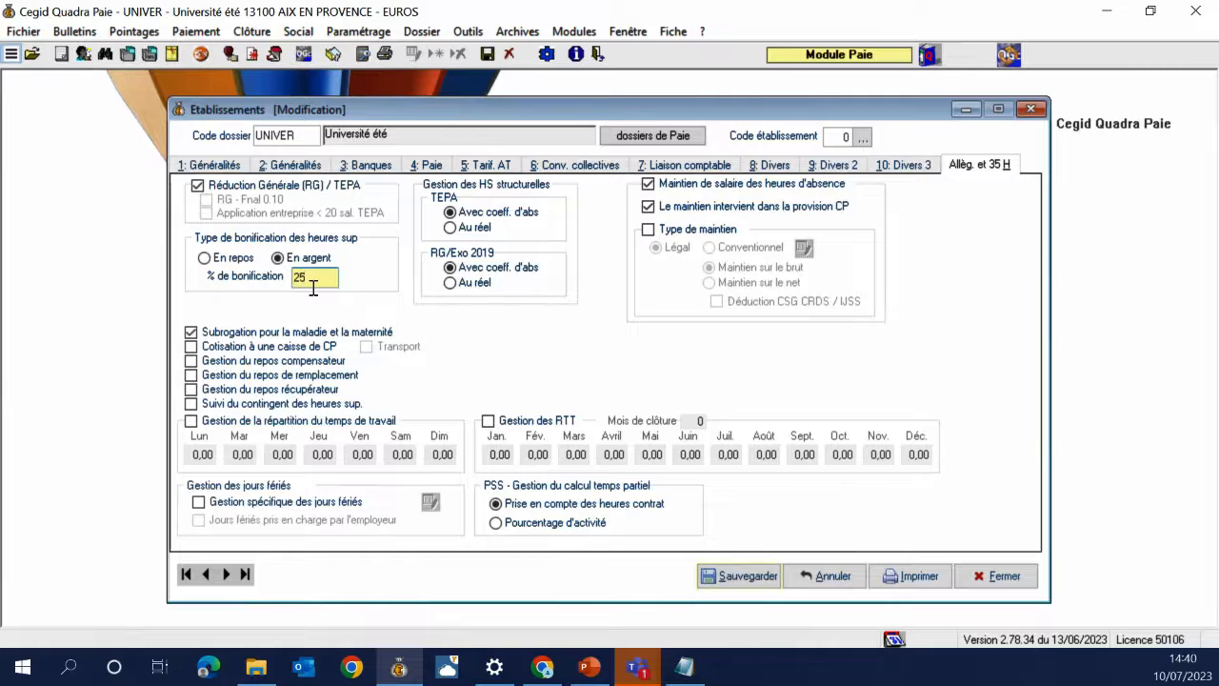
key("Tab")
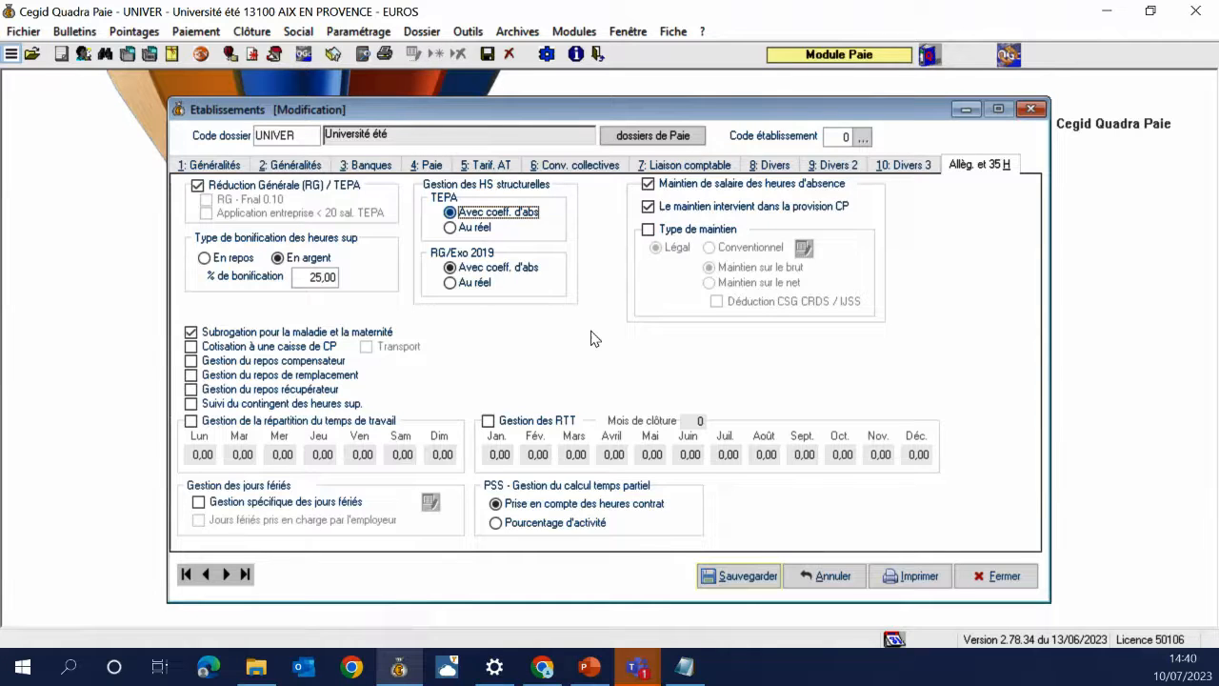
left_click(305, 425)
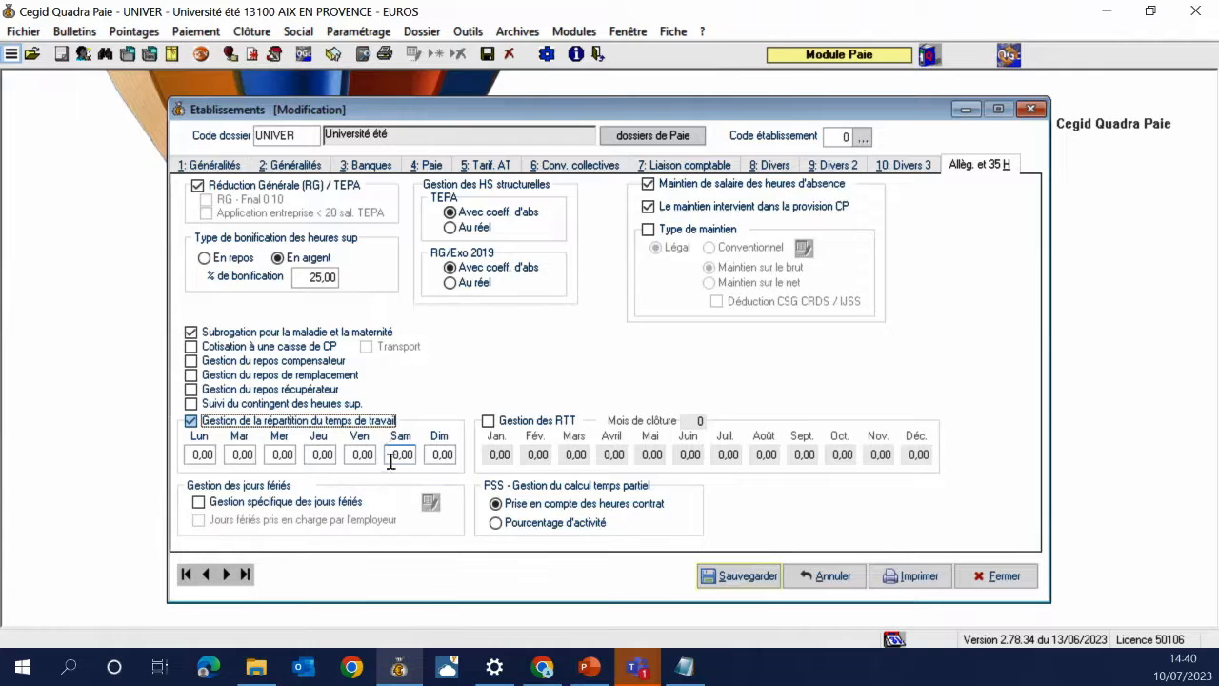
key("Tab")
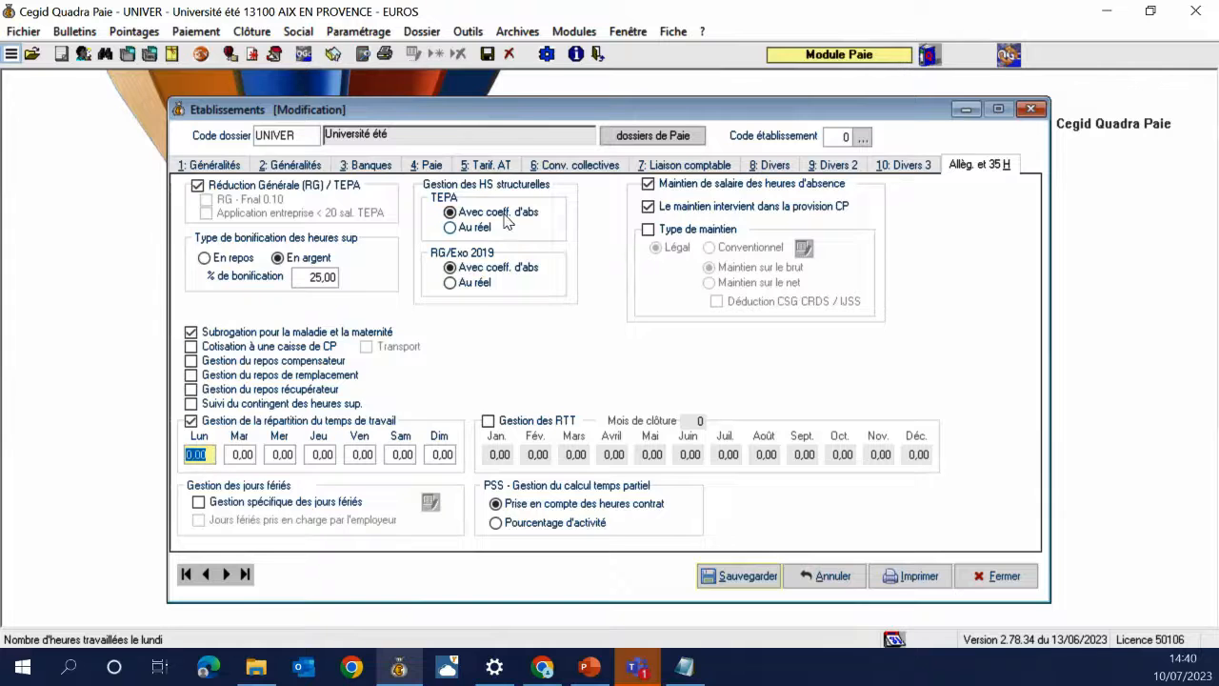
left_click(443, 168)
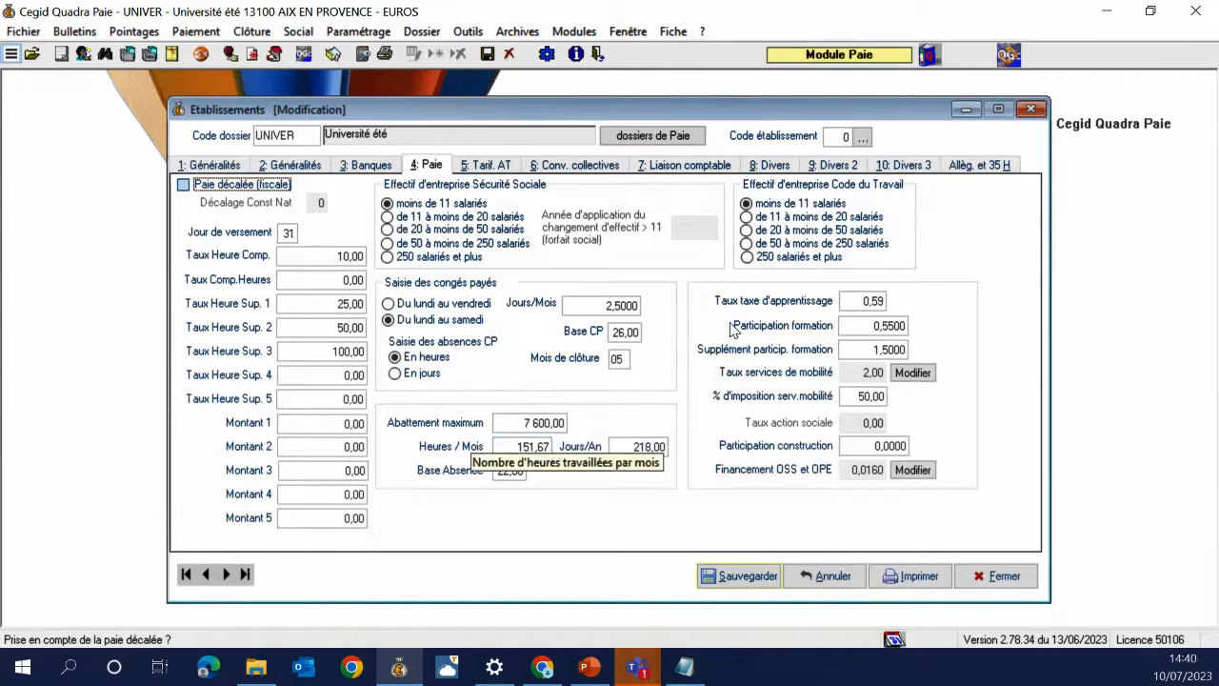
left_click(972, 169)
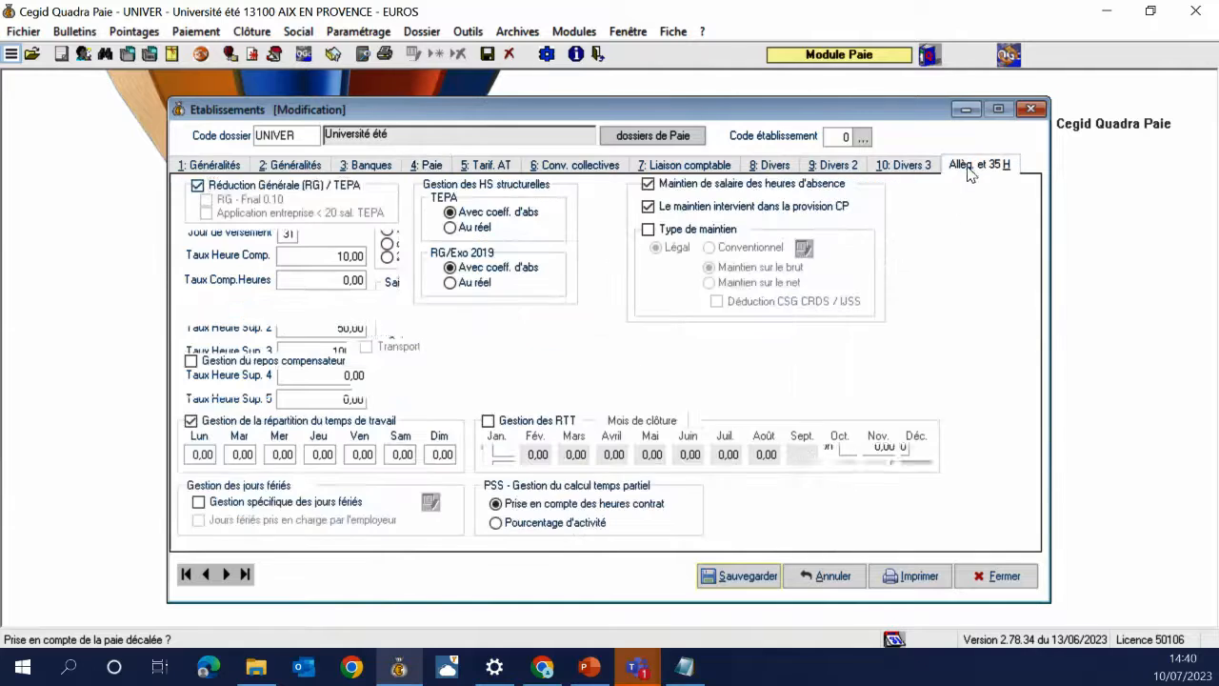
Enter 7 working hours for each day from Monday to Friday
left_click(200, 455)
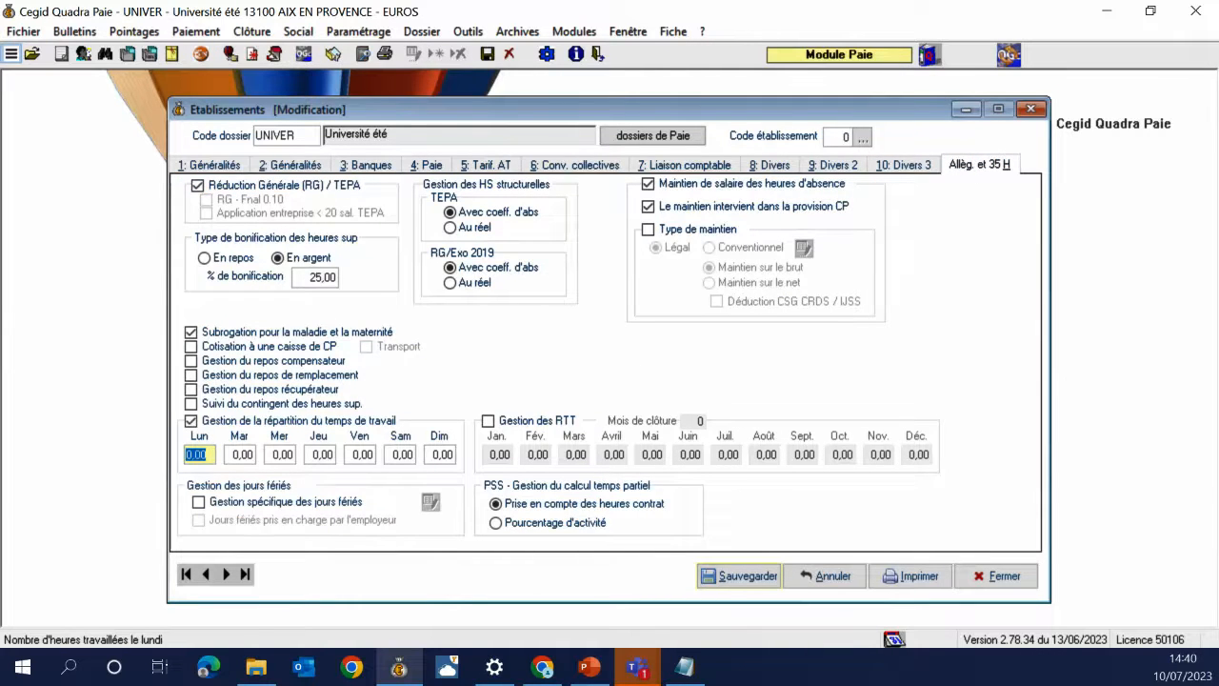
type("7")
key("Tab")
type("7")
key("Tab")
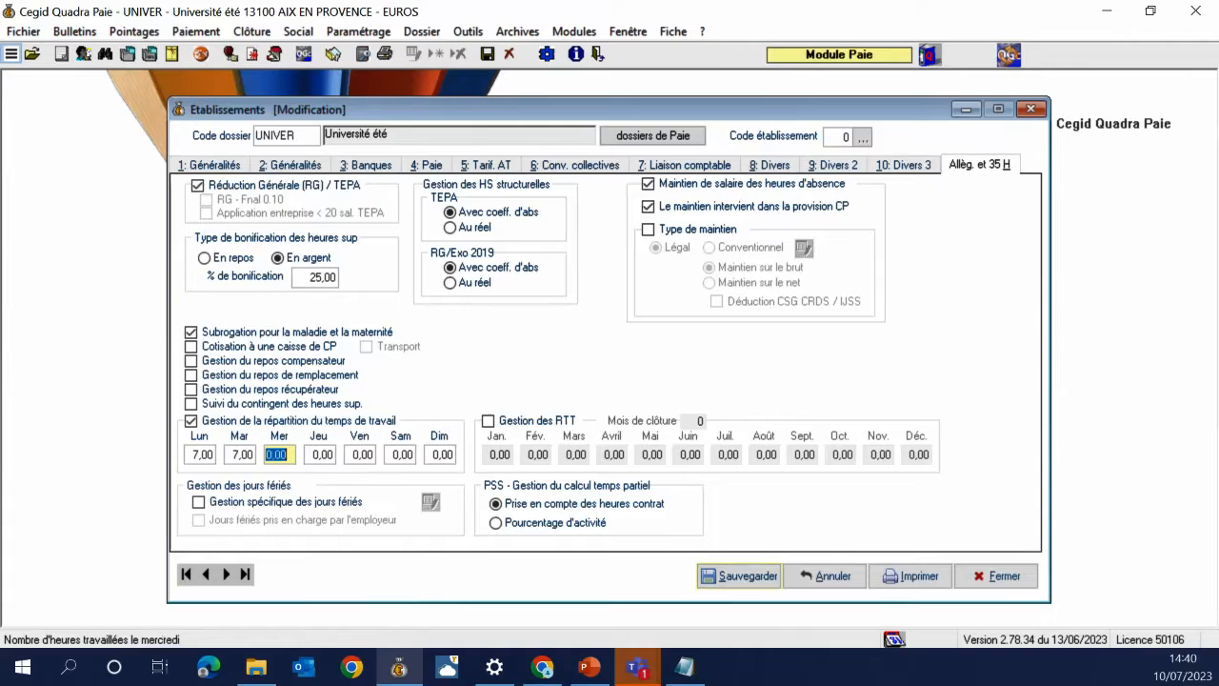
type("7")
key("Tab")
type("7")
key("Tab")
type("7")
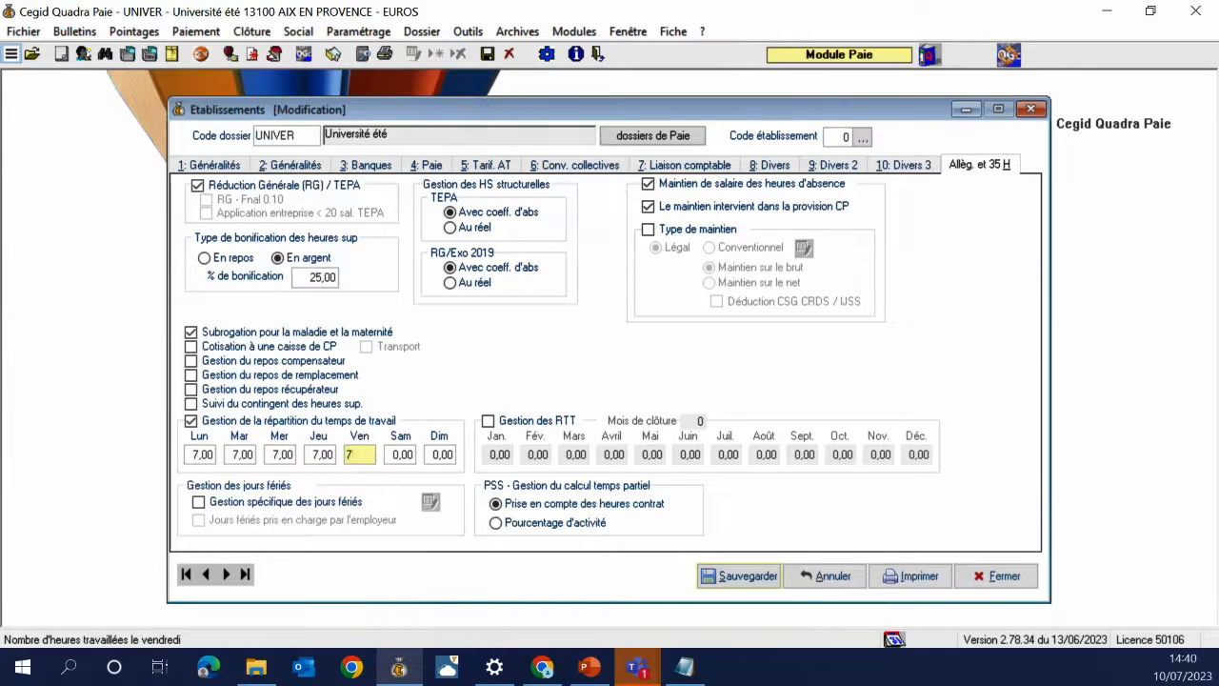
key("Tab")
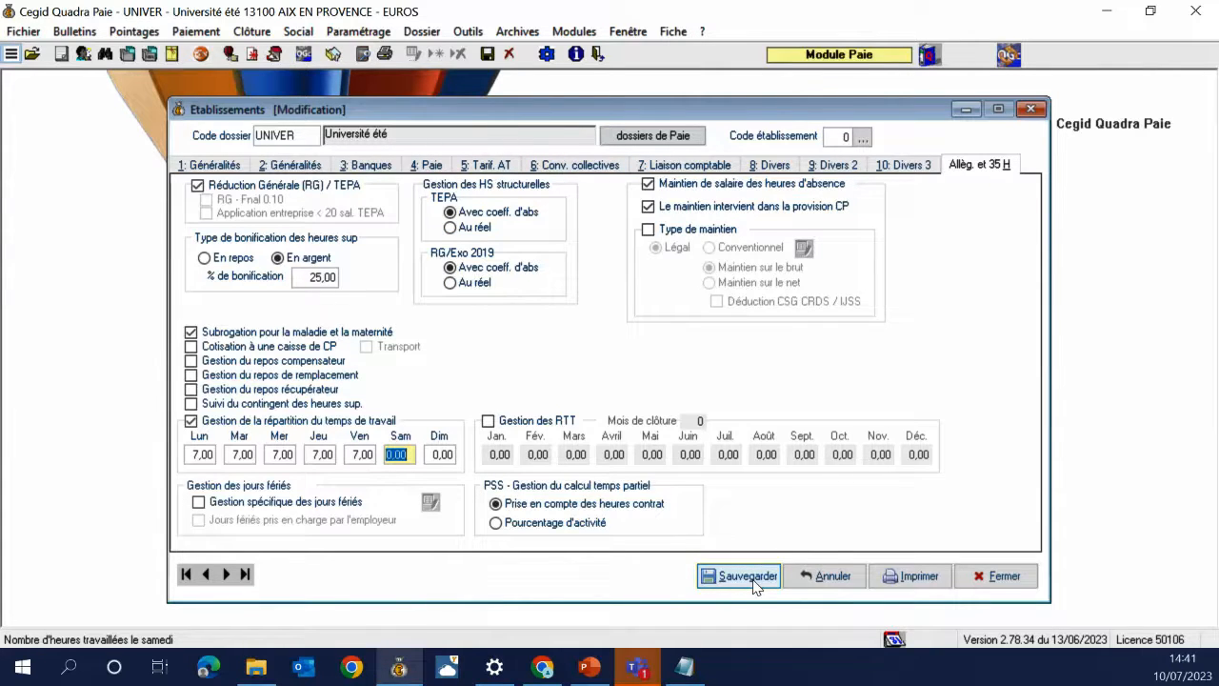
Save the UNIVER establishment changes and close the Etablissements window
key("super+shift+q")
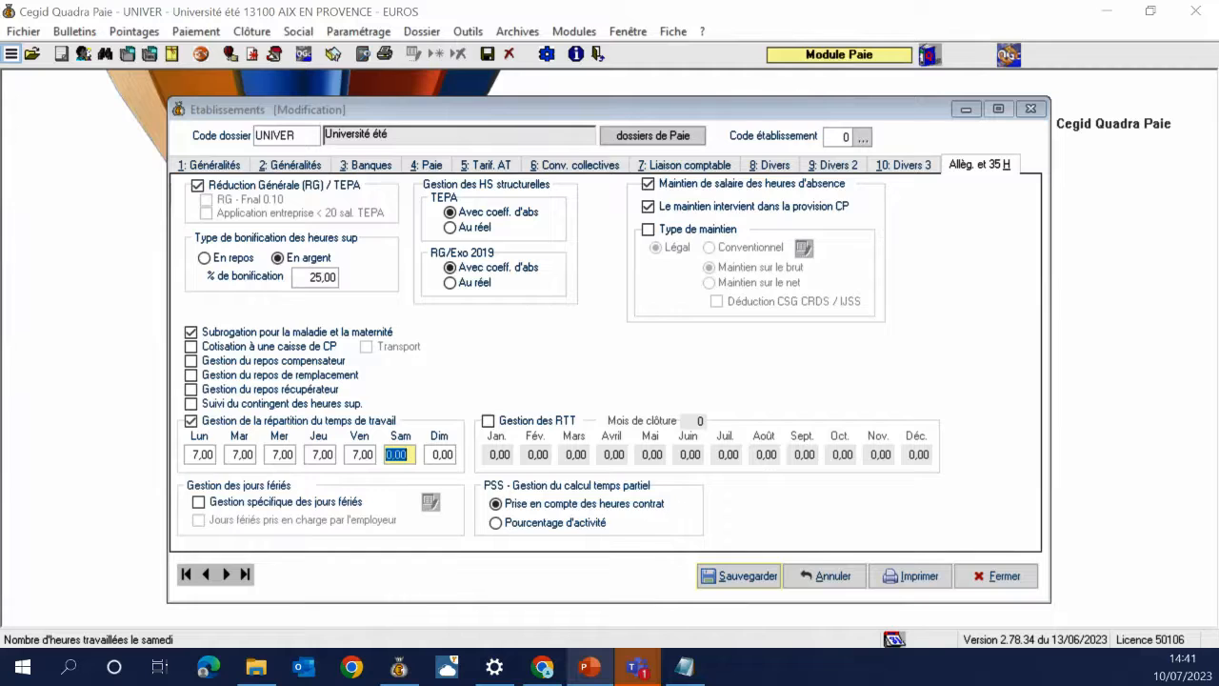
left_click(760, 579)
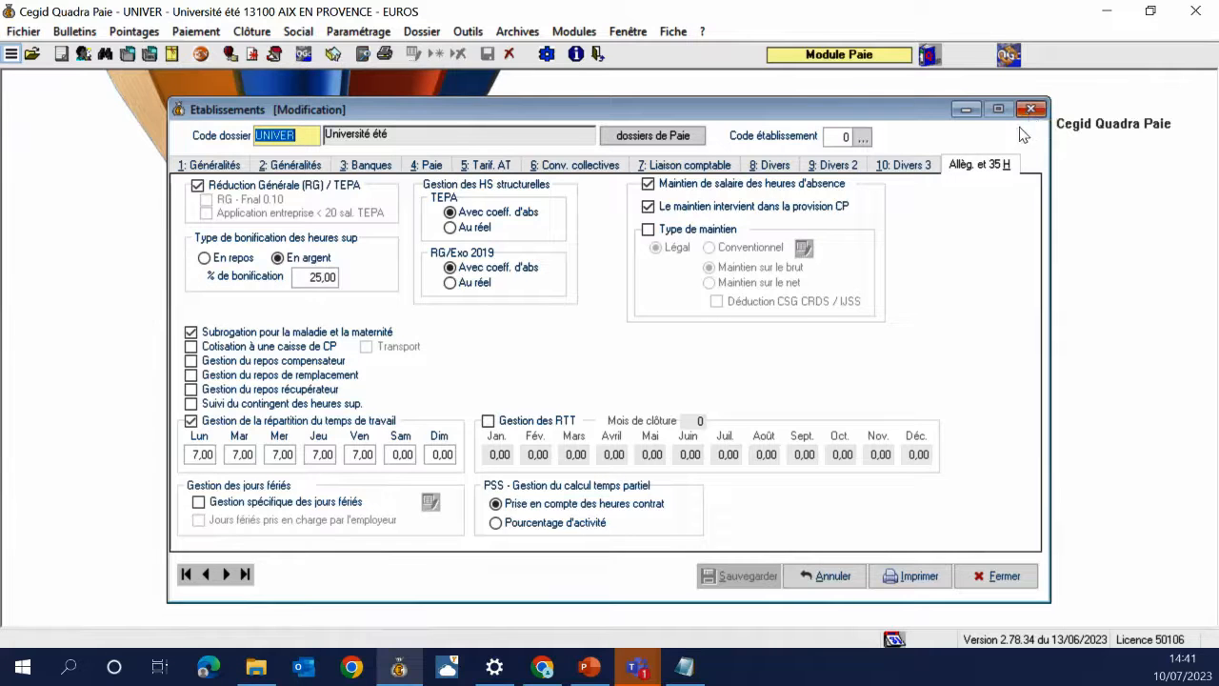
left_click(1031, 111)
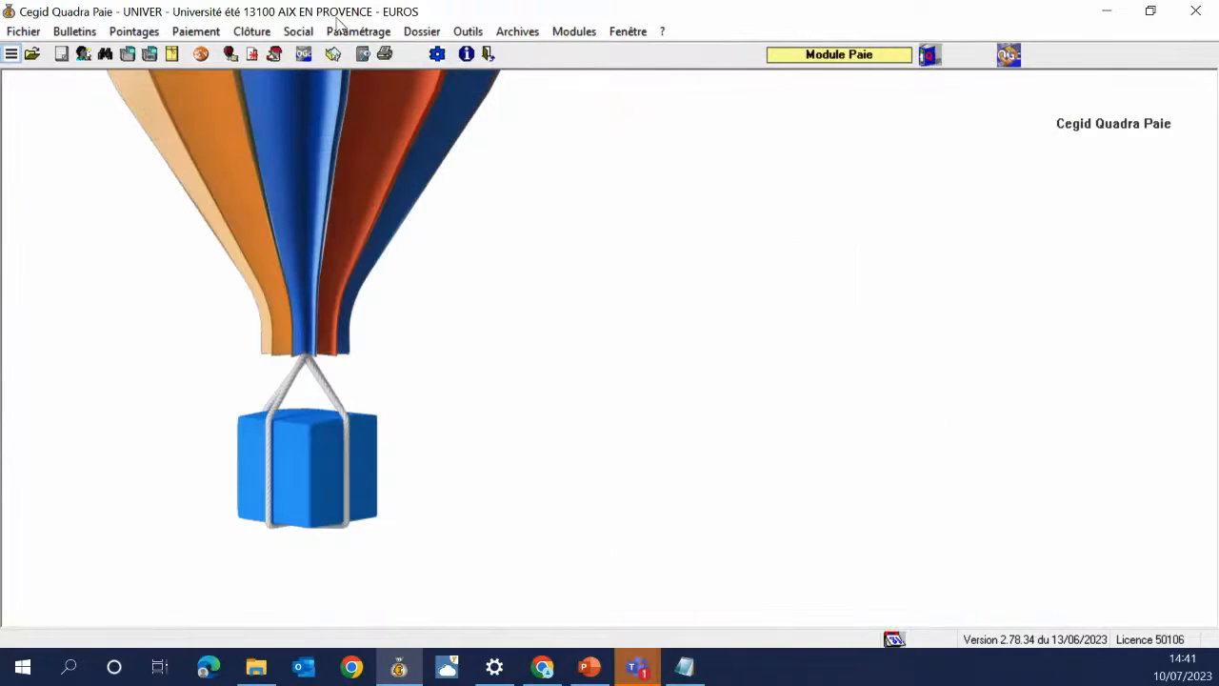
Open Paramétrage > Organismes and browse the generic bodies list, keeping URSSAF code 01
left_click(339, 29)
left_click(438, 42)
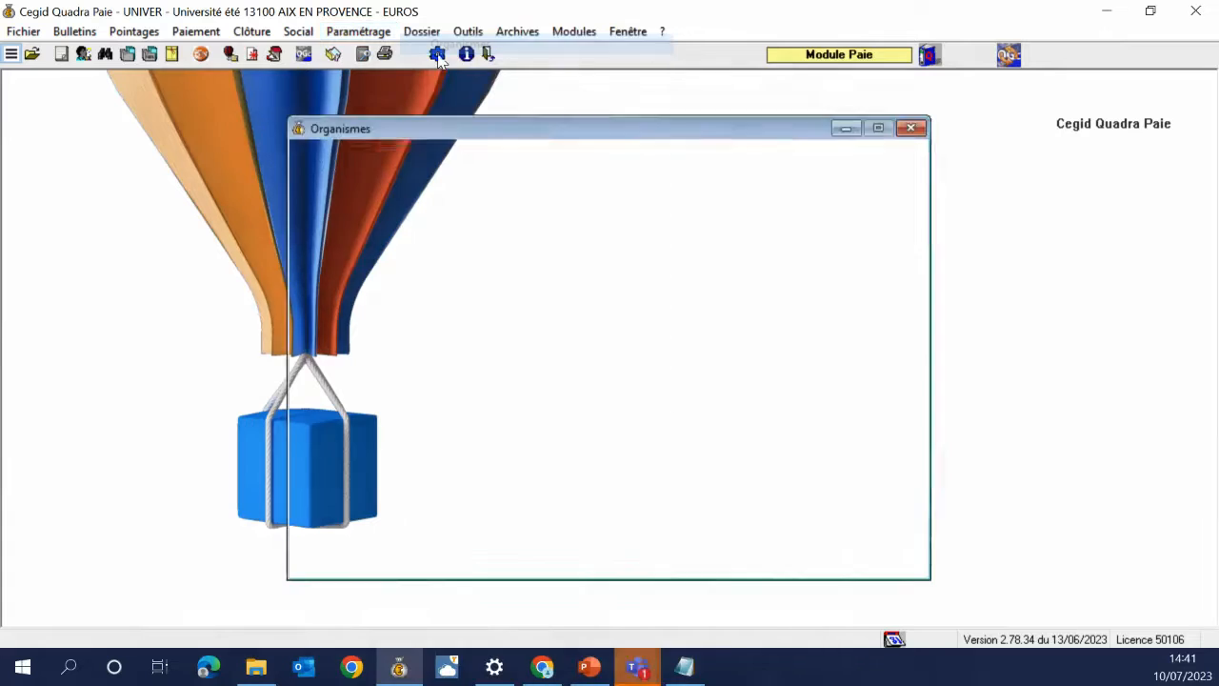
left_click(501, 189)
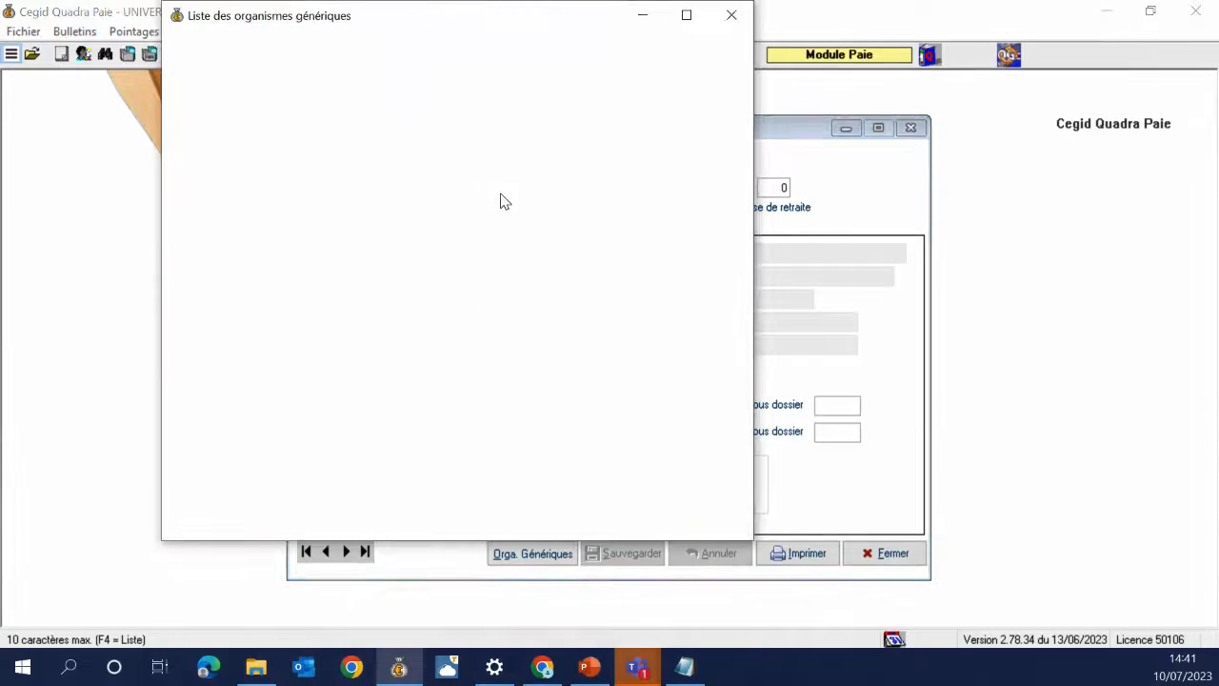
left_click(730, 15)
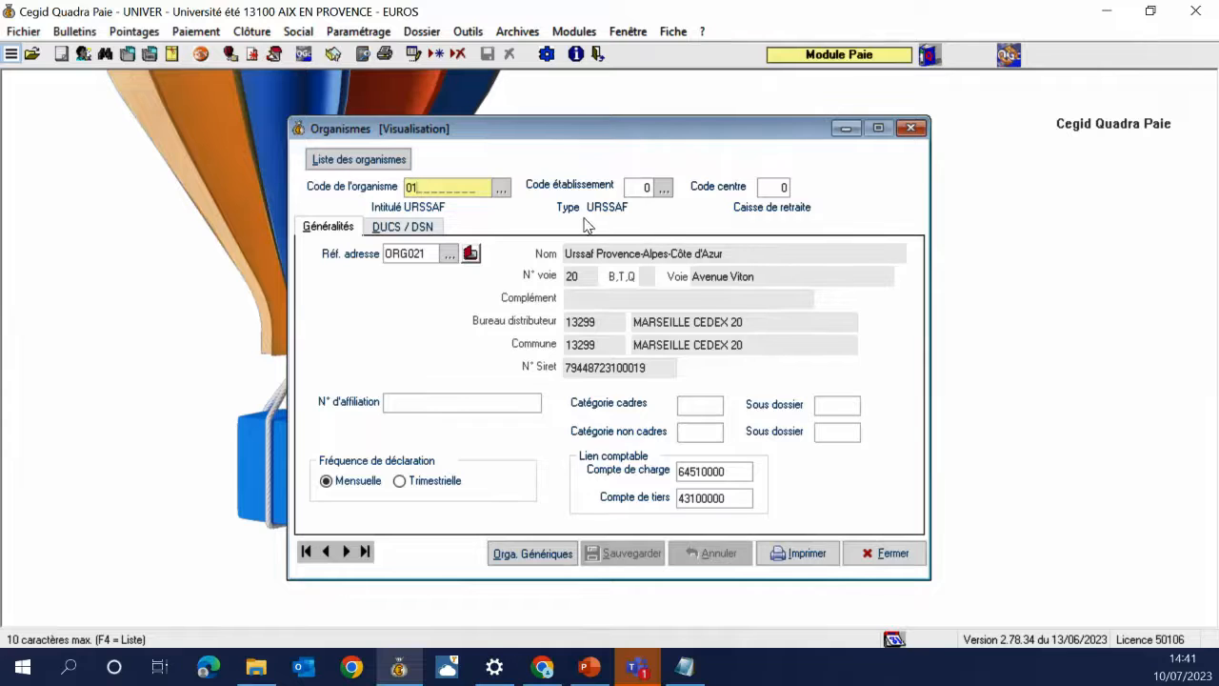
left_click(500, 188)
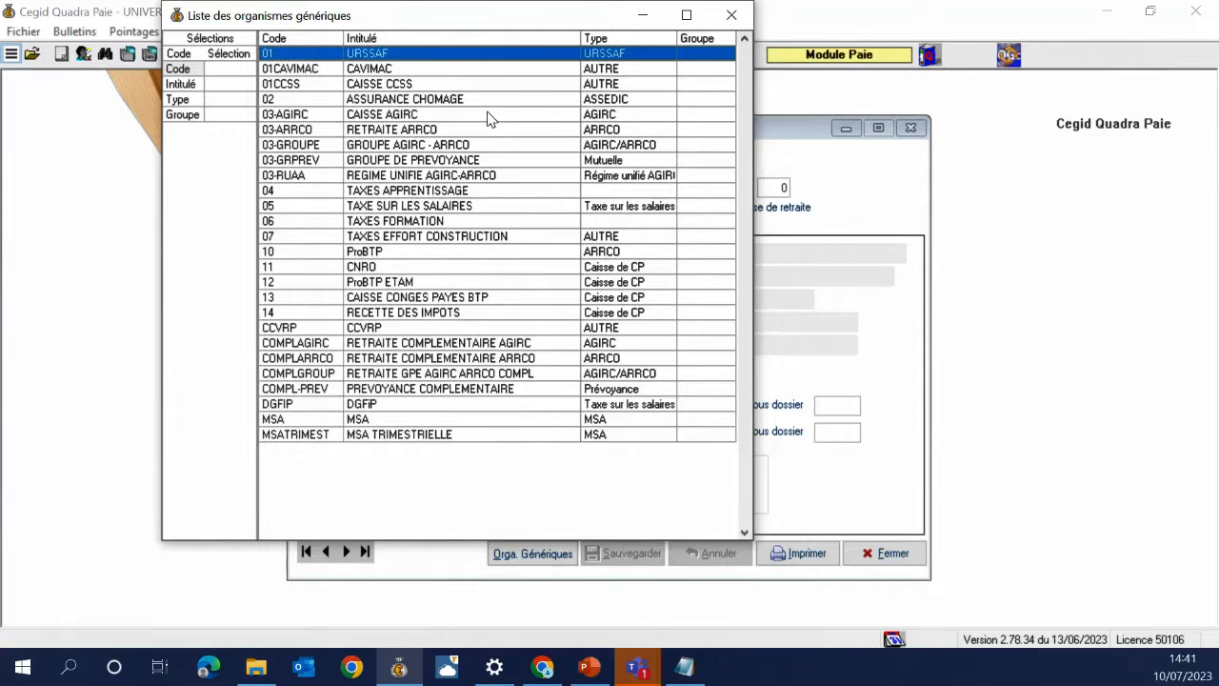
left_click(731, 15)
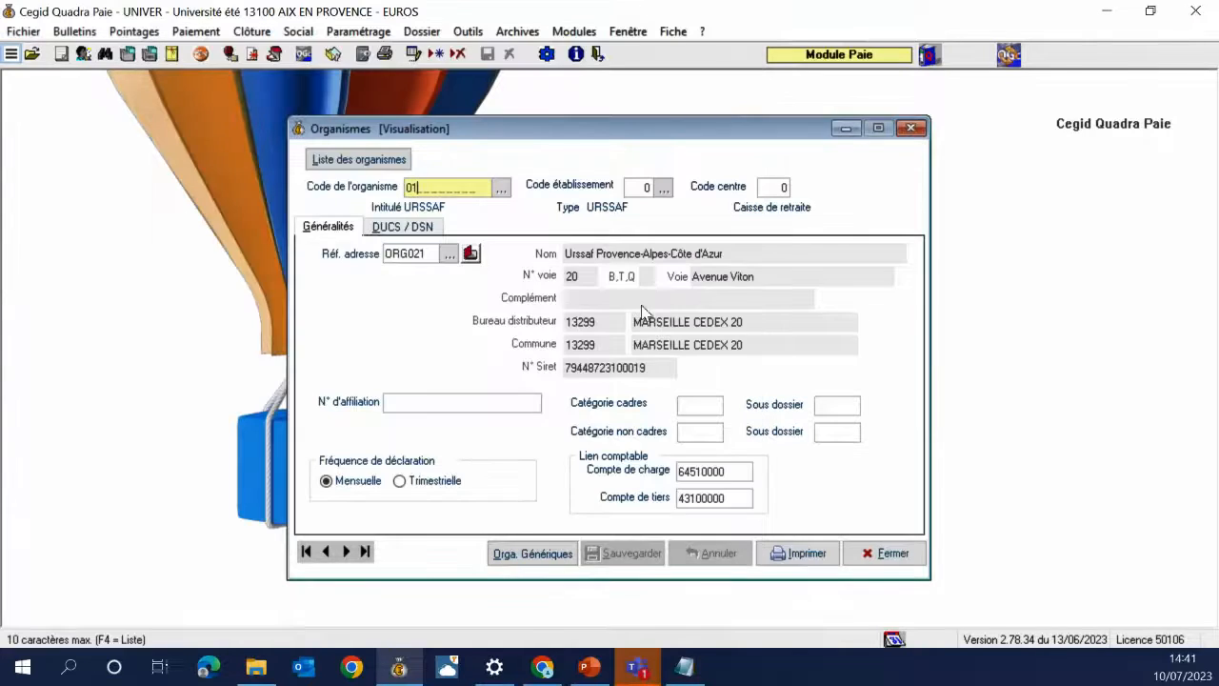
Review the folder's bodies list (TAXES APPRENTISSAGE, TAXES FORMATION, DGFIP), then close it
left_click(355, 161)
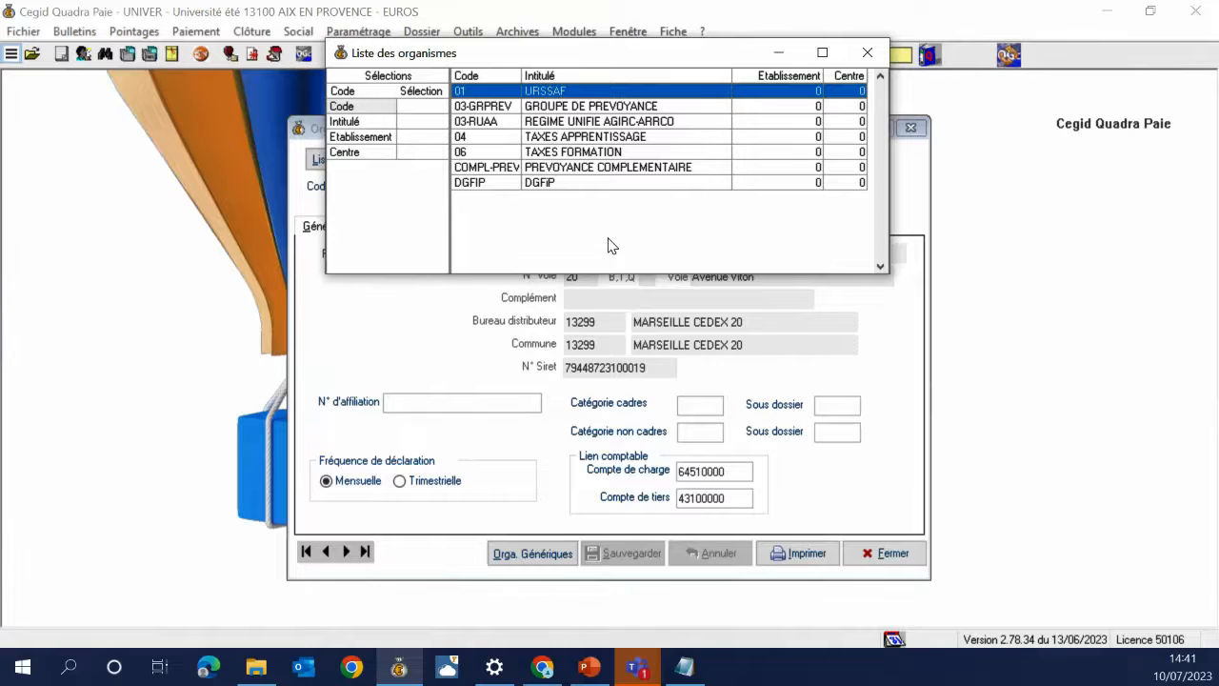
left_click_drag(578, 59, 581, 111)
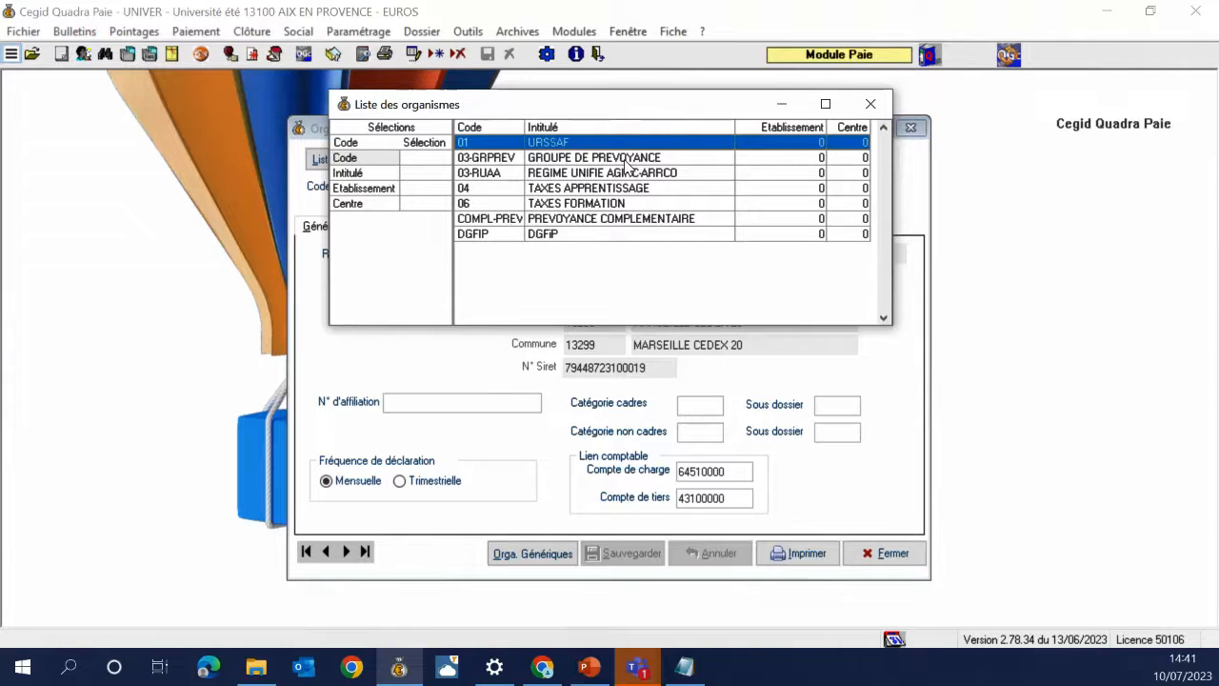
left_click(597, 189)
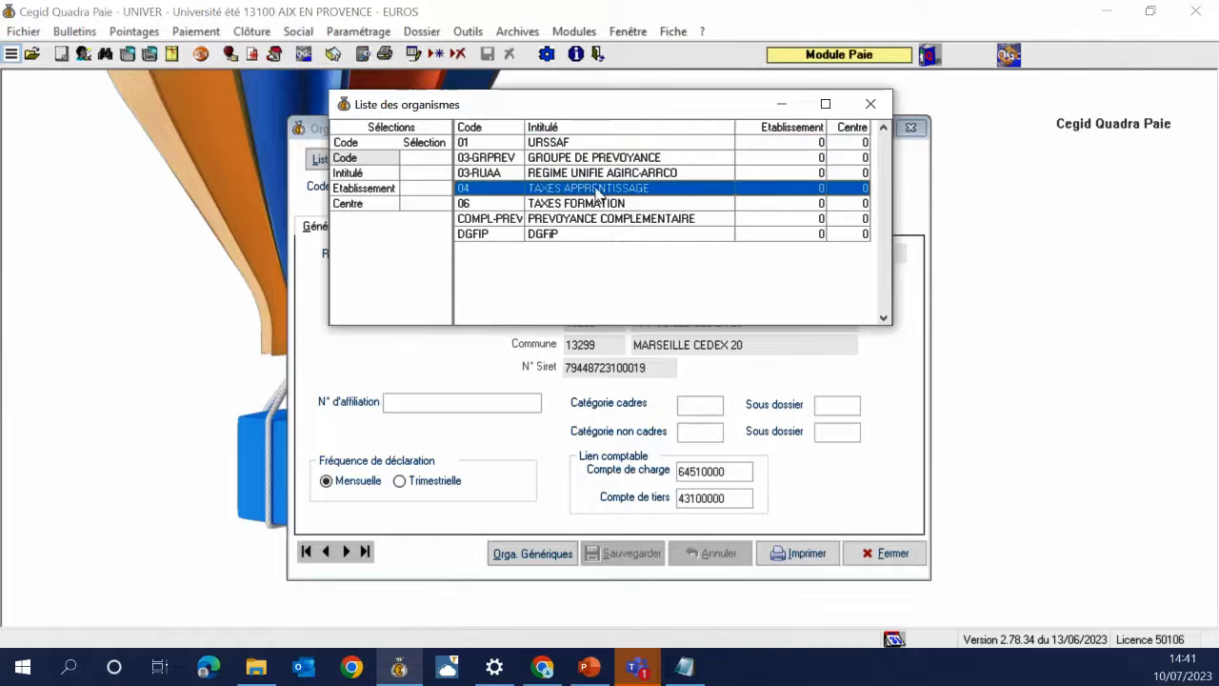
left_click(589, 205)
left_click(577, 232)
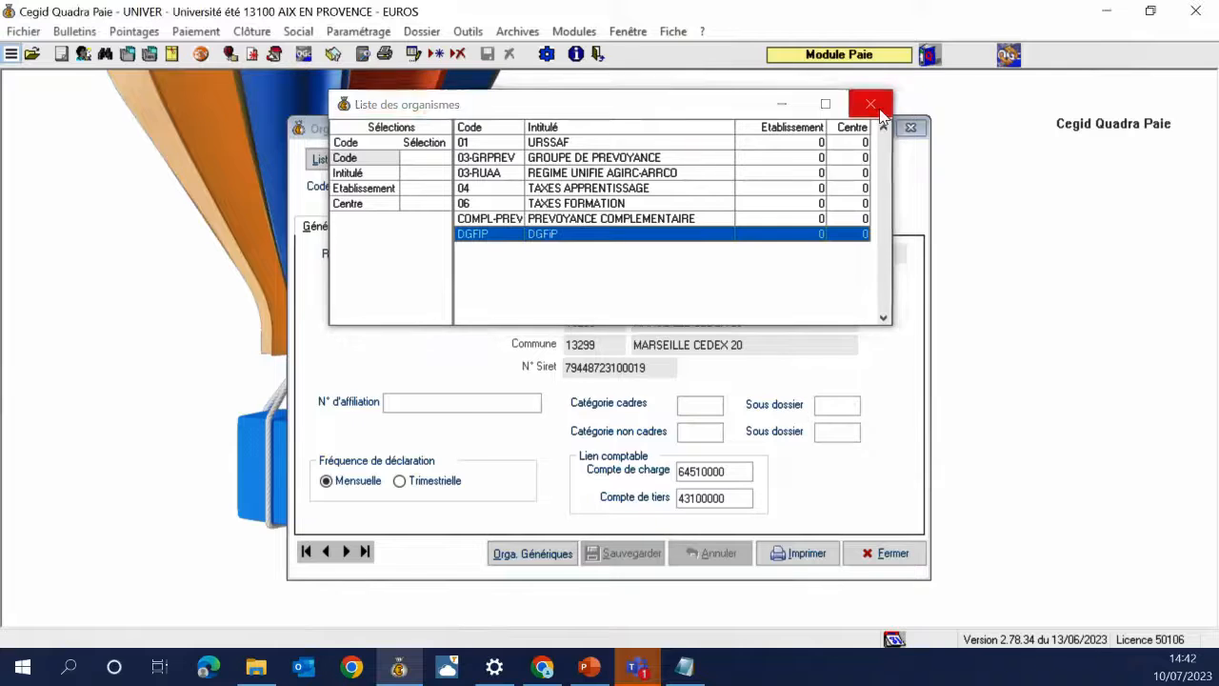
left_click(880, 110)
left_click(438, 388)
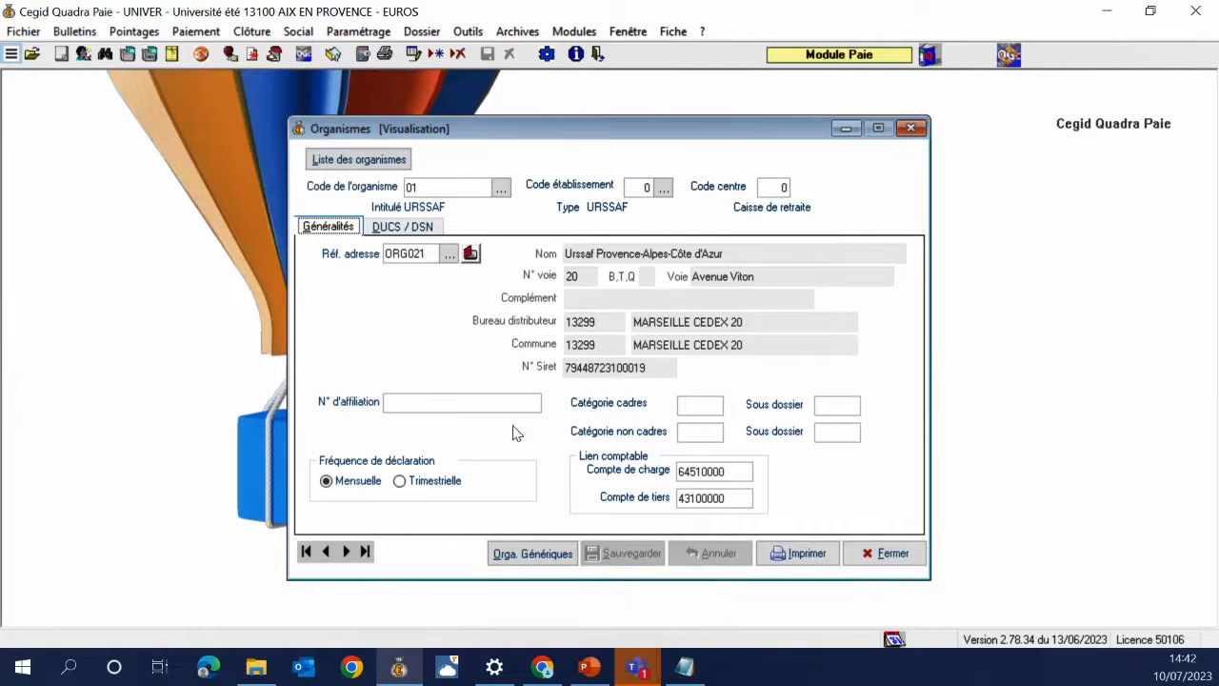
Create body 02 ASSURANCE CHOMAGE with establishment 0 and save it, accepting the payment-day warning
key("Insert")
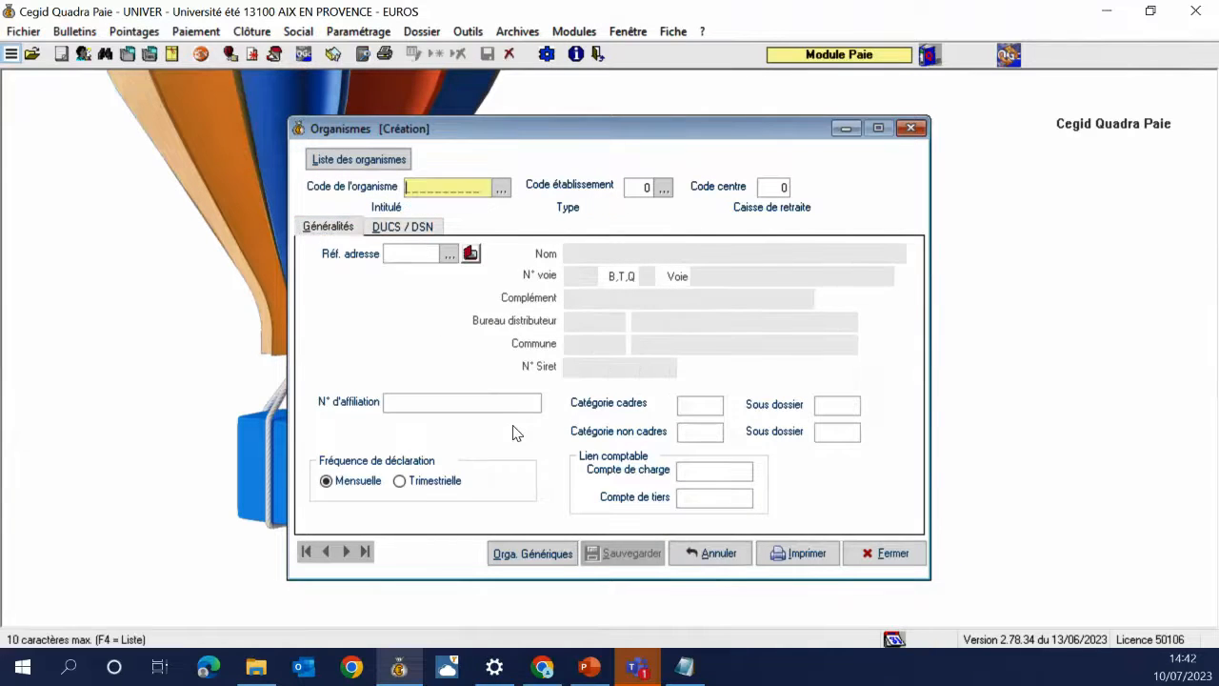
type("02")
key("Return")
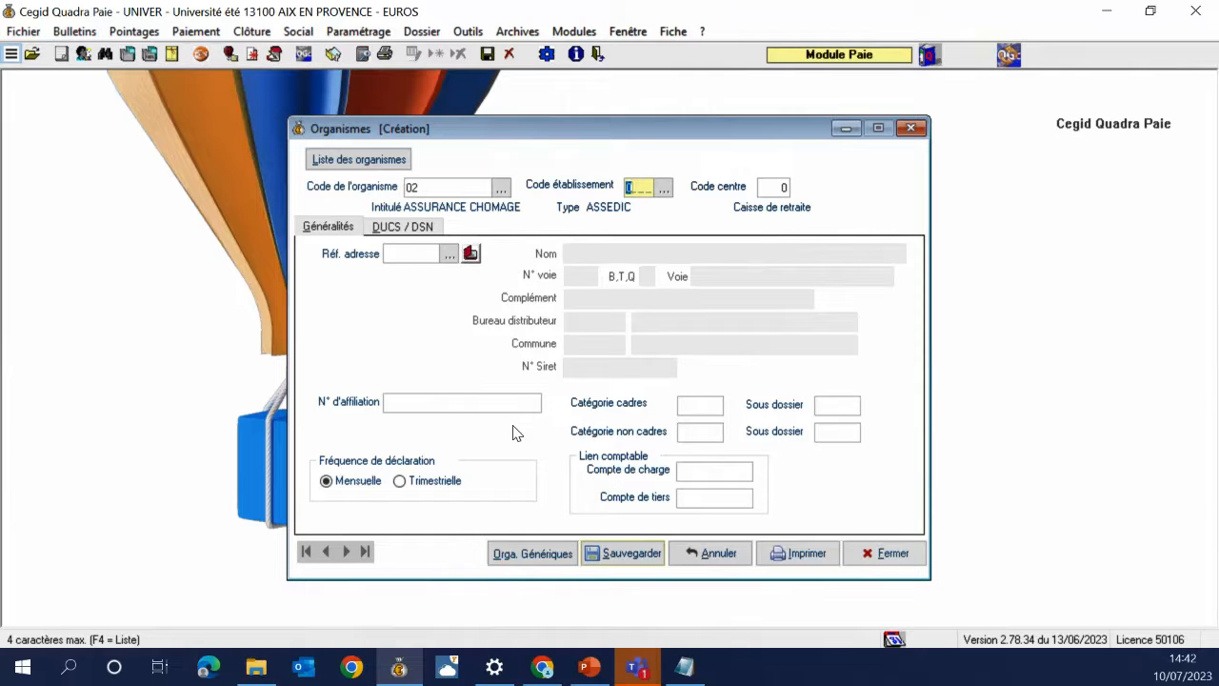
key("Return")
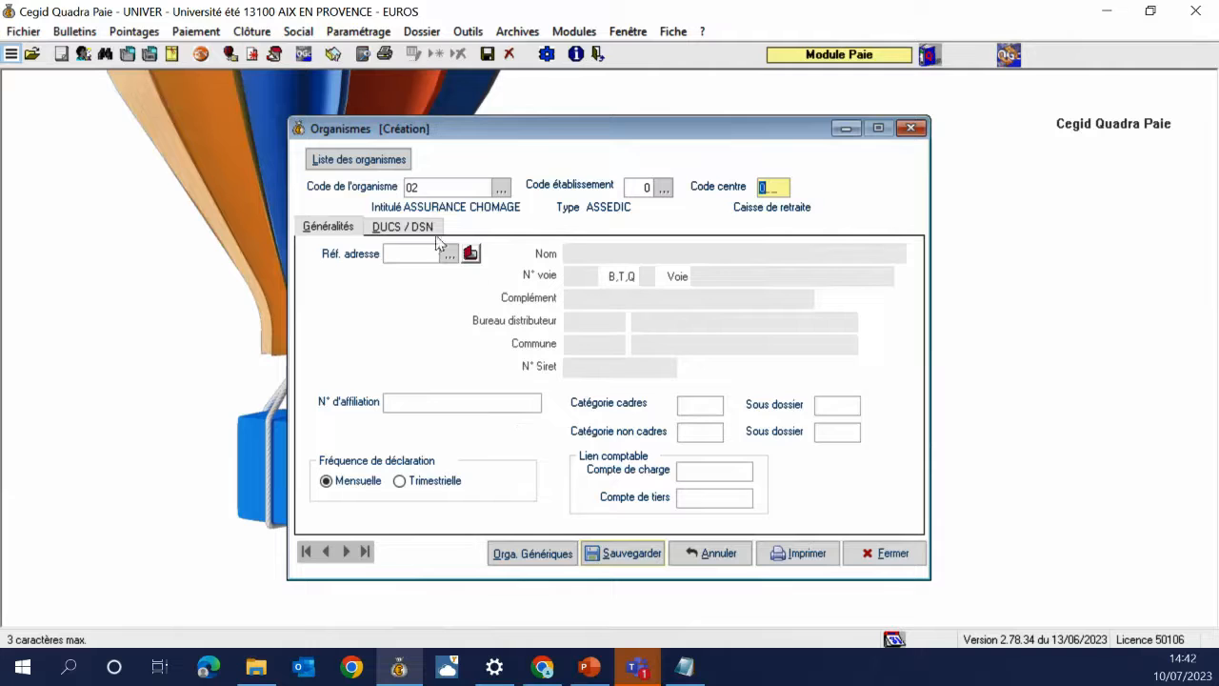
left_click(402, 229)
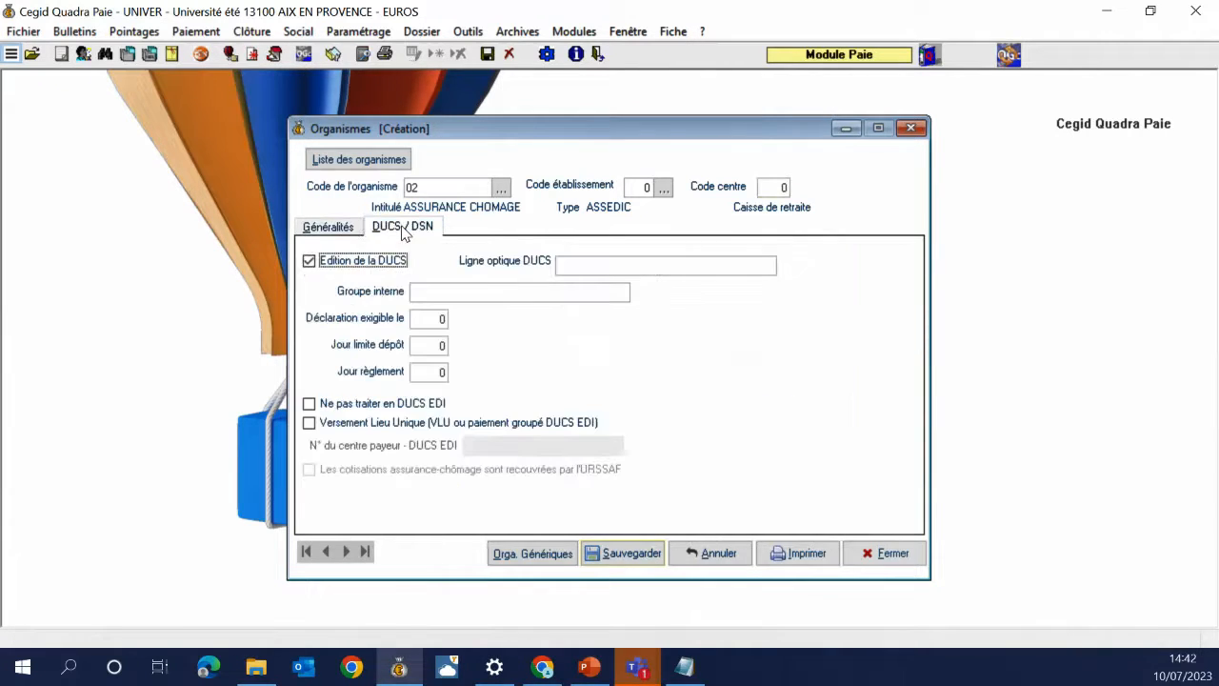
left_click(333, 229)
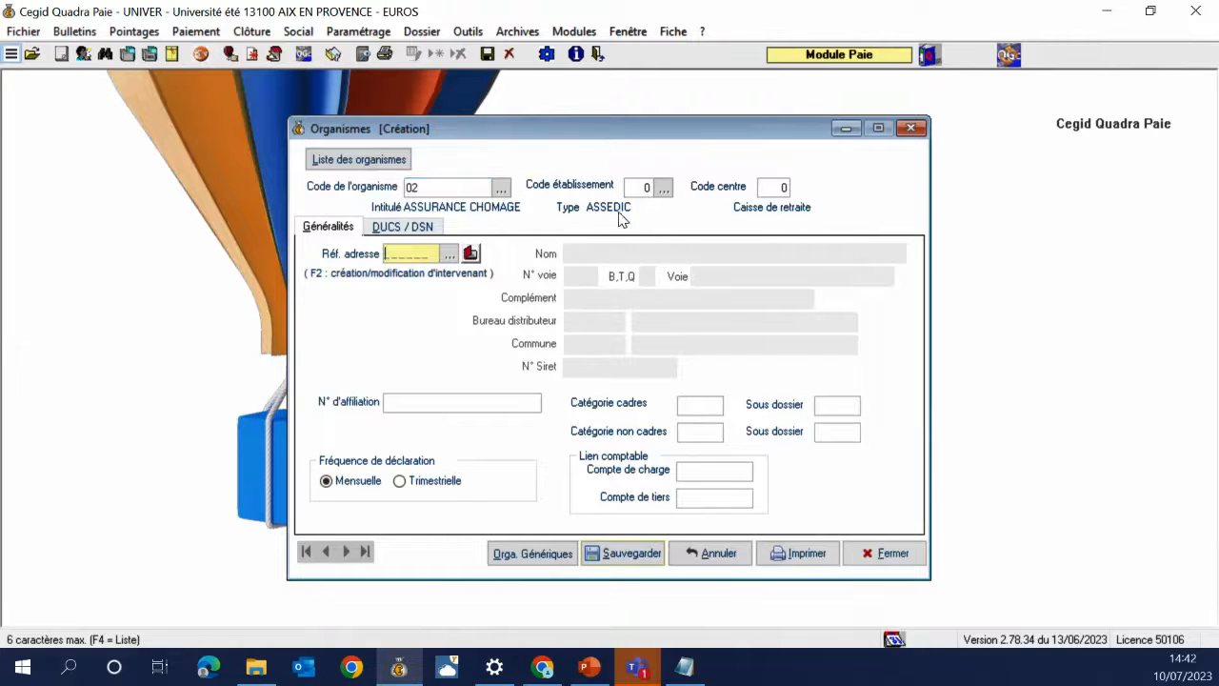
left_click(619, 555)
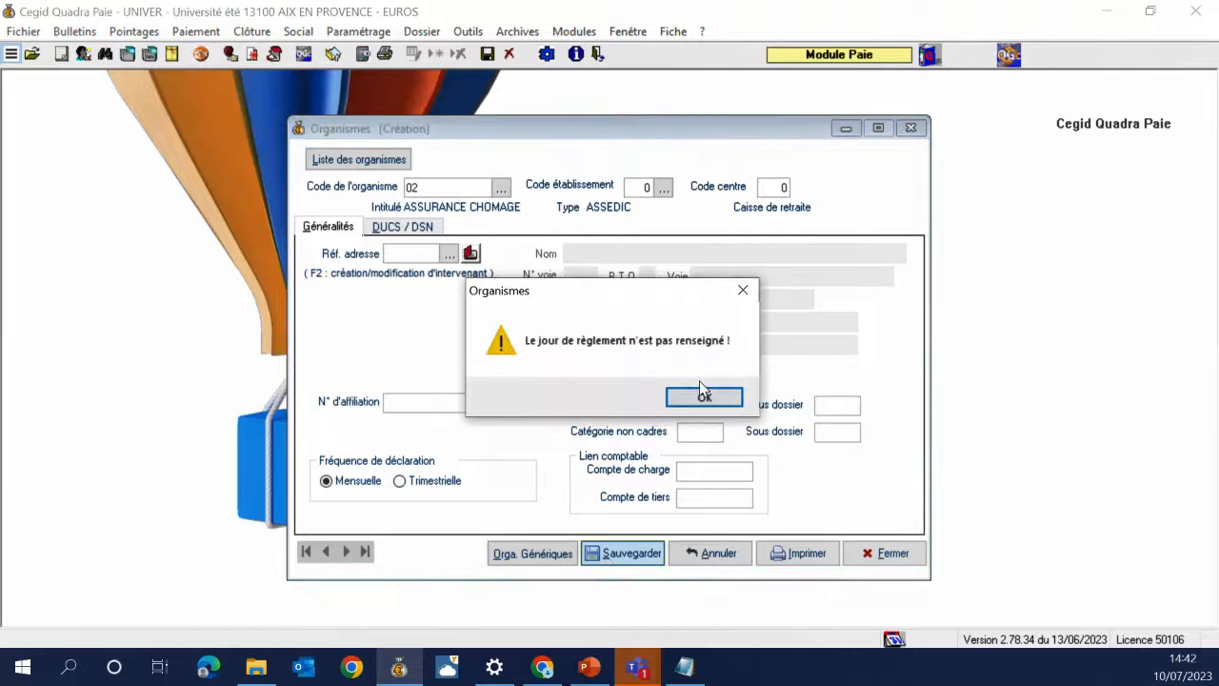
left_click(703, 395)
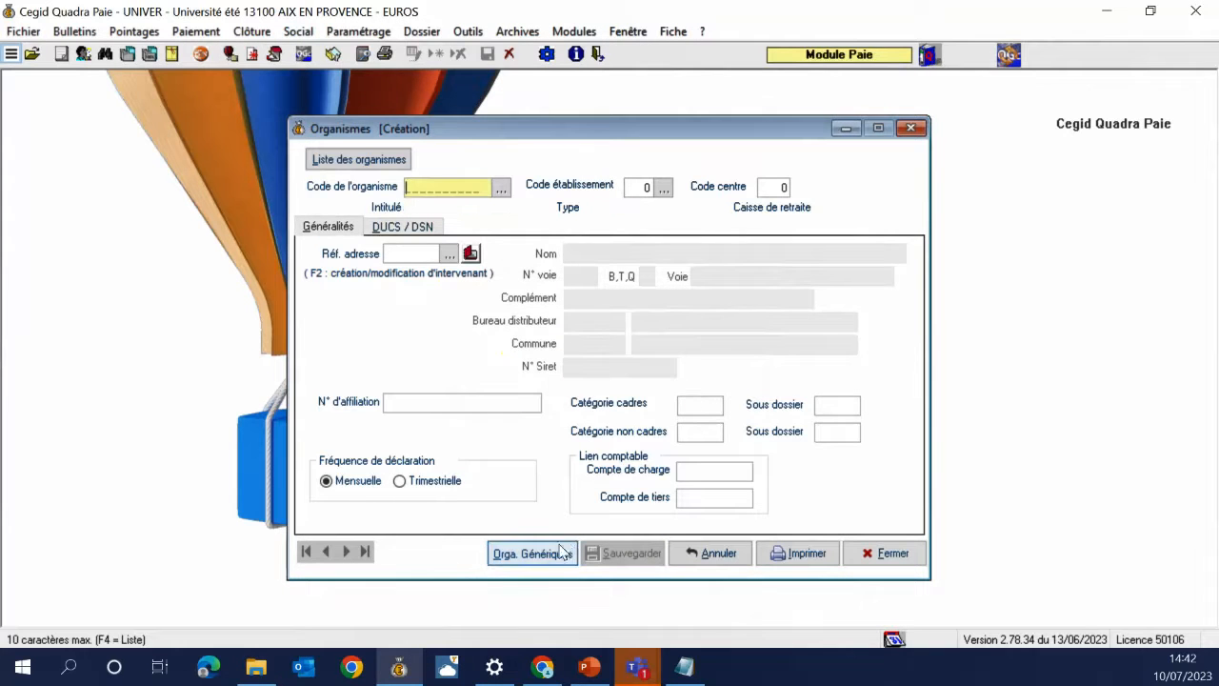
Reopen body 02 ASSURANCE CHOMAGE from the list and check its generic settings
left_click(360, 158)
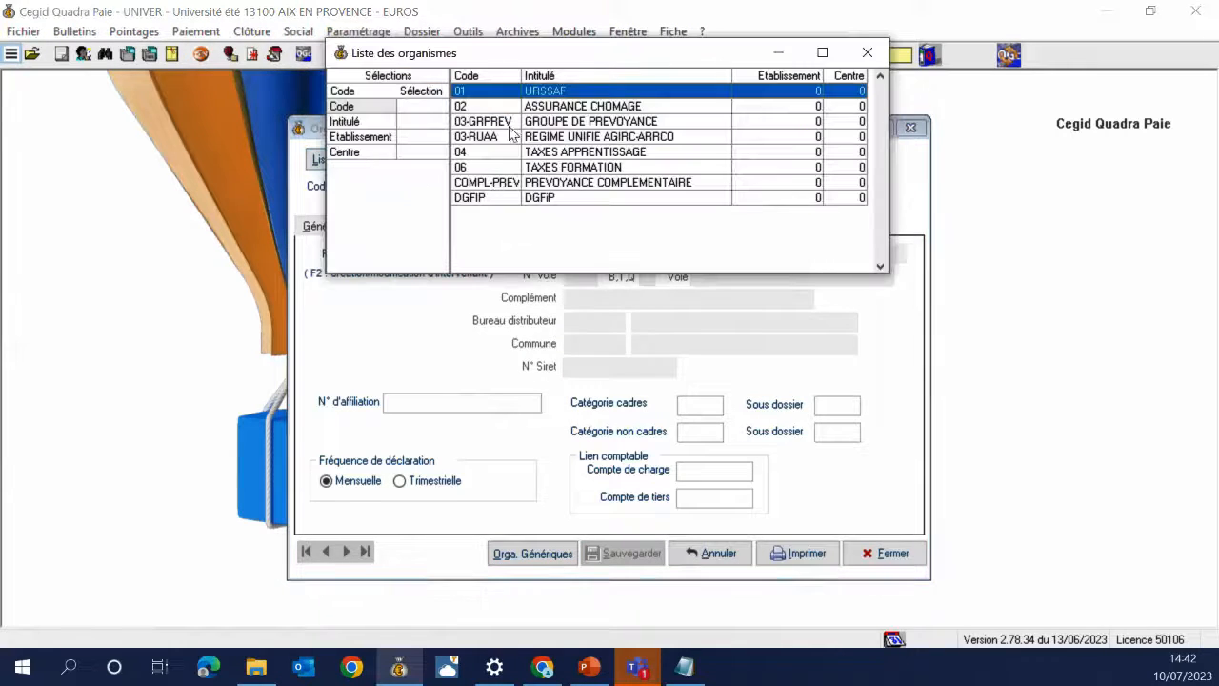
double_click(535, 110)
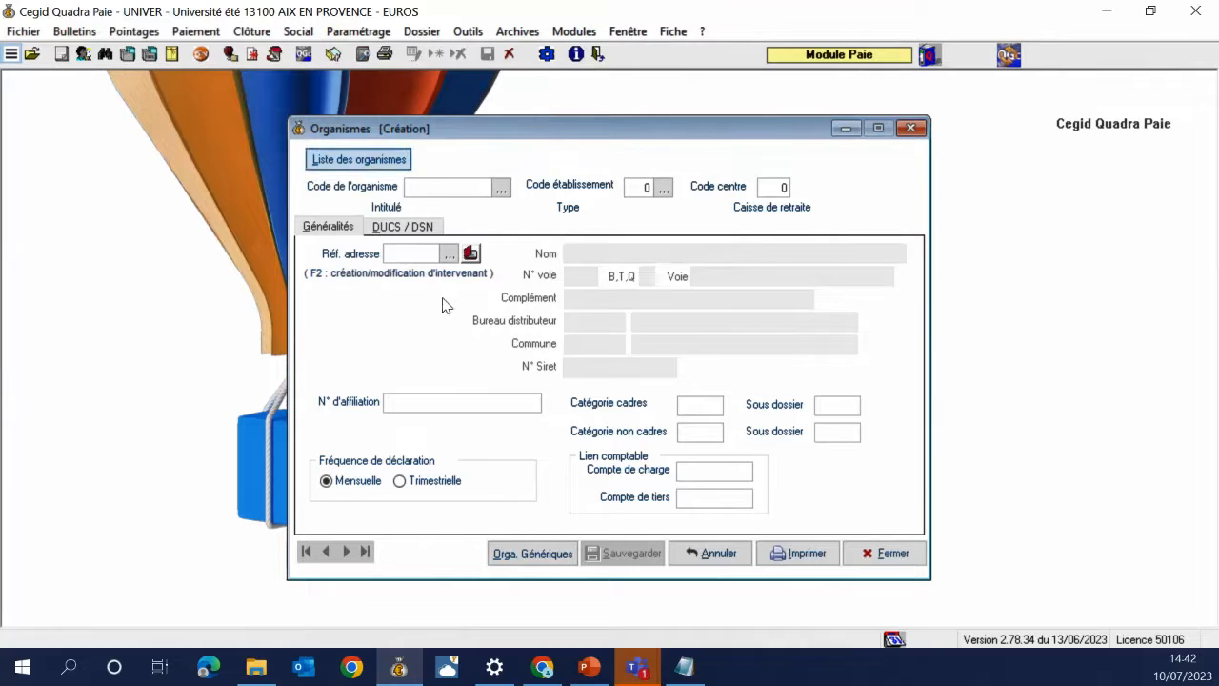
left_click(569, 554)
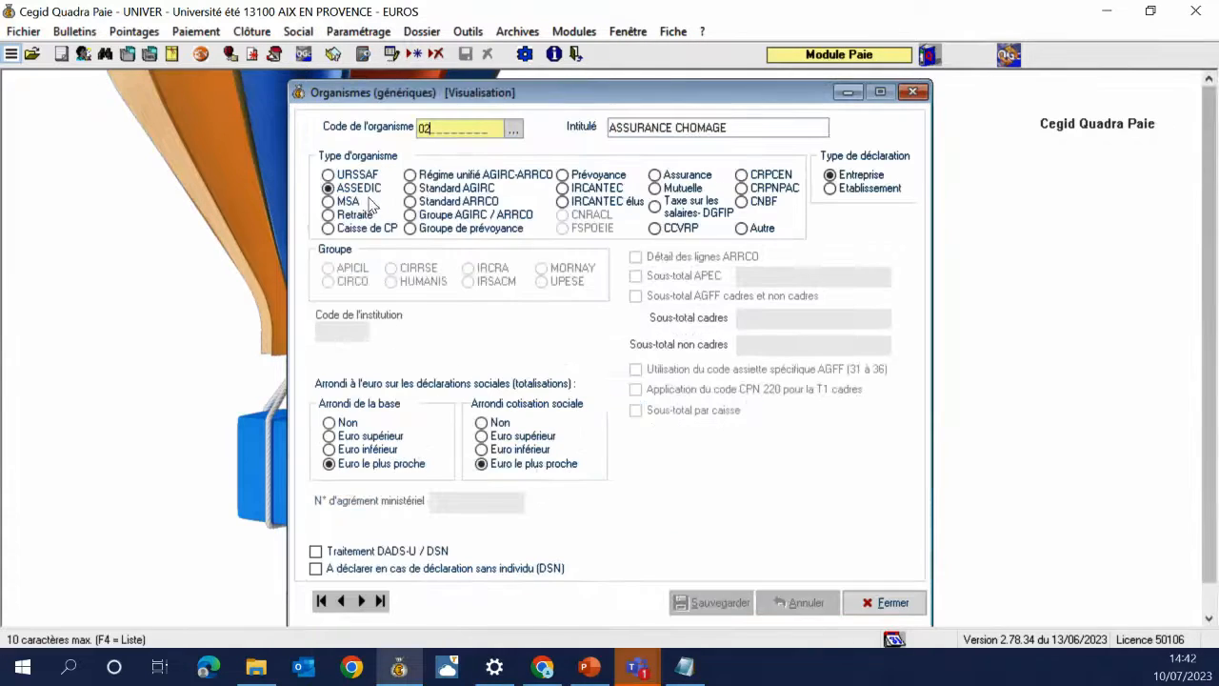
left_click(915, 93)
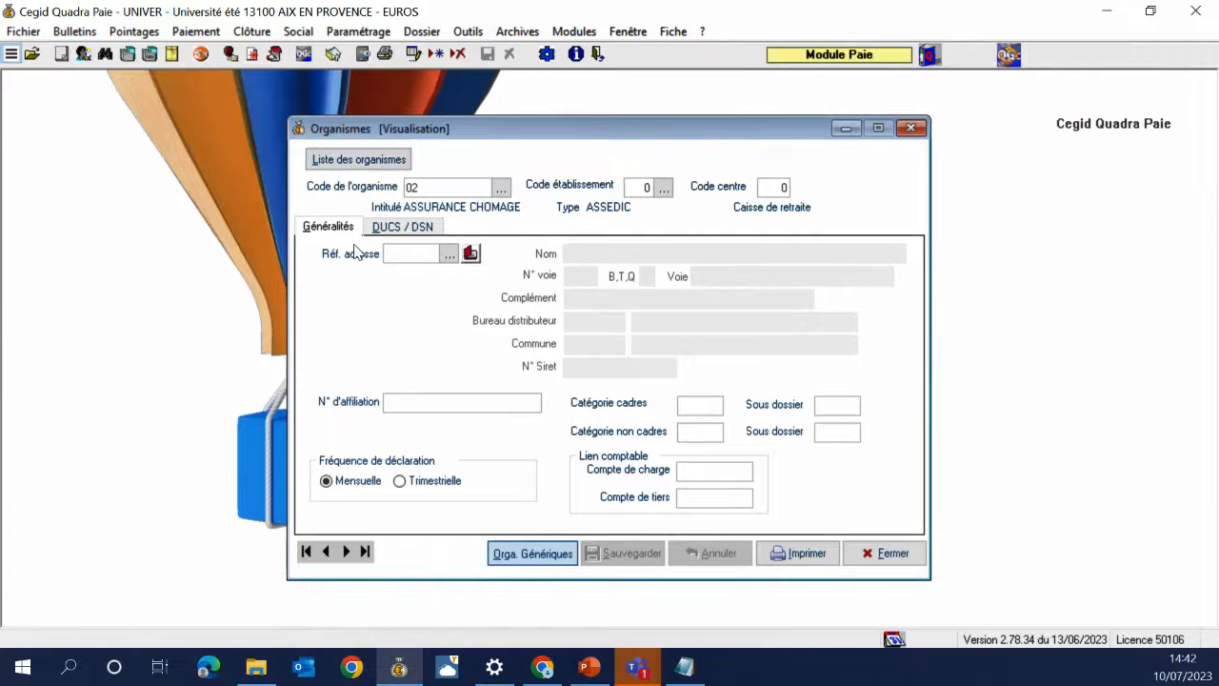
Create and save body 05 TAXE SUR LES SALAIRES, then close the Organismes window
key("Insert")
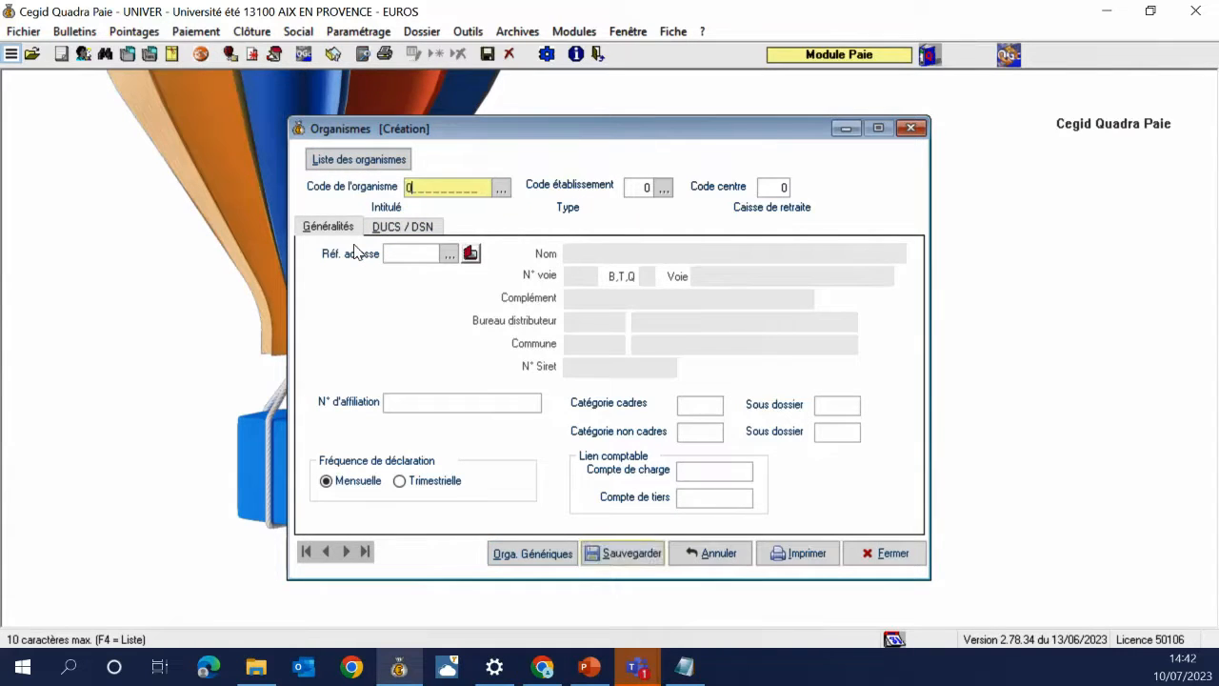
key("Return")
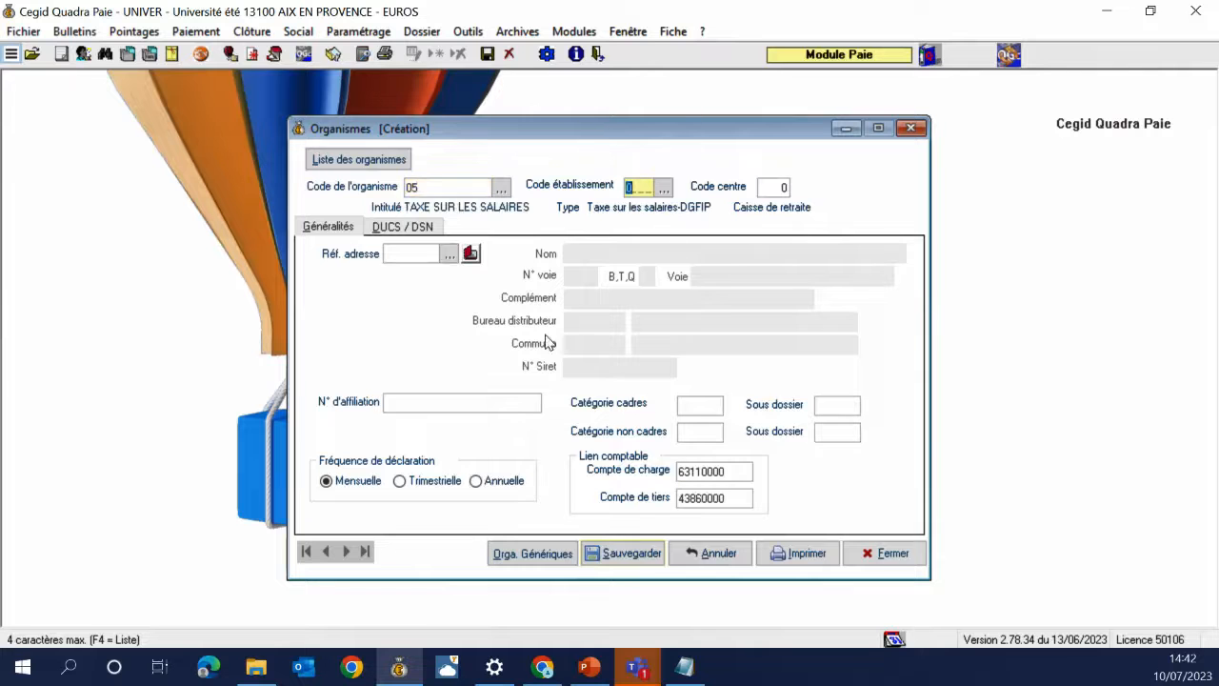
left_click(514, 555)
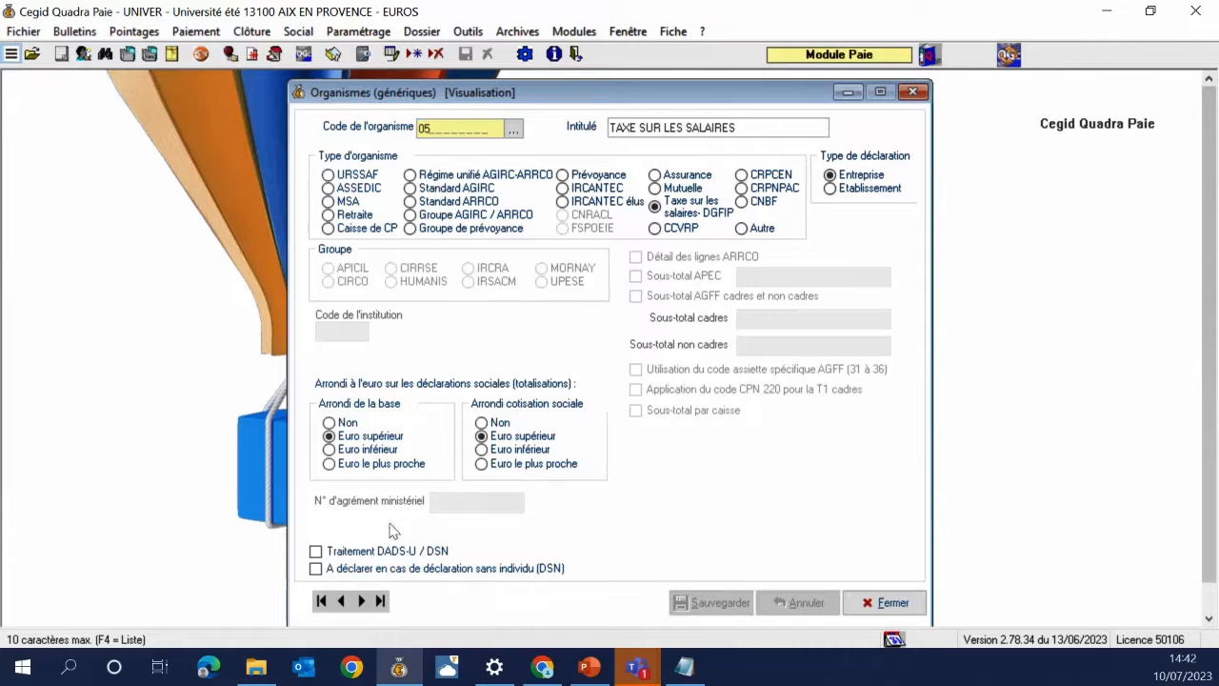
left_click(911, 93)
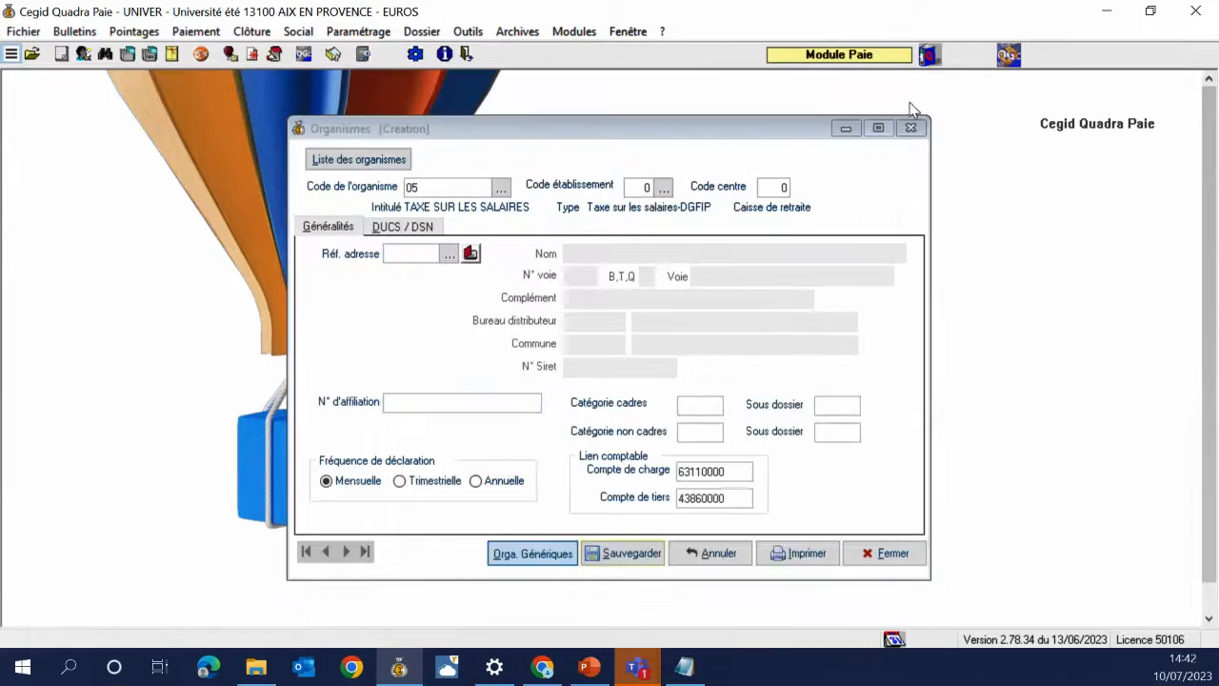
left_click(641, 560)
left_click(695, 400)
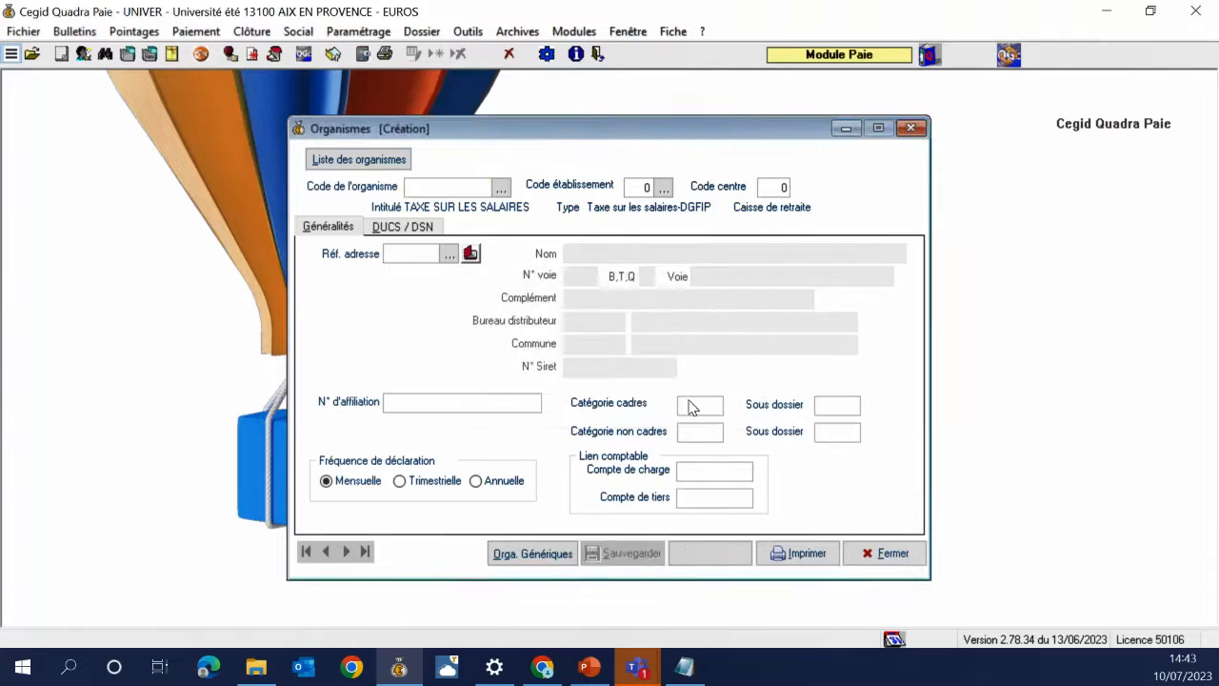
left_click(877, 555)
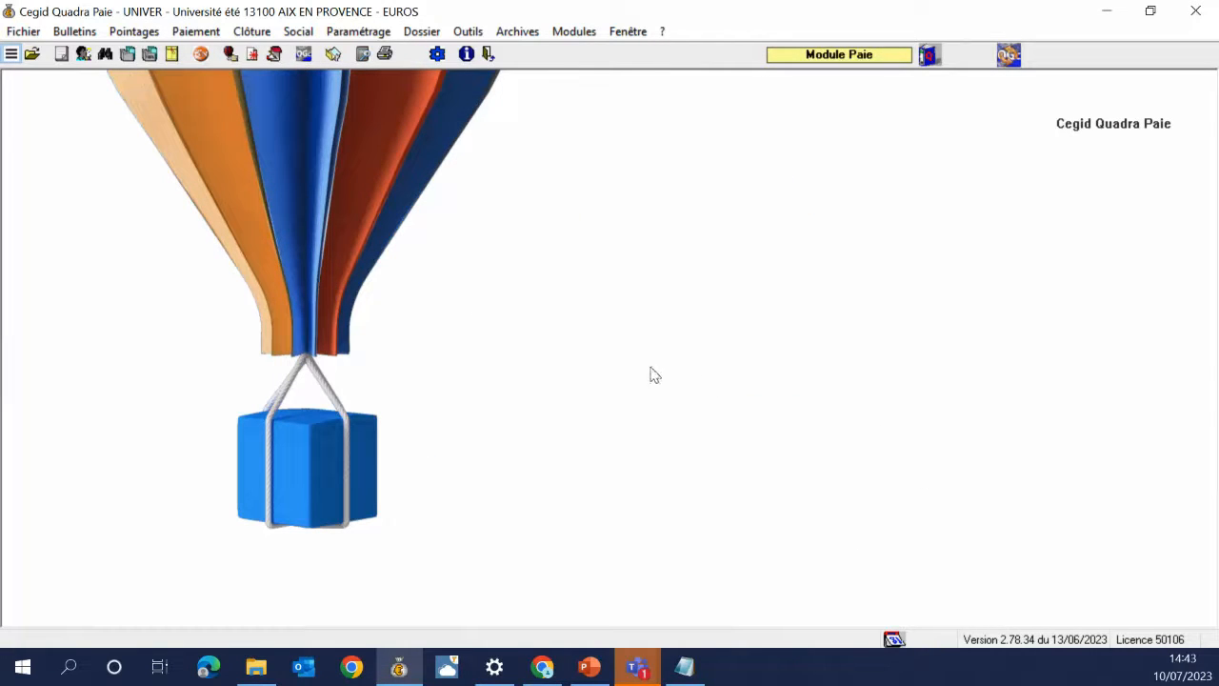
Reopen the UNIVER folder, declining the conventional tool and keeping the current OSS/OPE rate
left_click(1200, 18)
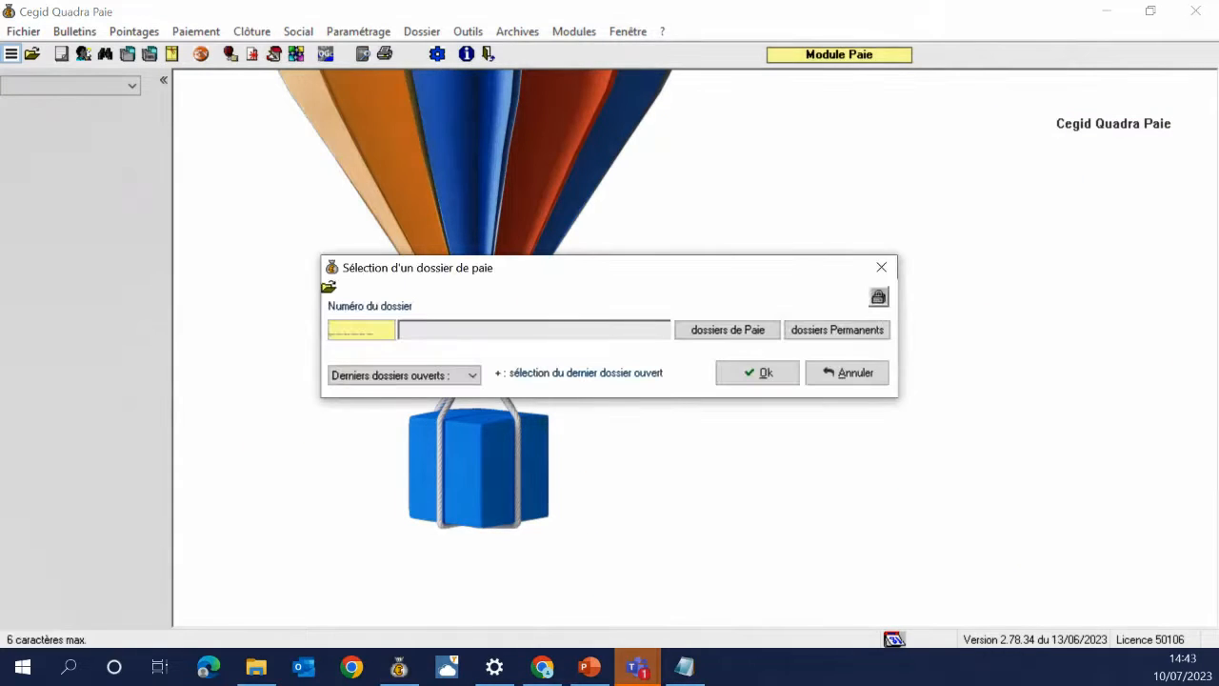
type("R")
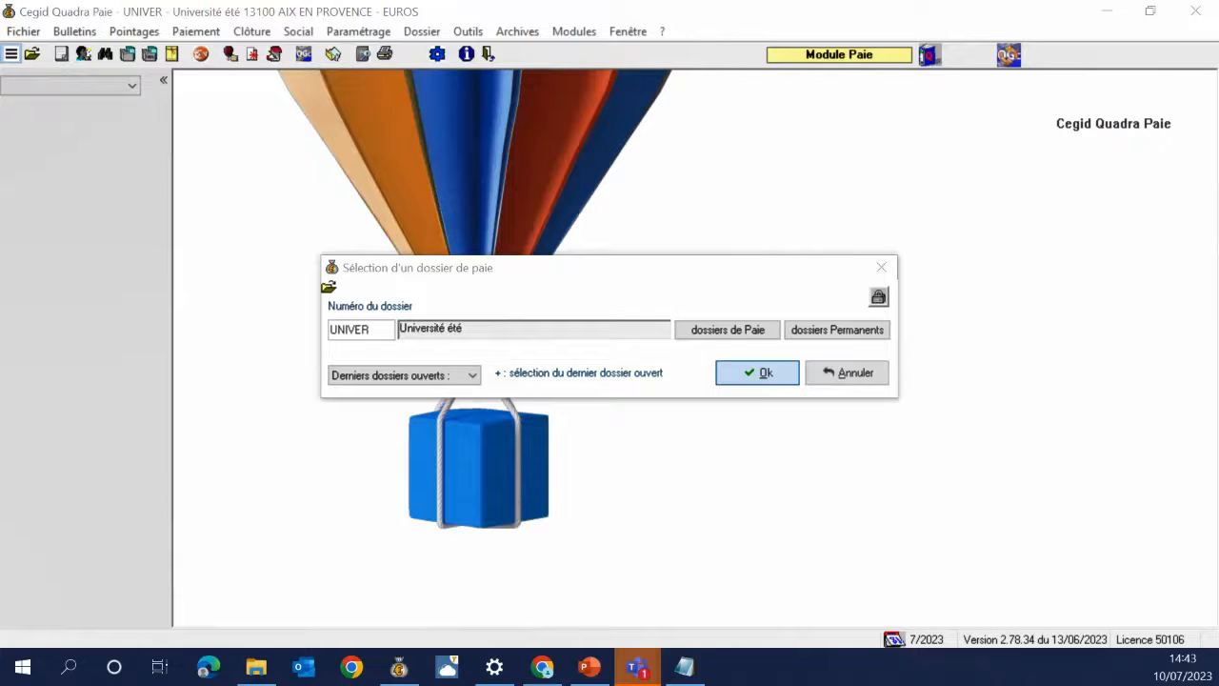
left_click_drag(234, 409, 452, 172)
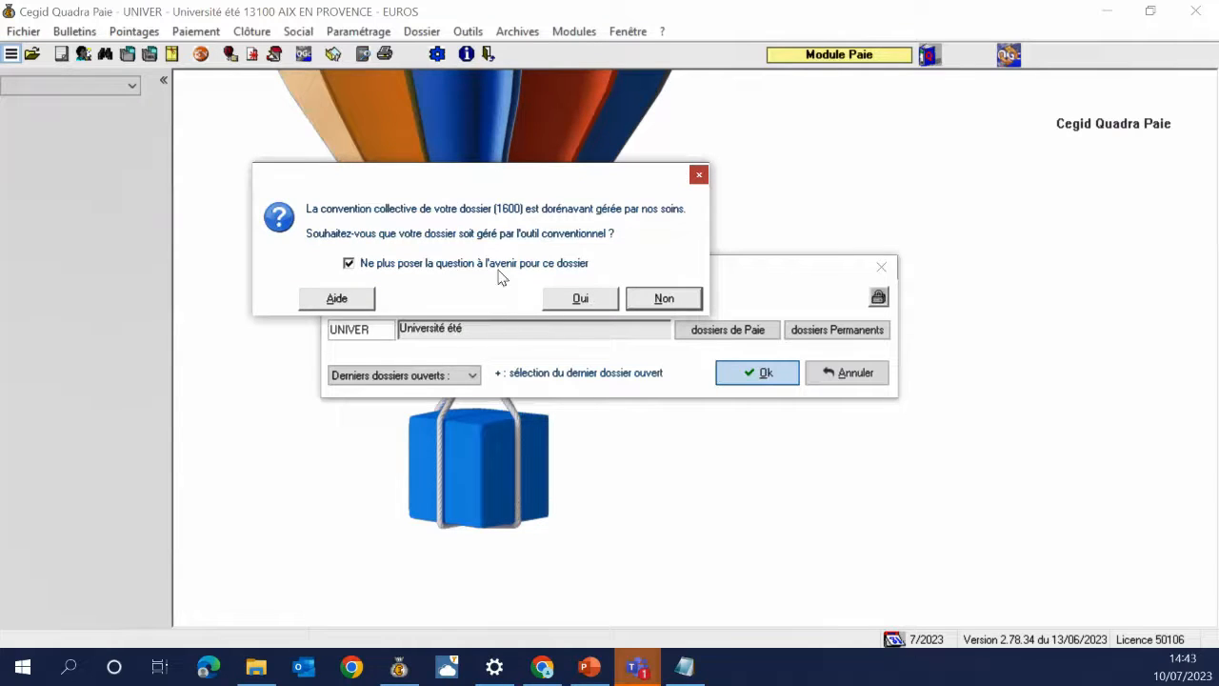
left_click(348, 268)
left_click(655, 301)
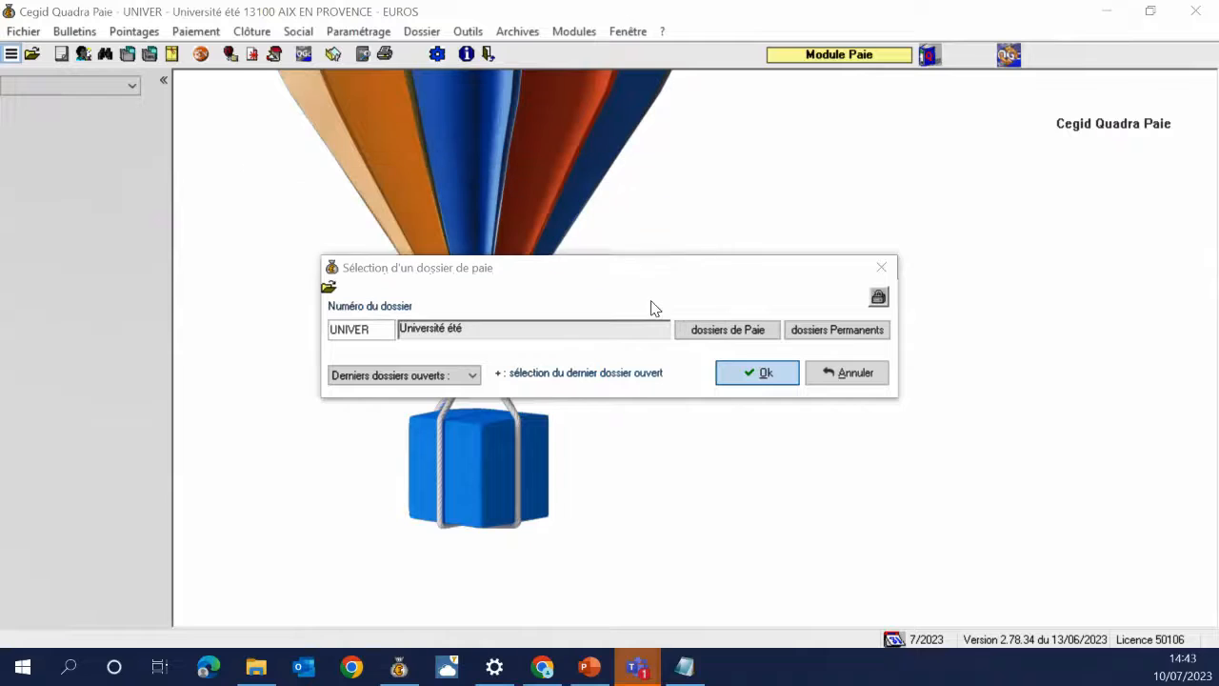
left_click_drag(640, 265, 598, 183)
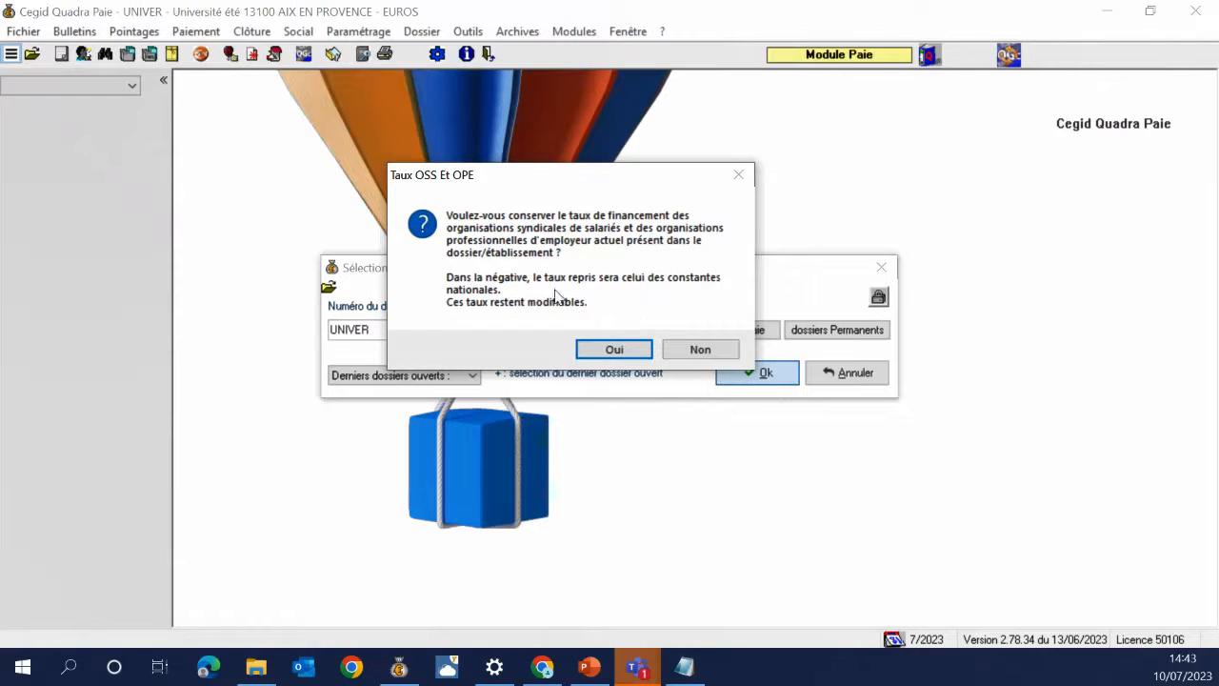
left_click(634, 354)
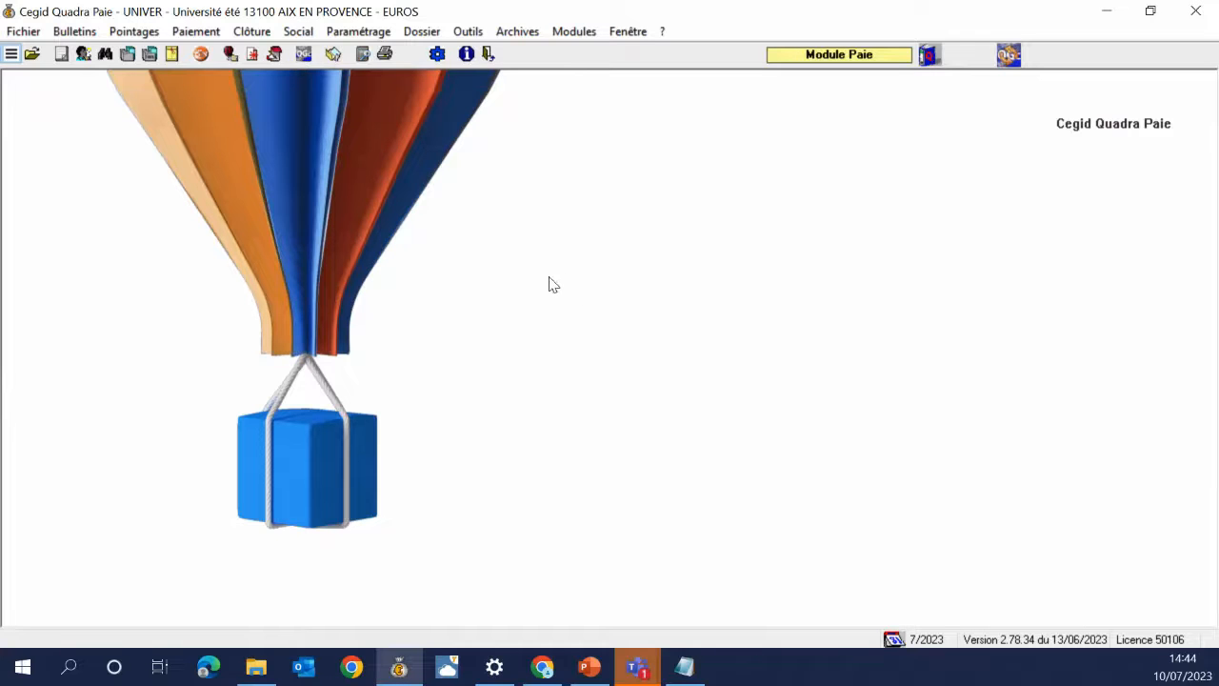
Open Dossiers / Etablissements and review the convention, Paie, general and bank tabs
left_click(358, 31)
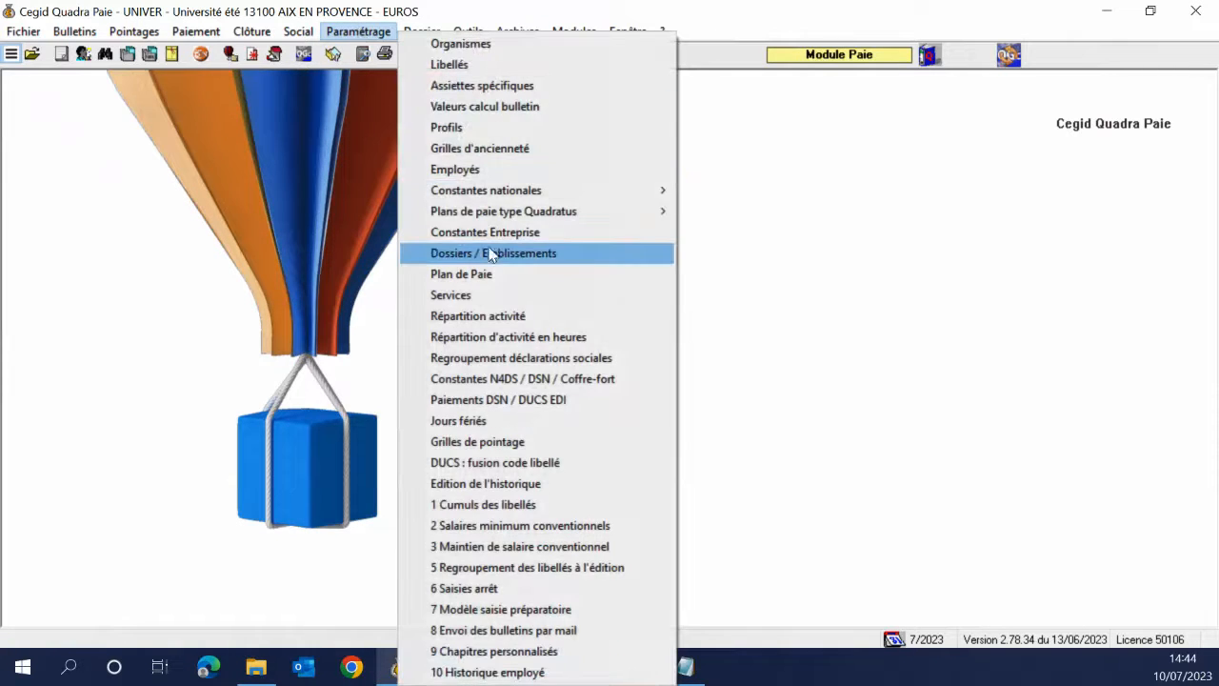
left_click(491, 253)
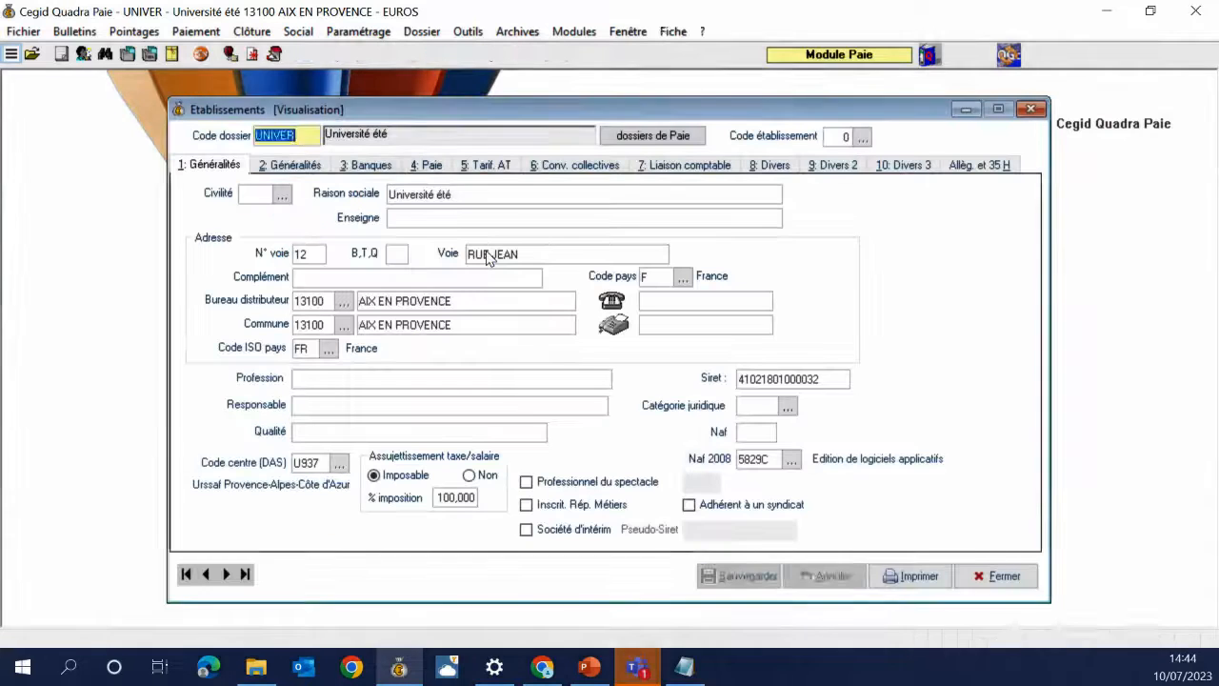
key("alt+5")
left_click(562, 169)
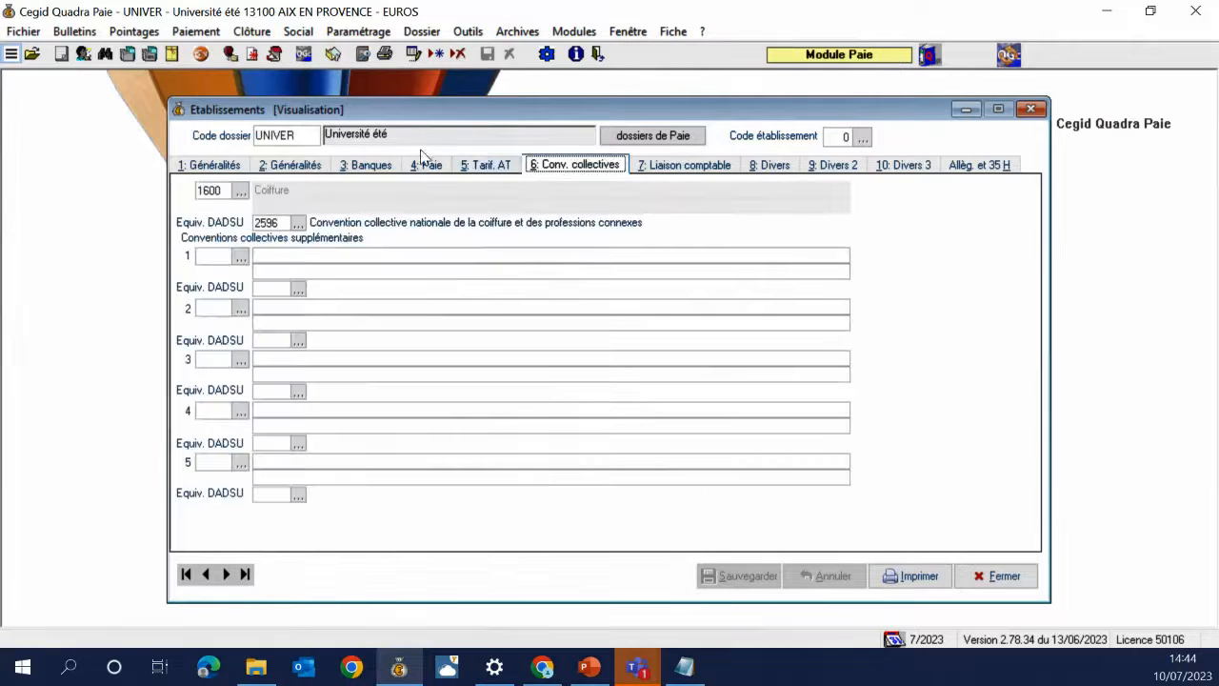
left_click(424, 162)
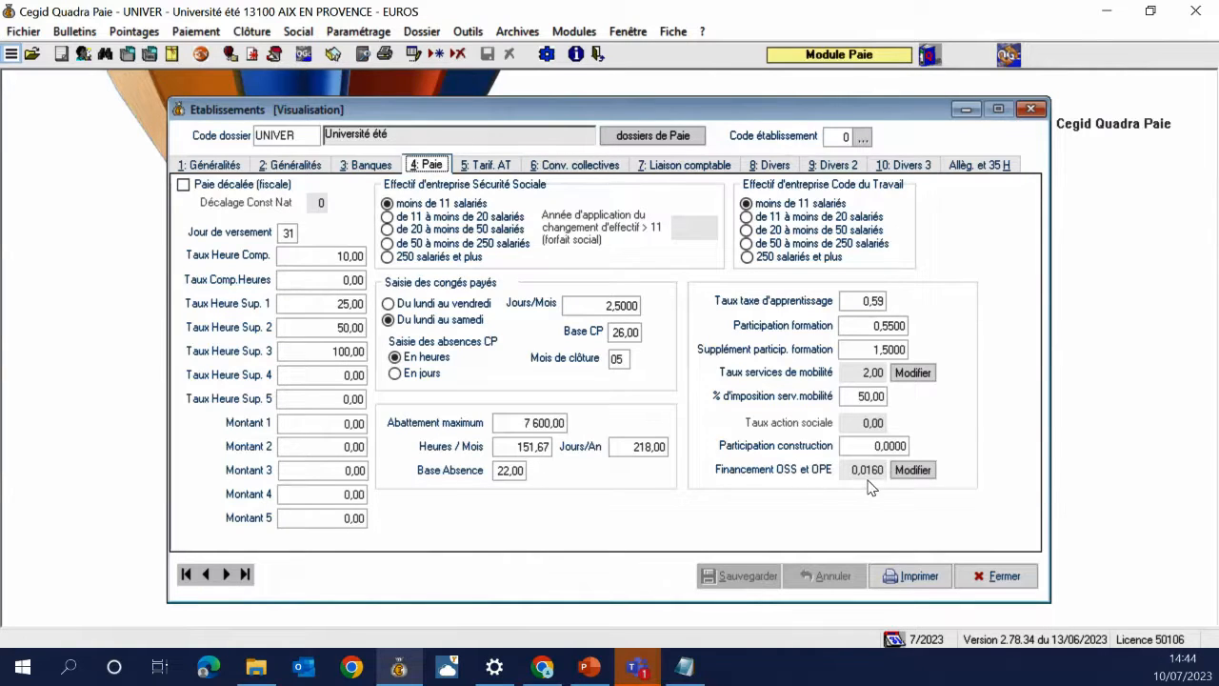
left_click(209, 164)
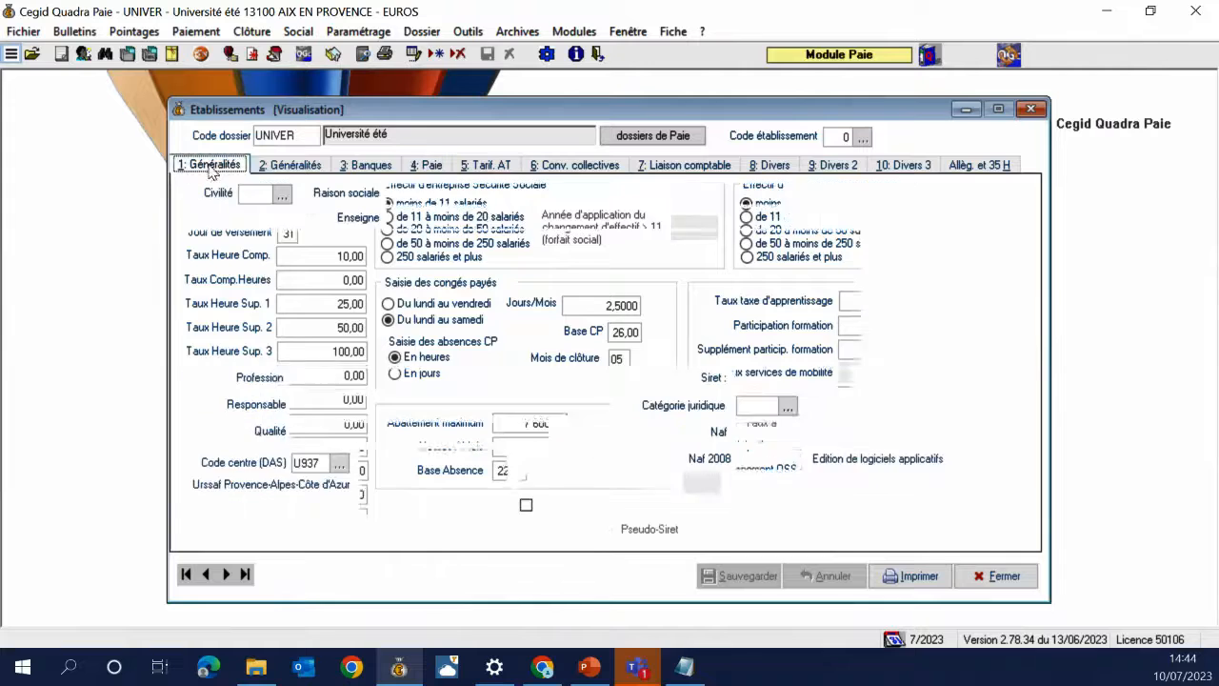
left_click(296, 165)
left_click(367, 167)
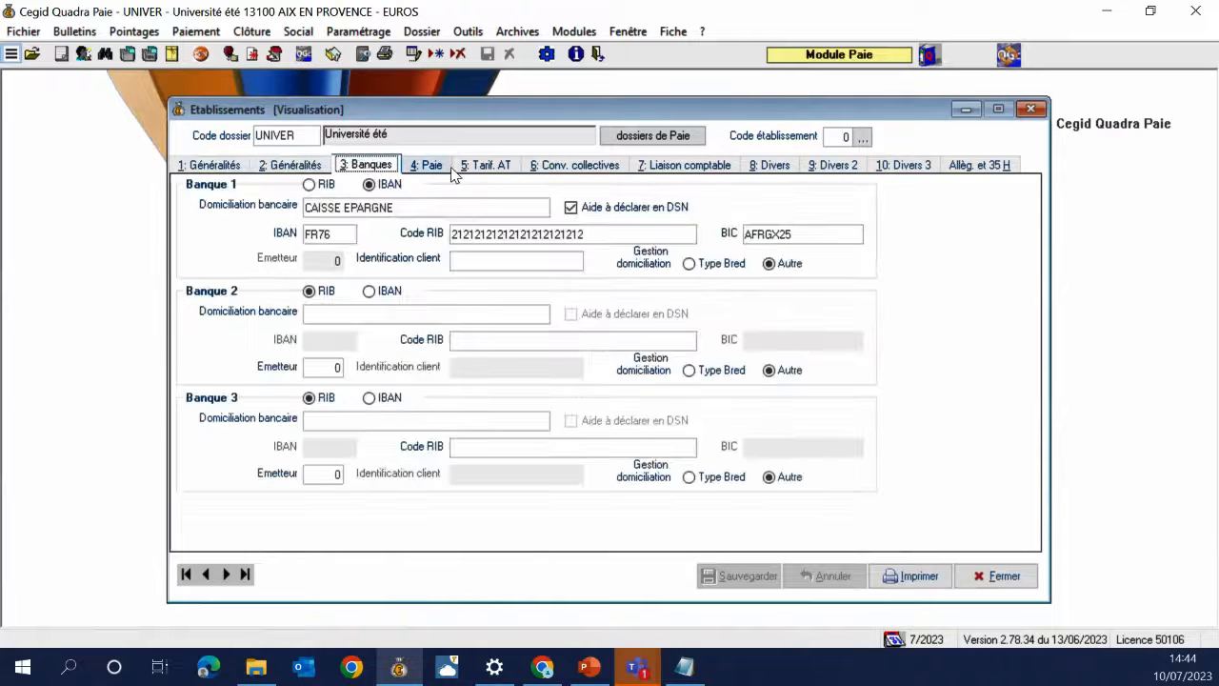
Review the rate, AT, convention and 35-hour tabs, then open payslip printing for UNIVER 7/2023
left_click(435, 167)
left_click(483, 168)
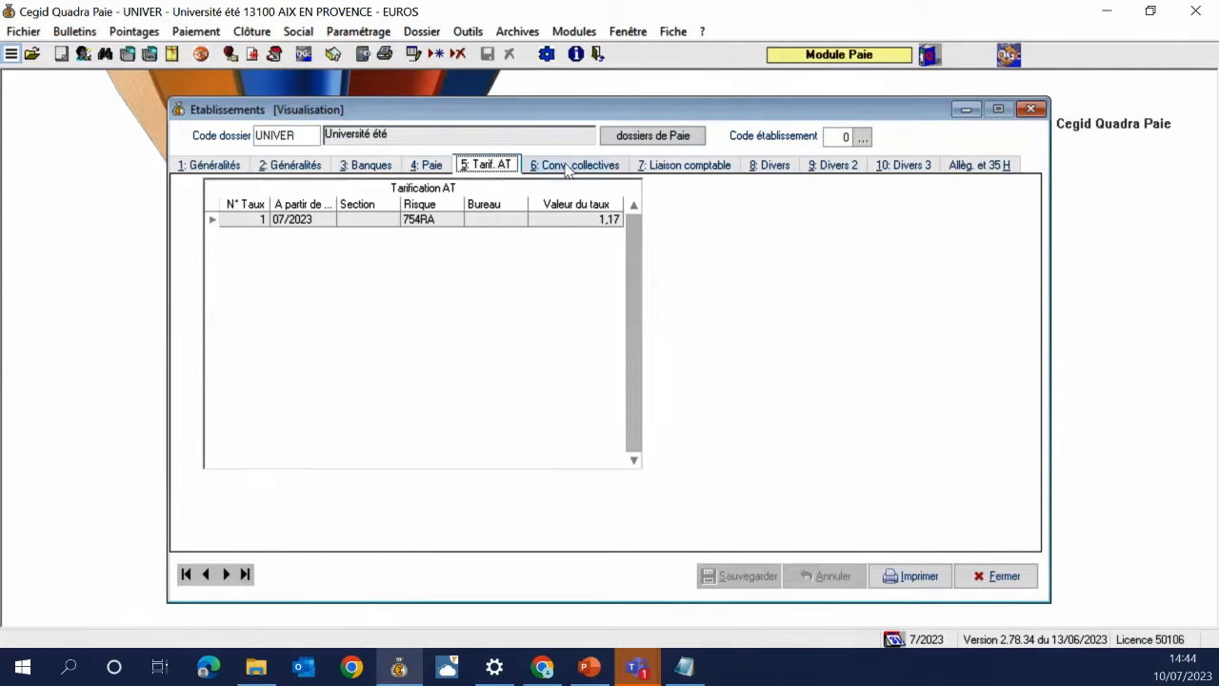
left_click(571, 167)
left_click(969, 167)
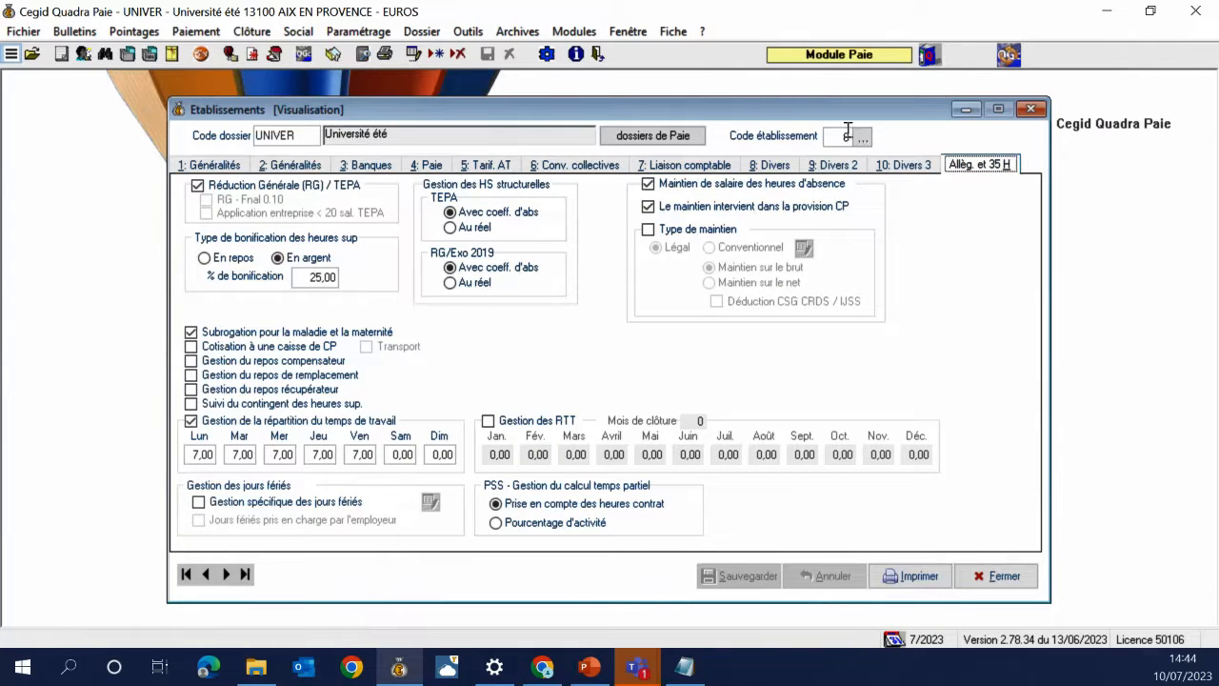
left_click(1032, 110)
key("alt+Tab")
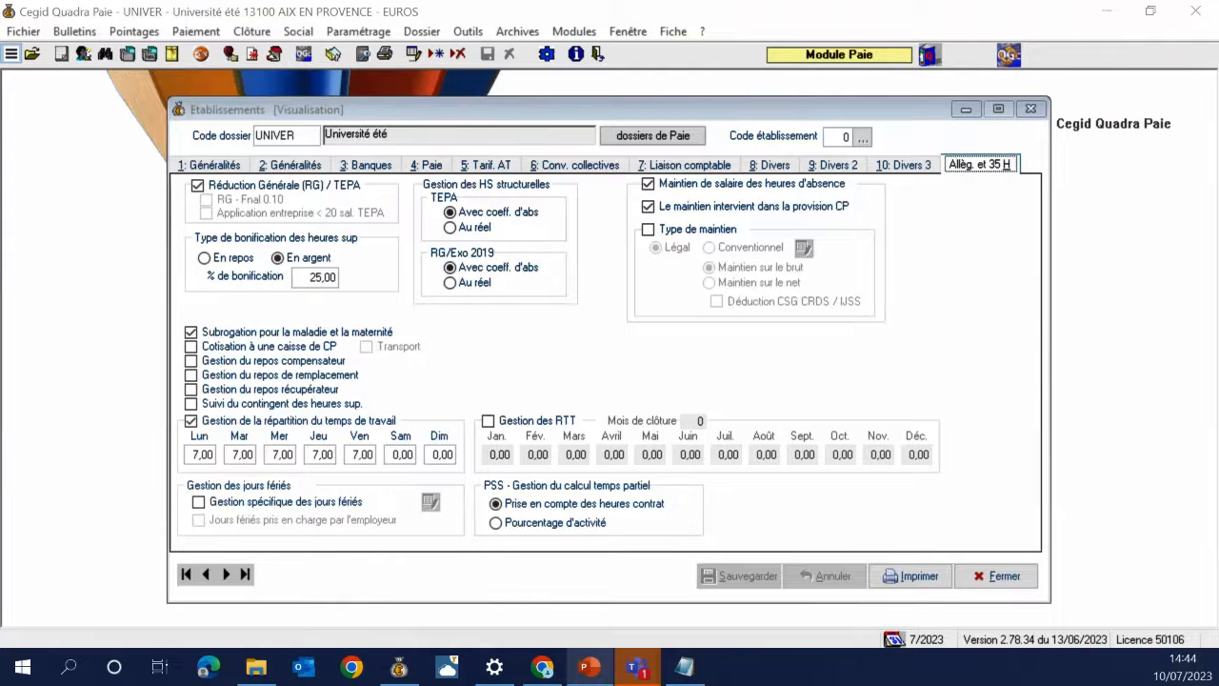
left_click(1028, 111)
left_click(72, 30)
left_click(86, 74)
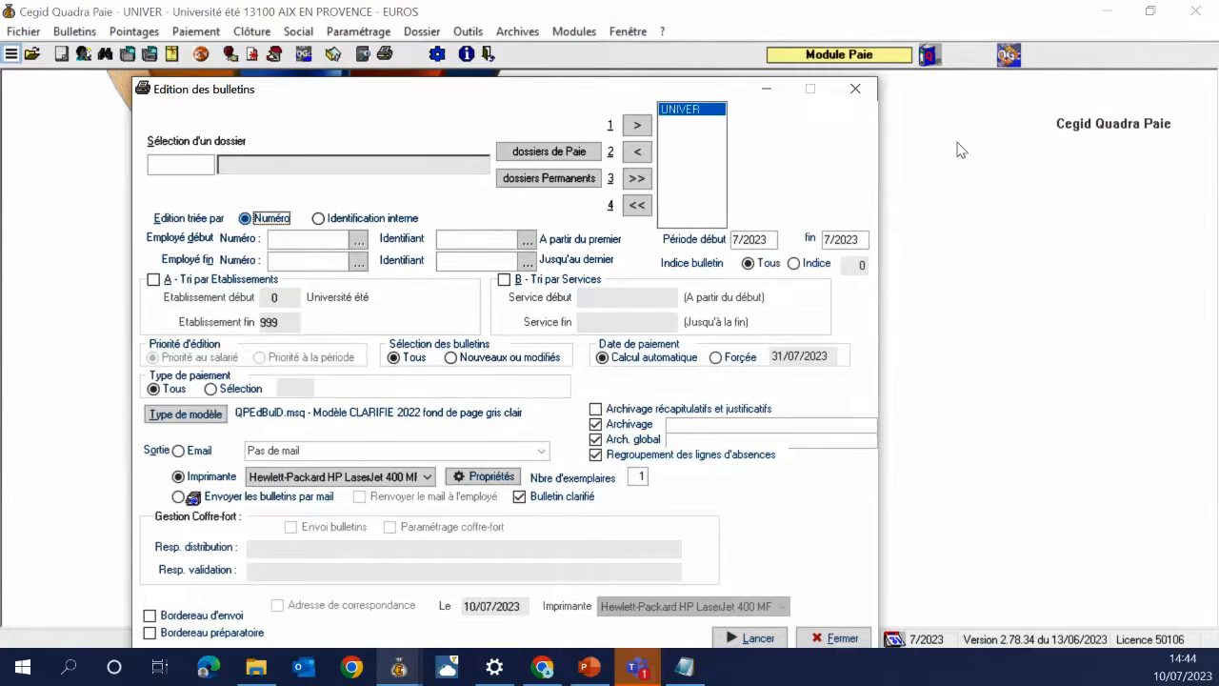
Close payslip printing and check the DSN payment methods, all SEPA debits from Caisse Epargne
left_click(855, 88)
left_click(358, 31)
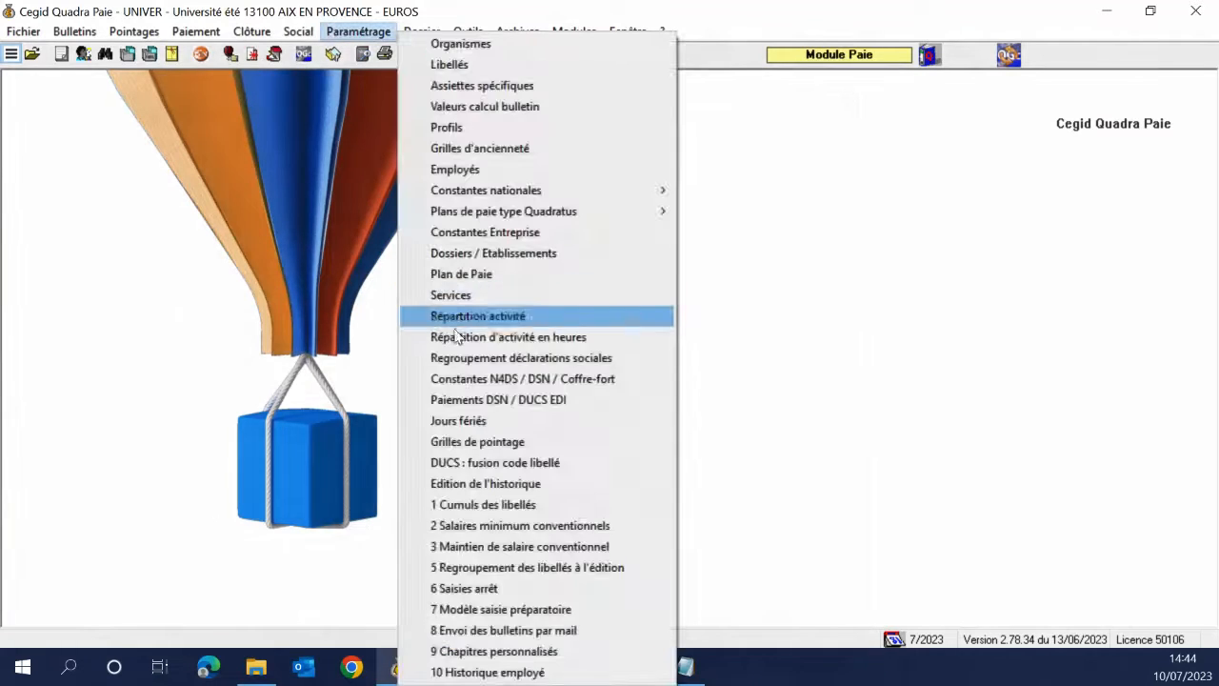
left_click(467, 402)
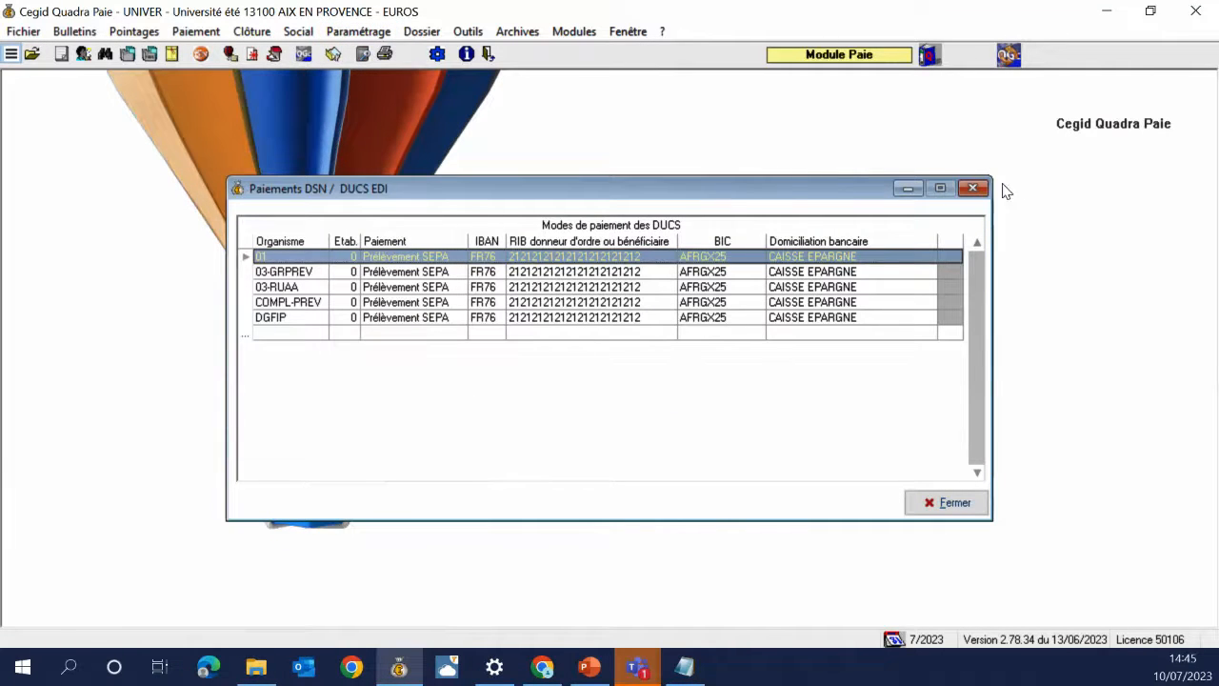
left_click(972, 189)
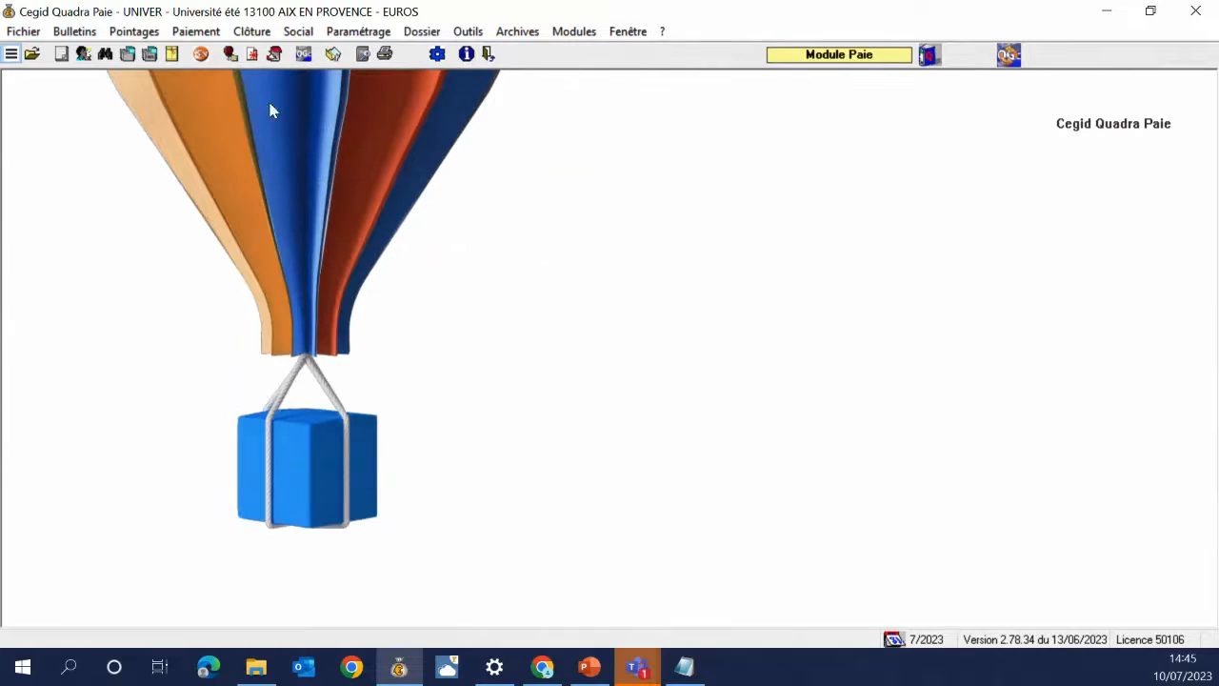
left_click(358, 32)
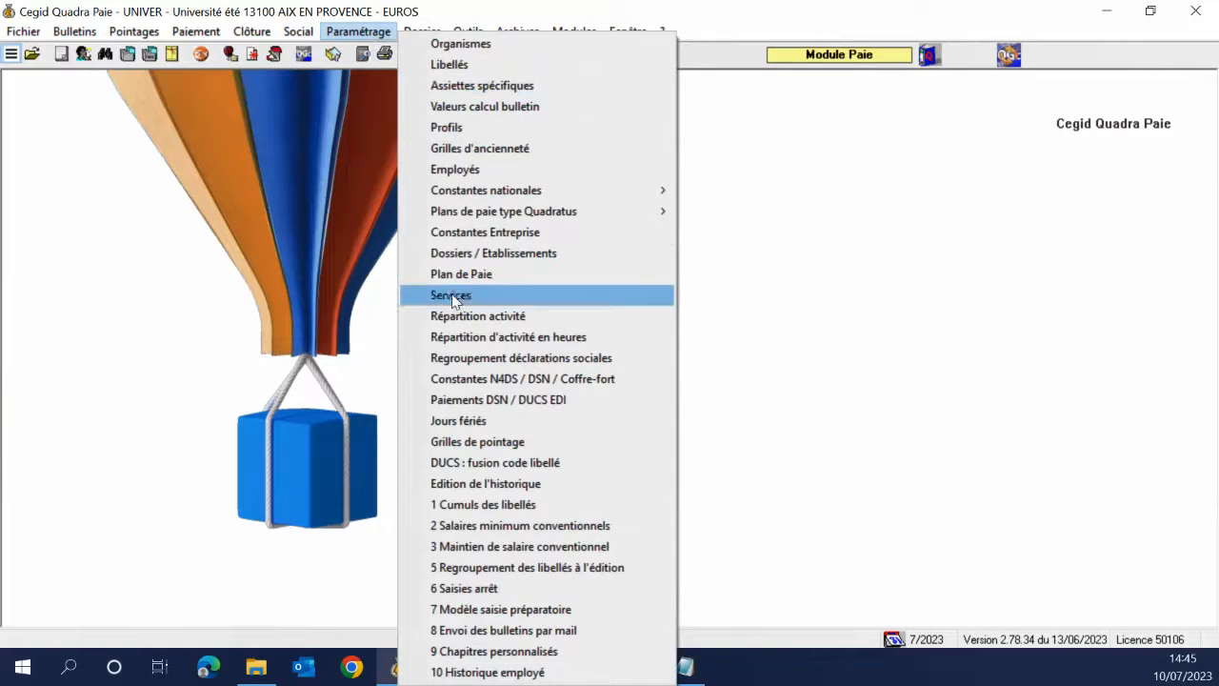
Regenerate the 2023 public holidays for country code F, then close Jours Fériés
left_click(466, 422)
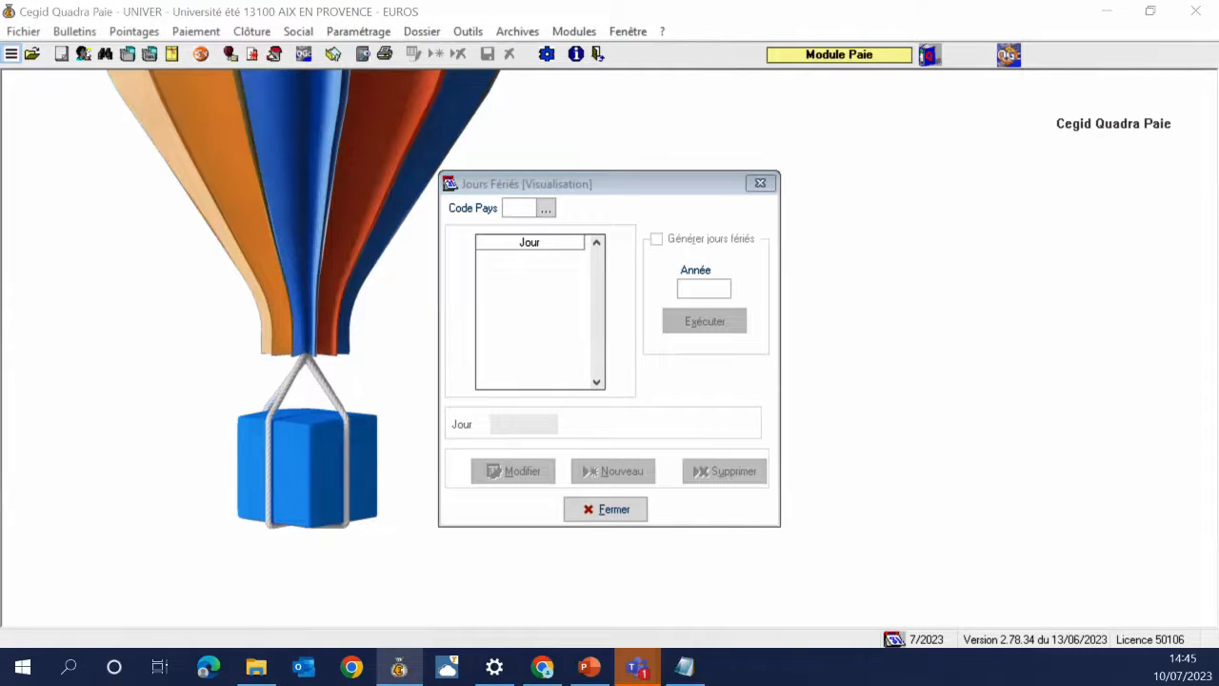
type("F")
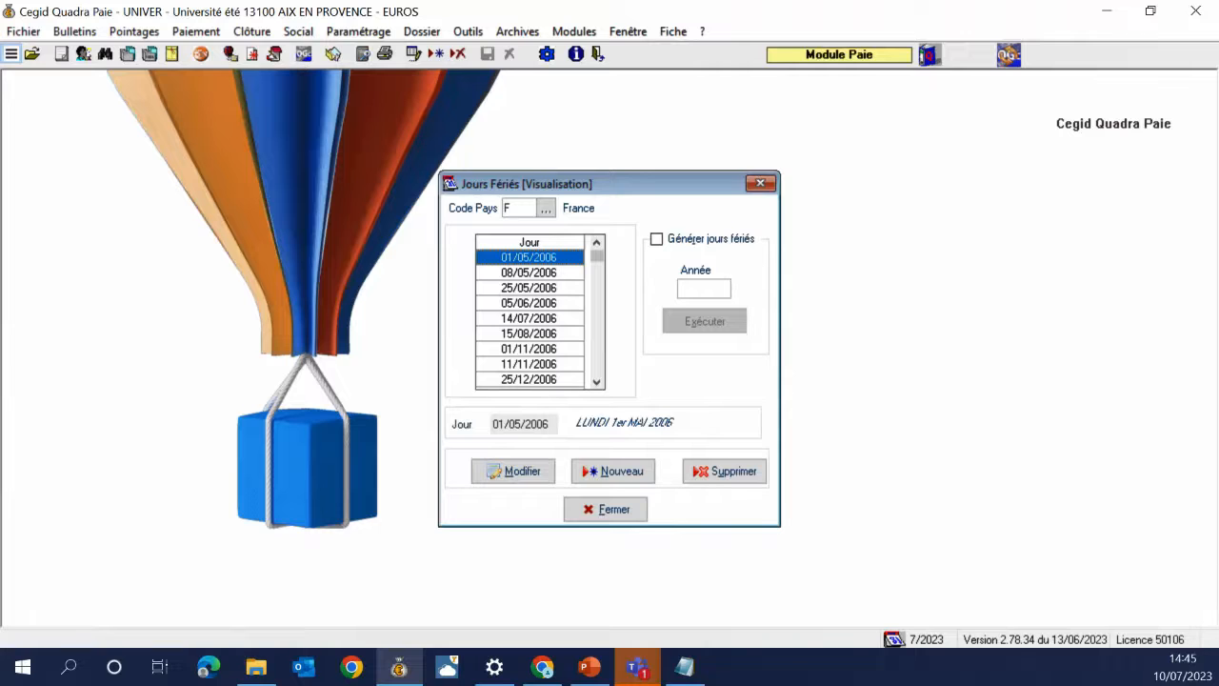
left_click(666, 242)
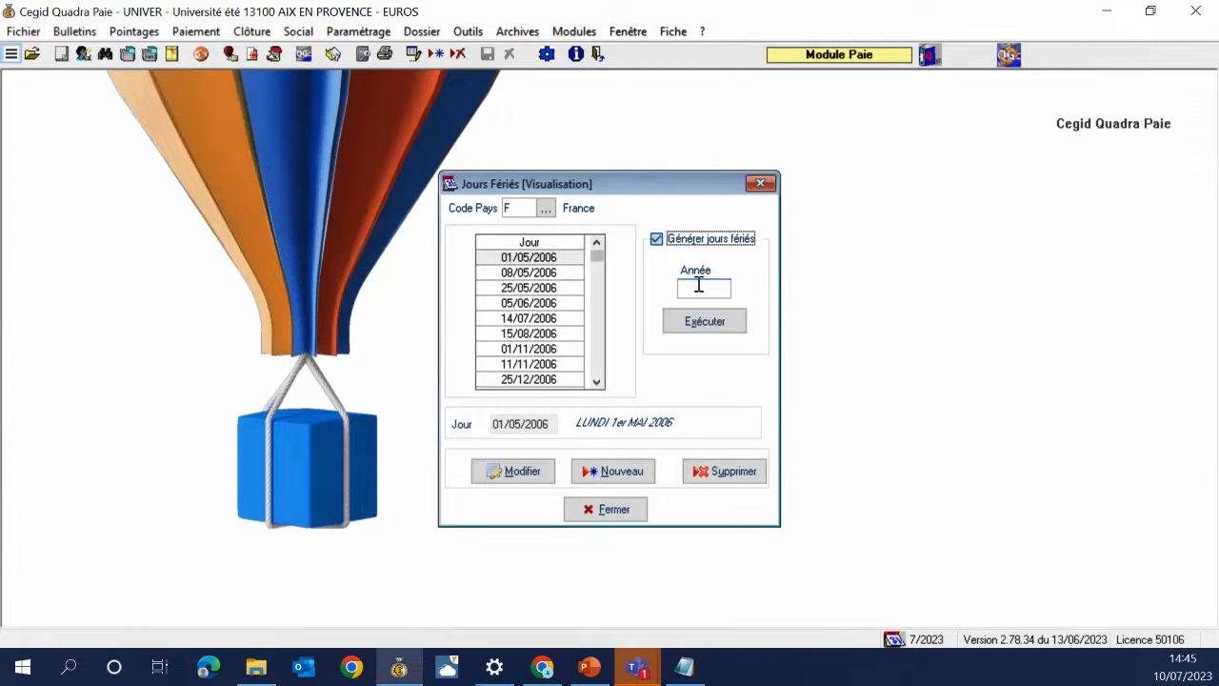
left_click(696, 286)
type("2023")
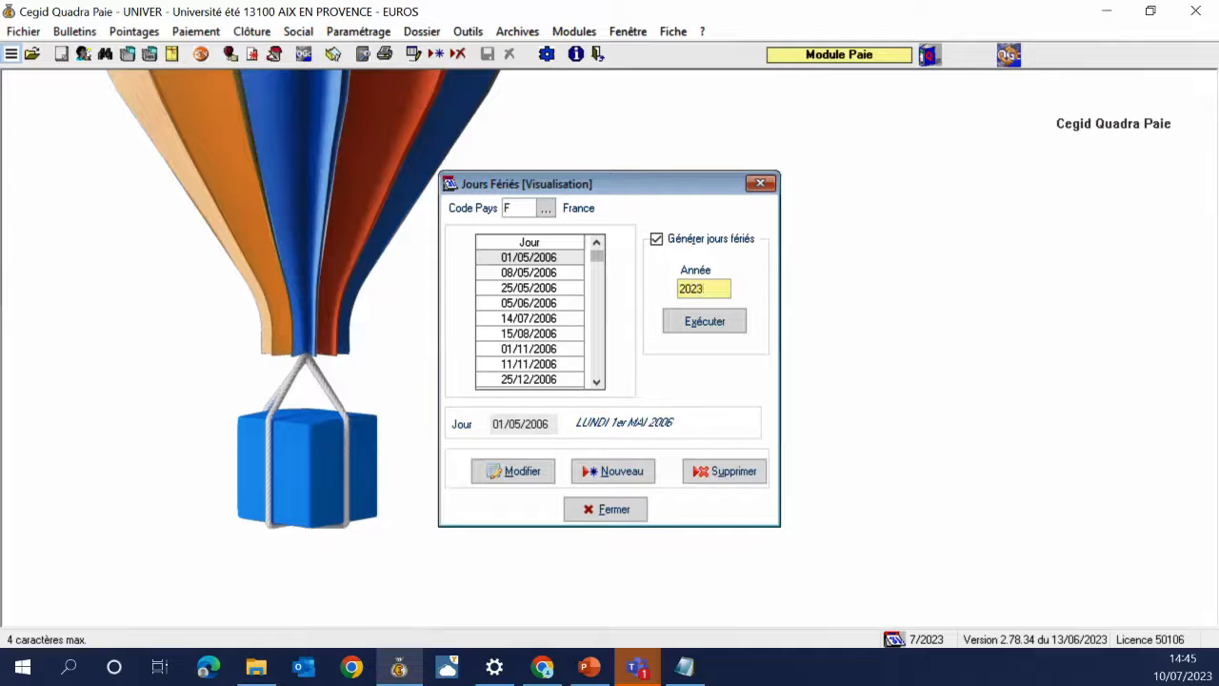
key("Tab")
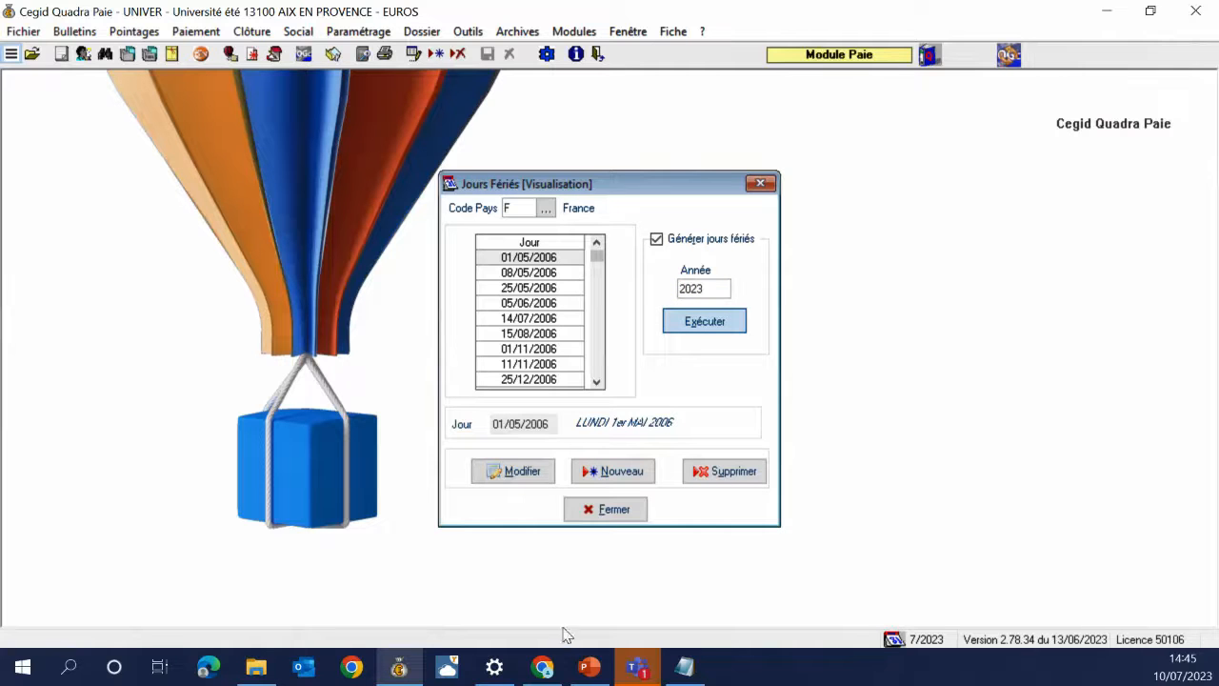
left_click(684, 331)
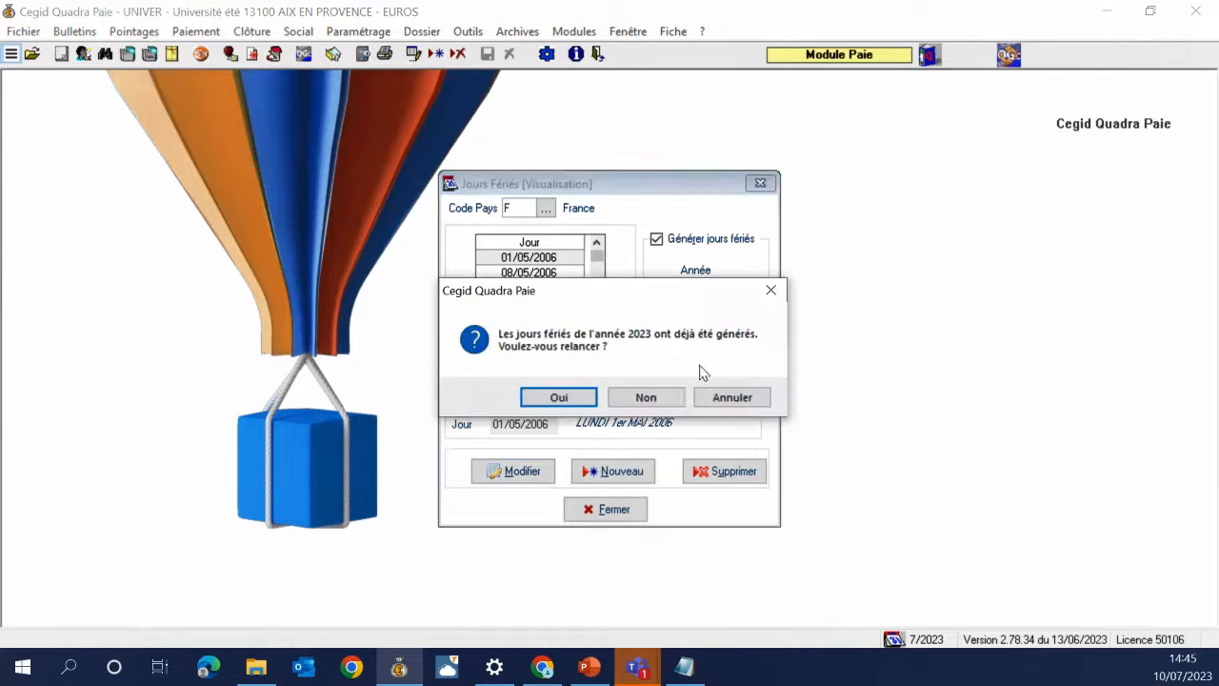
left_click(560, 399)
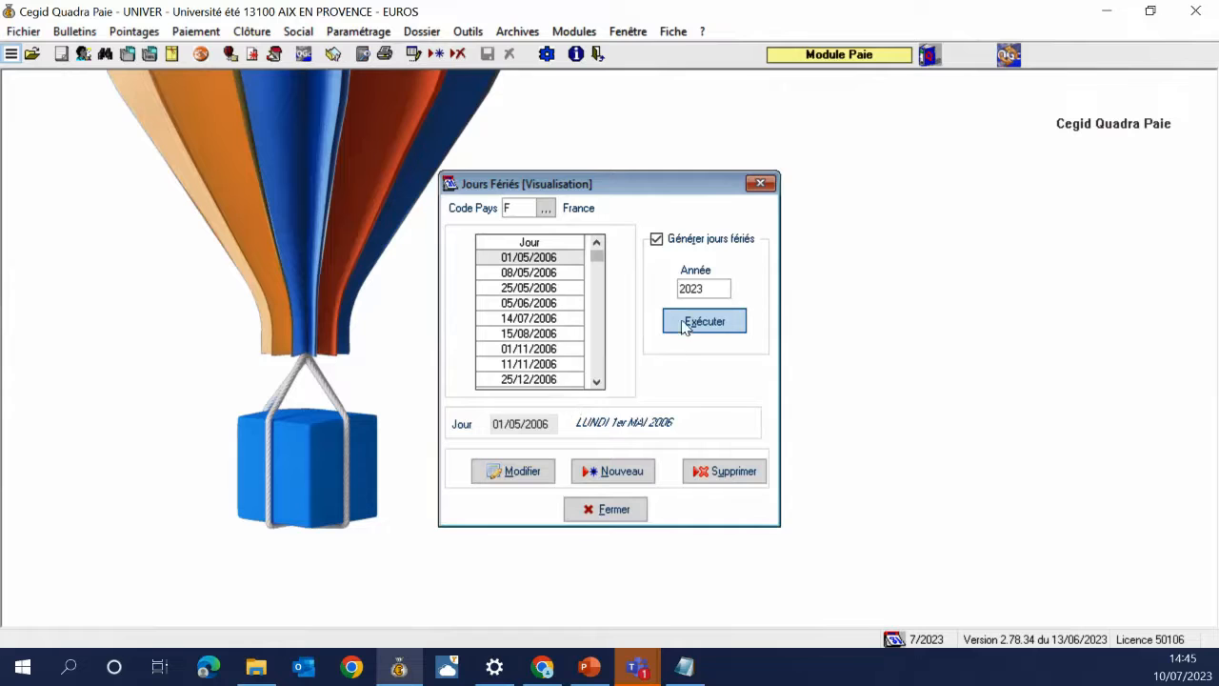
left_click(682, 325)
left_click(558, 397)
left_click(605, 511)
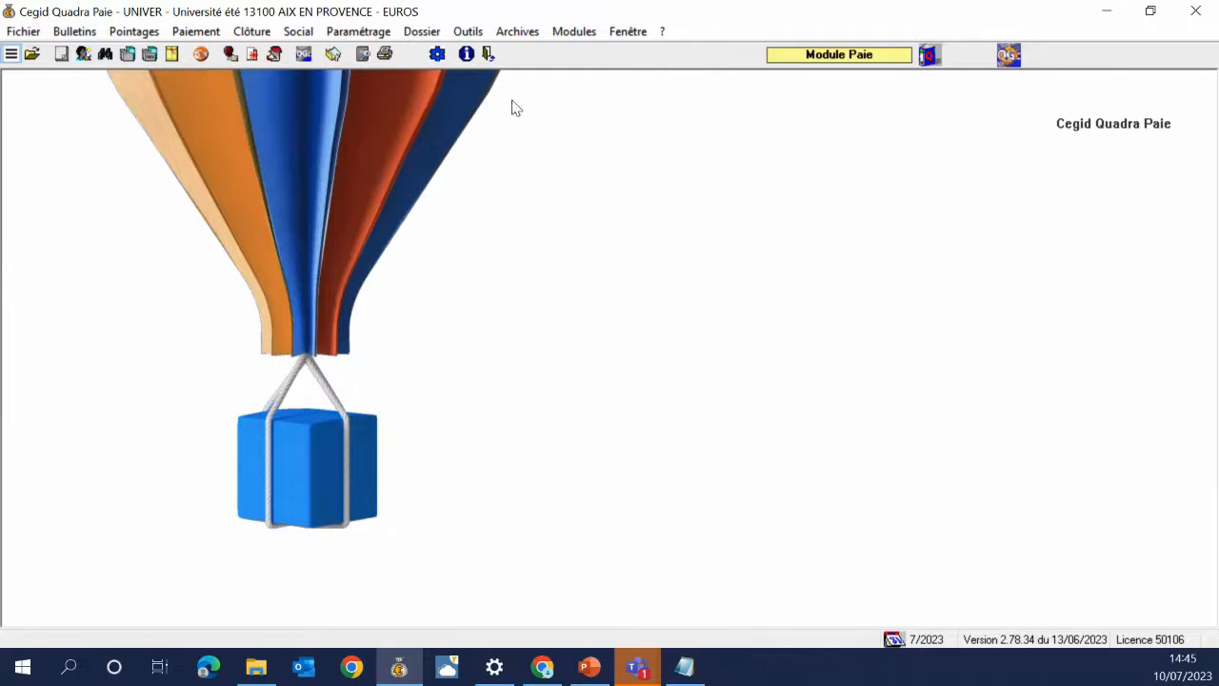
Bring PowerPoint in front of Quadra Paie, showing slide 25, section '03 Import Fichier DSN'
key("alt+Tab")
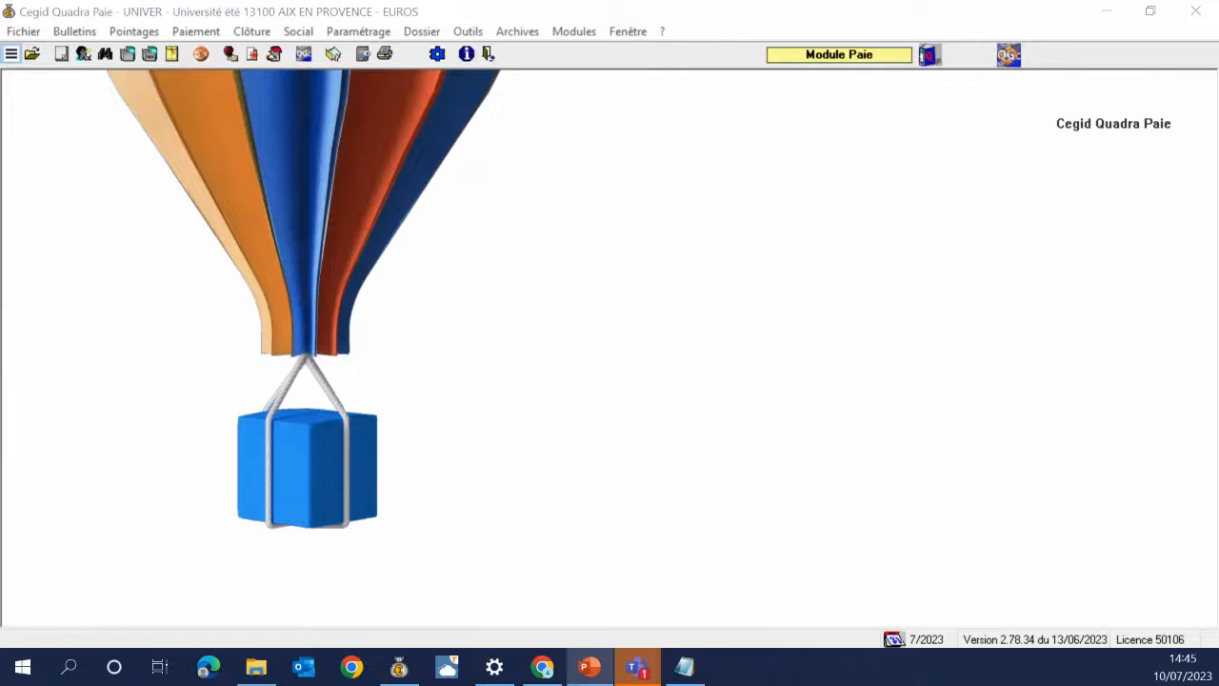
left_click_drag(1217, 571, 864, 9)
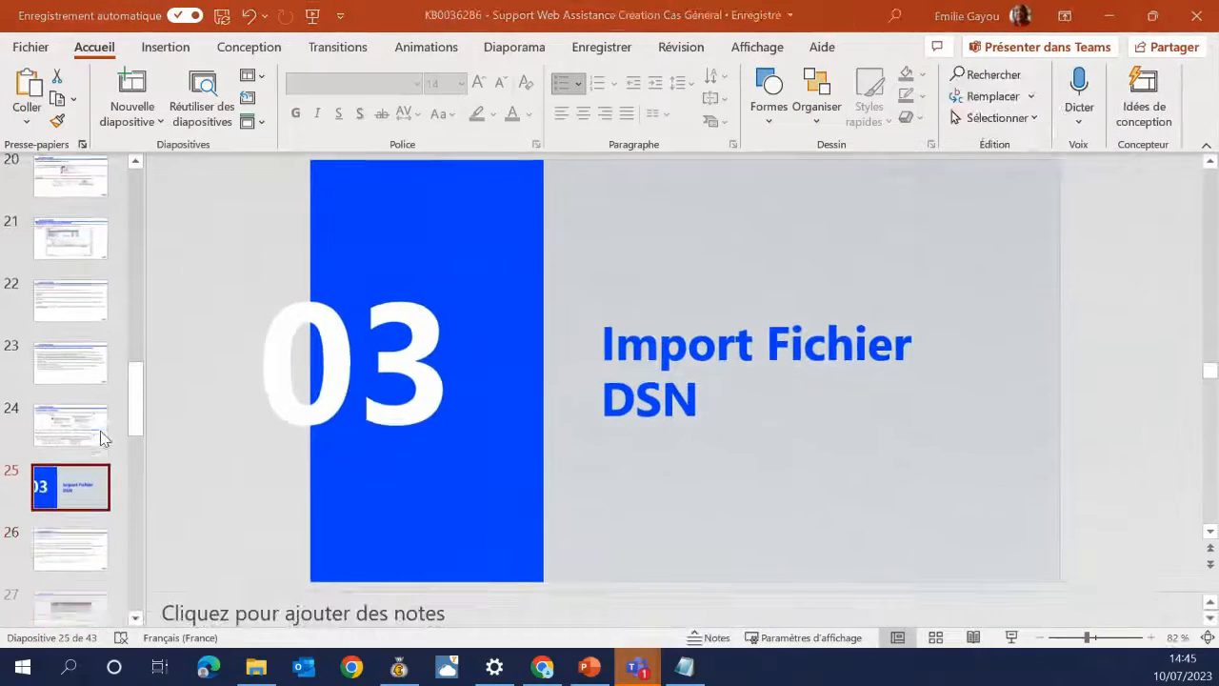
Present slide 26 on Import Fichier DSN, then bring Quadra Paie back in front
scroll(100, 431, "down", 1)
left_click(49, 471)
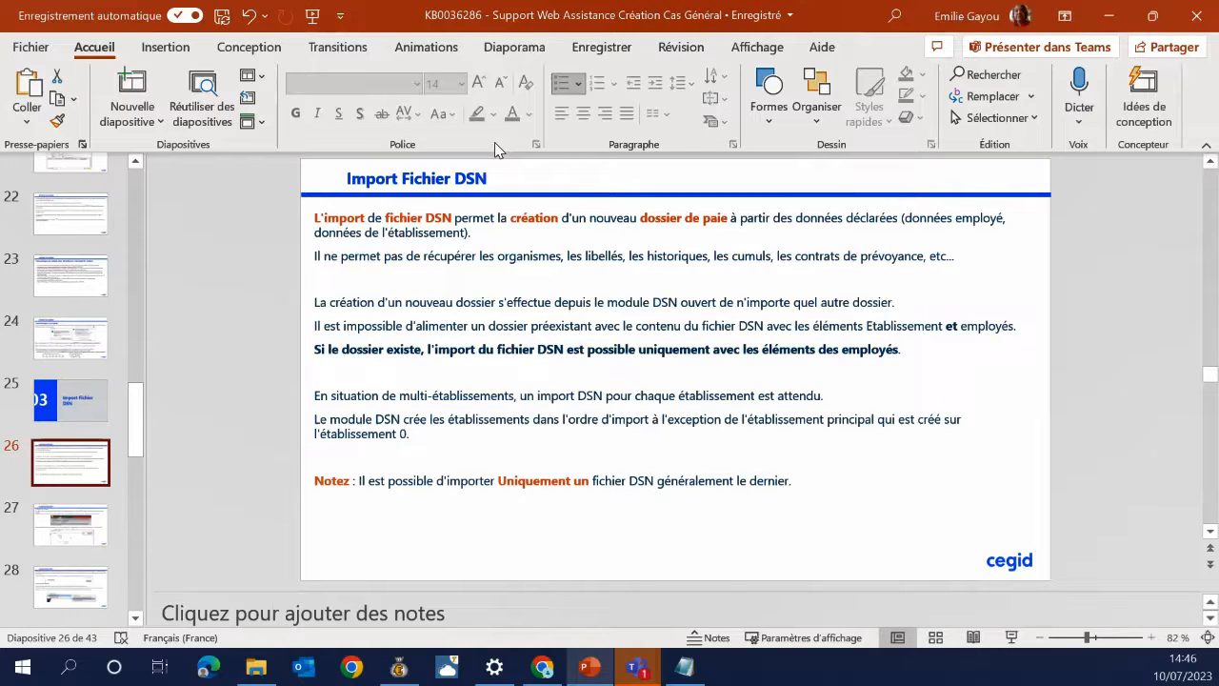
left_click(399, 666)
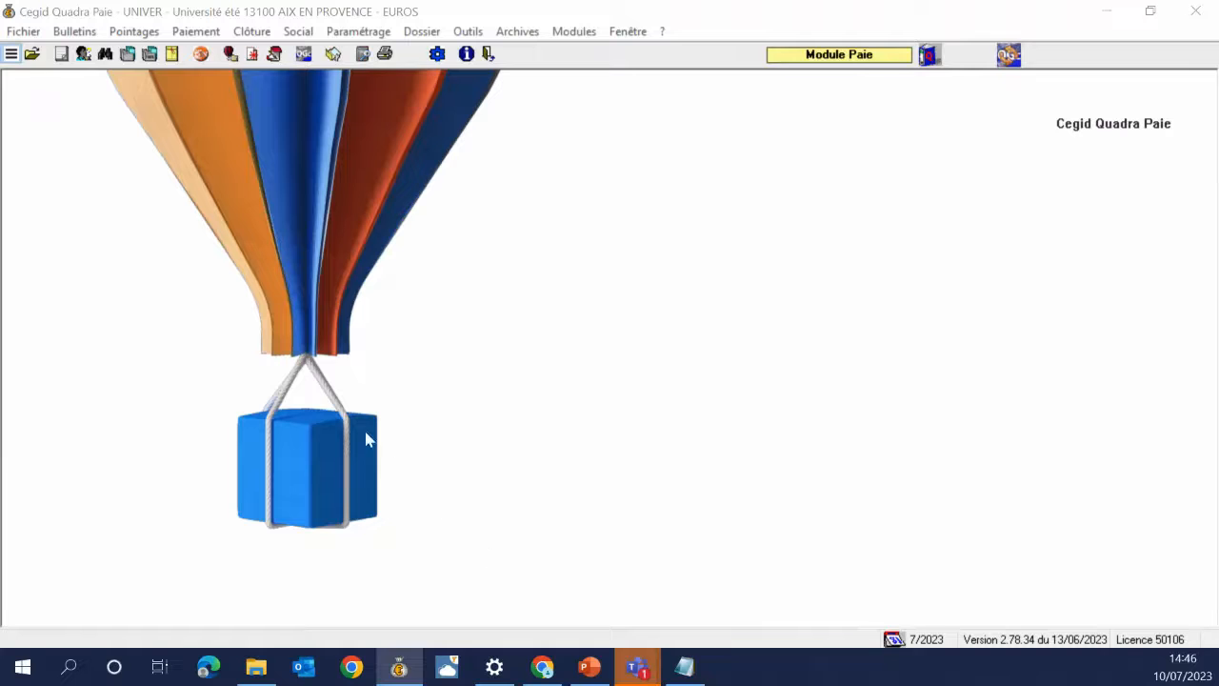
Launch the DSN module from the toolbar and start Task Manager, returning to the payroll window
left_click(201, 55)
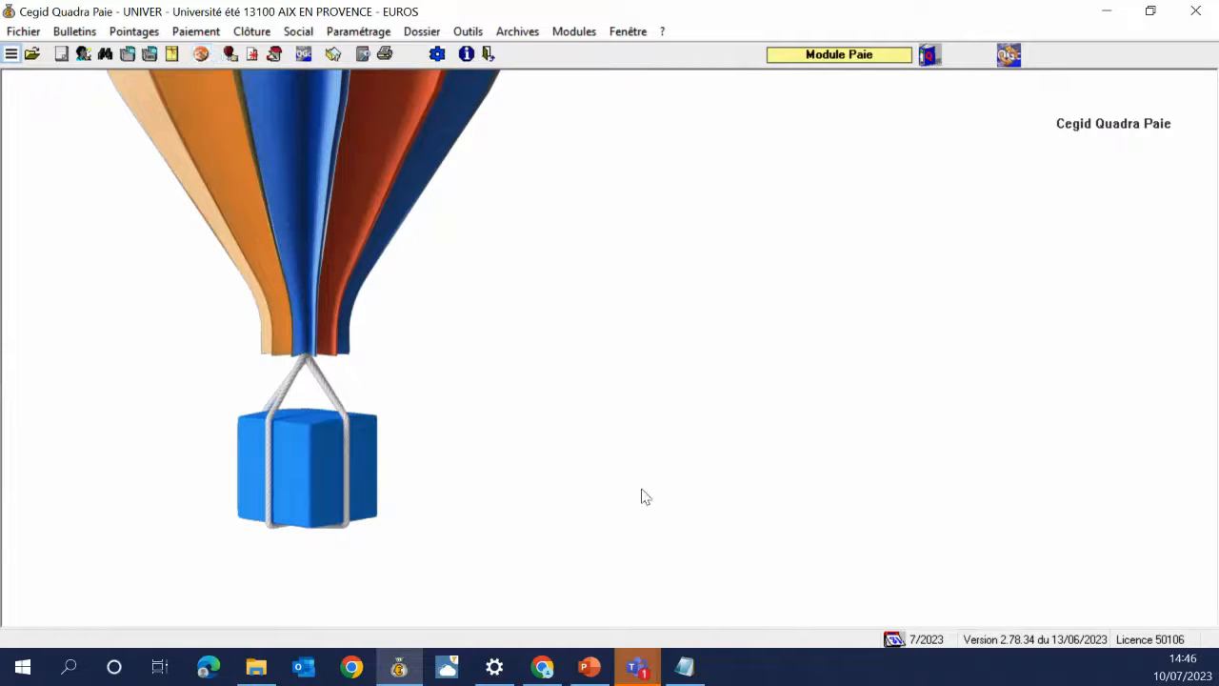
right_click(749, 669)
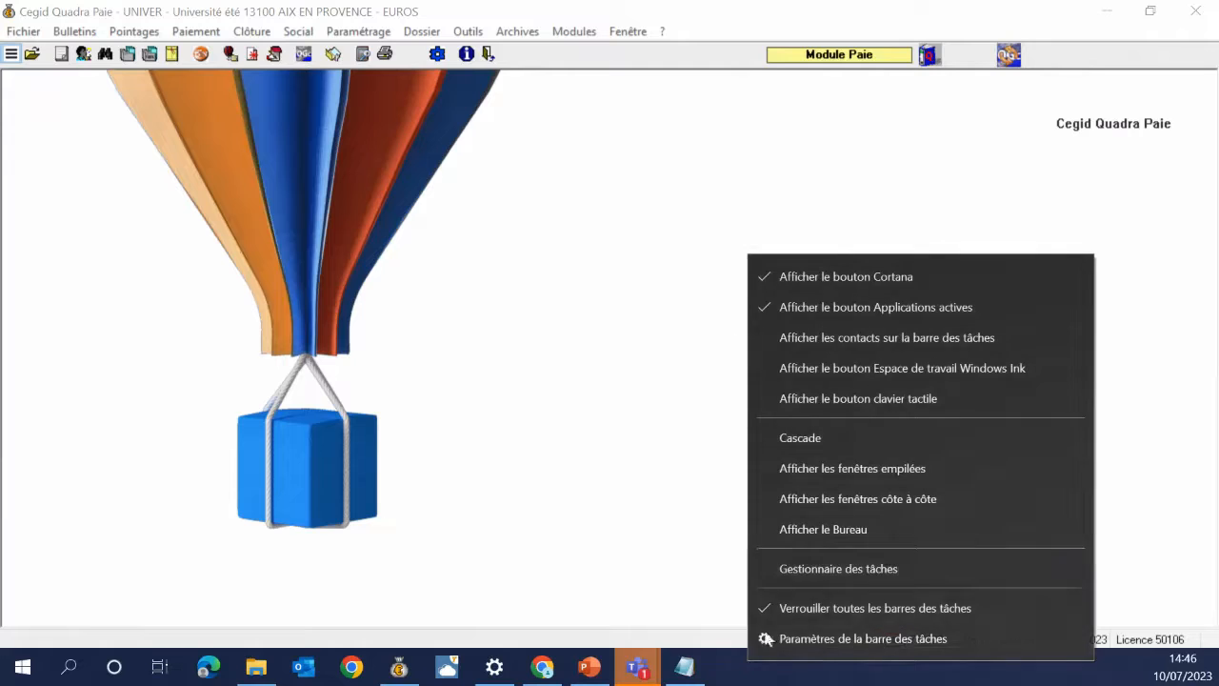
left_click(788, 566)
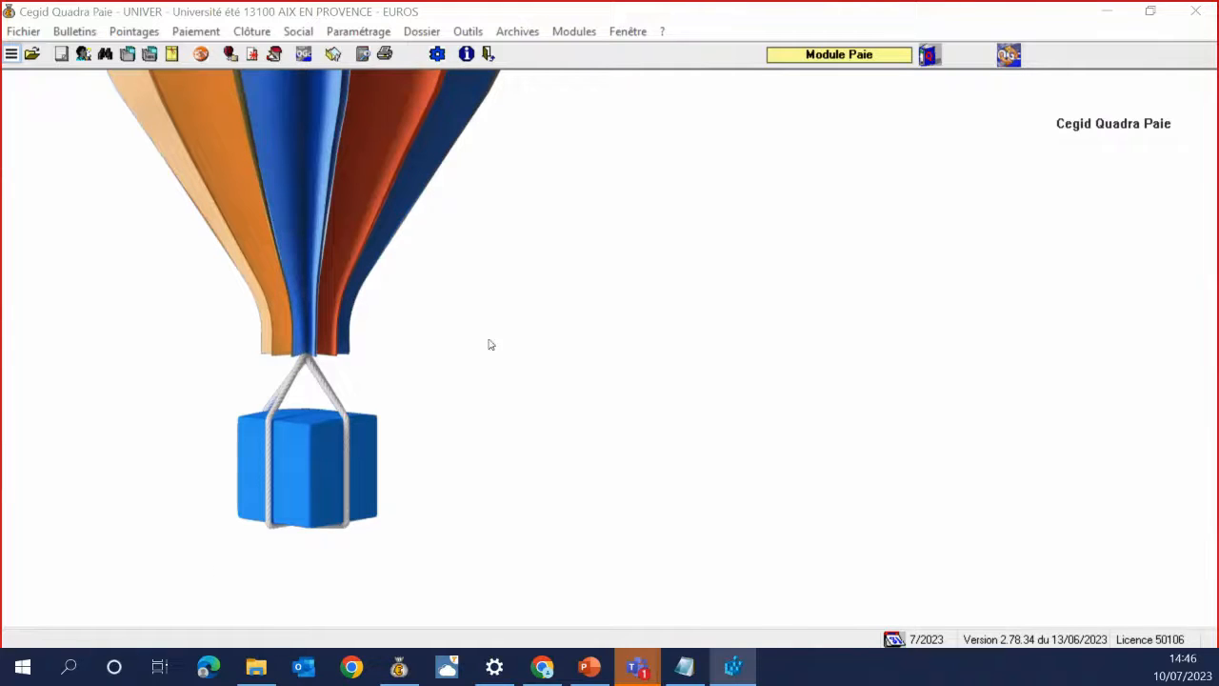
left_click(200, 58)
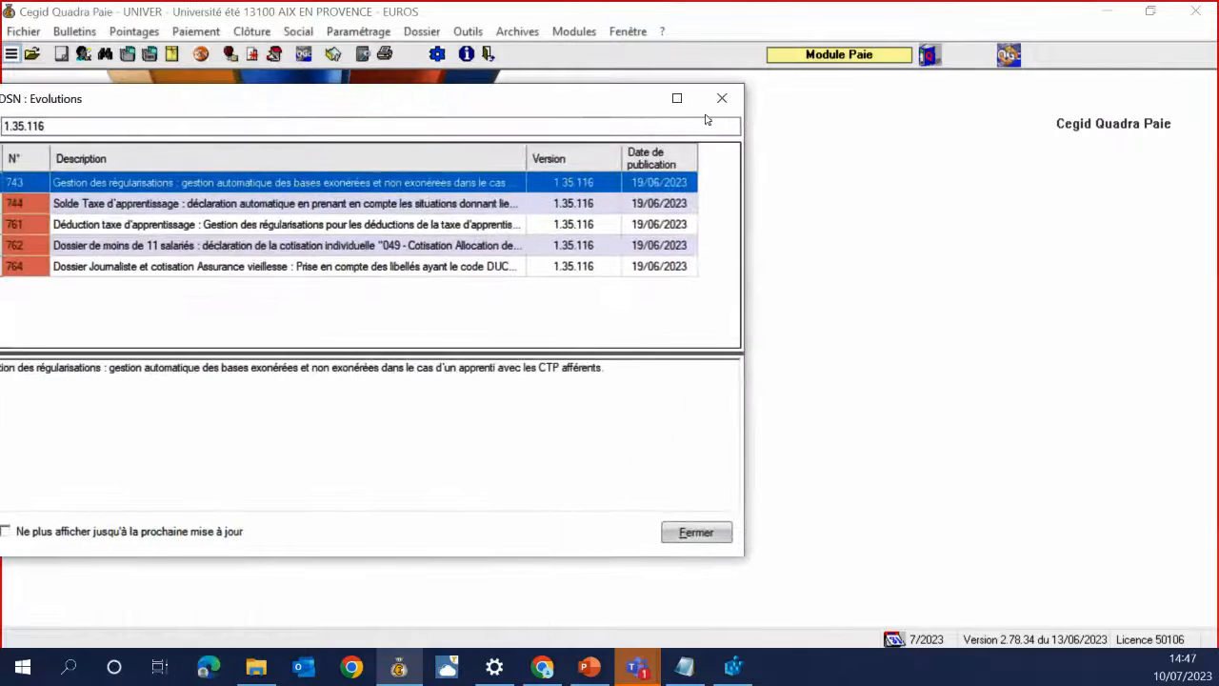
Dismiss the DSN release notes, maximise the QPDSN window and show the Outils tools
left_click(722, 99)
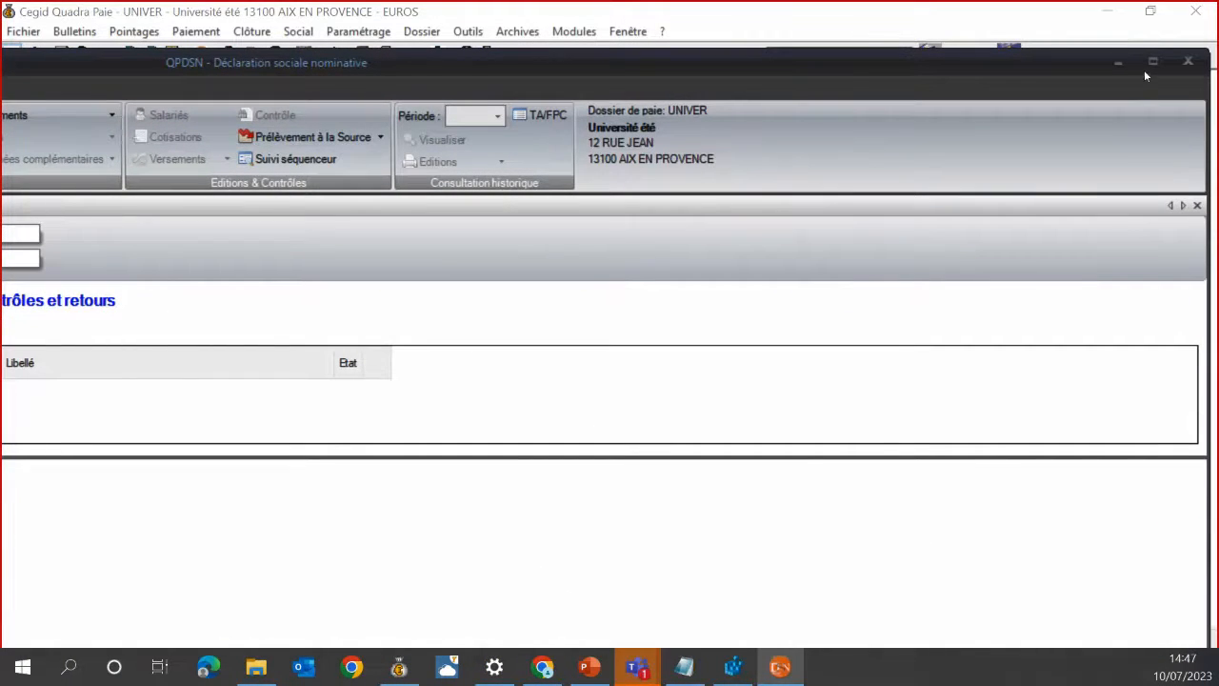
left_click(1152, 65)
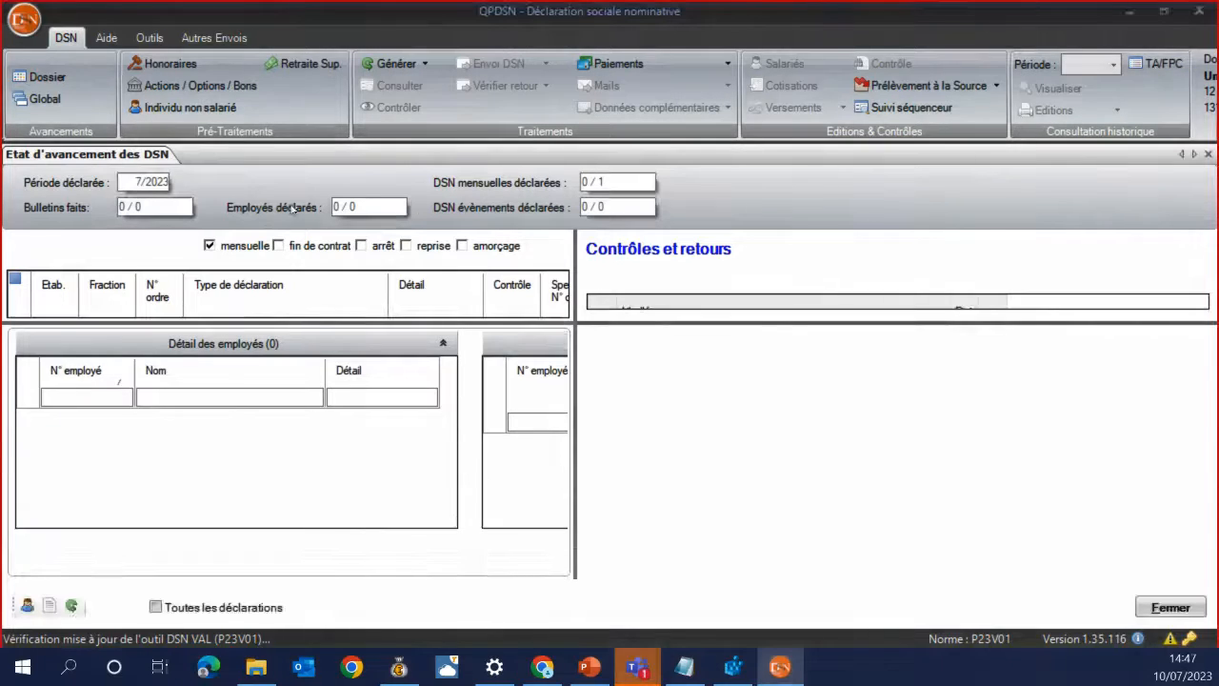
left_click(149, 39)
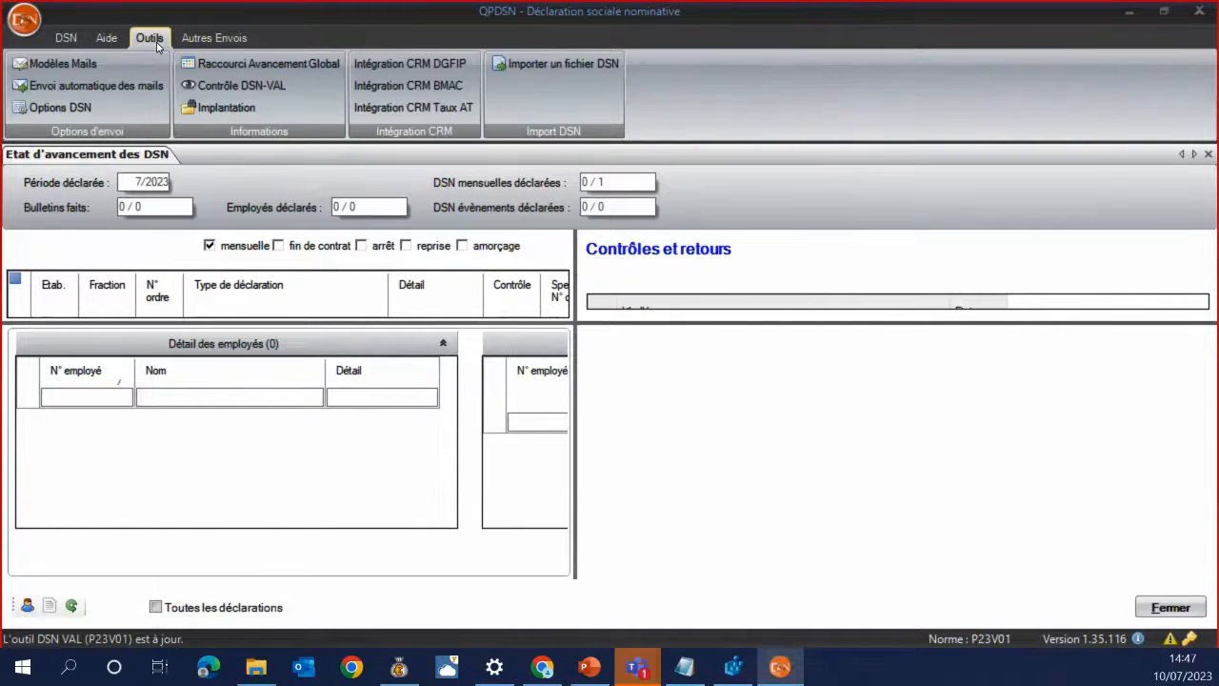
Load WEBDS2_0523_000001.dsn from the WEBDS2\DSN\0523 folder into the DSN integration dialog
left_click(584, 71)
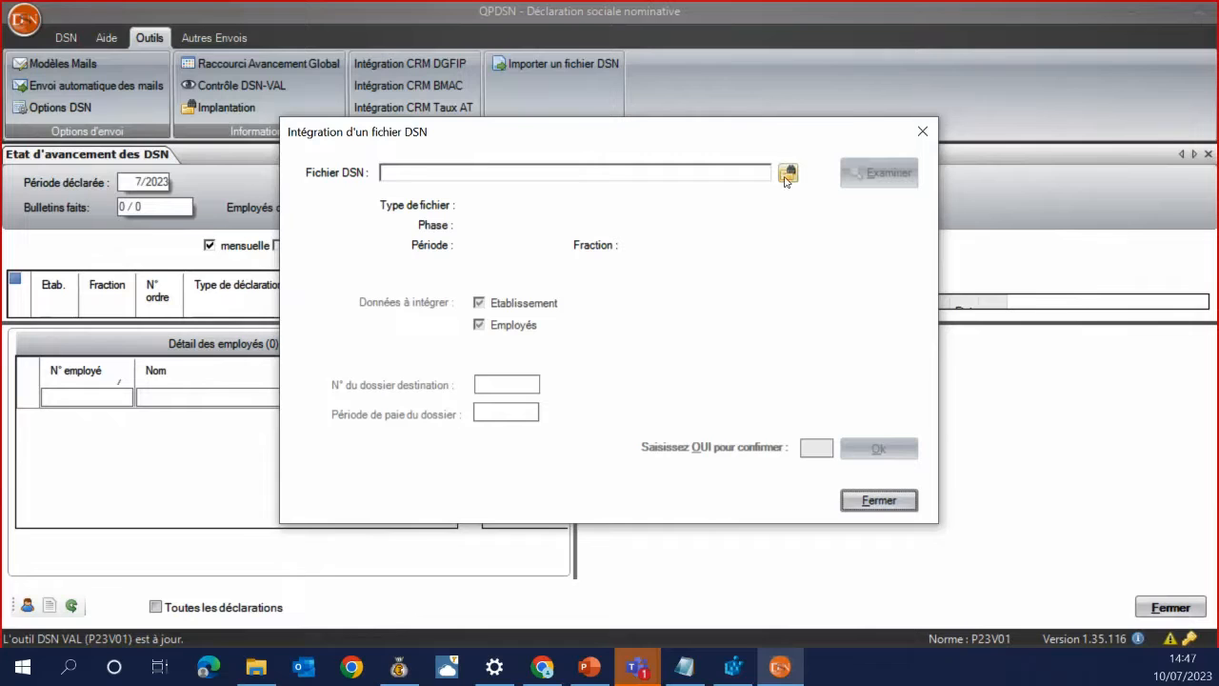
left_click(788, 173)
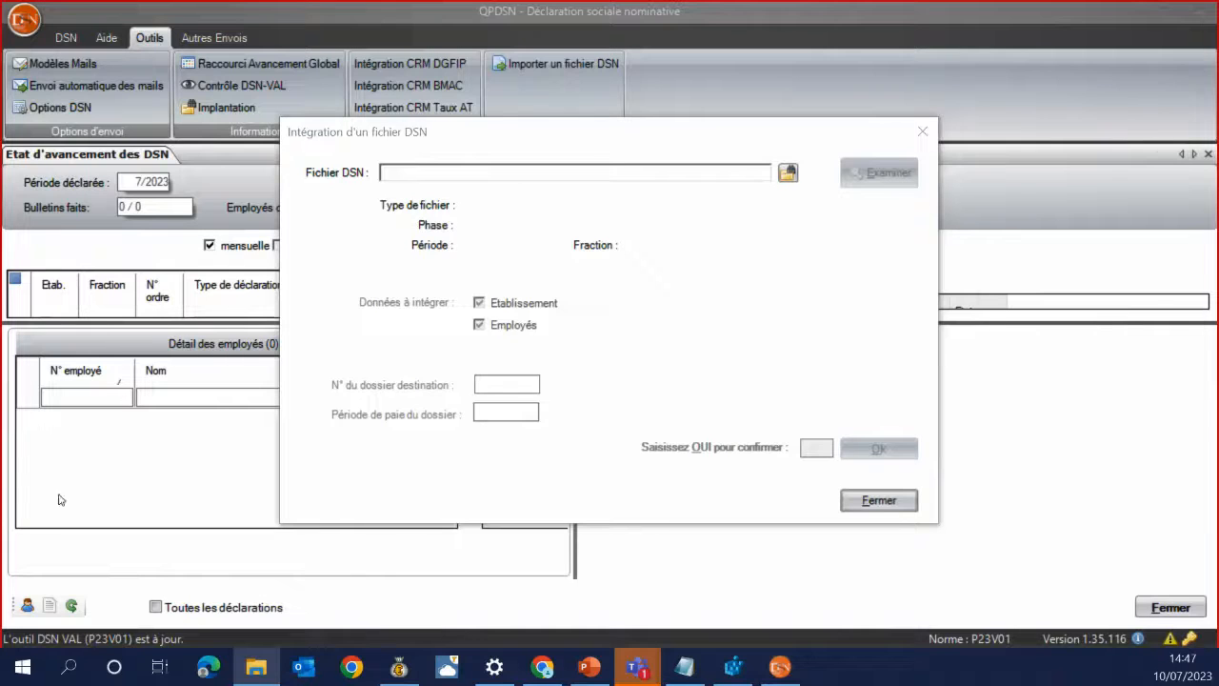
left_click(554, 173)
type("C:\\Quadra\\Database\\paie\\WEBDS2")
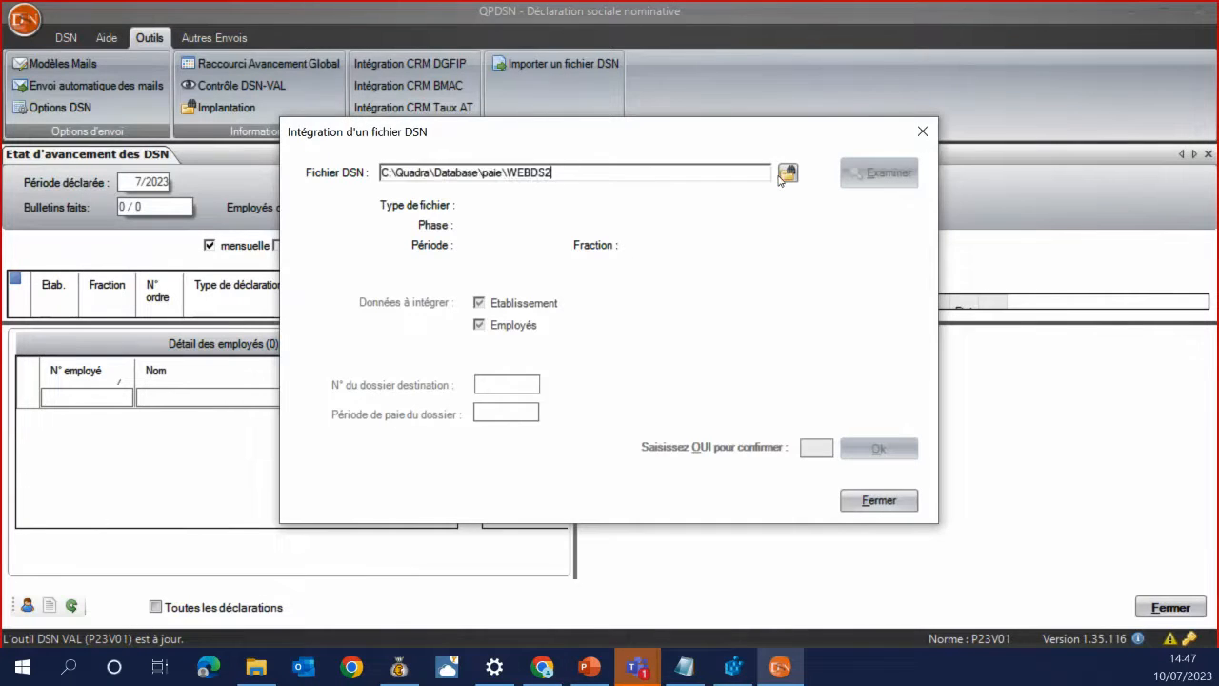
left_click(786, 176)
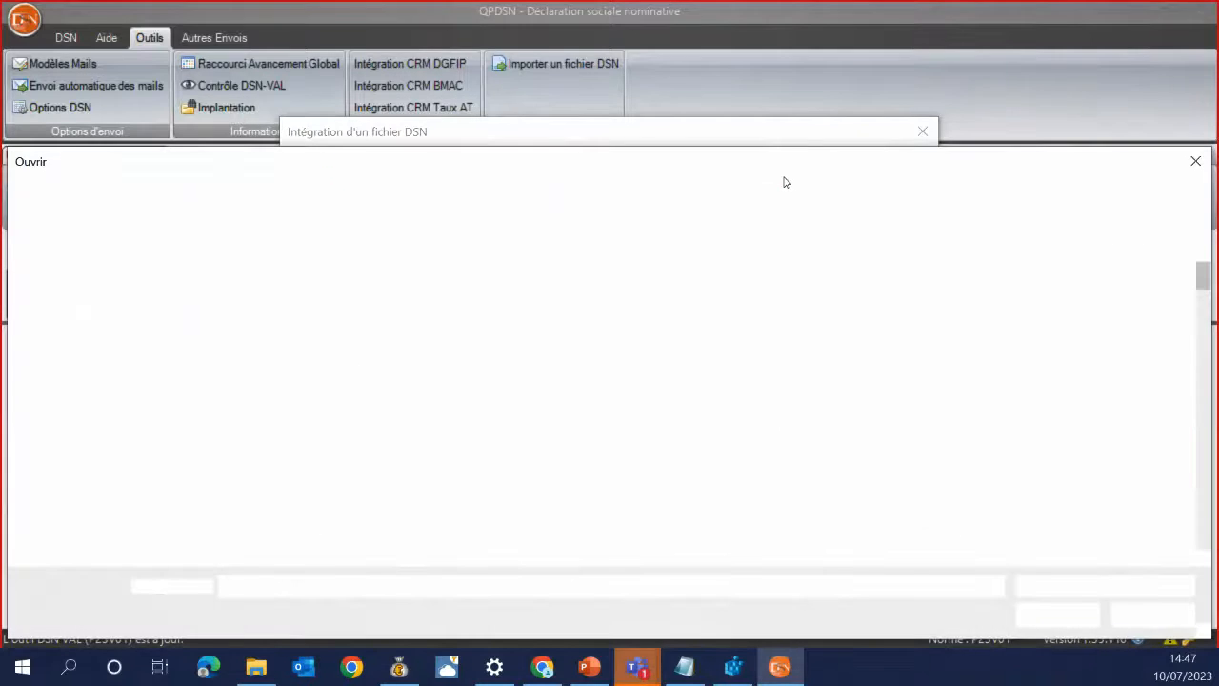
key("Return")
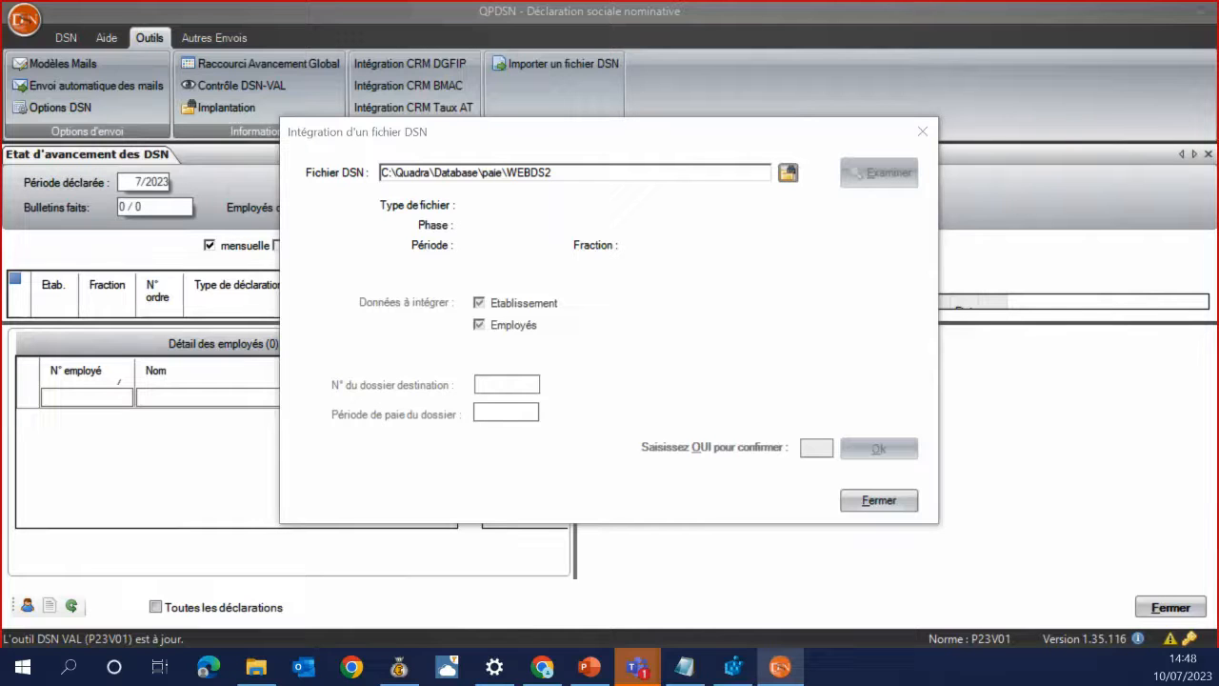
left_click_drag(1218, 457, 617, 52)
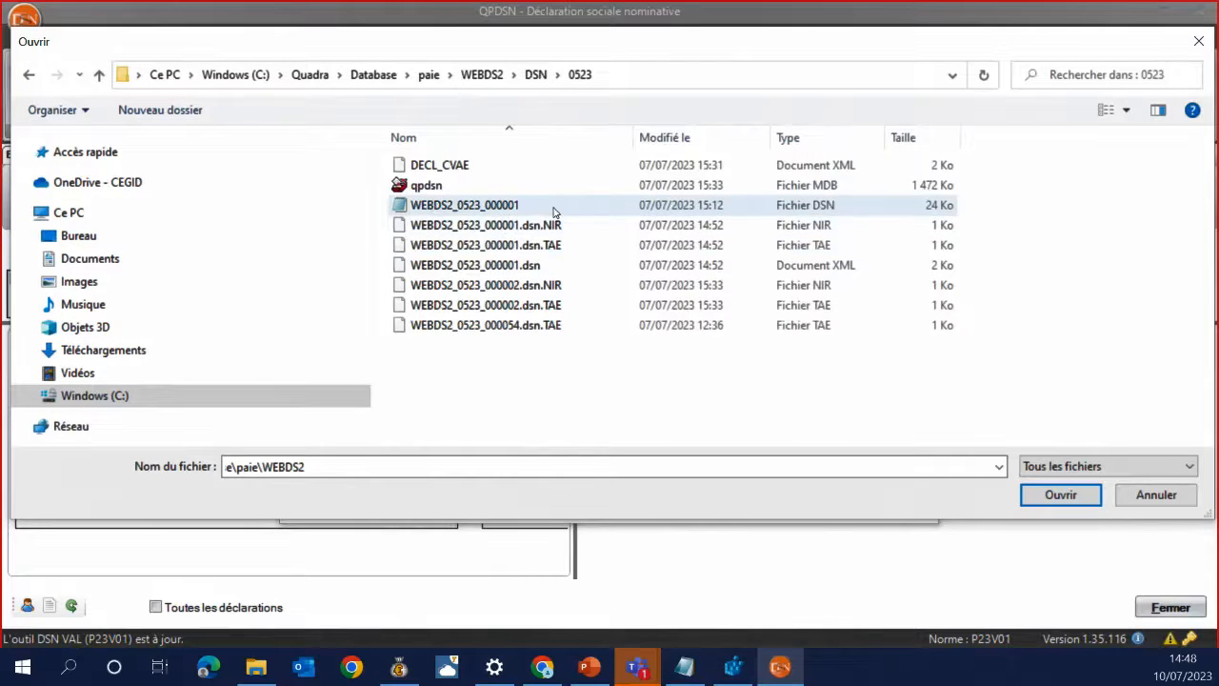
left_click(462, 208)
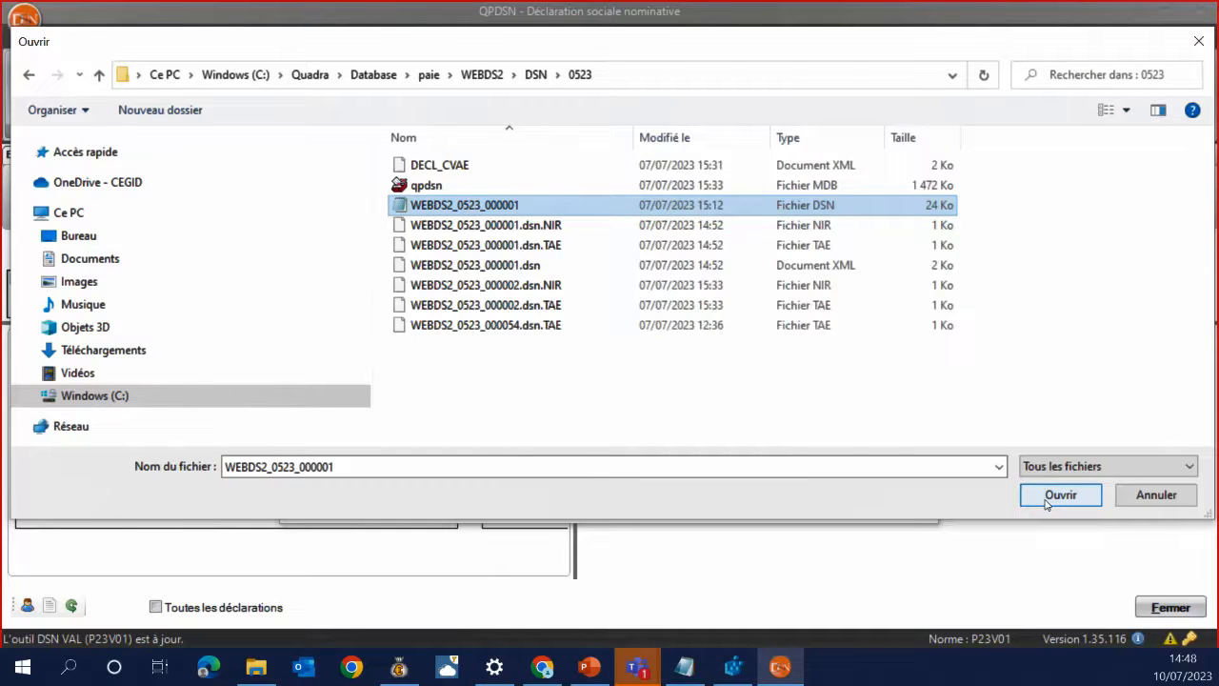
left_click(1046, 502)
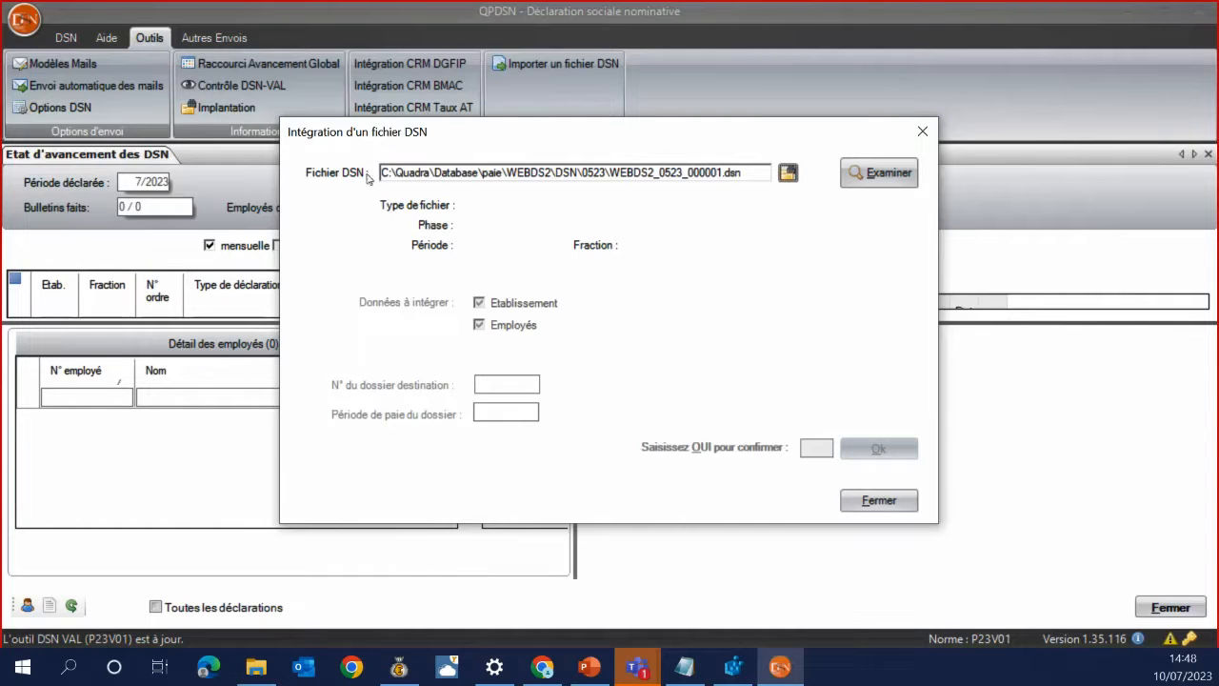
Examine the file and integrate it into destination folder UNIVE2, period 5/2023, confirming with OUI
left_click(877, 174)
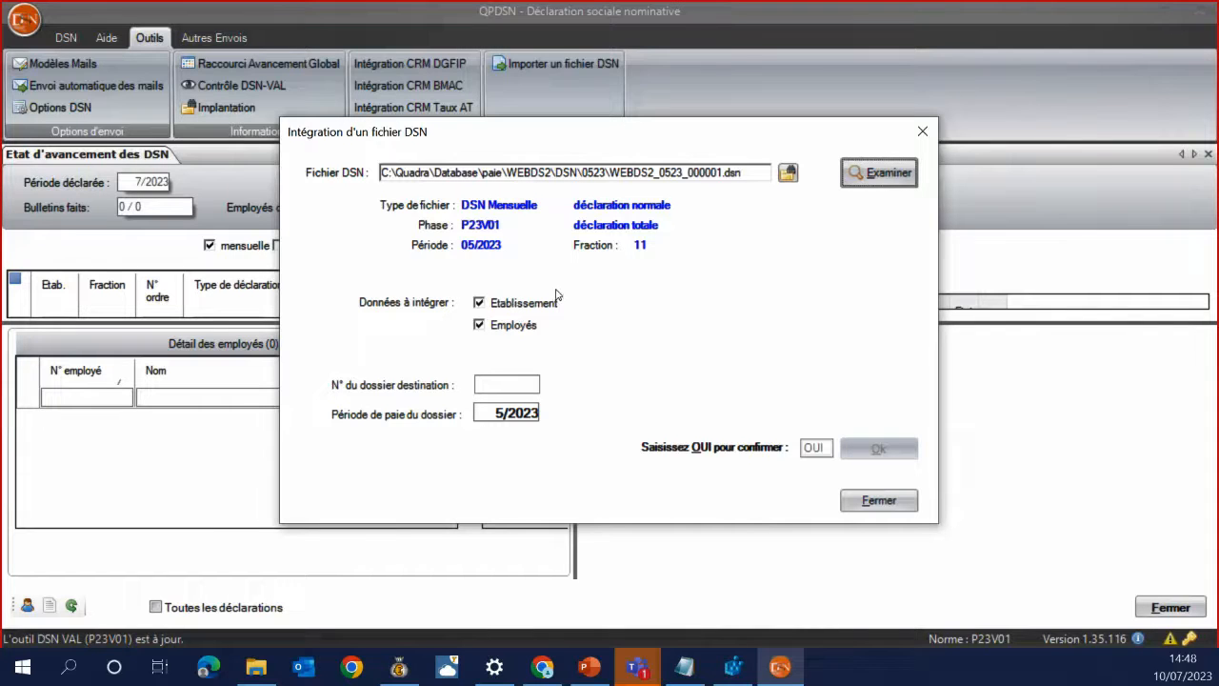
left_click(495, 386)
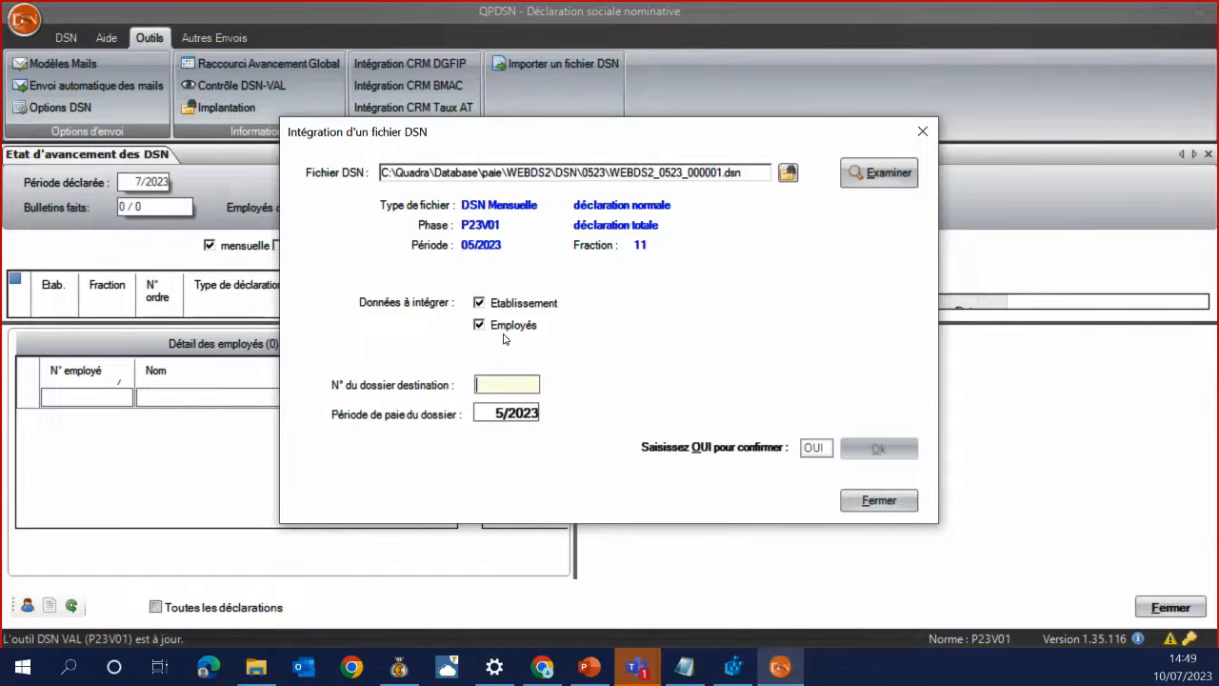
type("UNIVE2")
left_click(511, 411)
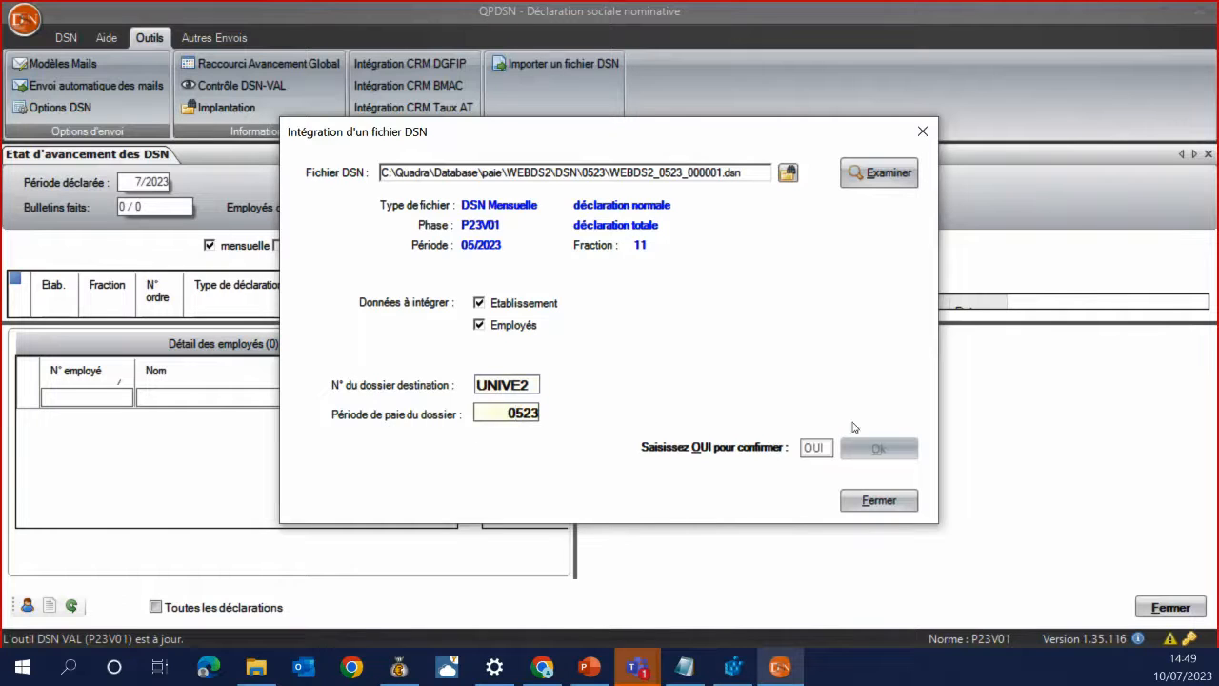
left_click(825, 447)
type("OUI")
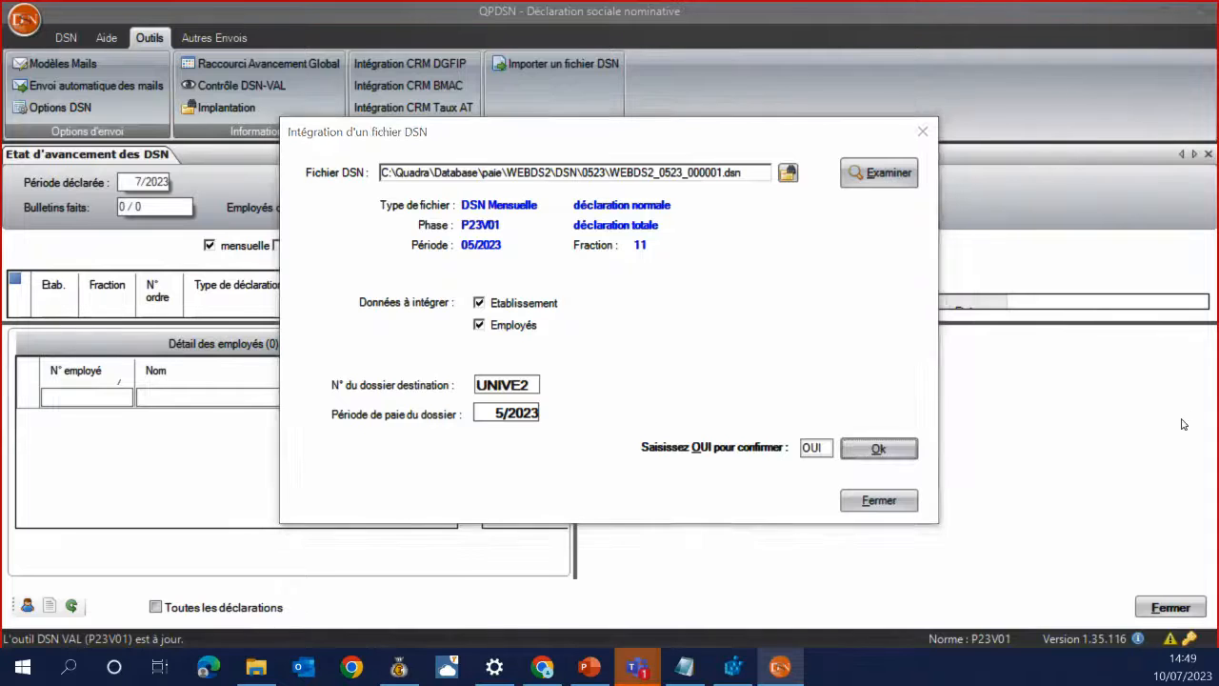
key("Return")
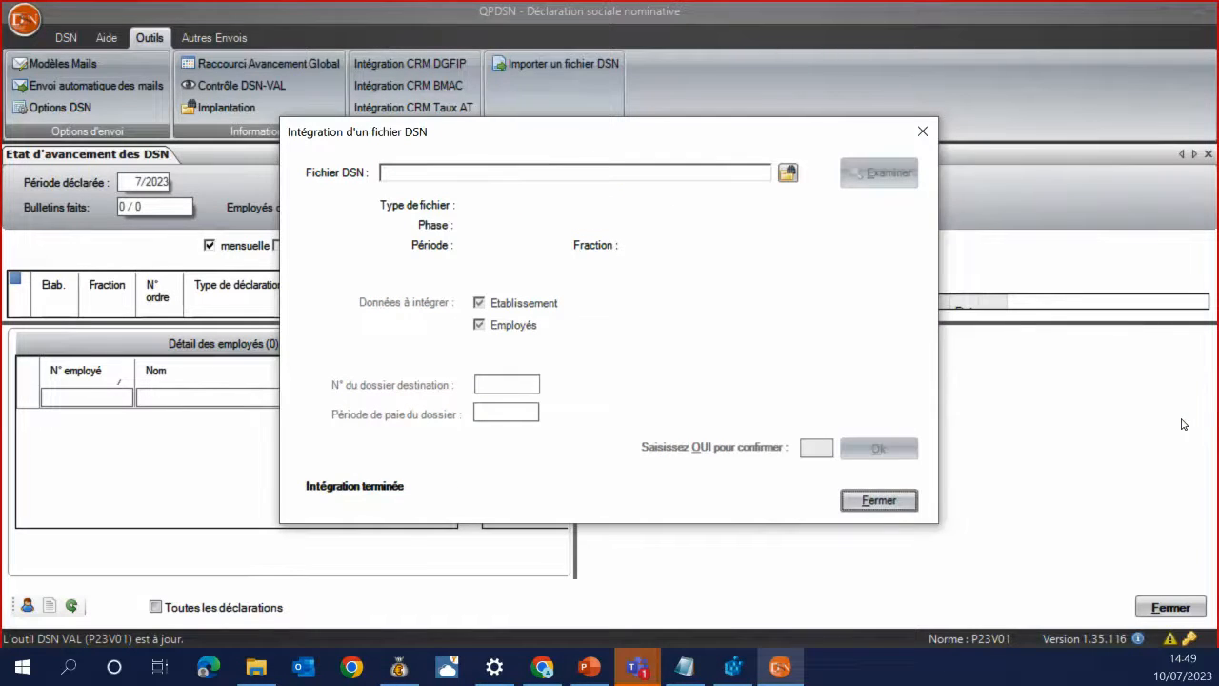
Close the integration dialog and switch Quadra Paie to payroll folder UNIVE2 via Changement de dossier
left_click(885, 489)
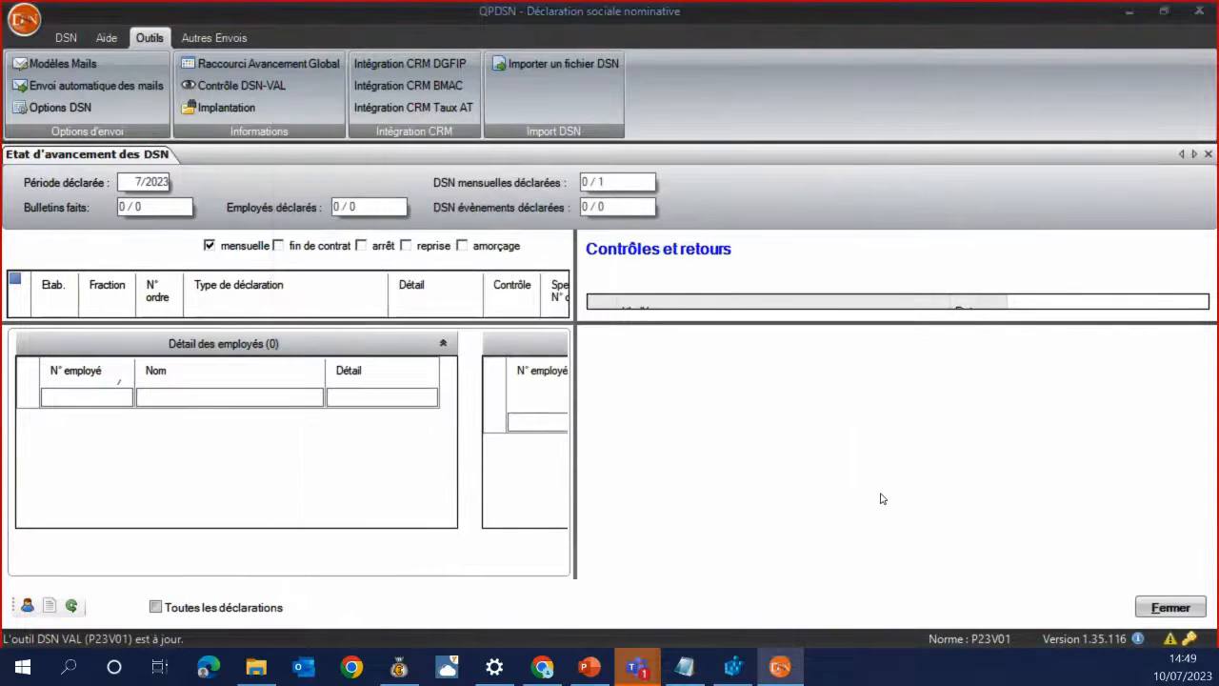
left_click(399, 667)
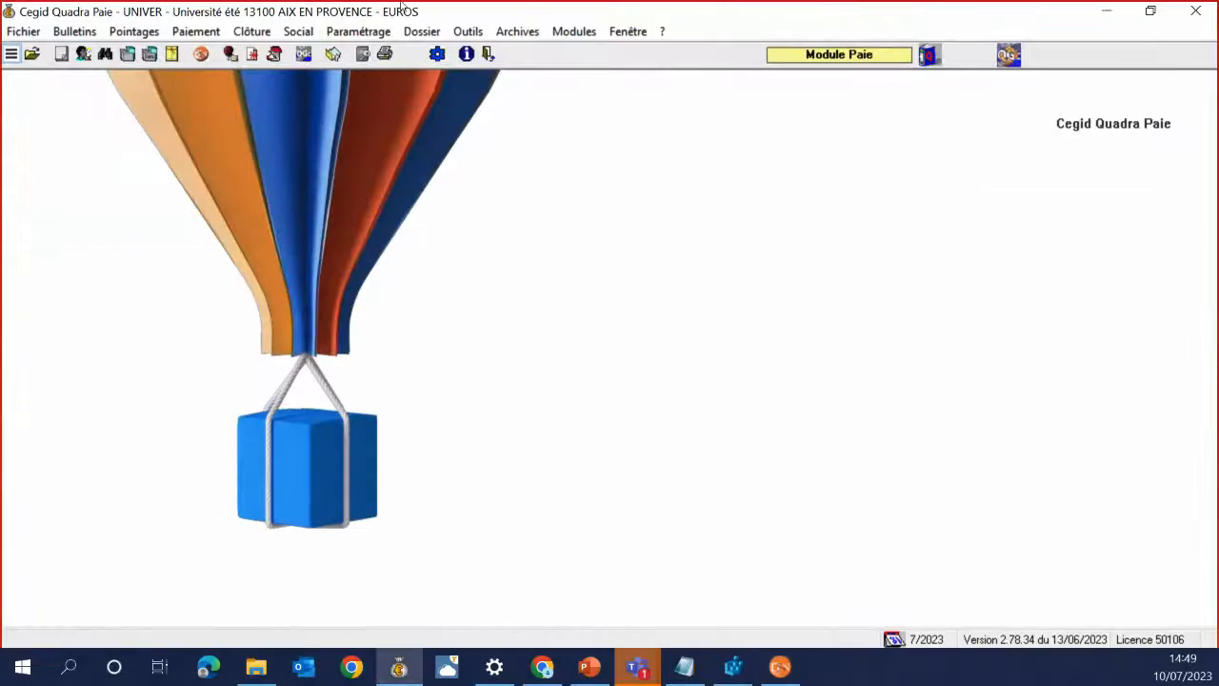
left_click(468, 31)
left_click(474, 53)
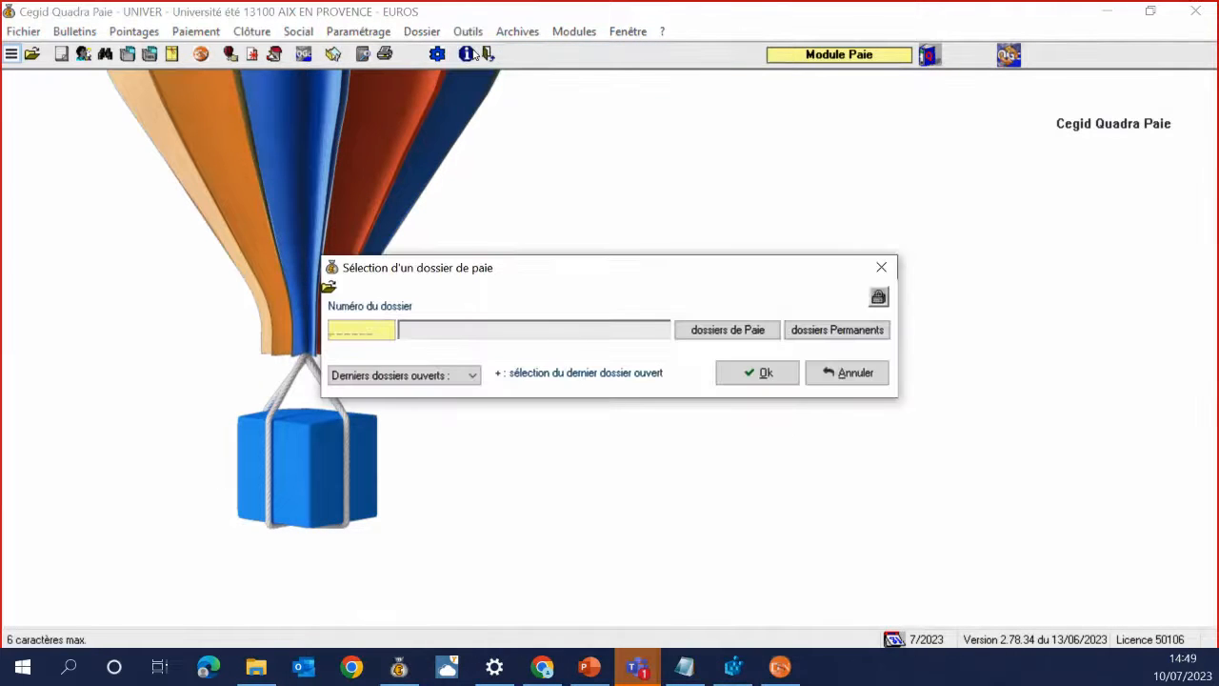
type("UNIVE2")
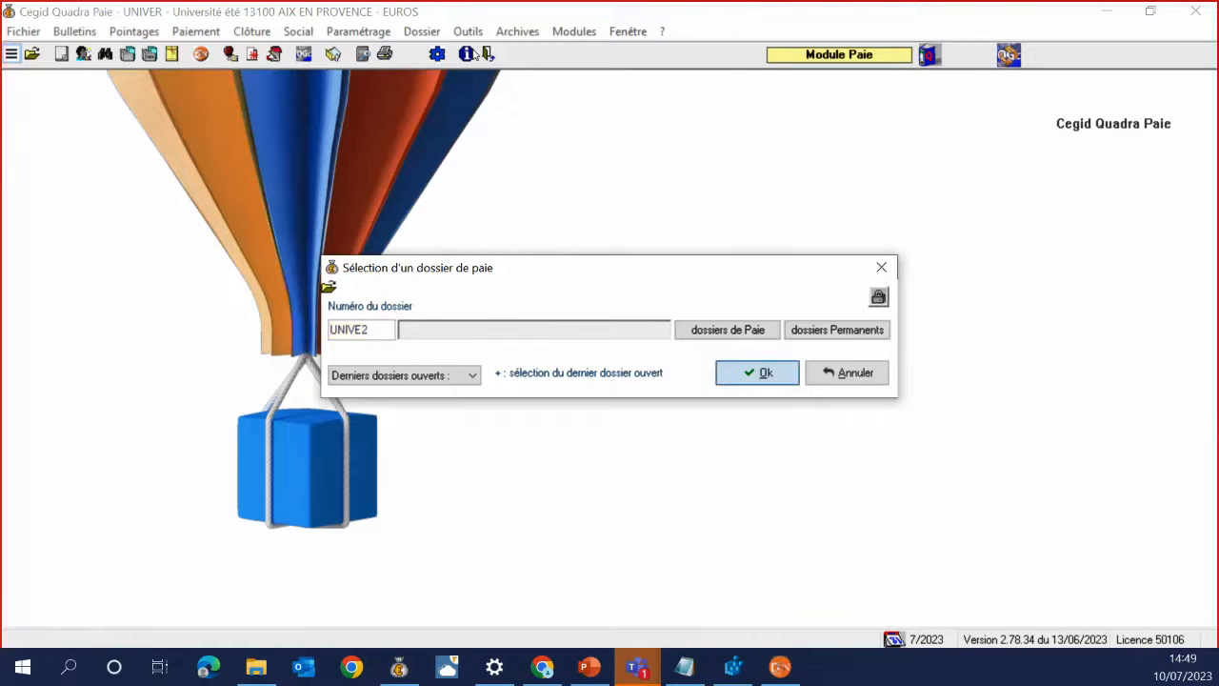
key("Return")
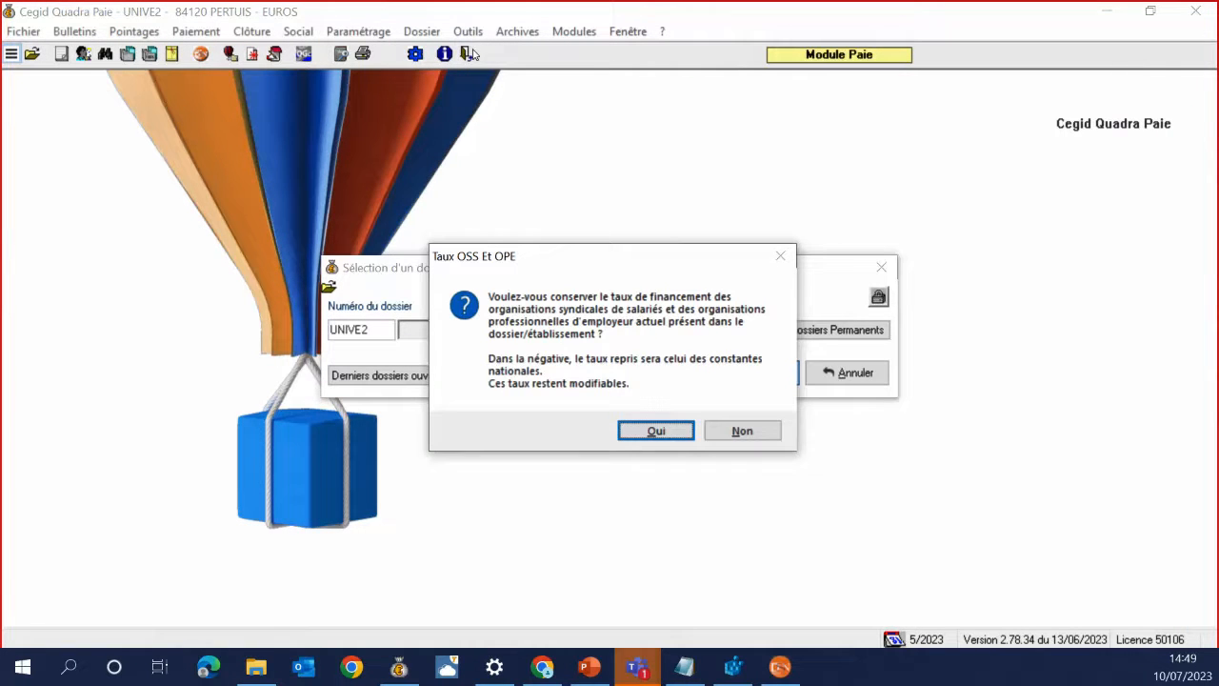
Keep the OSS/OPE rate, confirm Fillon with OUI, decline pénibilité and dismiss the notice
left_click(654, 430)
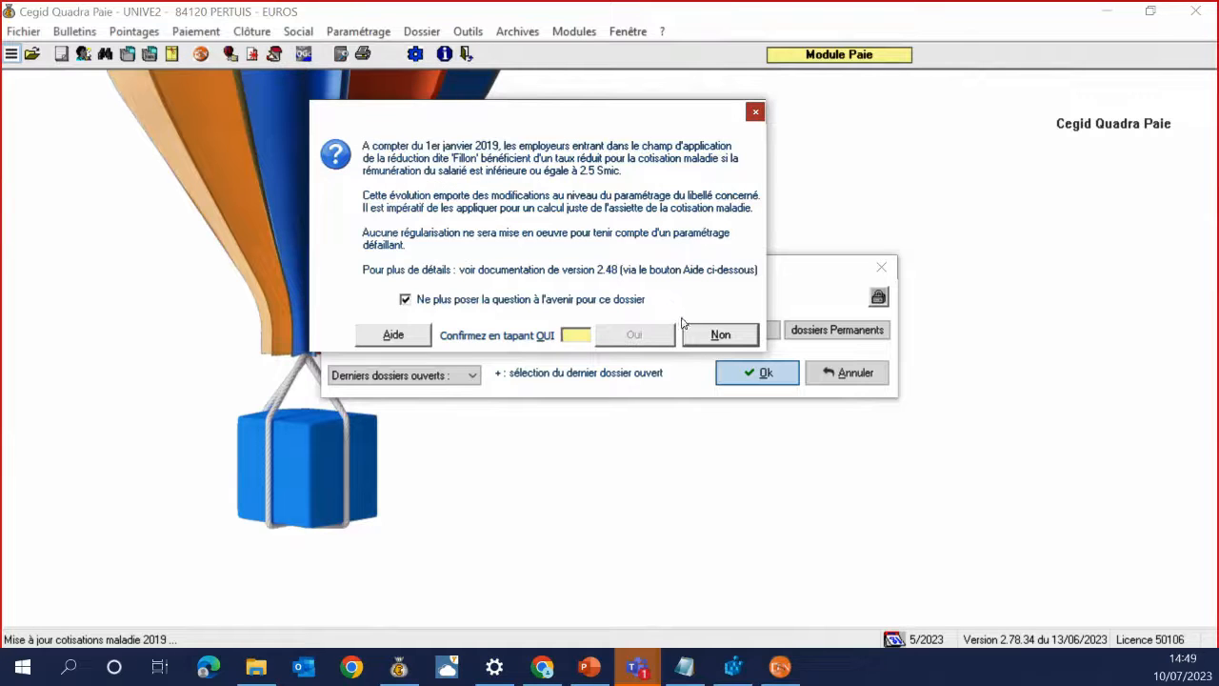
type("OUI")
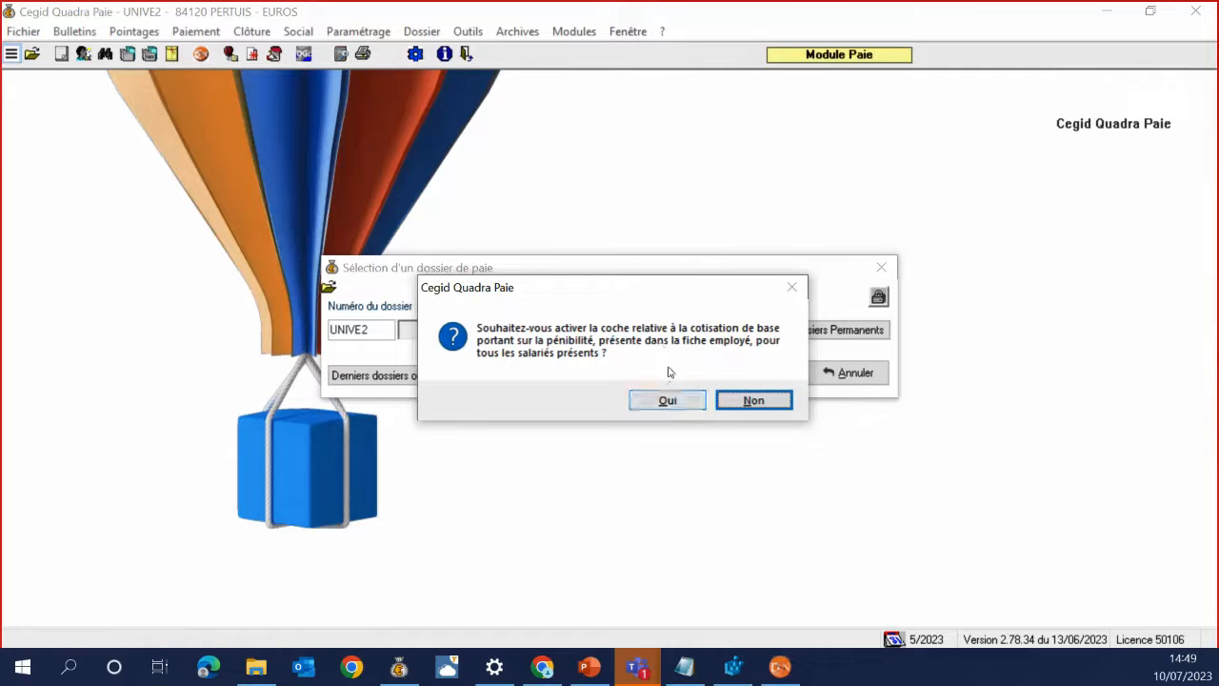
left_click(748, 401)
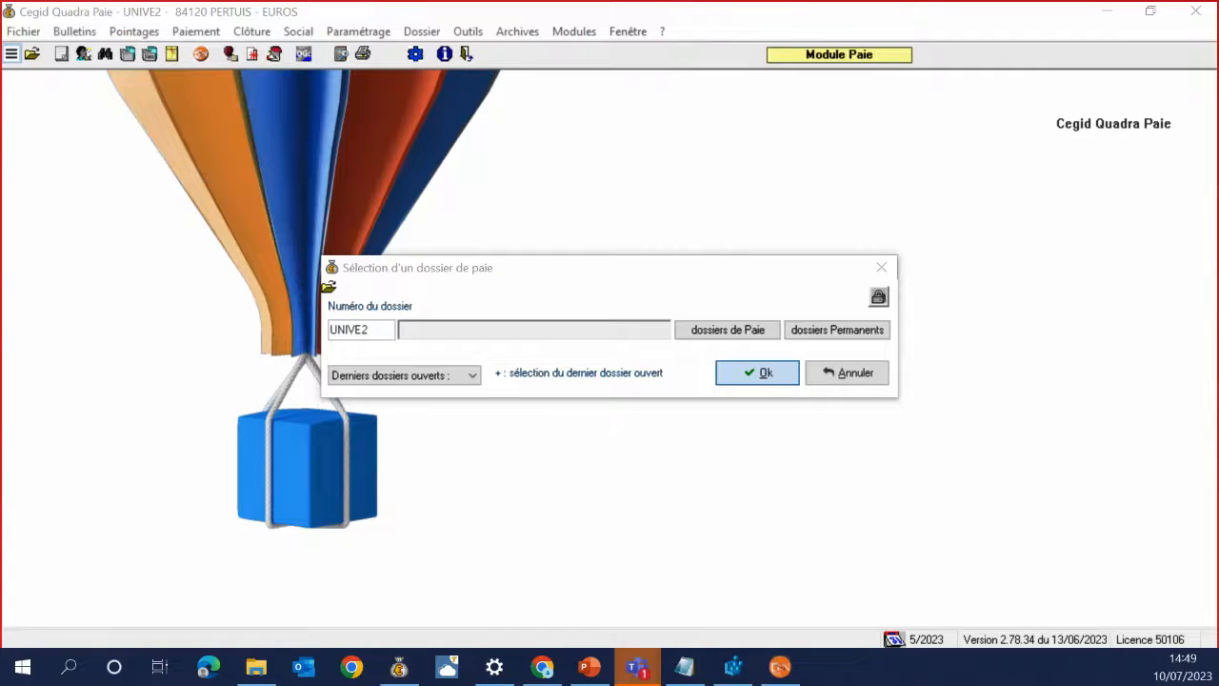
left_click(679, 416)
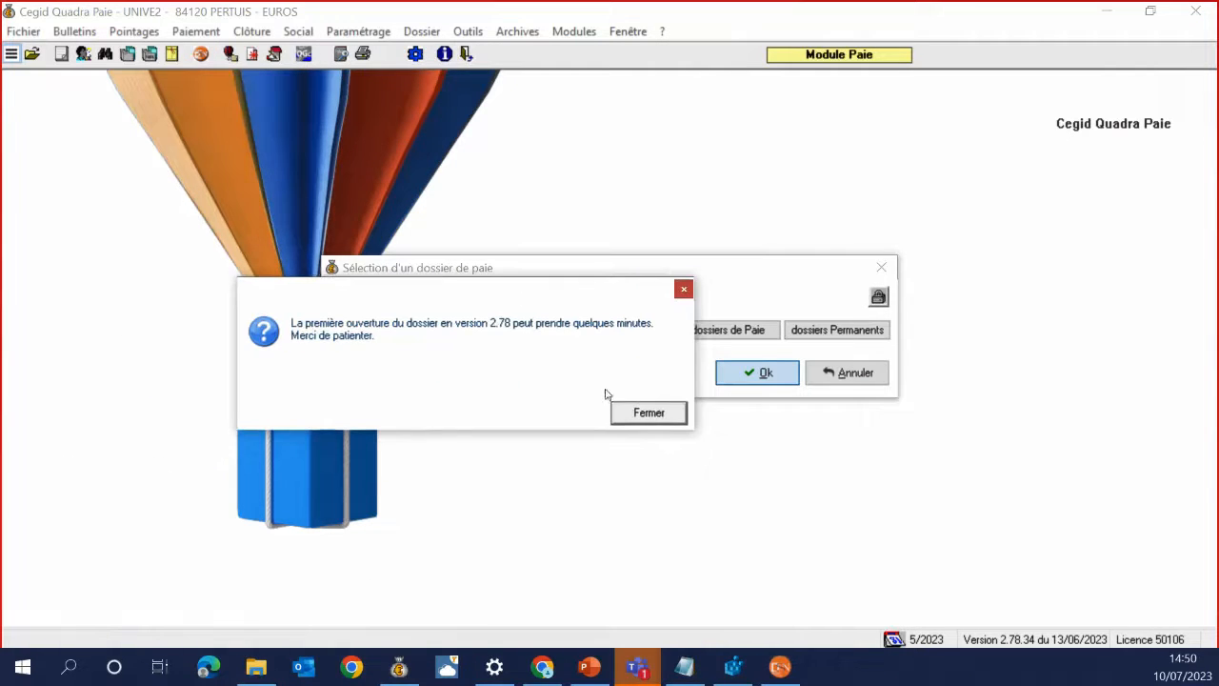
Dismiss the version 2.78 notice, tick 'Ne plus afficher' and acknowledge both tax-rate warnings with OUI
left_click(616, 411)
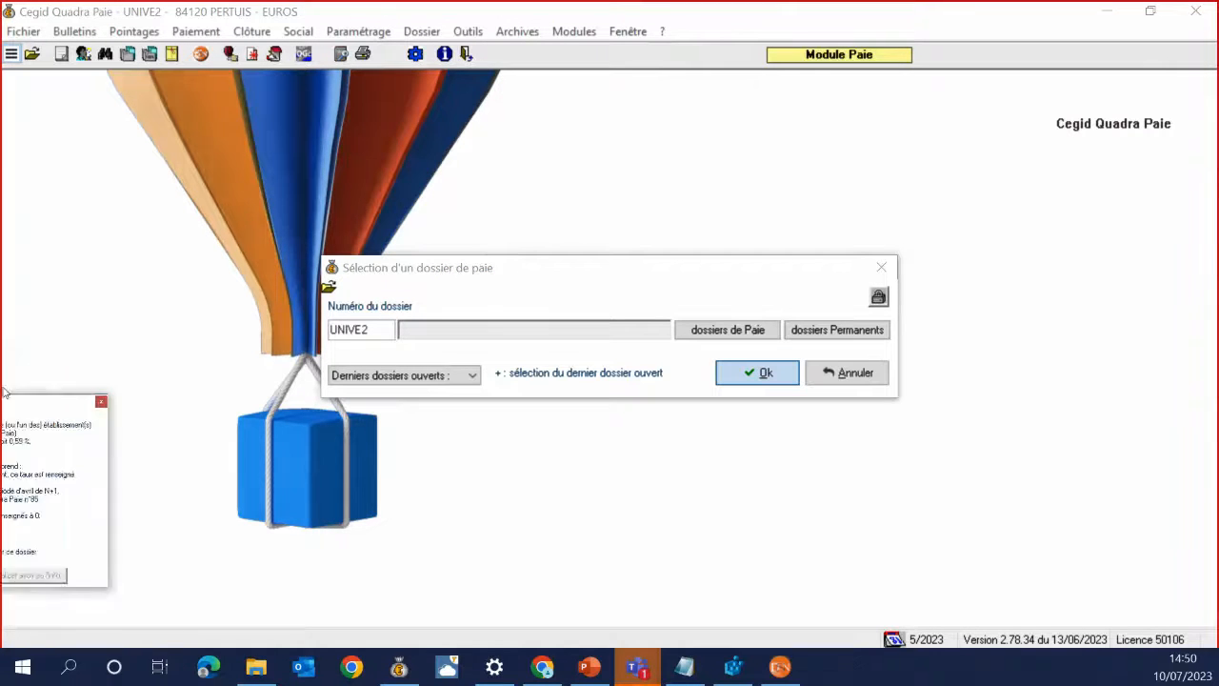
left_click(442, 423)
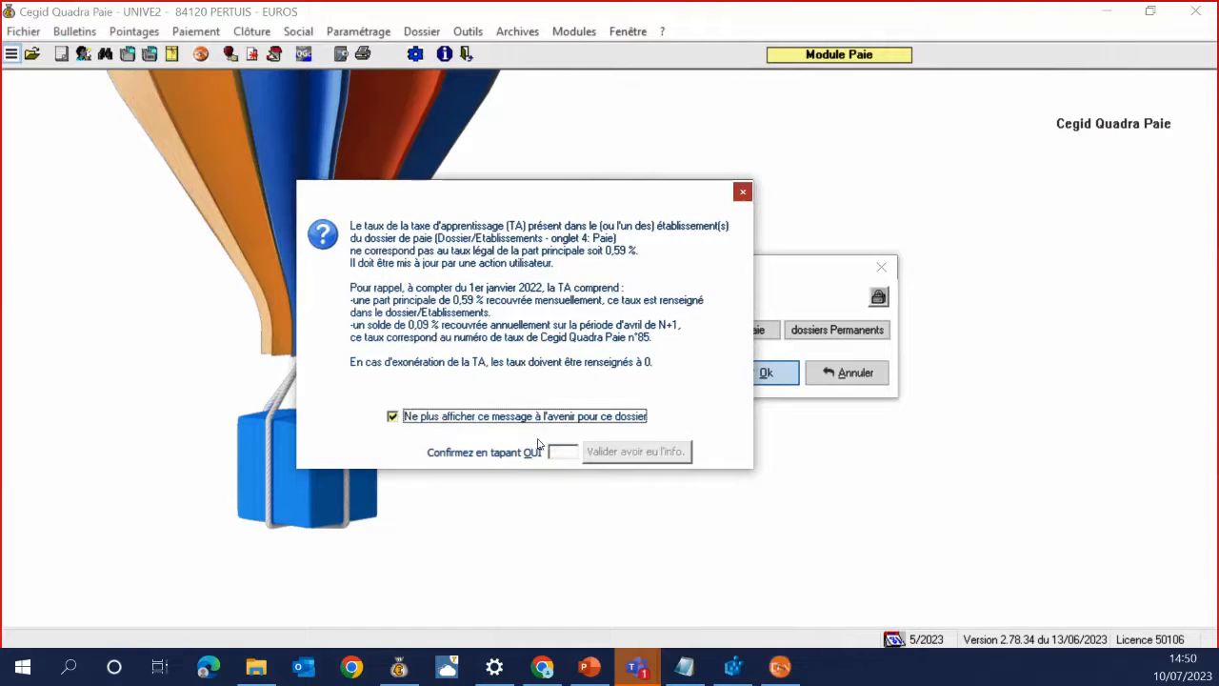
left_click(560, 452)
type("OUI")
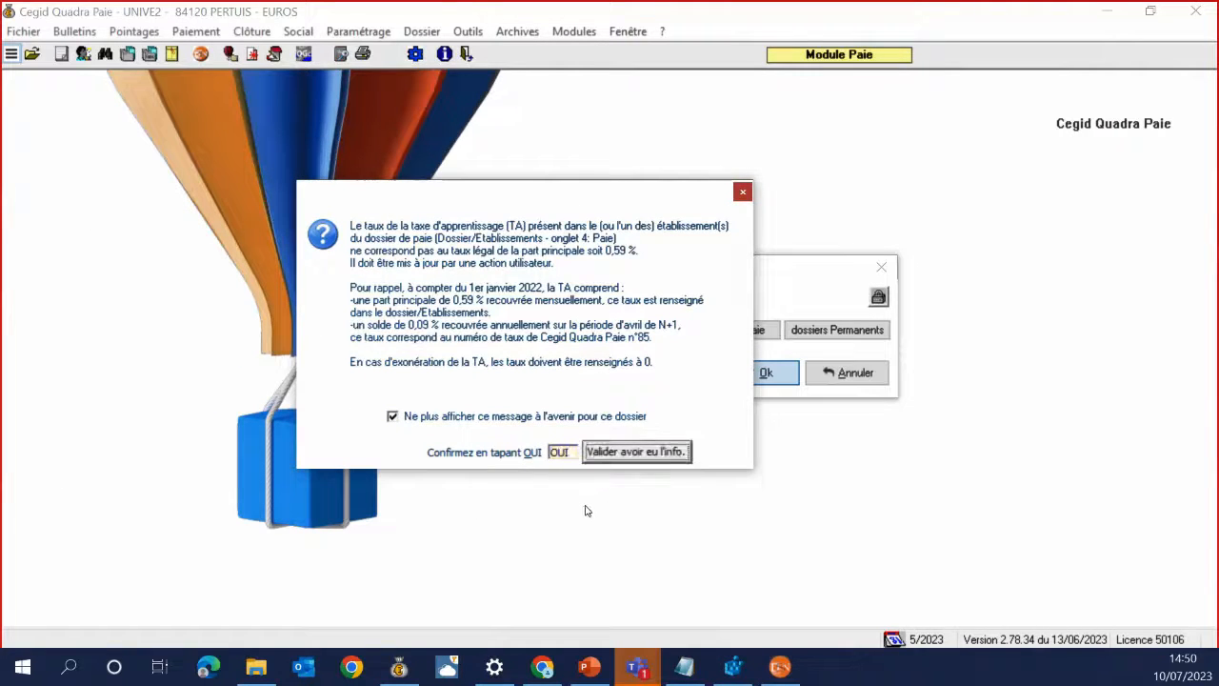
key("Return")
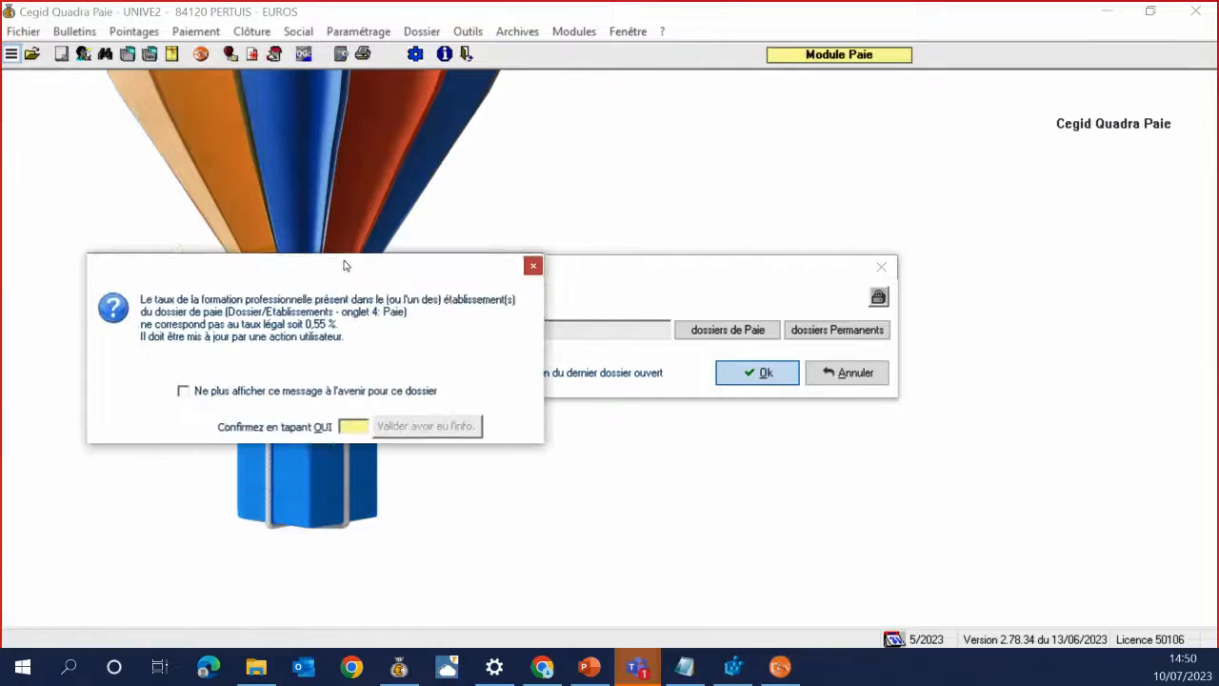
type("OU")
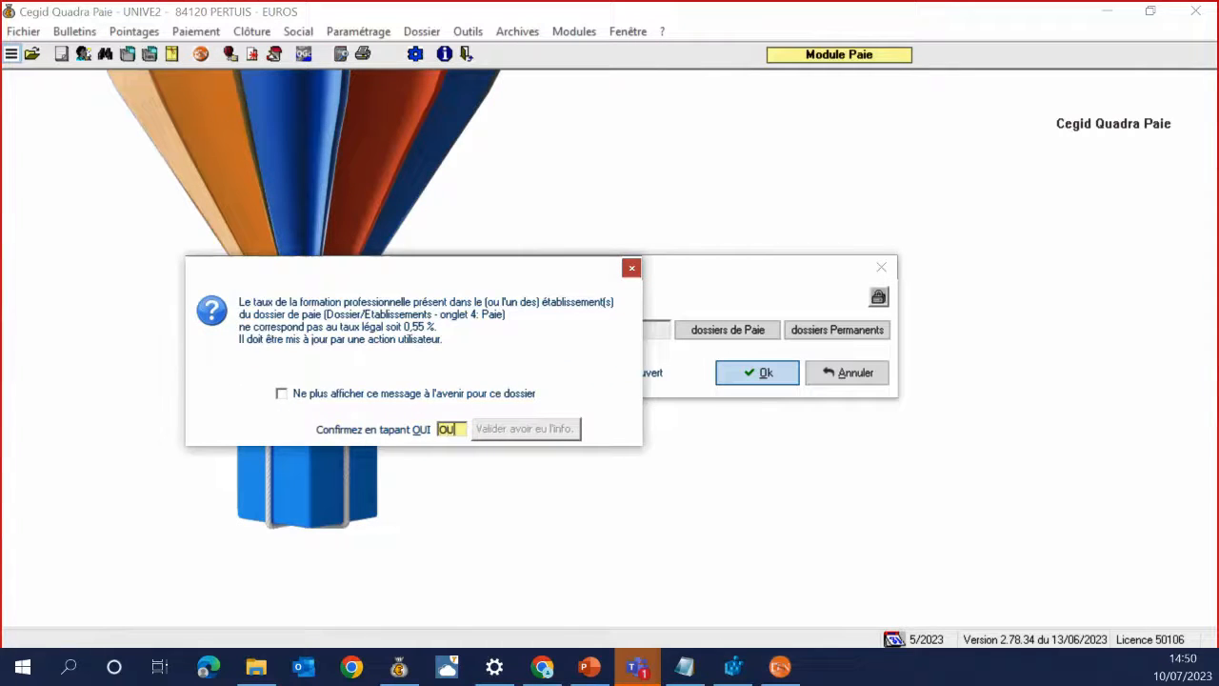
type("I")
key("Return")
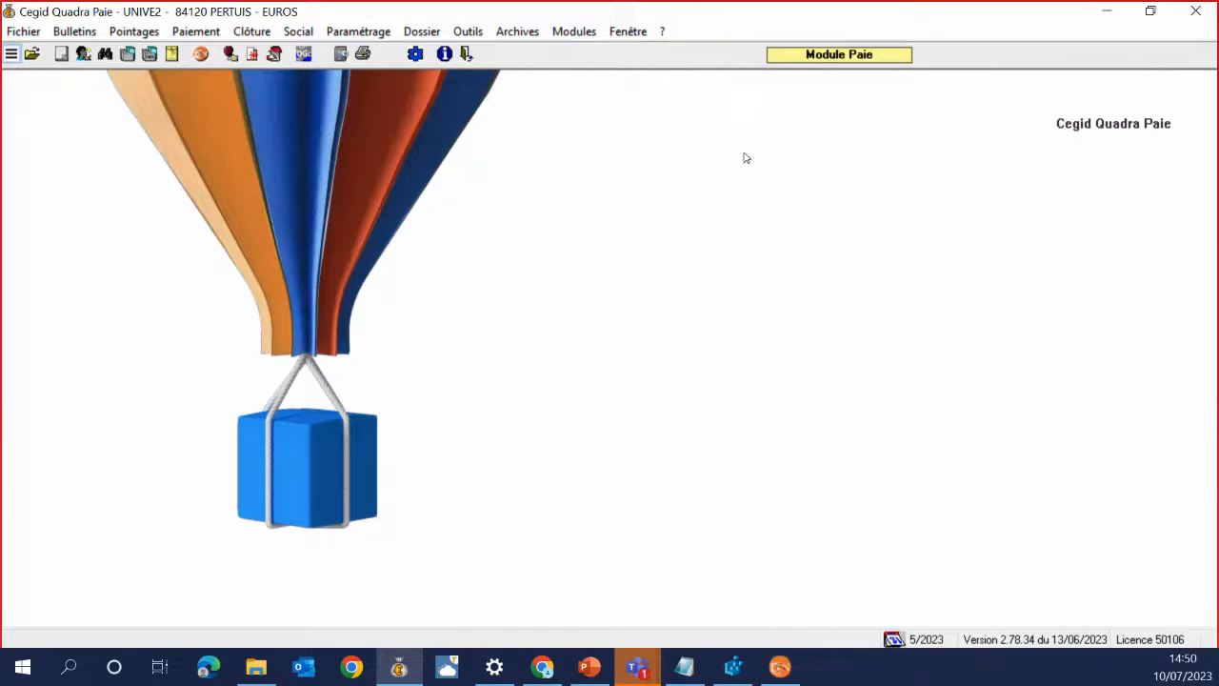
Start converting UNIVE2 into a dossier type without backing up, and validate the conversion answers
left_click(469, 33)
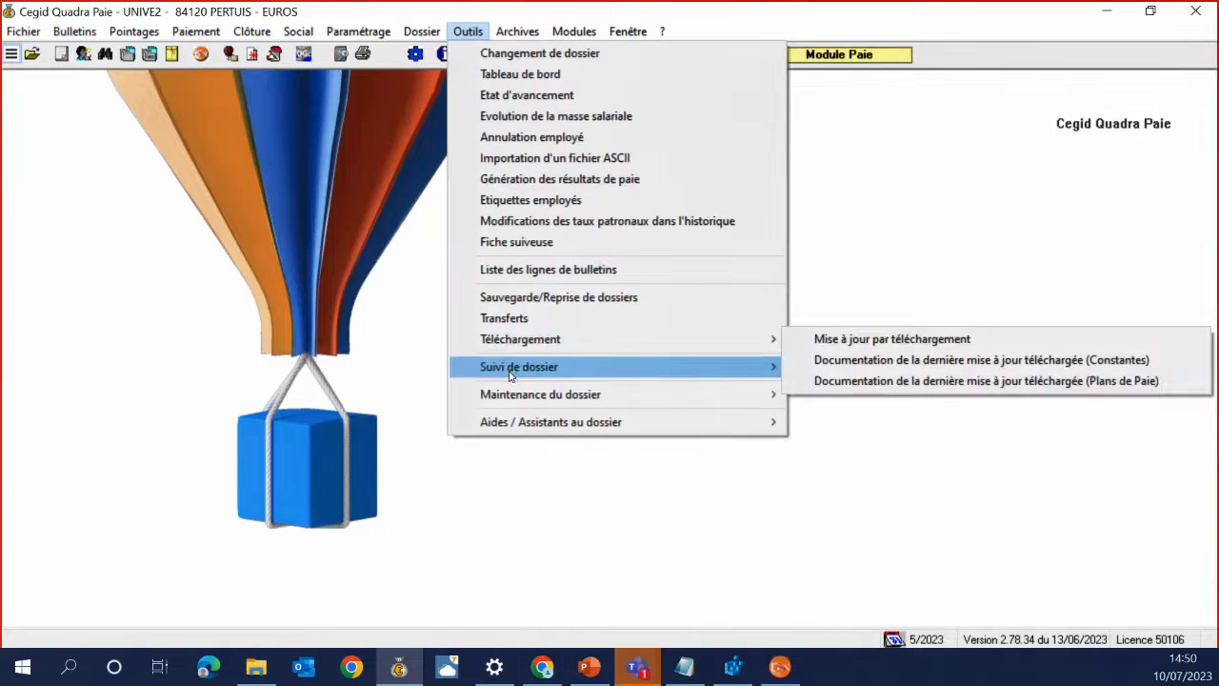
mouse_move(510, 376)
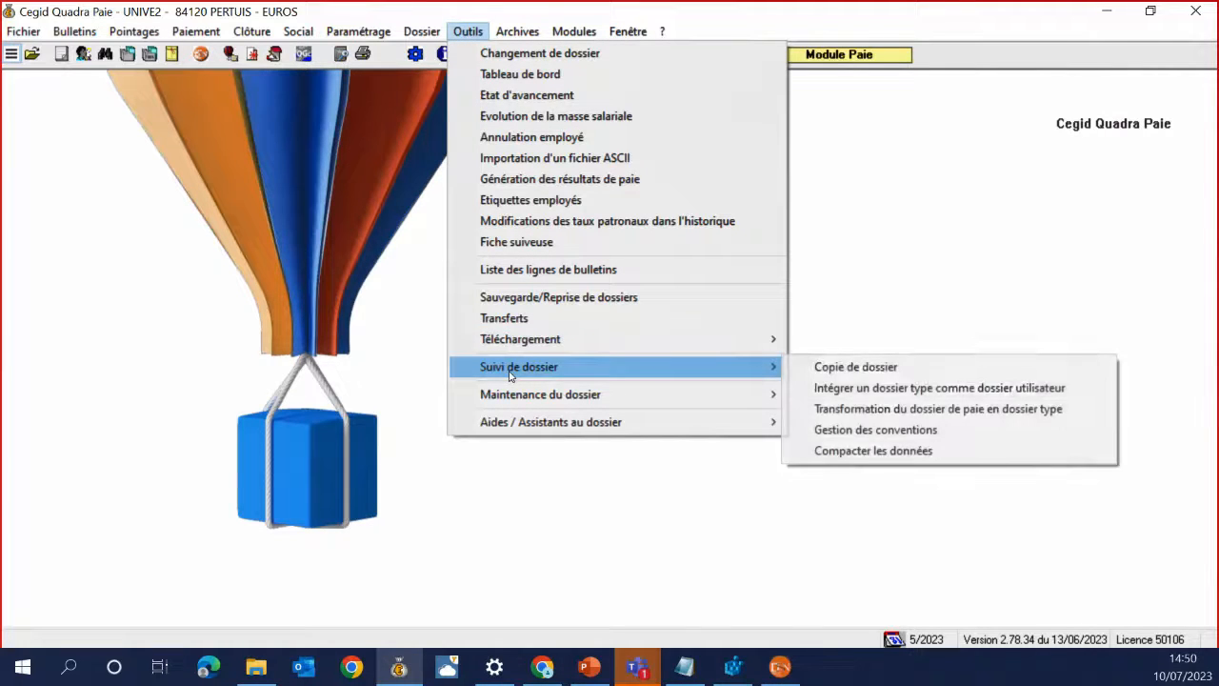
left_click(866, 409)
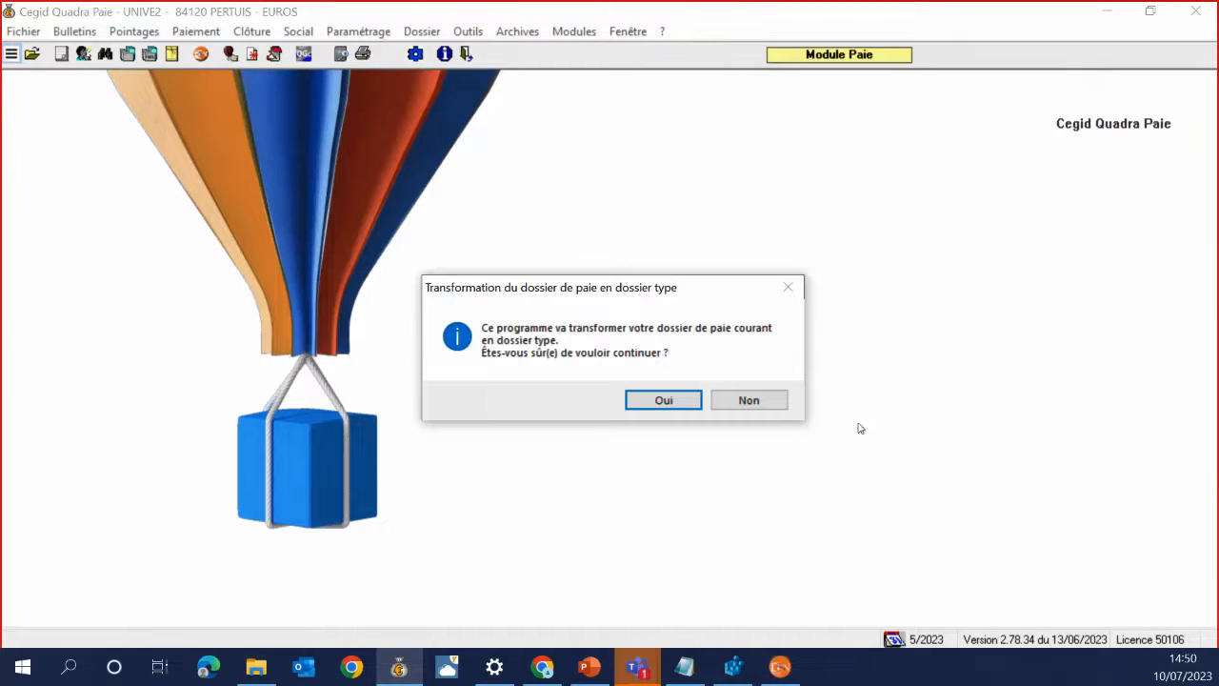
left_click(652, 408)
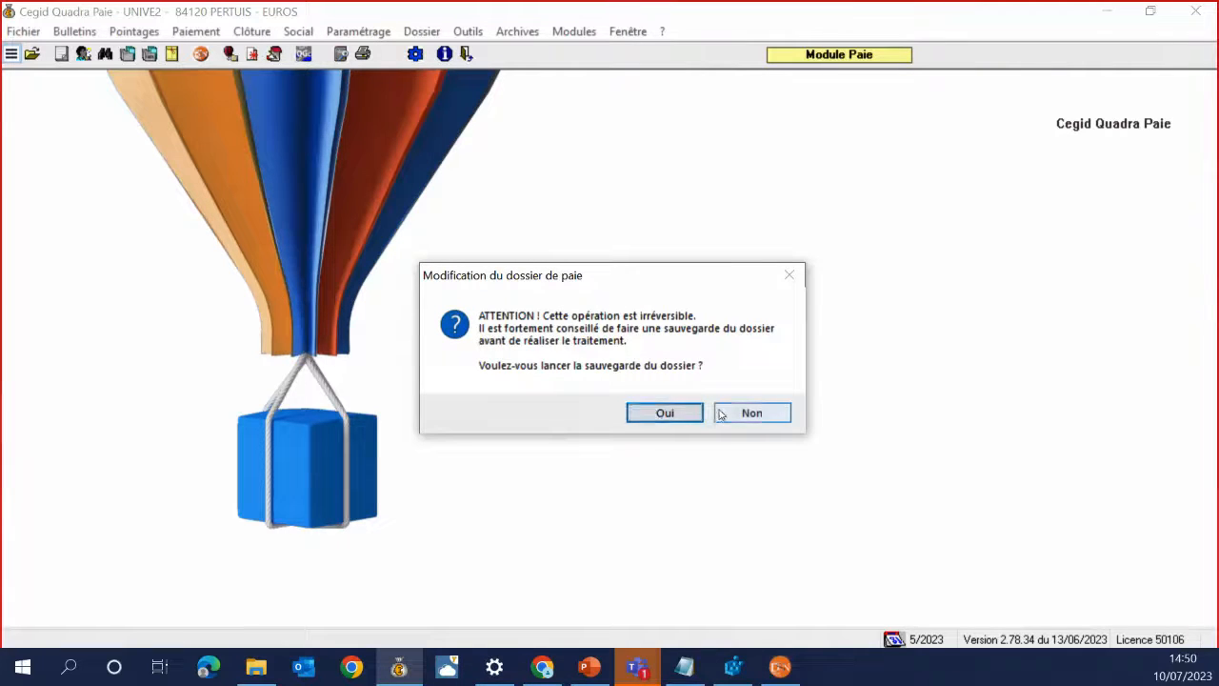
left_click(752, 413)
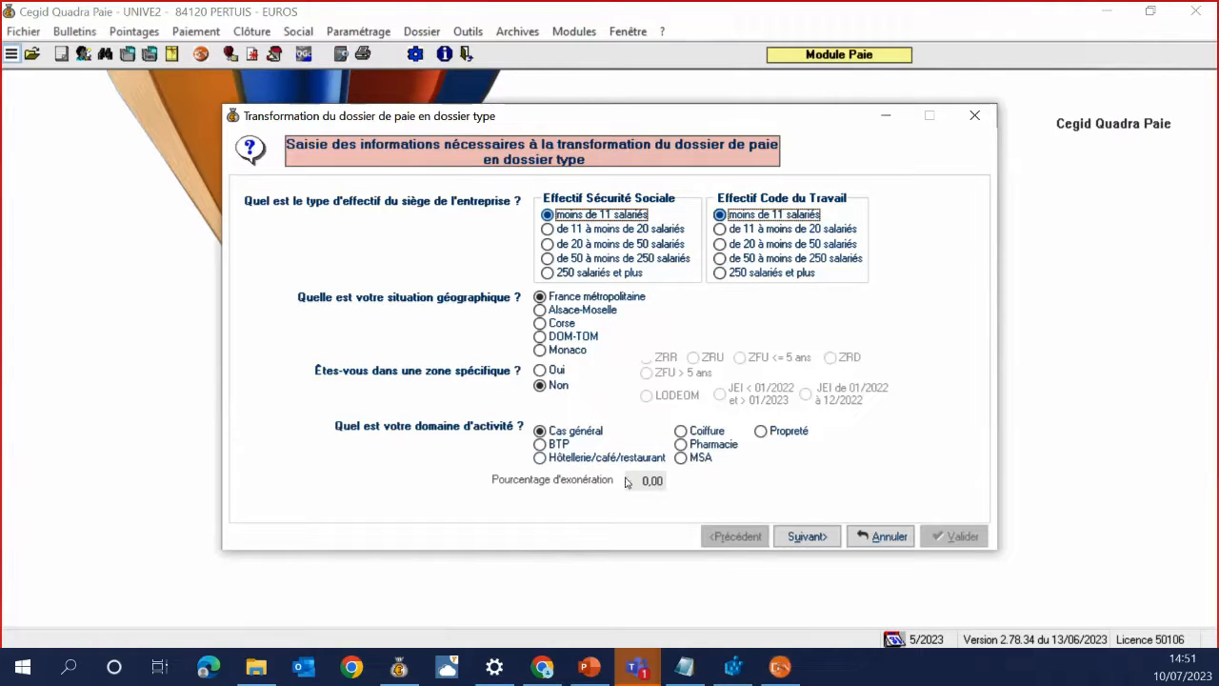
left_click(822, 534)
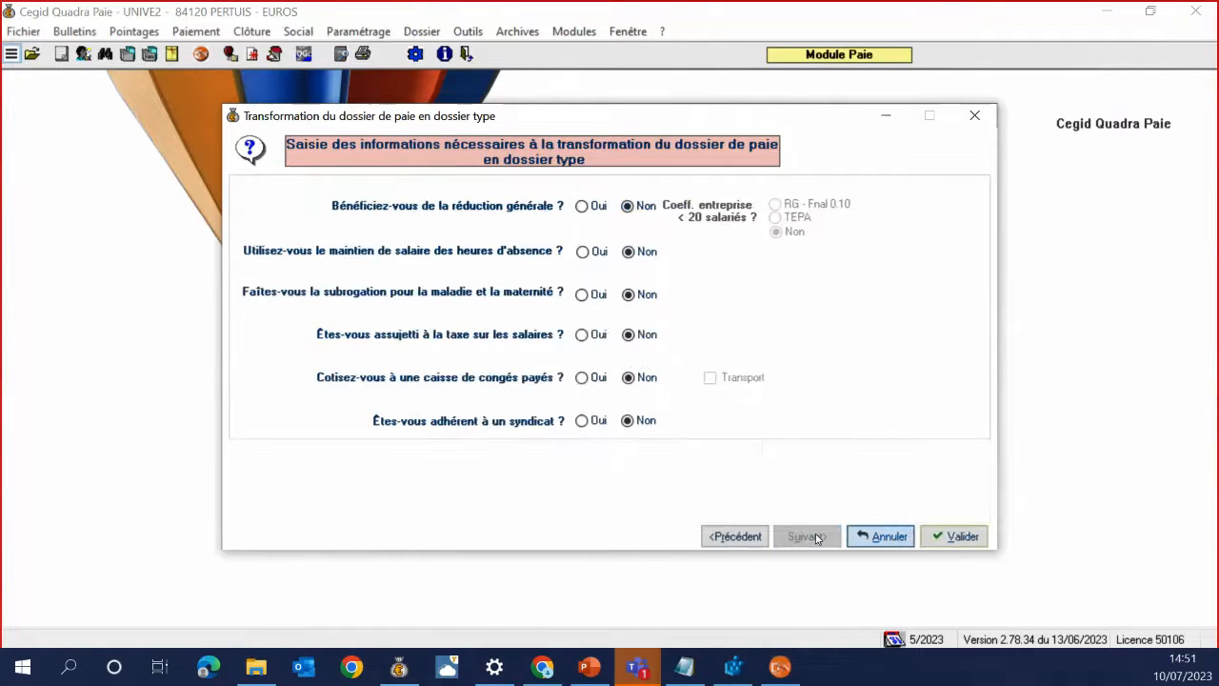
left_click(937, 534)
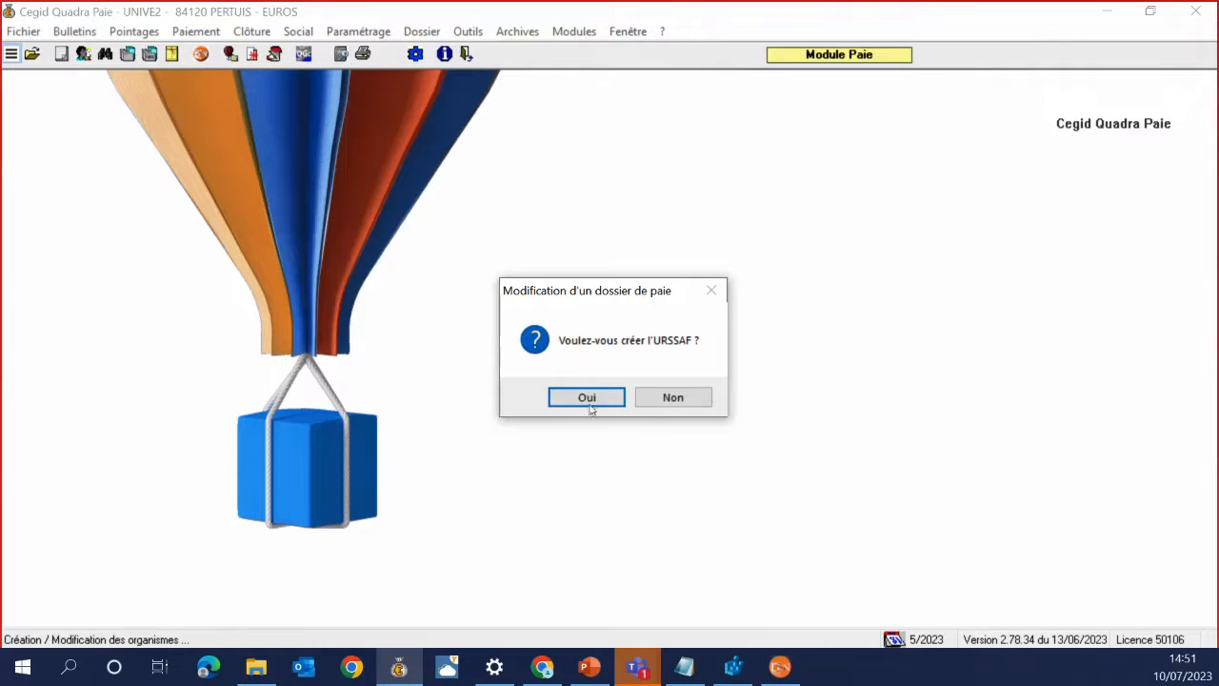
Create the URSSAF, ASSEDIC and AGIRC organisations, choosing the AGIRC institution code from the list
left_click(586, 398)
left_click(585, 398)
left_click(582, 398)
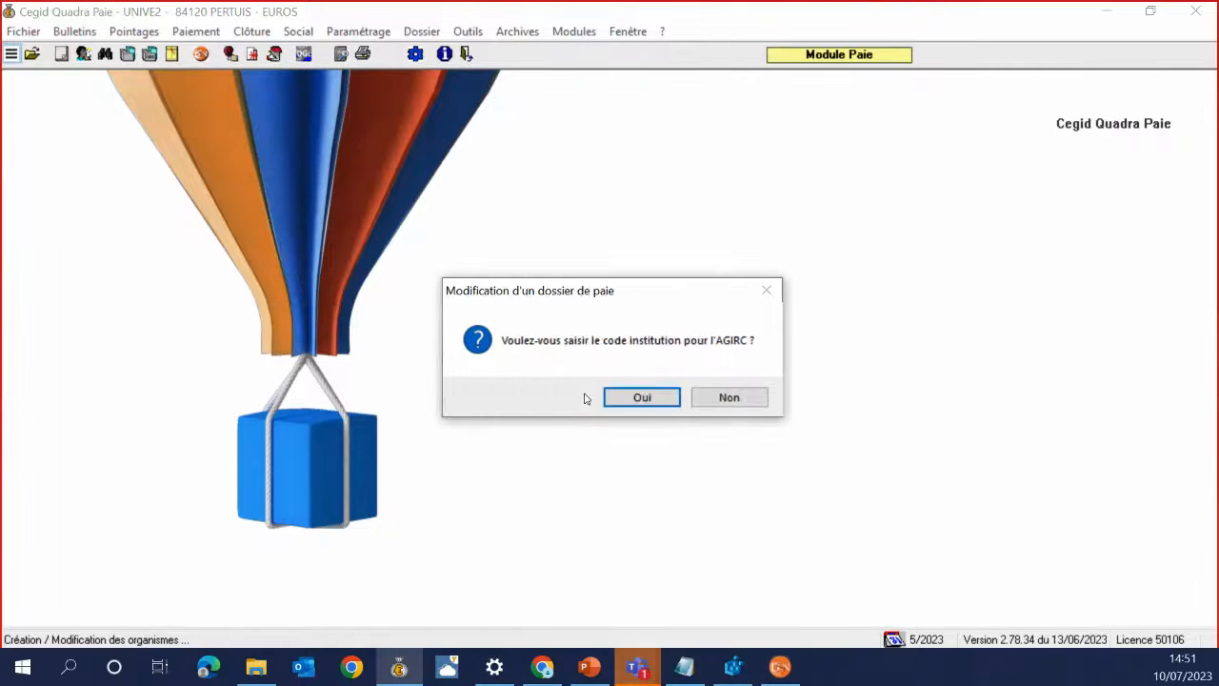
left_click(596, 399)
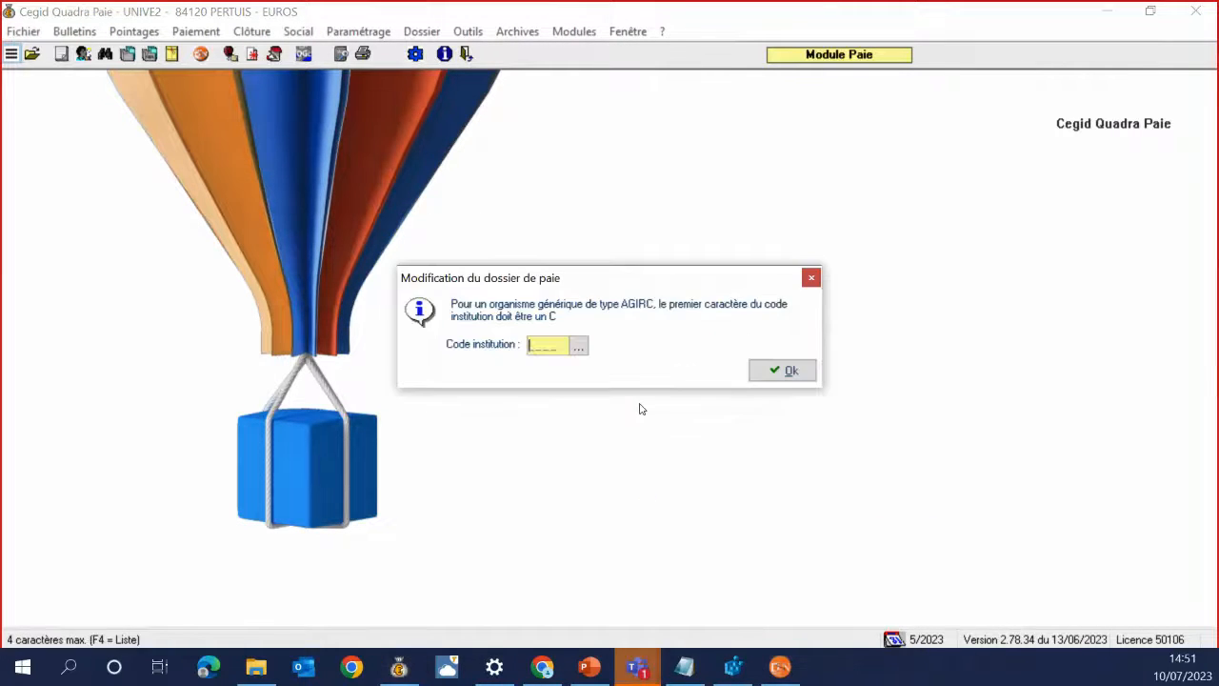
left_click(579, 347)
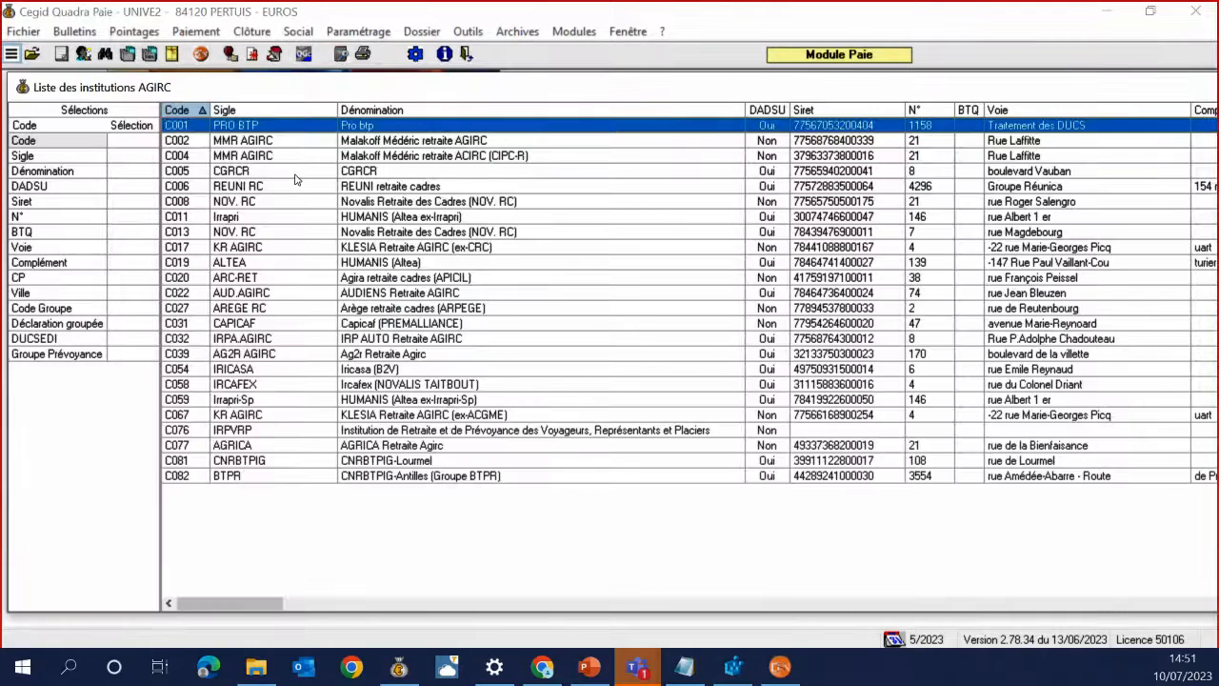
double_click(297, 176)
left_click(770, 369)
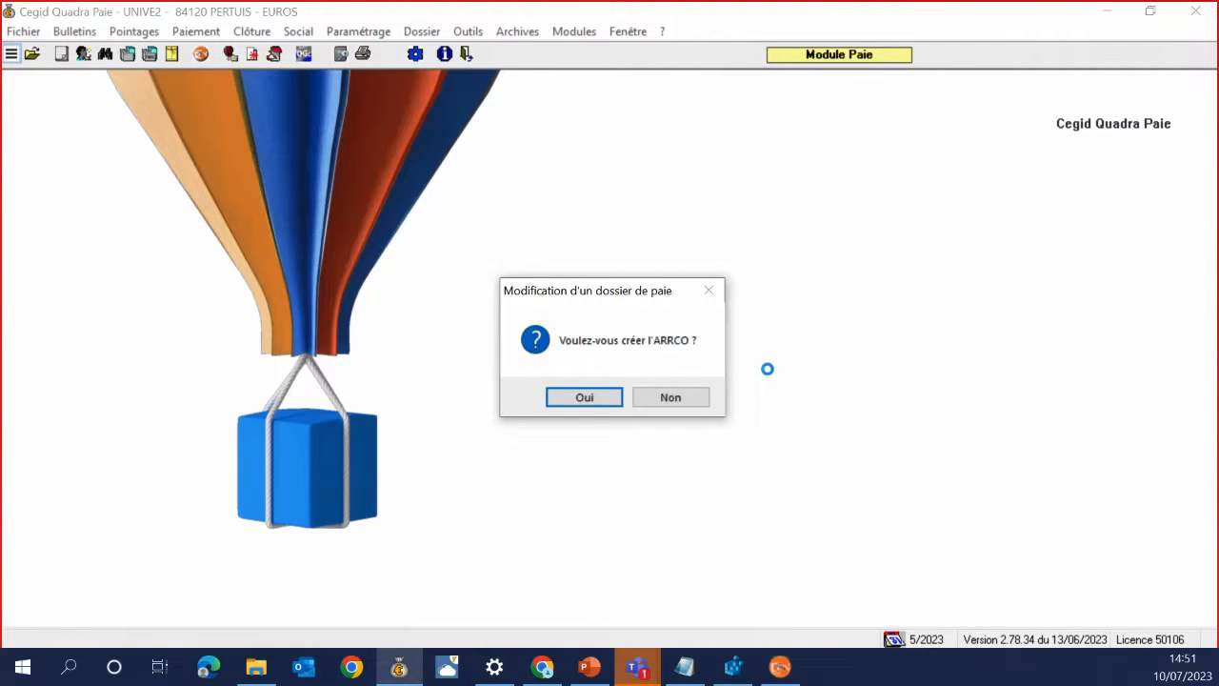
Create ARRCO with code A202 MMR ARRCO and the prévoyance group, skipping the AGIRC/ARRCO group
left_click(571, 400)
left_click(627, 405)
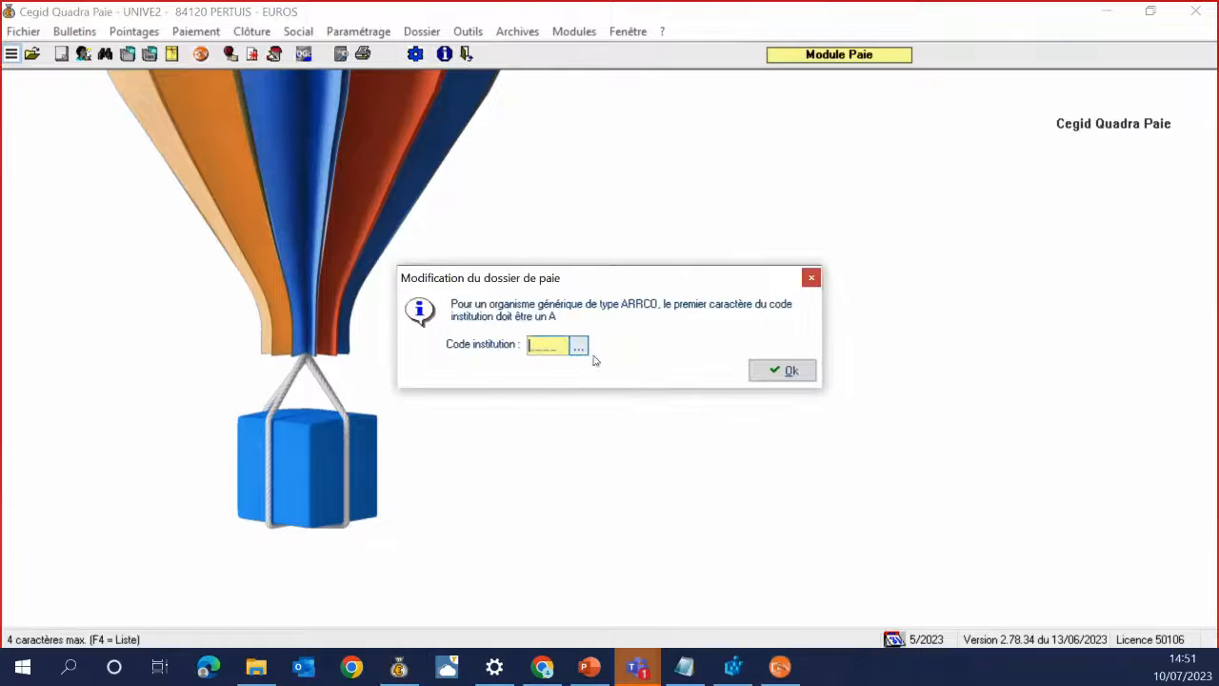
left_click(579, 346)
double_click(191, 176)
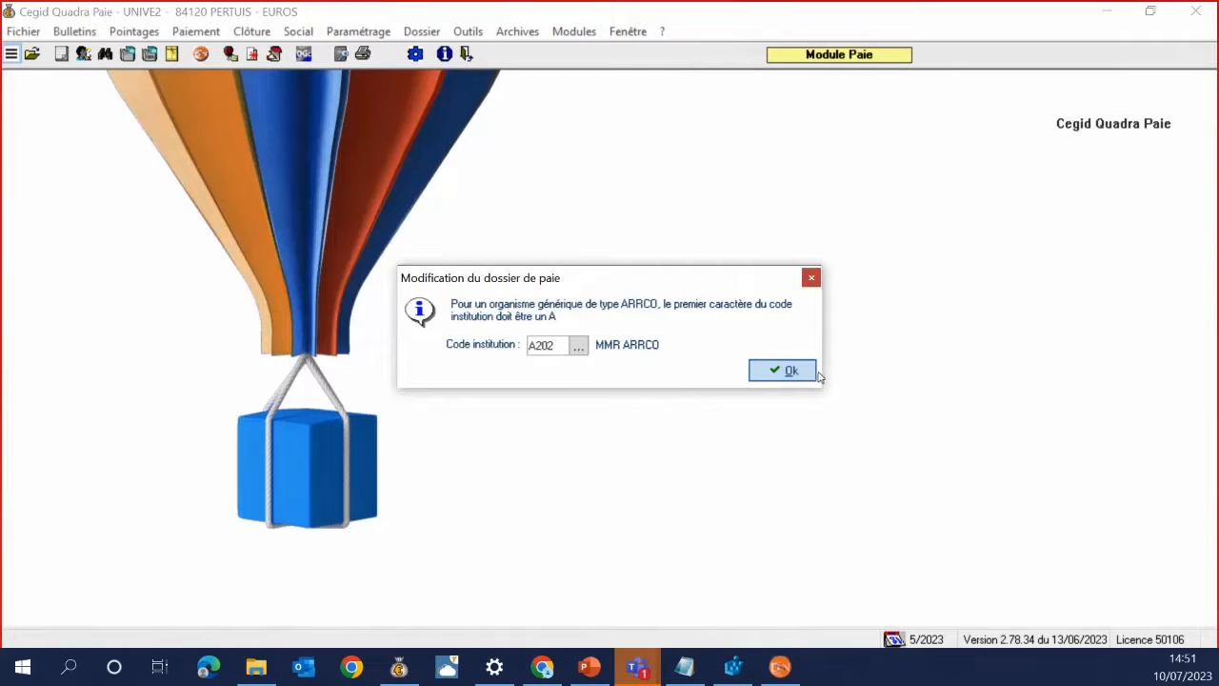
left_click(808, 372)
left_click(706, 402)
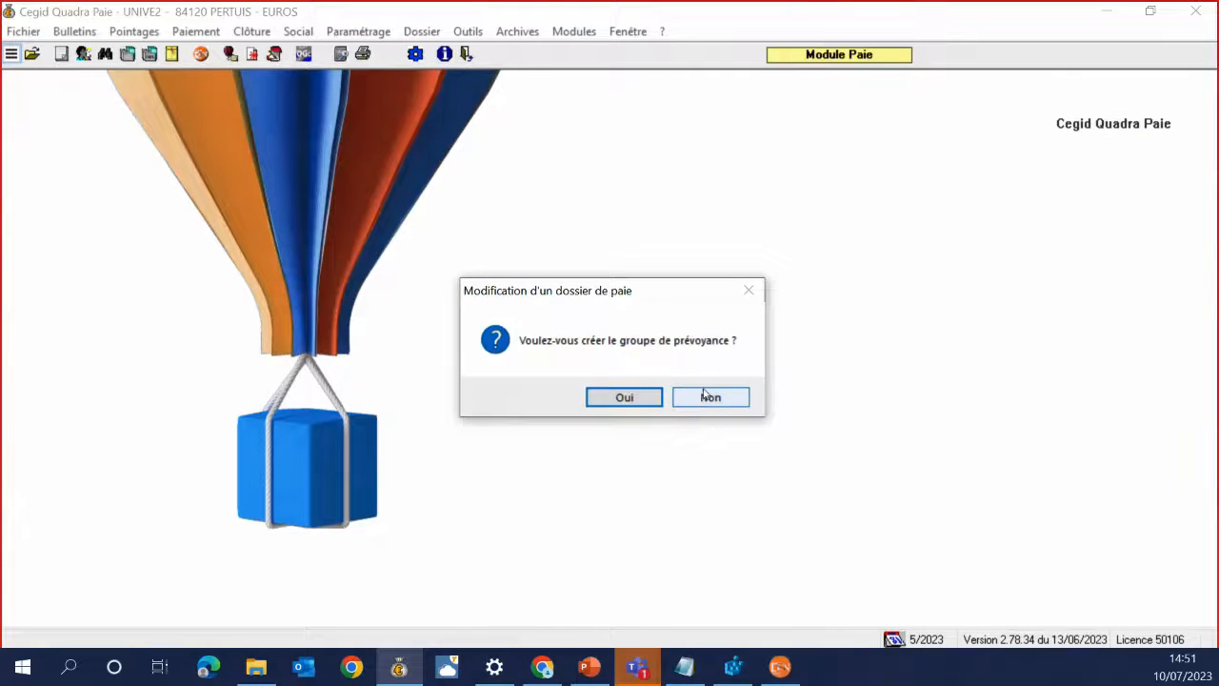
left_click(628, 402)
left_click(776, 406)
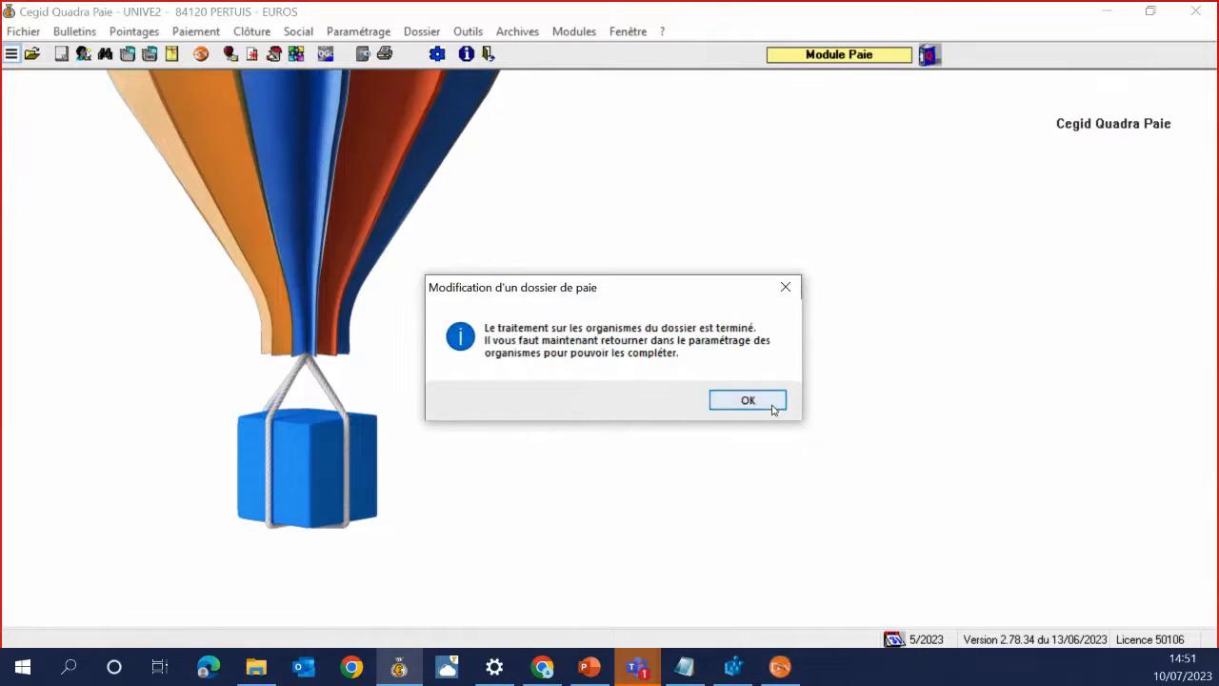
left_click(772, 404)
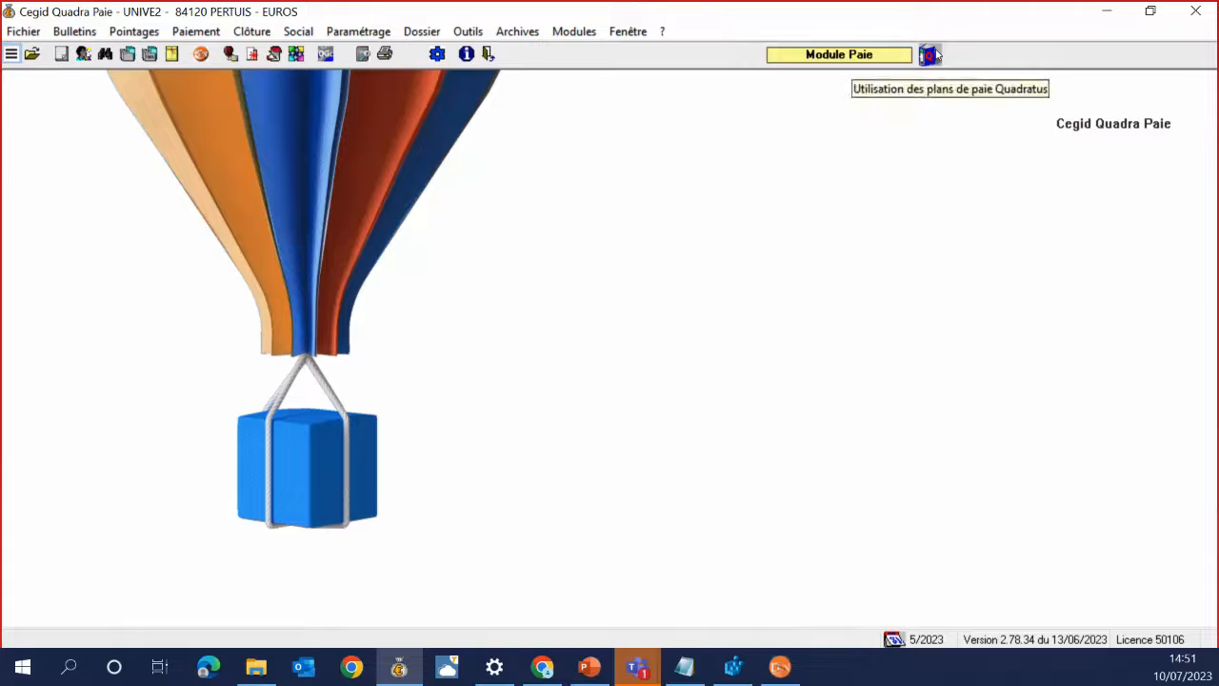
left_click(358, 32)
Open establishment 0 and review its general, bank, AT rate, pay and collective agreement pages
left_click(531, 250)
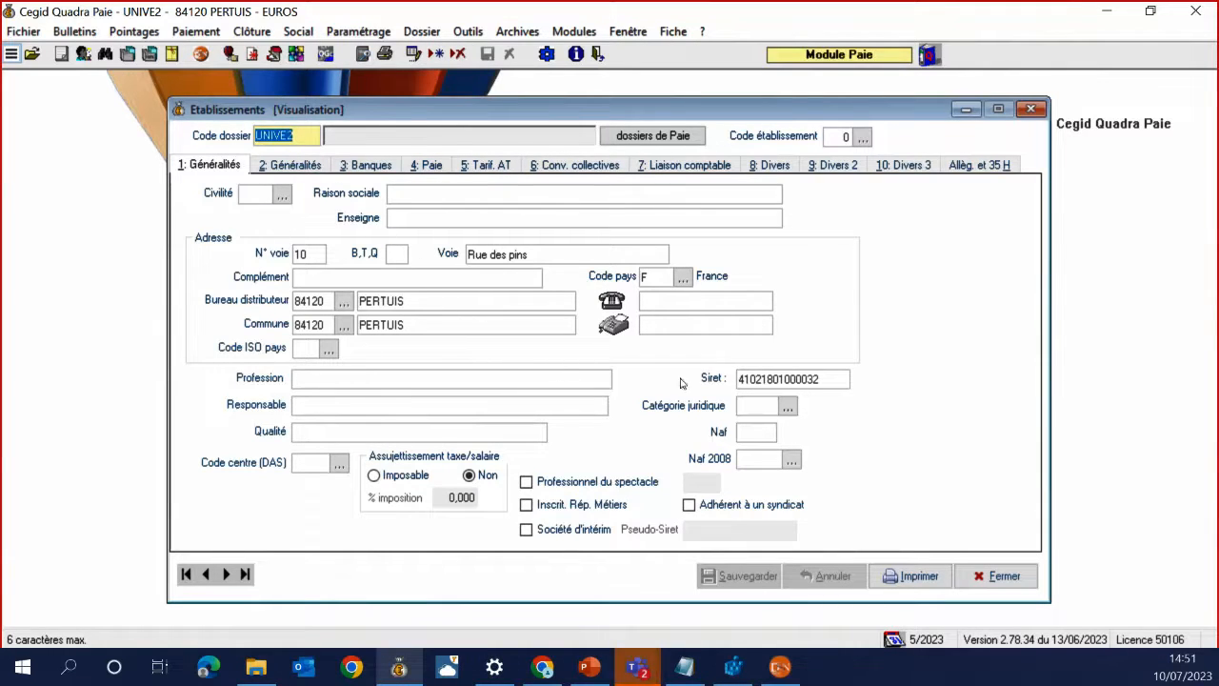
left_click(290, 165)
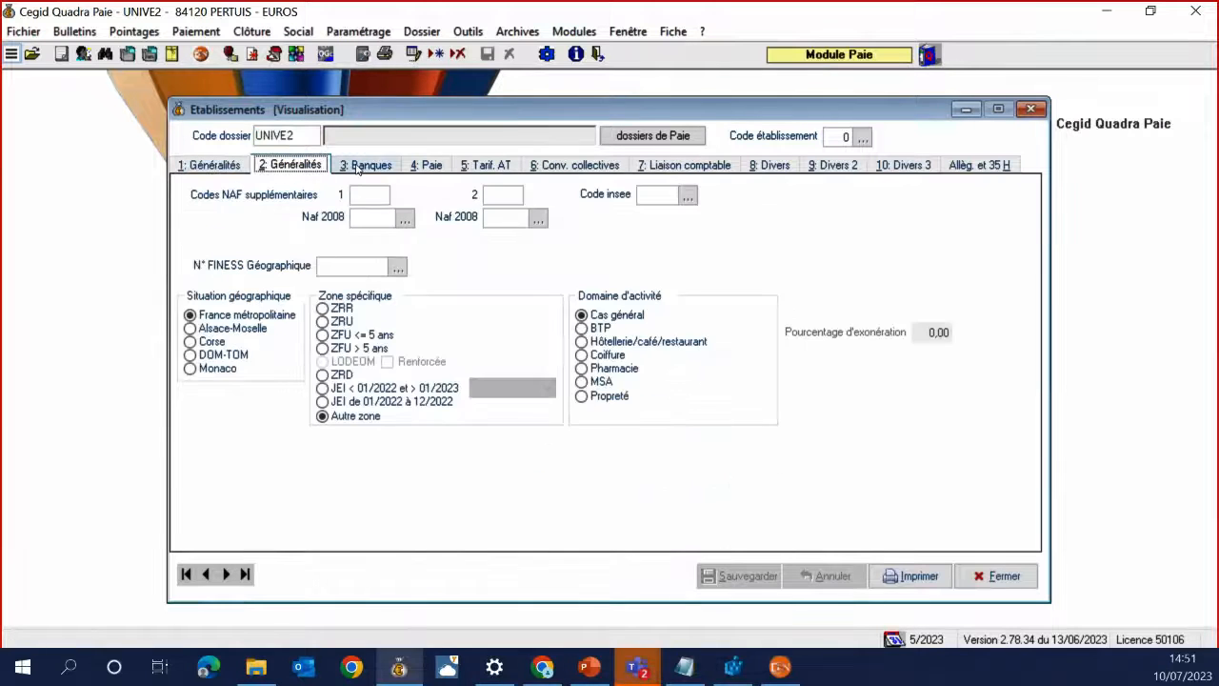
left_click(367, 164)
left_click(486, 165)
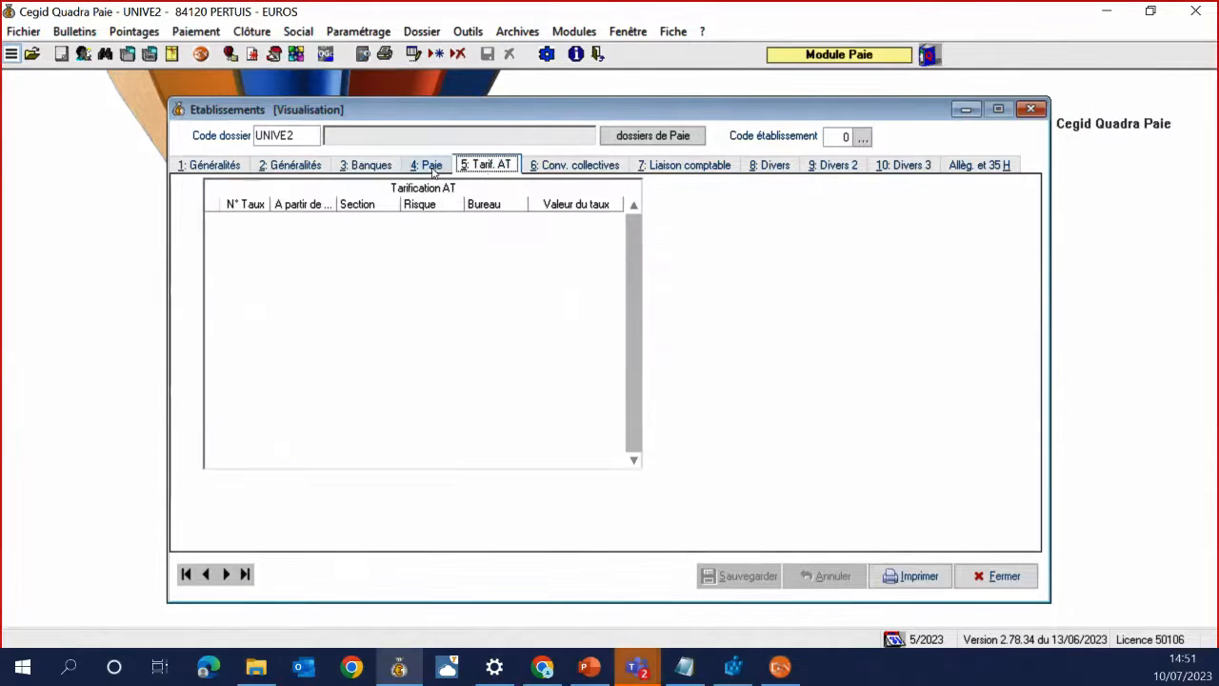
left_click(428, 166)
left_click(577, 165)
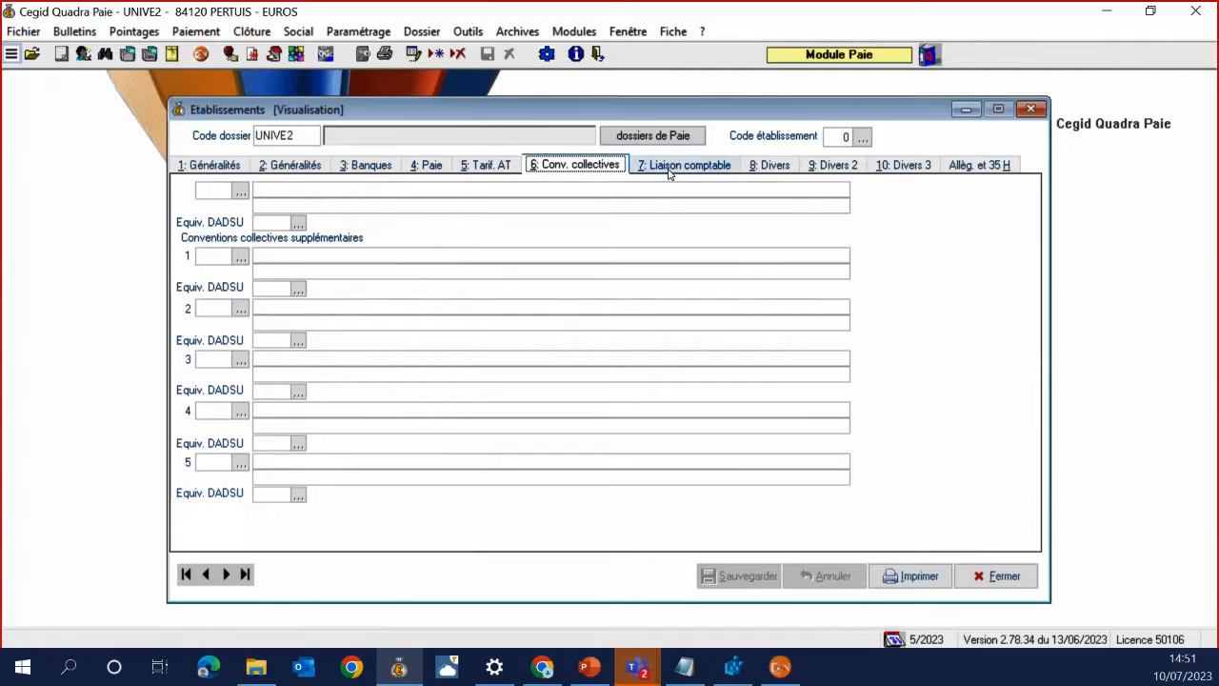
Review the accounting link, three miscellaneous pages and 35-hour settings, then close the record
left_click(669, 171)
left_click(770, 166)
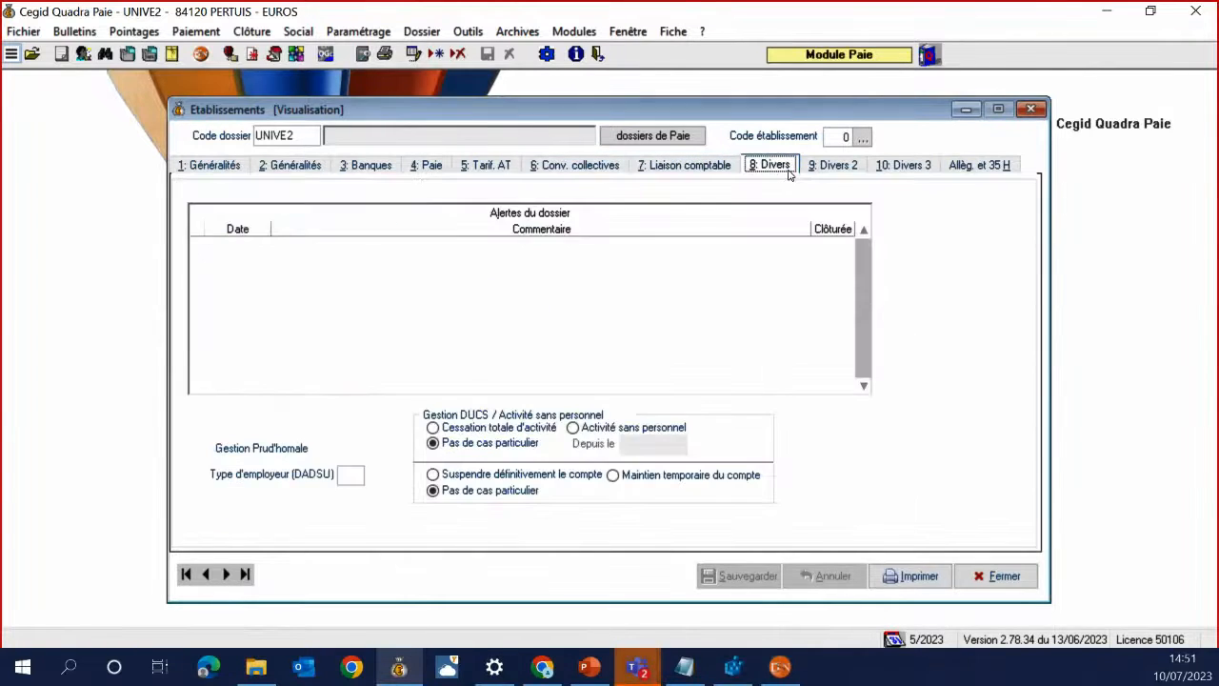
left_click(833, 165)
left_click(903, 166)
left_click(967, 165)
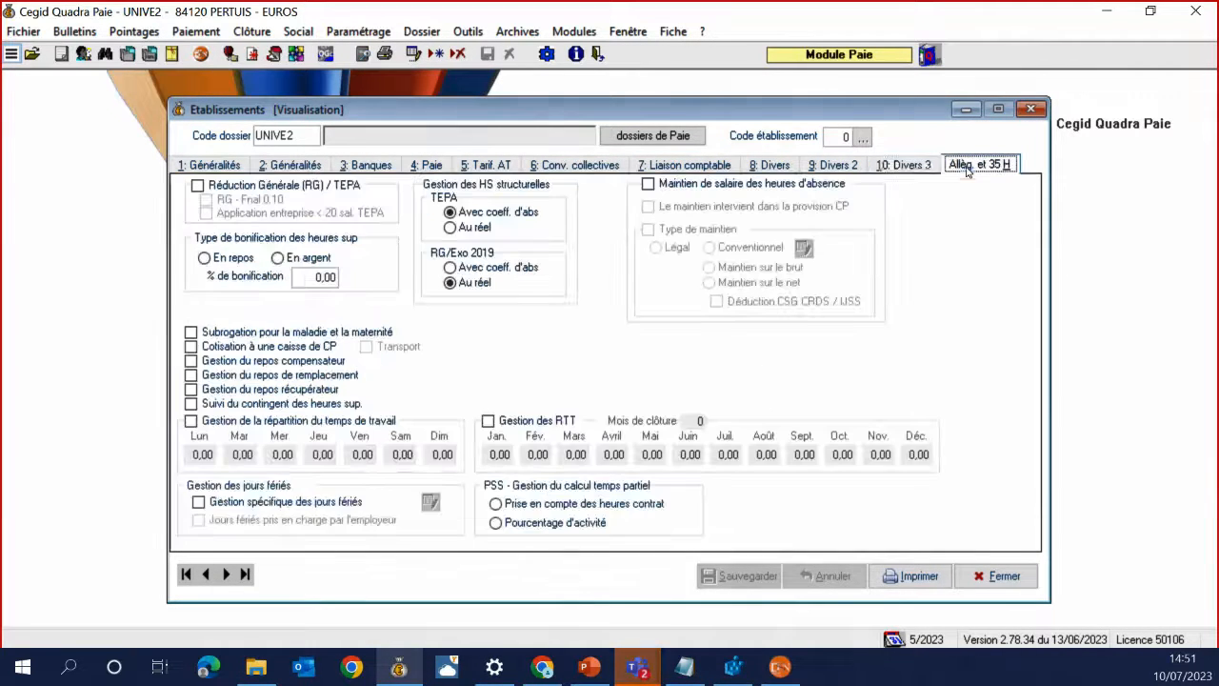
left_click(1031, 112)
left_click(345, 35)
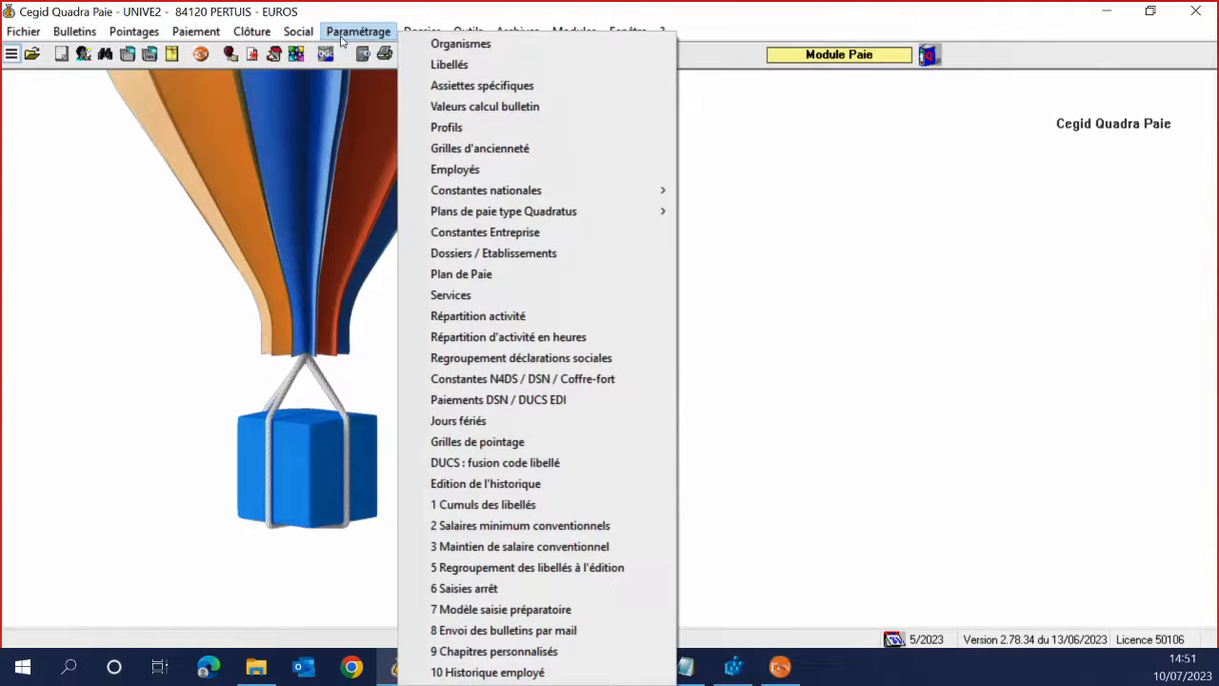
Open employee 1's record, browse its job definition pages and toggle the standard pay plan option
left_click(415, 170)
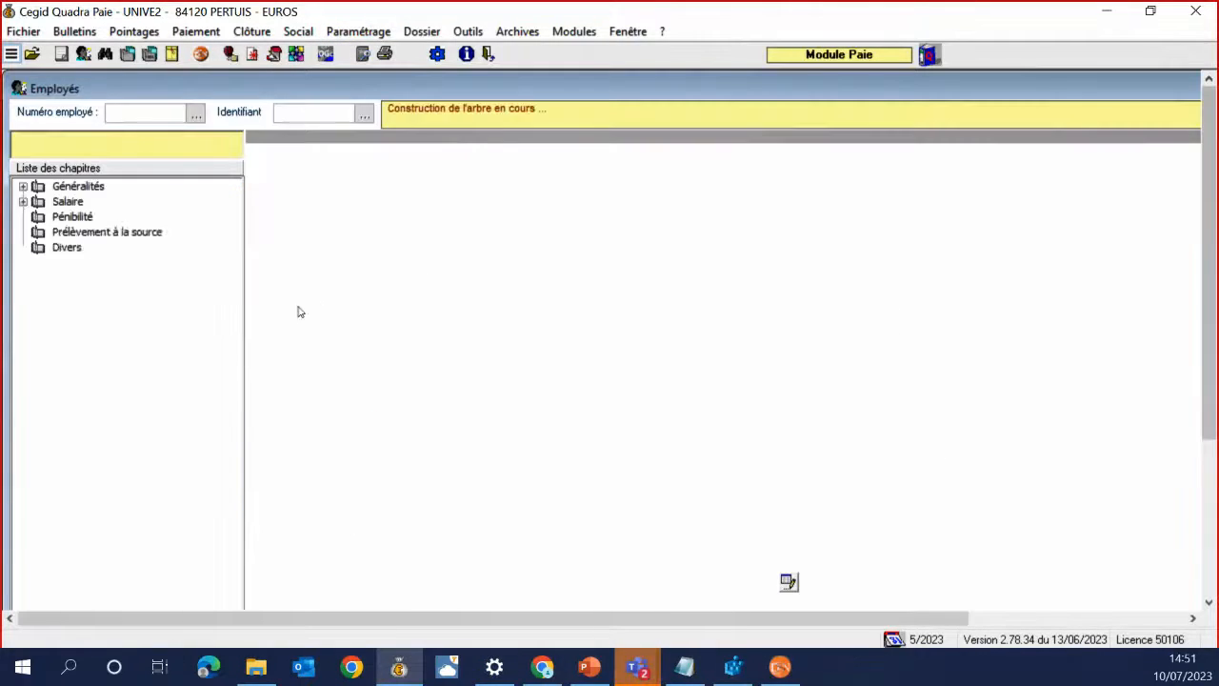
left_click(108, 234)
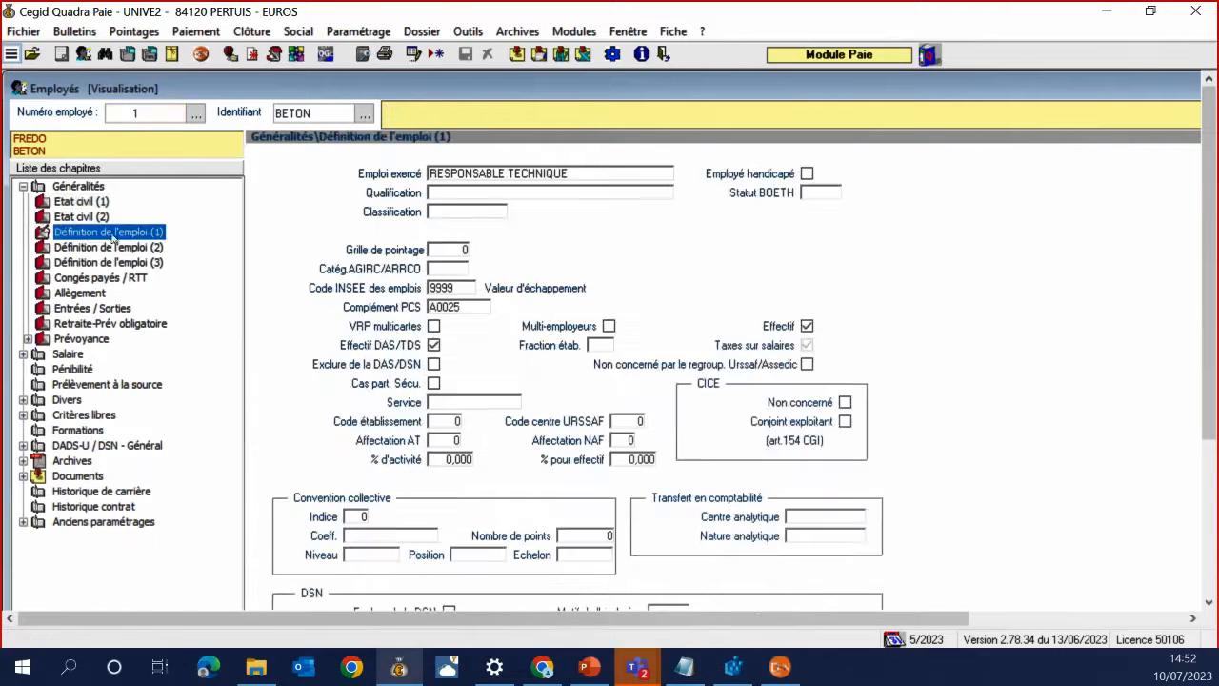
left_click(119, 248)
left_click(130, 261)
key("Up")
key("Up")
key("Up")
key("Up")
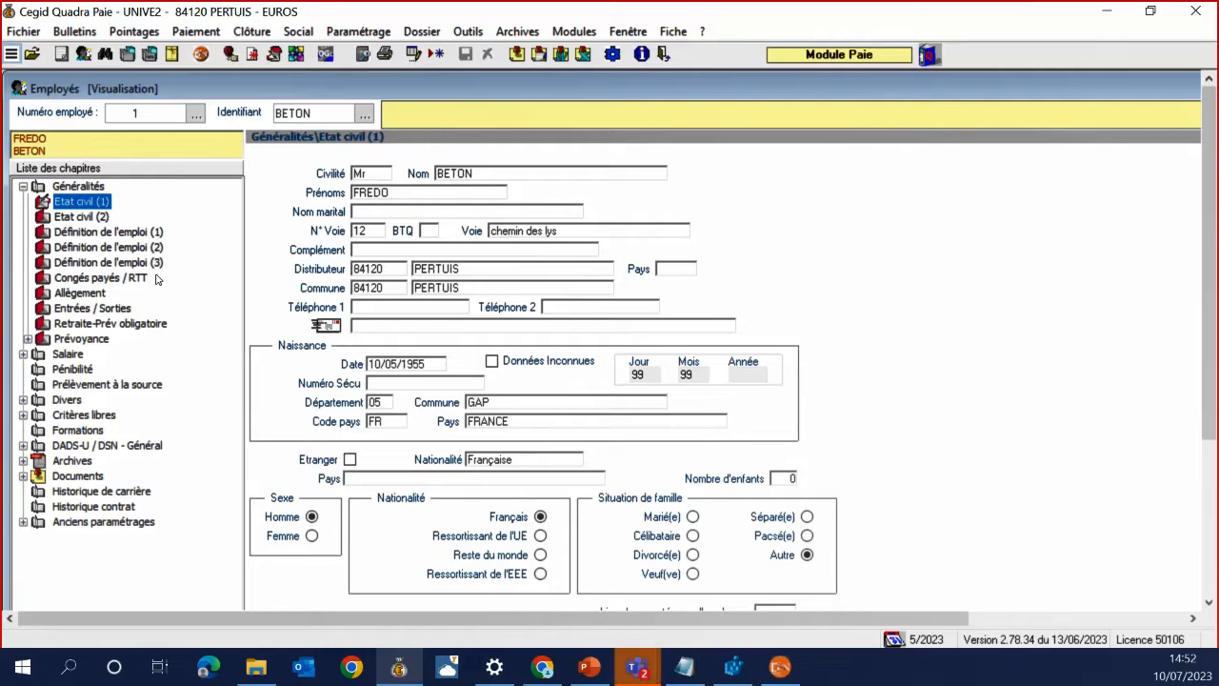
left_click(135, 264)
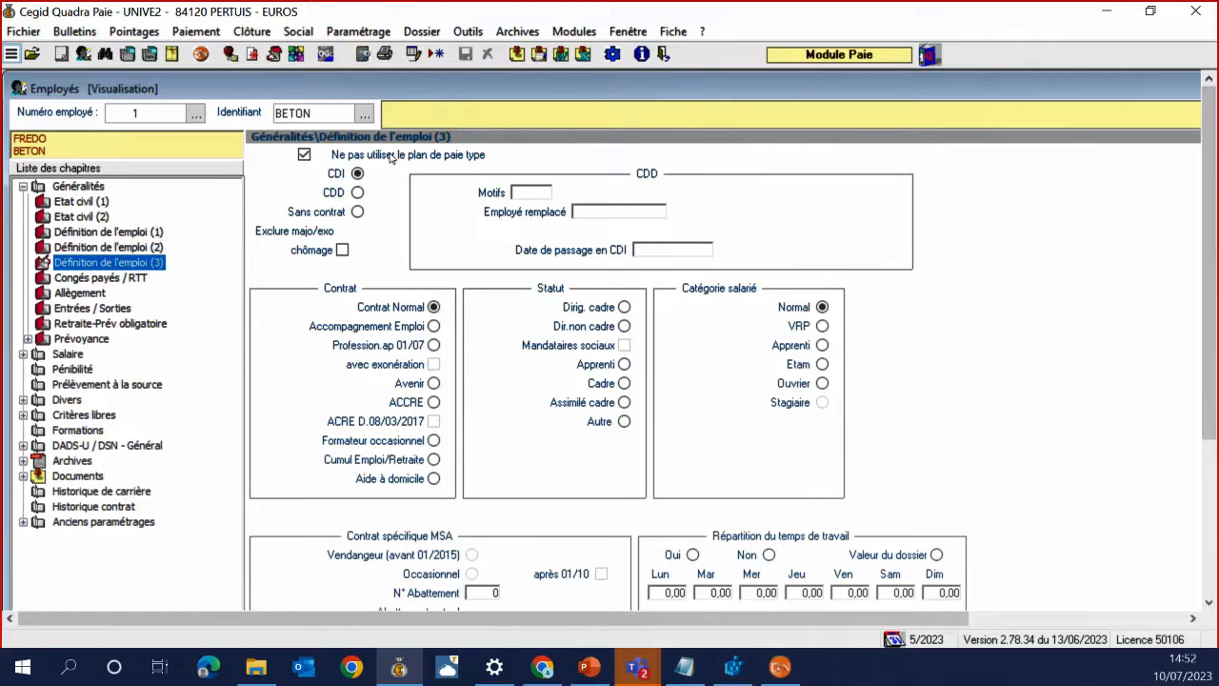
left_click(390, 158)
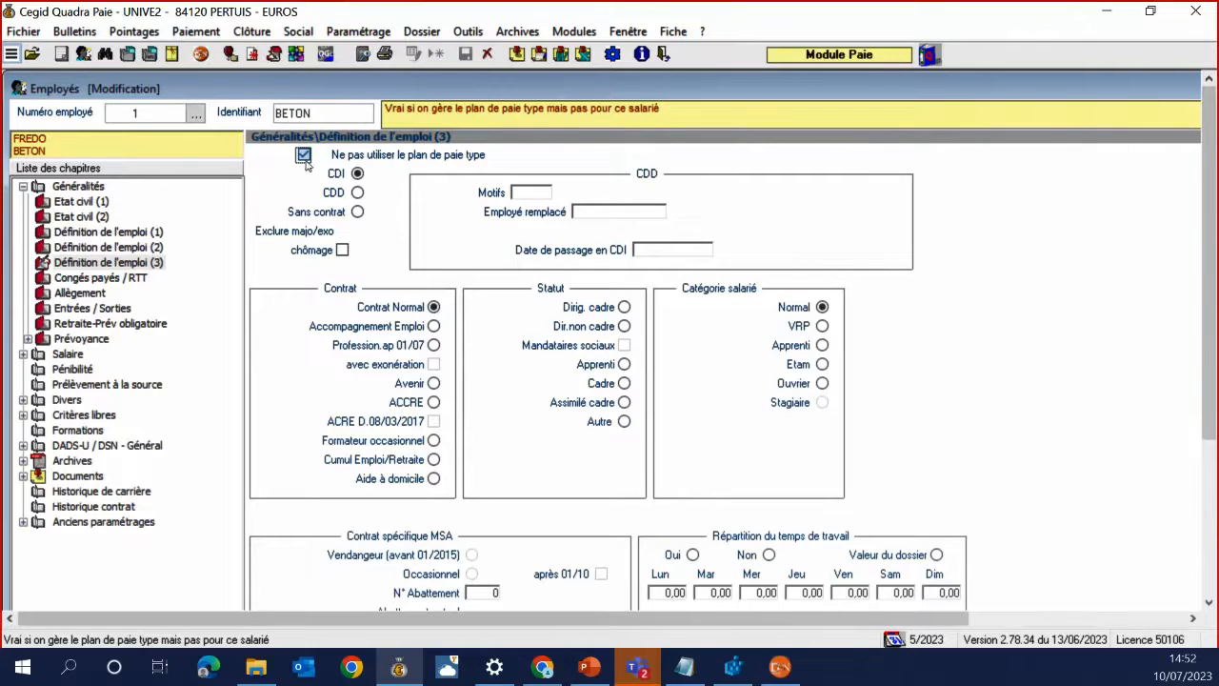
Try saving the employee record, dismissing the PCS code warning twice
left_click_drag(1207, 273, 1187, 465)
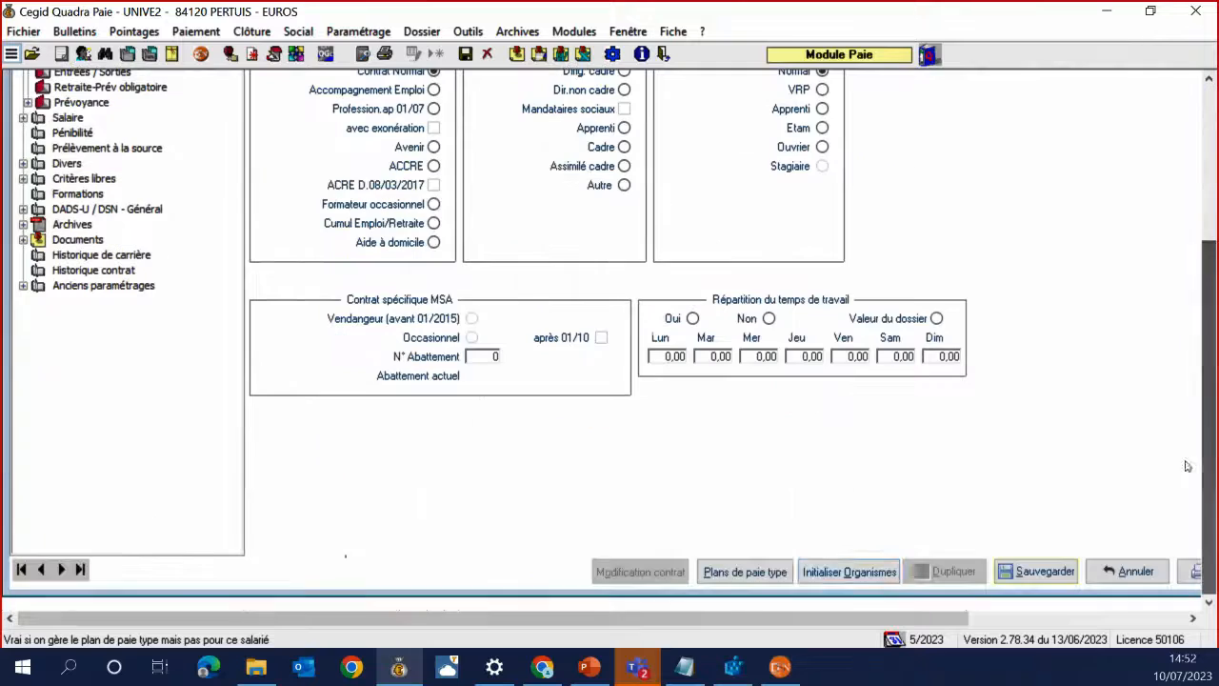
left_click(1043, 571)
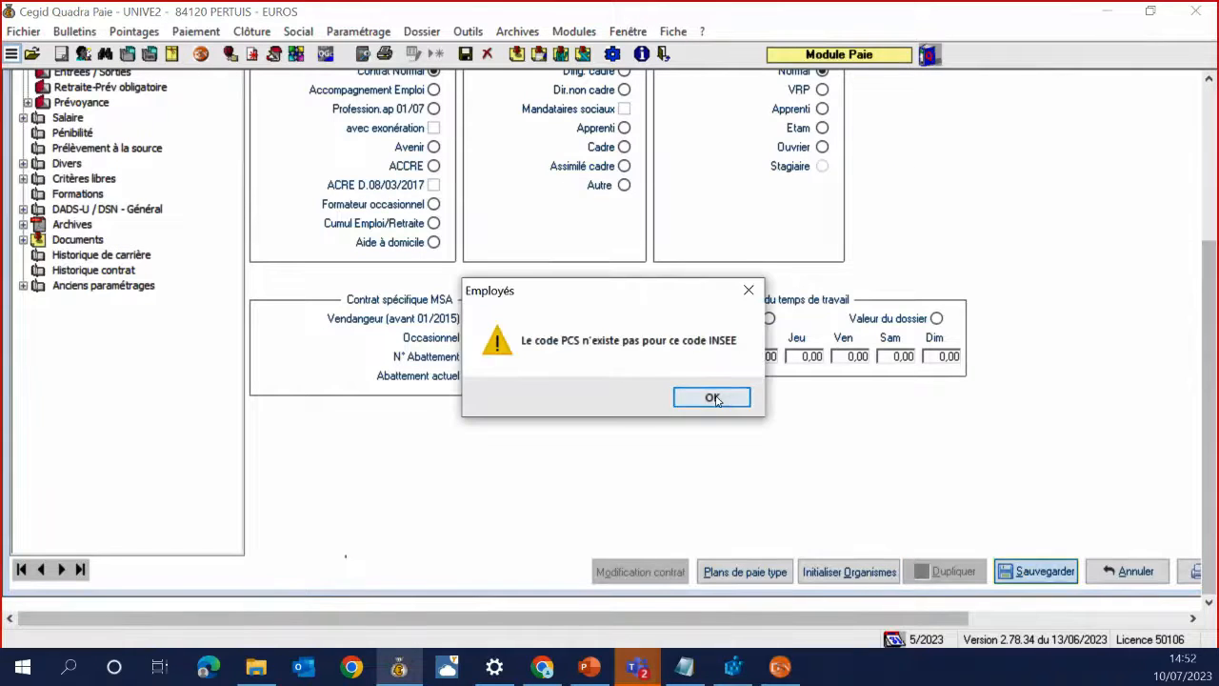
left_click(712, 398)
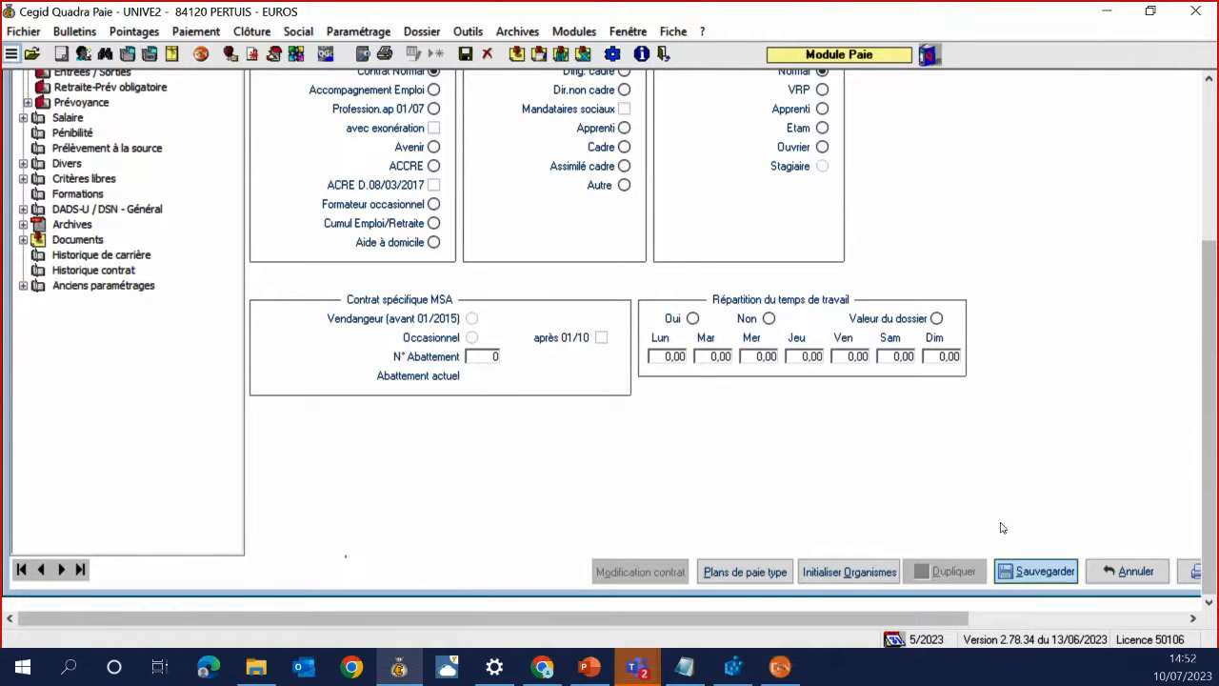
left_click(1029, 574)
left_click(693, 398)
left_click_drag(1215, 194, 1215, 146)
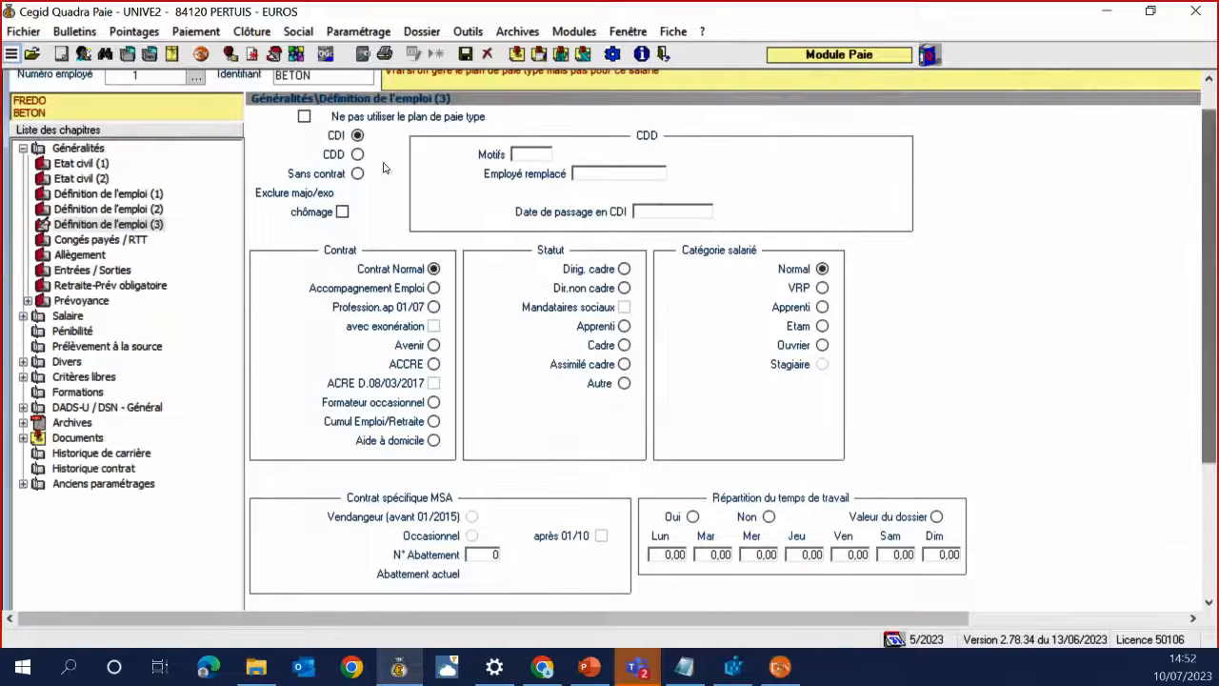
Set the AGIRC/ARRCO category to 242 Employé mens. via F4 and save again
left_click(92, 195)
left_click(466, 231)
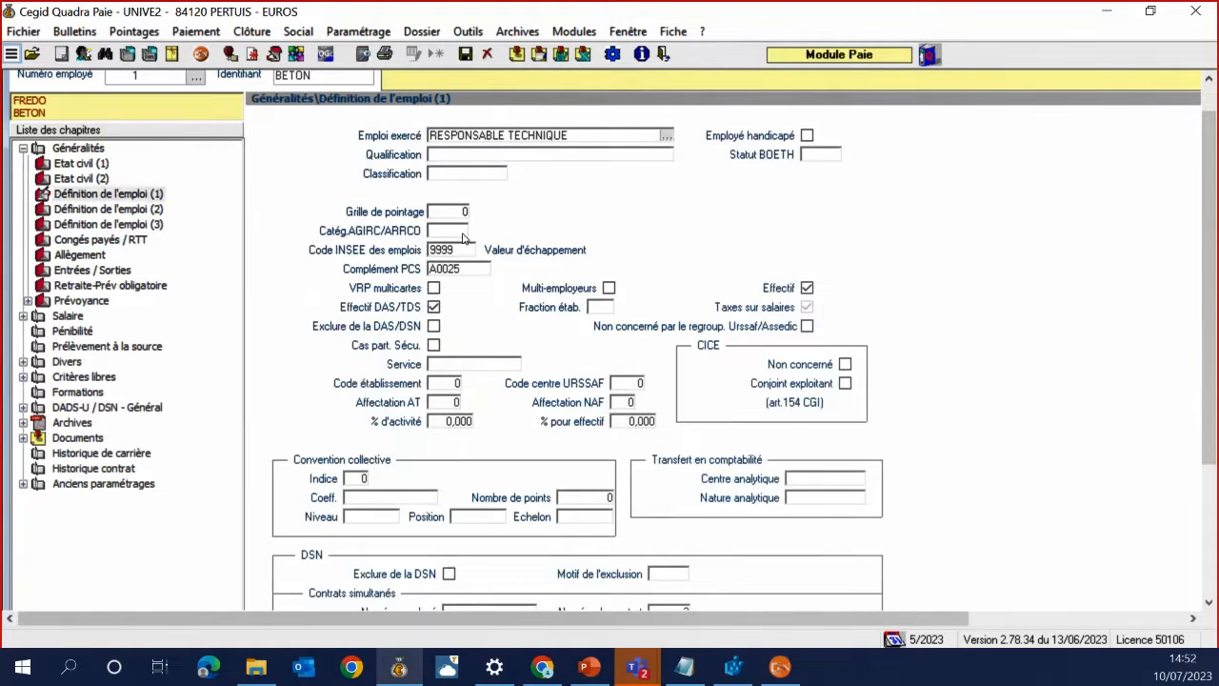
key("F4")
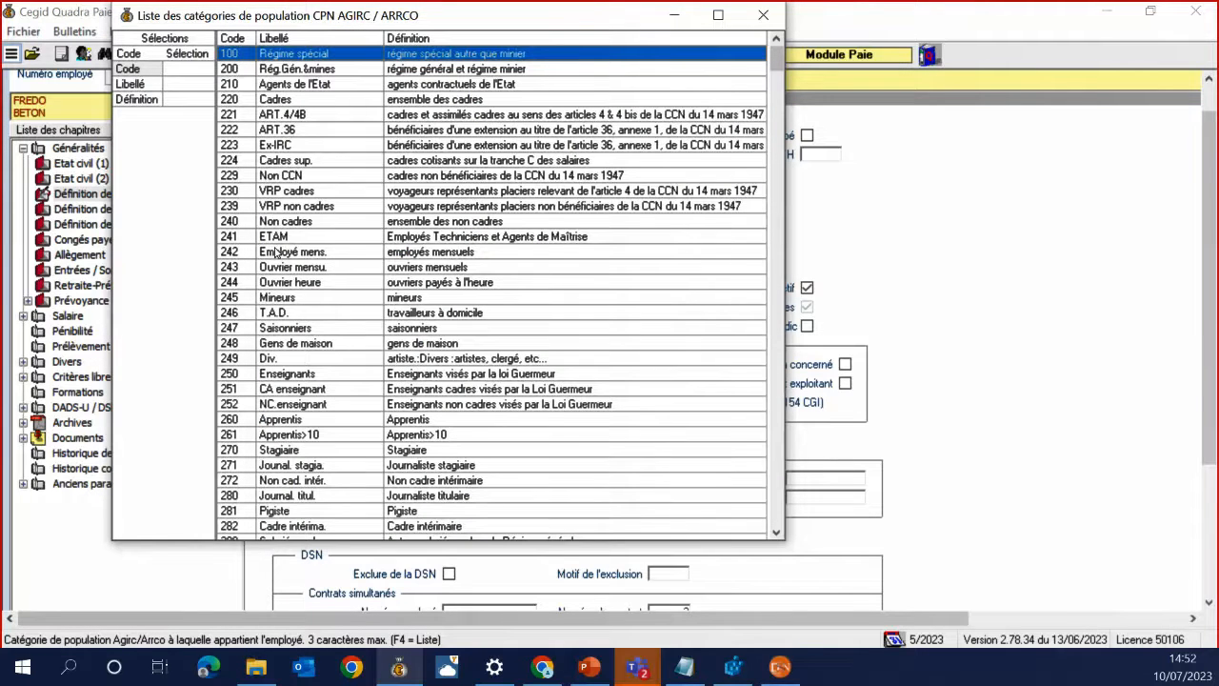
double_click(275, 251)
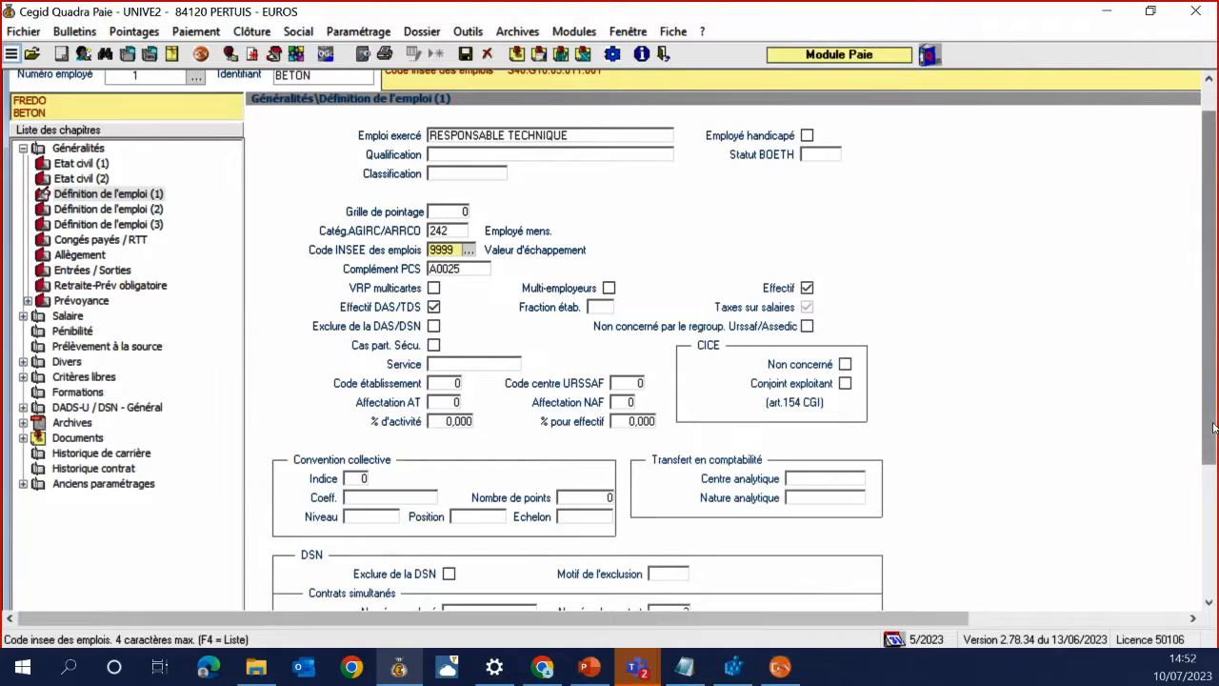
left_click_drag(1214, 428, 1214, 557)
left_click(1036, 571)
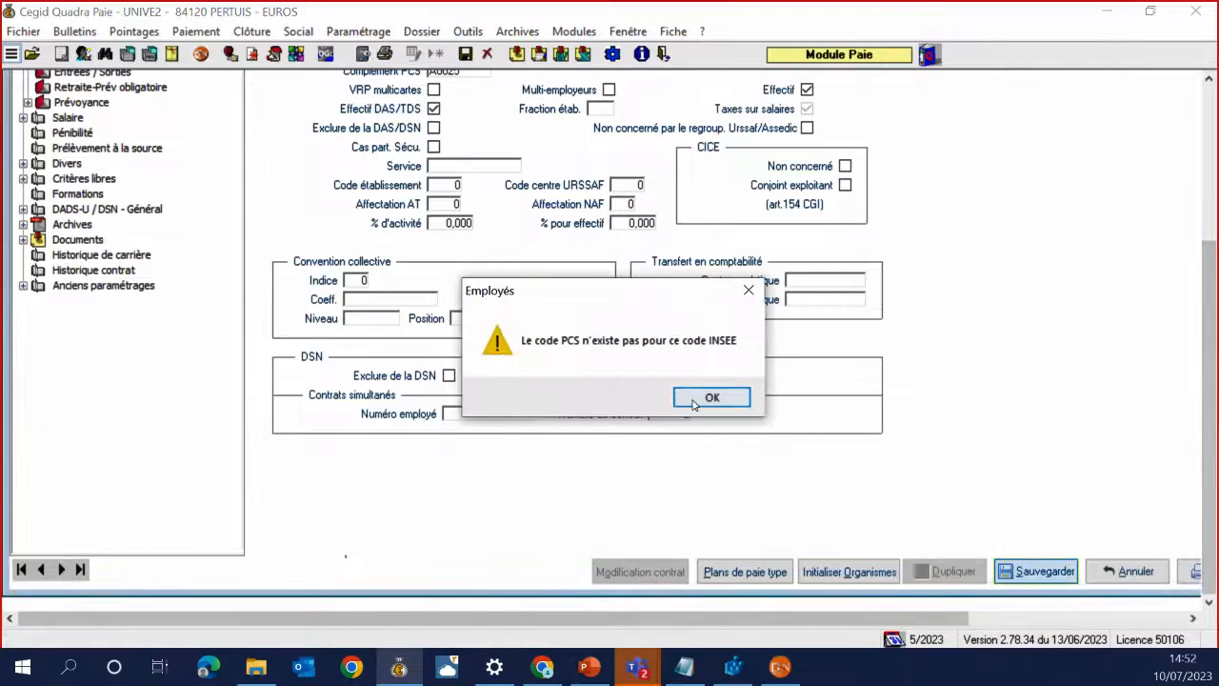
left_click(711, 397)
Clear the Complément PCS value A0025, save the record and acknowledge the IDCC warning
left_click_drag(1210, 417, 1209, 263)
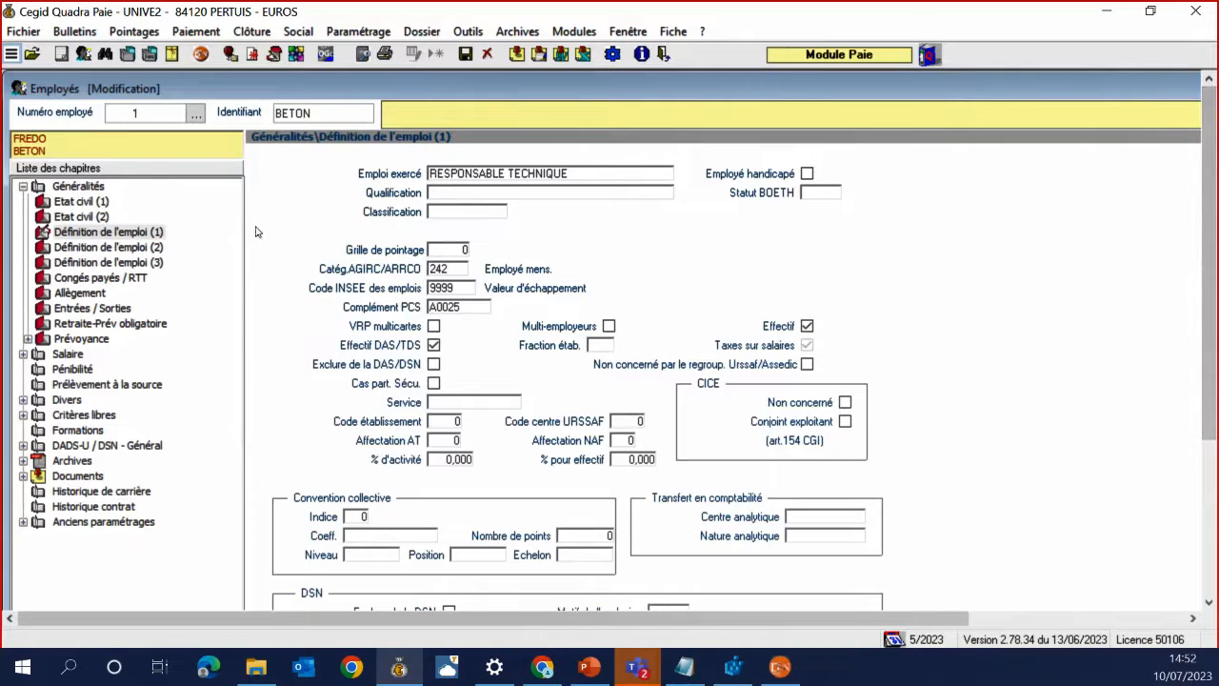
left_click(468, 308)
key("F4")
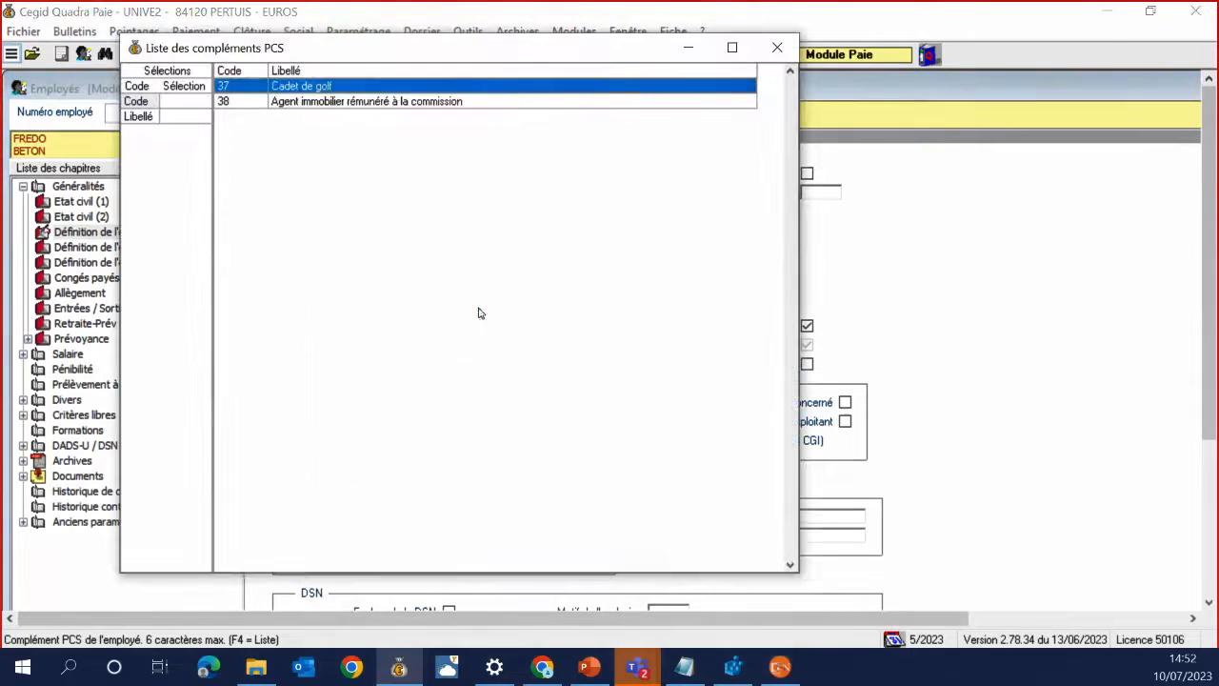
left_click(779, 49)
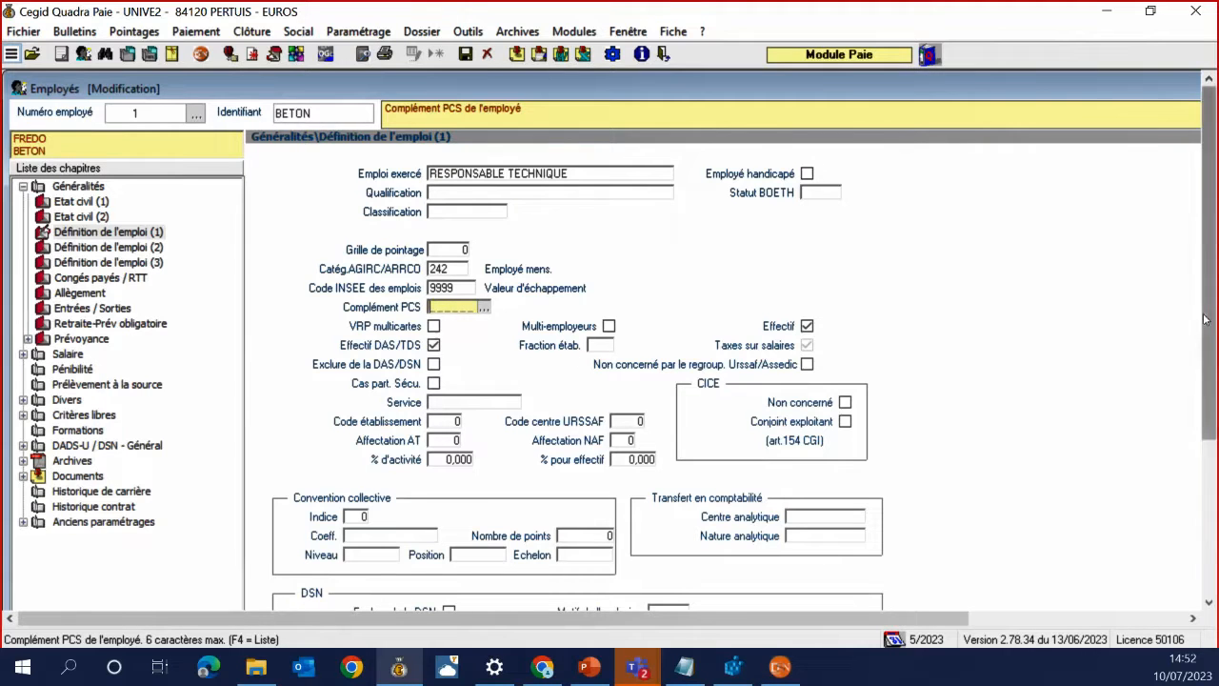
scroll(1209, 381, "down", 3)
left_click(1002, 602)
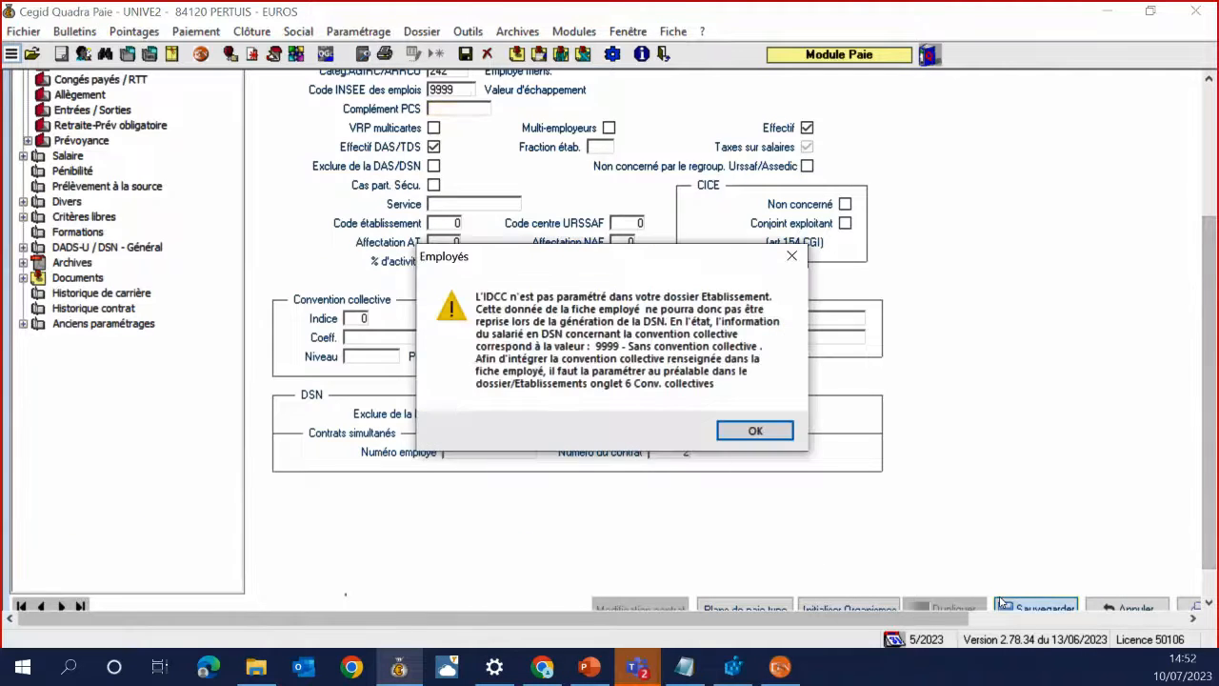
left_click(754, 431)
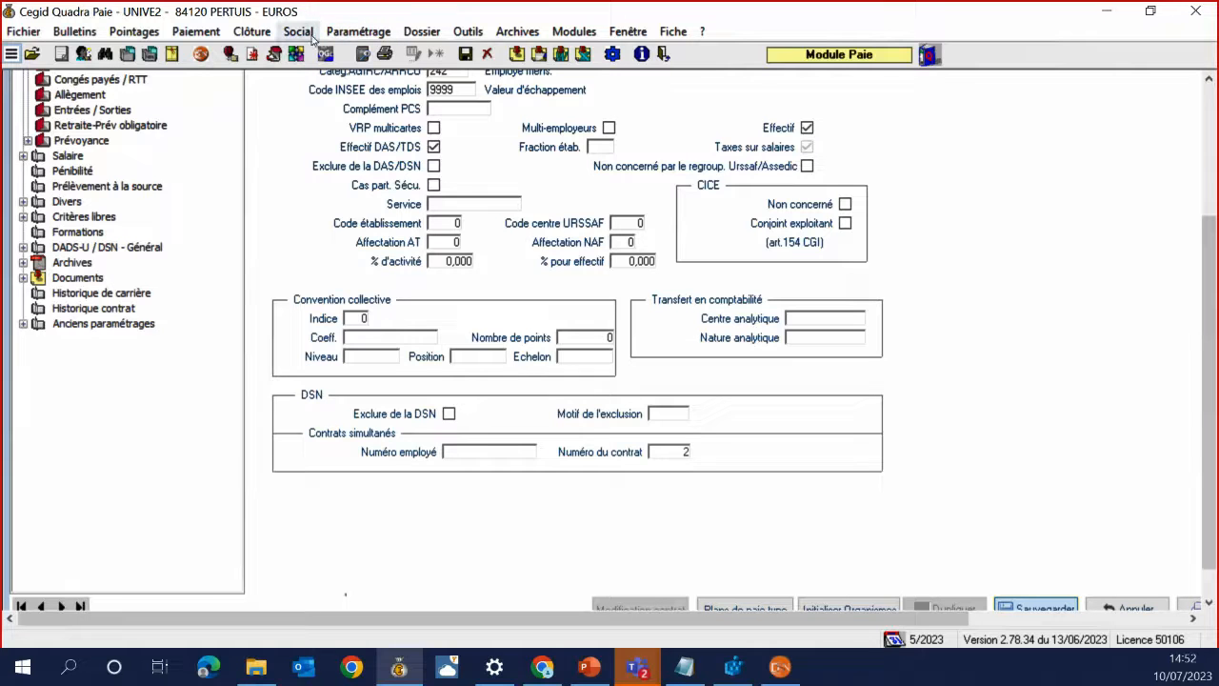
In QPDSN, open the DSN file import, browse for a file, cancel, and close the import window
left_click(780, 667)
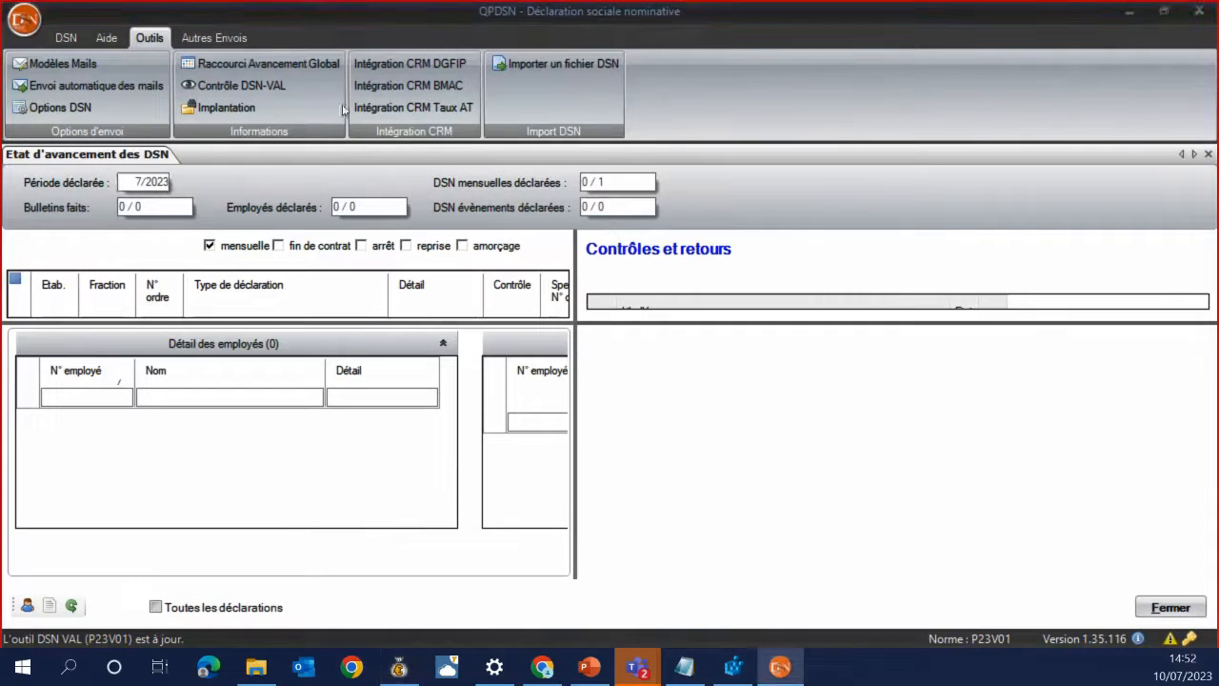
left_click(557, 63)
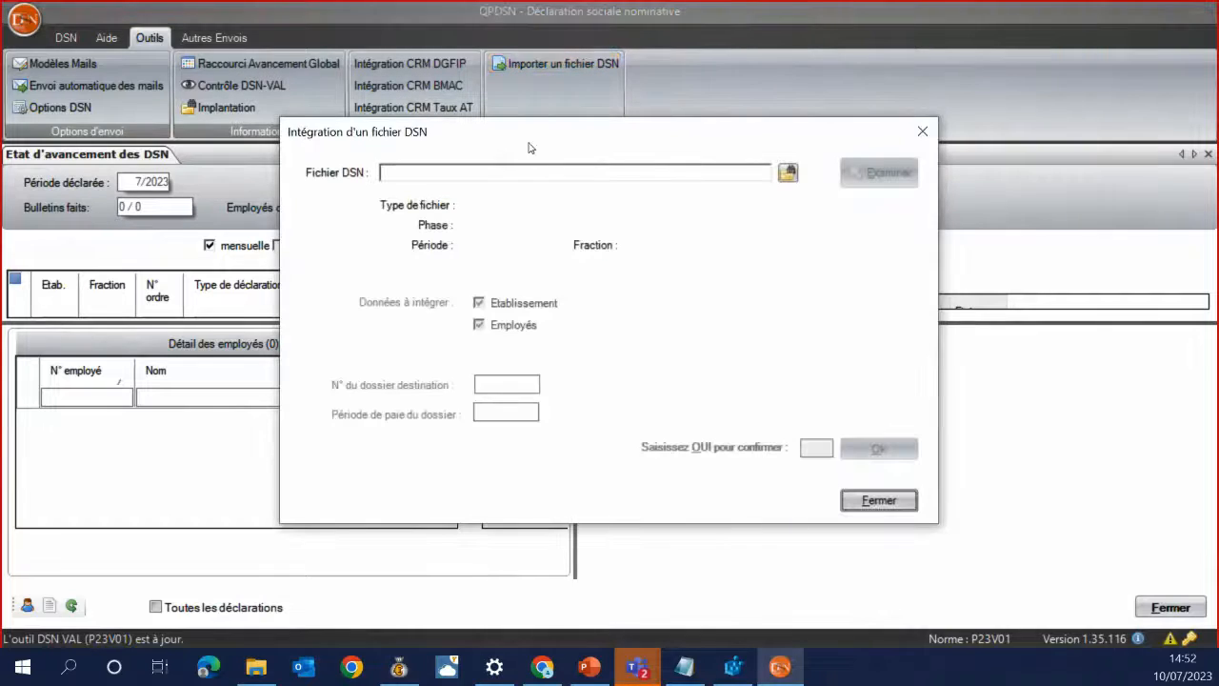
left_click_drag(531, 148, 548, 128)
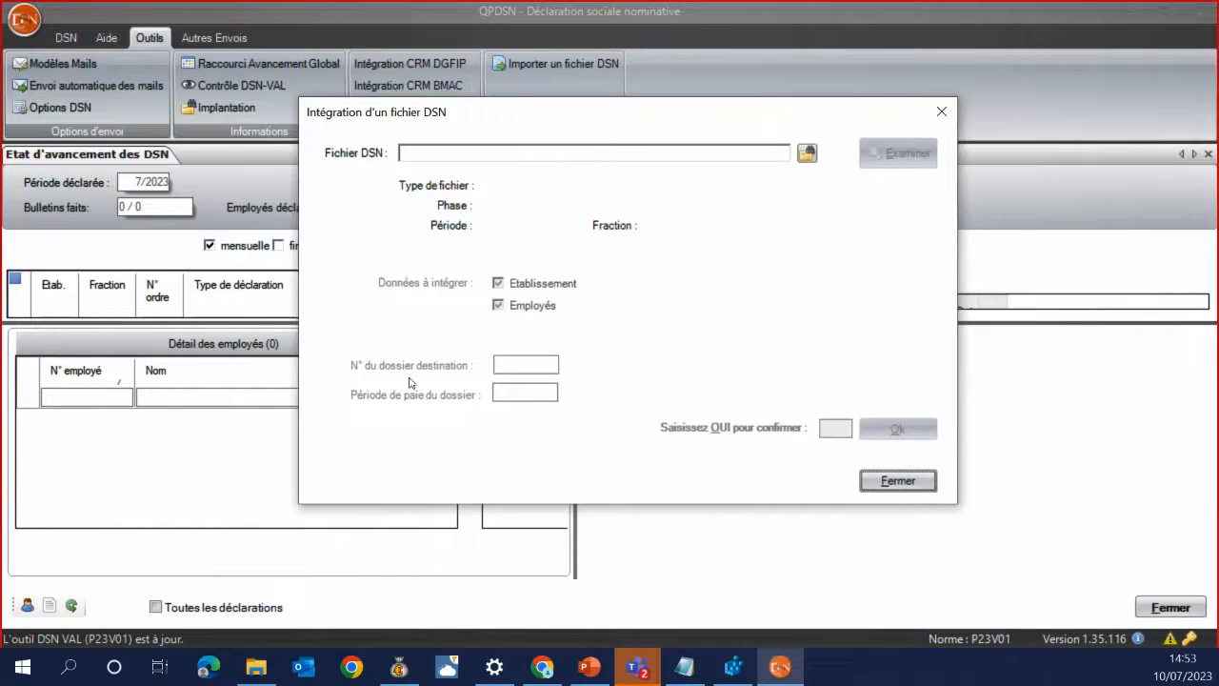
left_click(806, 153)
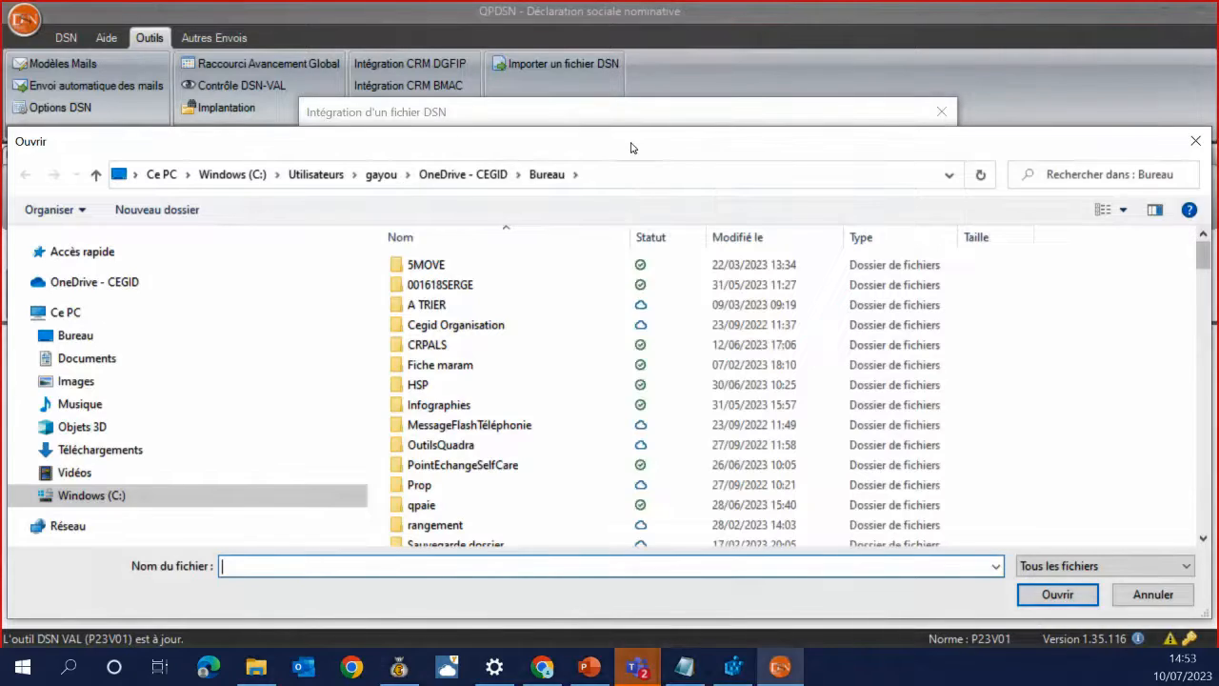
key("Escape")
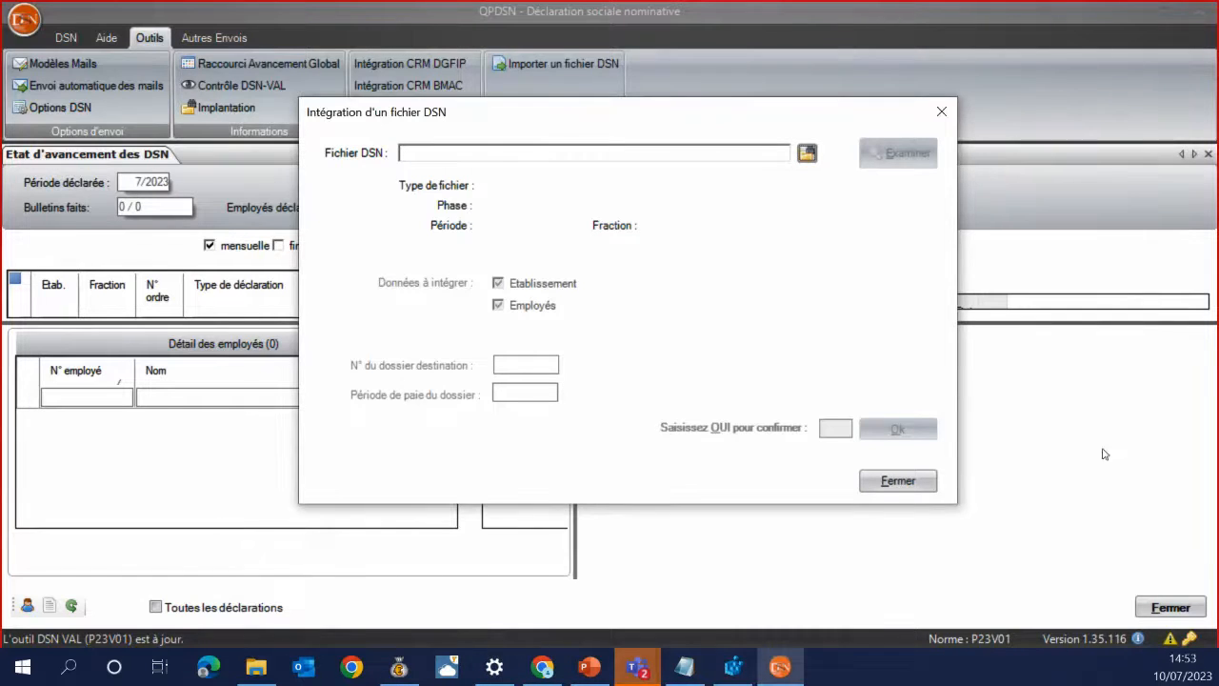
left_click(899, 481)
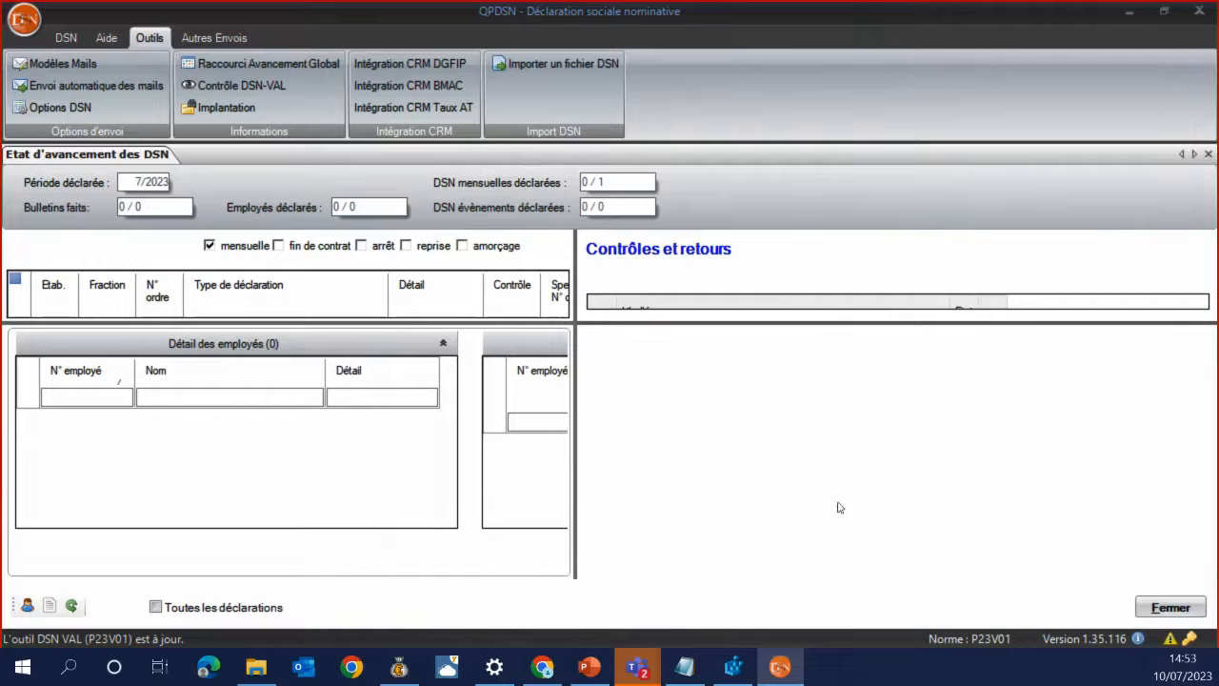
Move through the PowerPoint slides to slide 29 on the dossier creation wizard
left_click(582, 667)
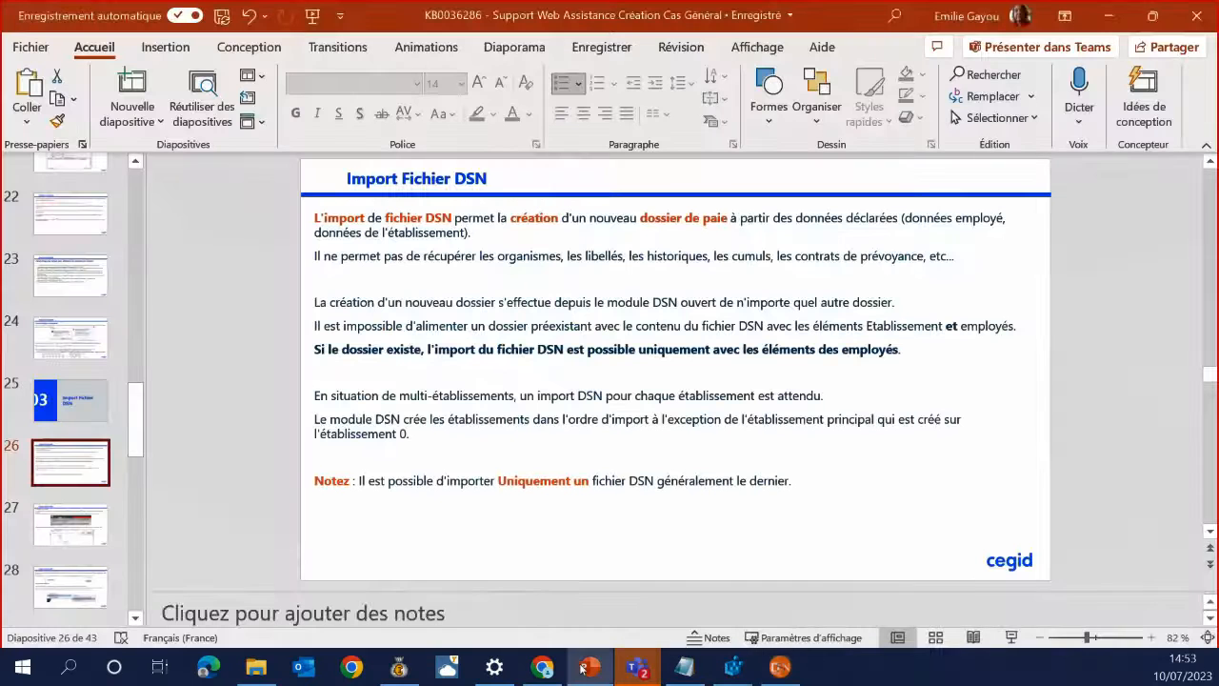
left_click(99, 537)
scroll(68, 505, "down", 3)
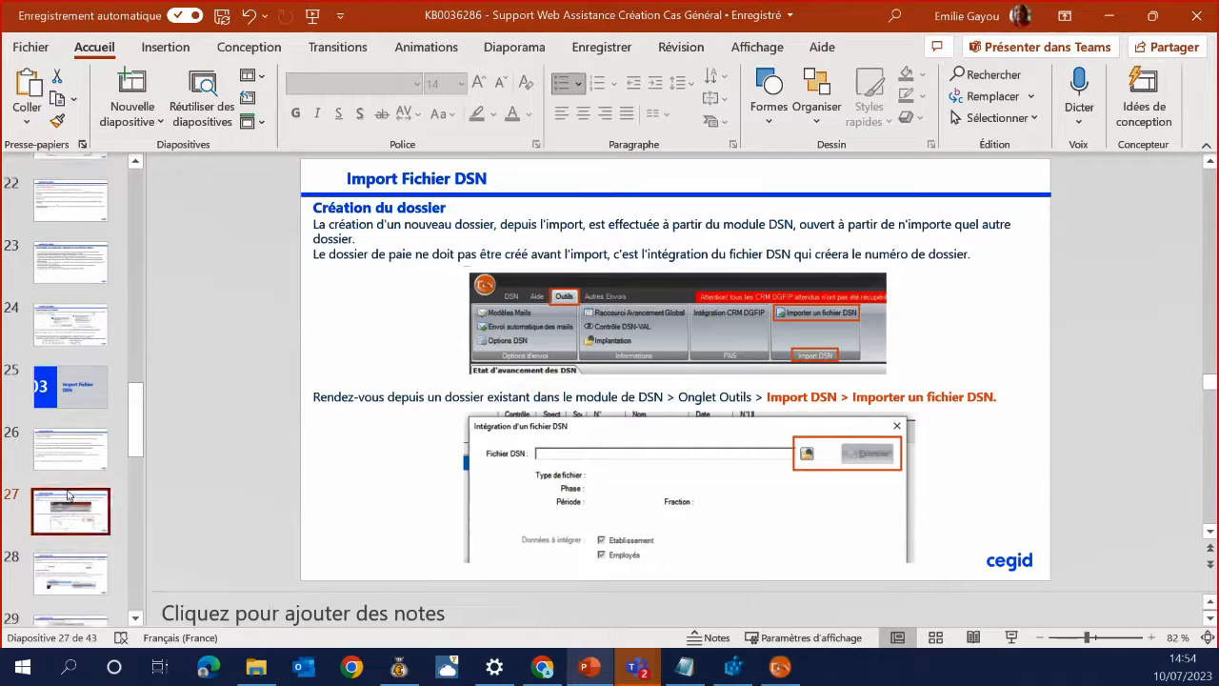
left_click(71, 500)
left_click(80, 566)
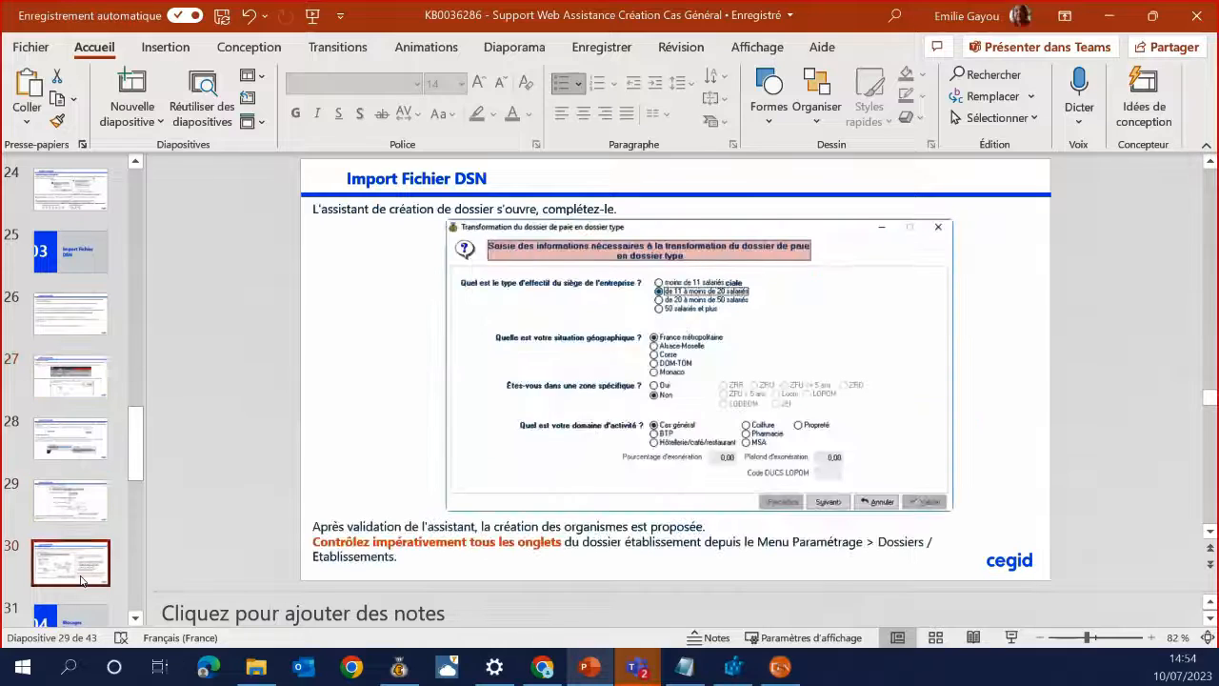
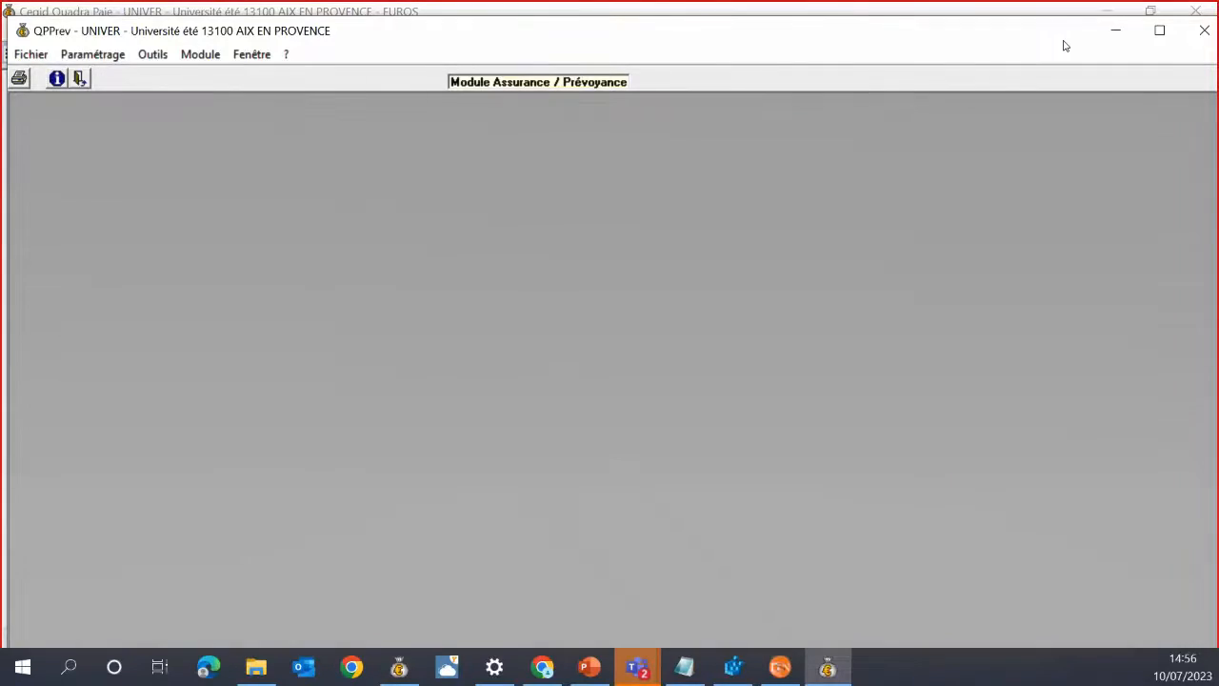
Close the collective contracts window and the QPPrev module, glancing briefly at the slides
double_click(1074, 41)
left_click(1110, 30)
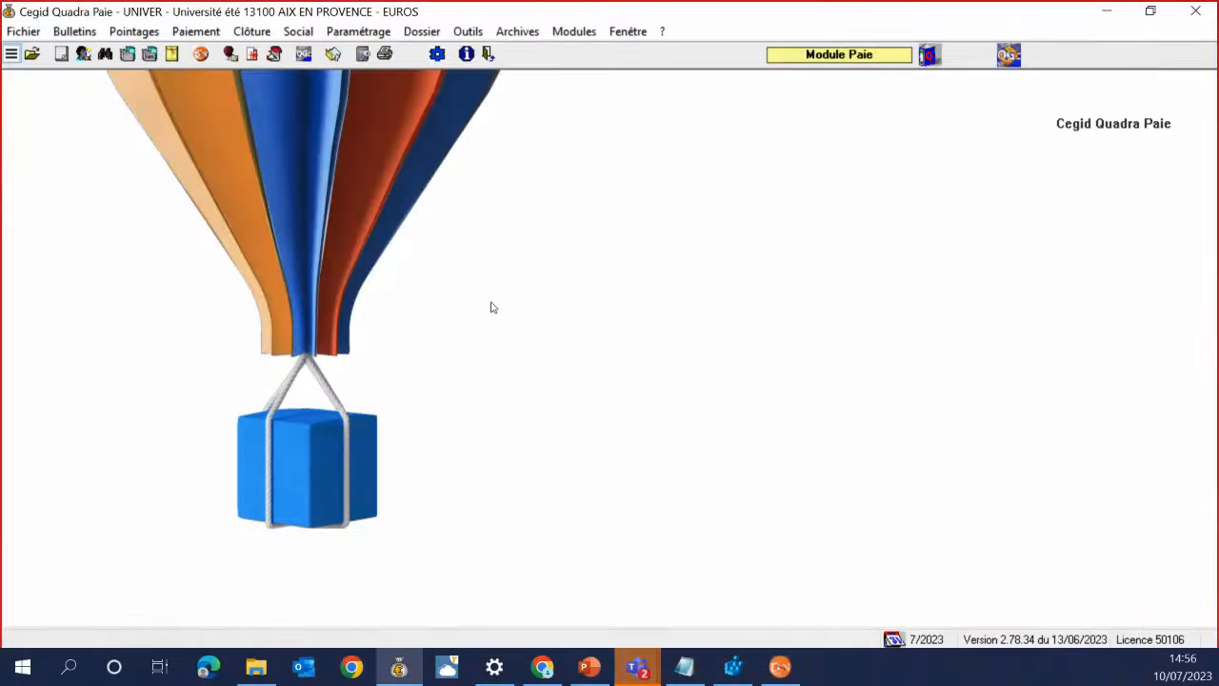
left_click(590, 666)
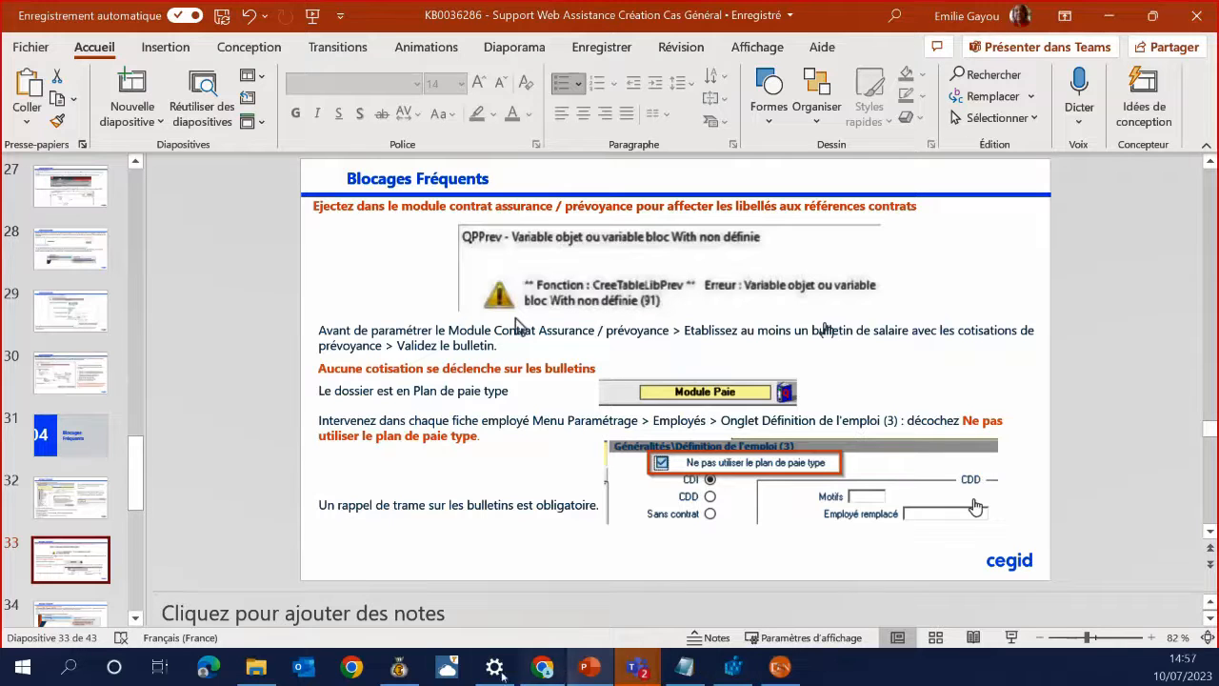
left_click(399, 666)
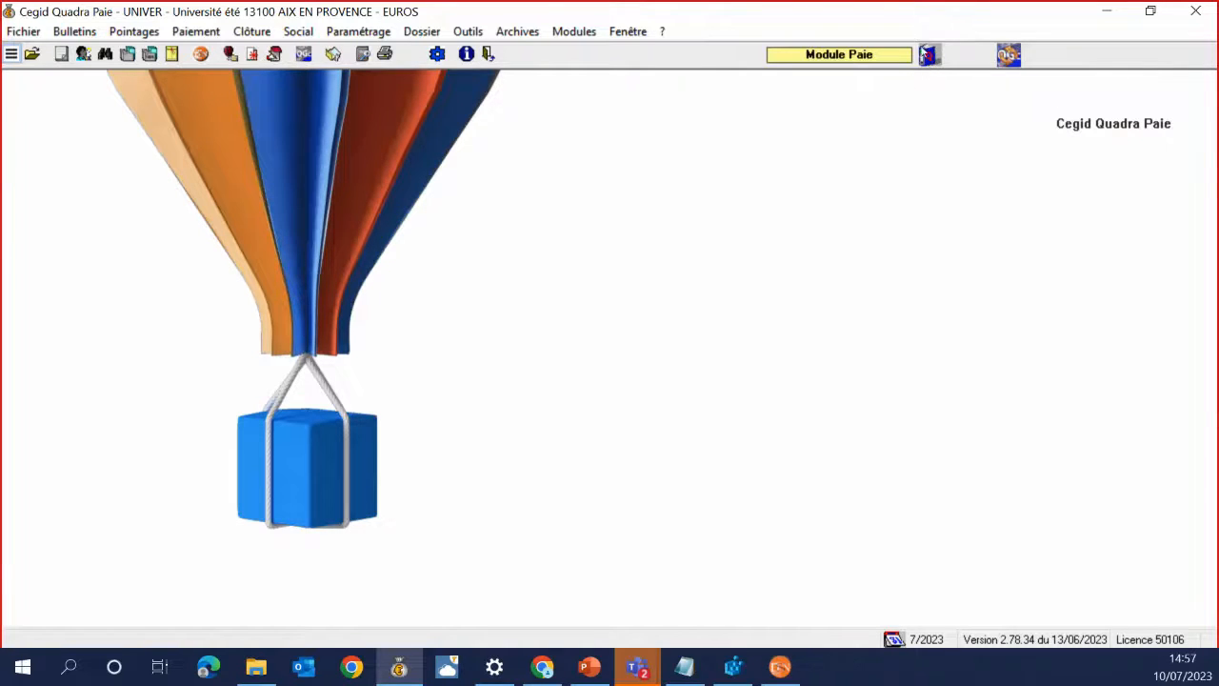
Look over the Outils tools list without choosing anything, then open the Employés records
left_click(467, 32)
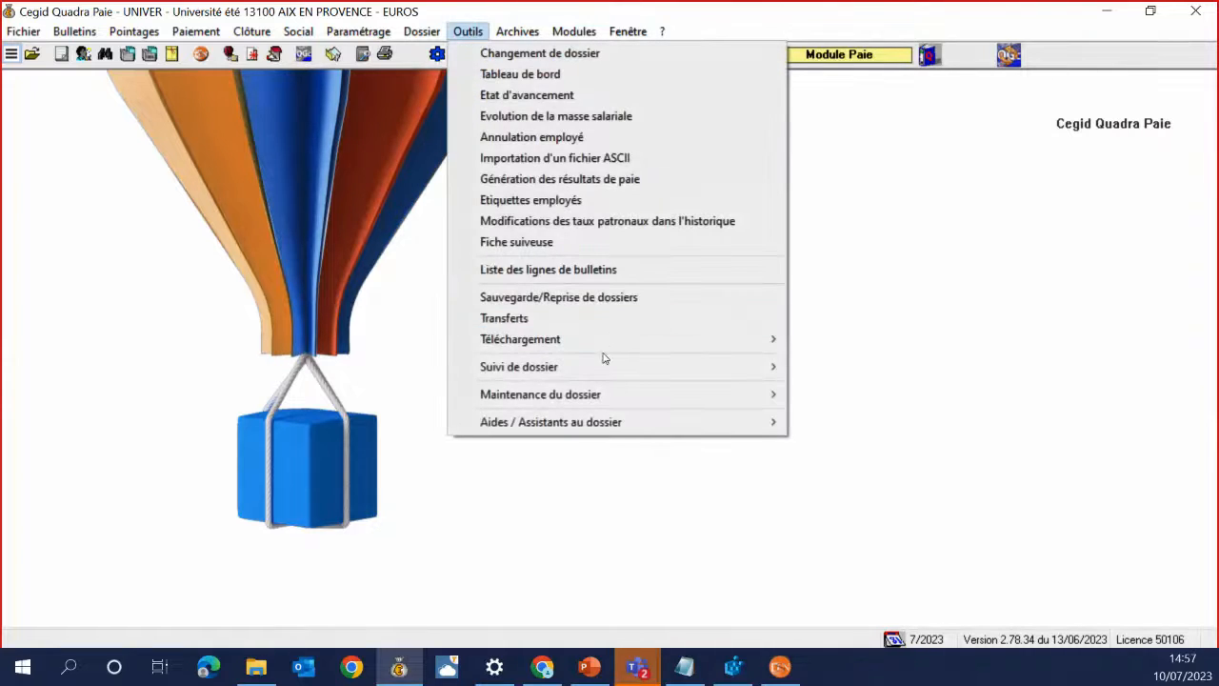
mouse_move(703, 364)
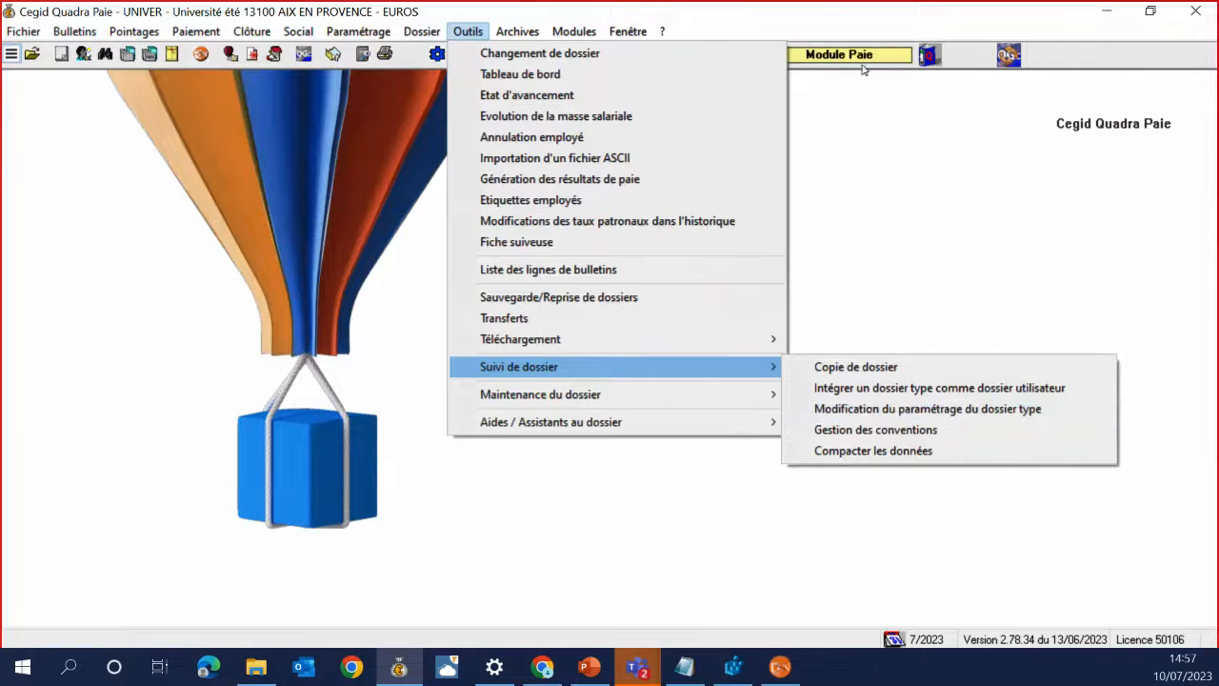
left_click(308, 151)
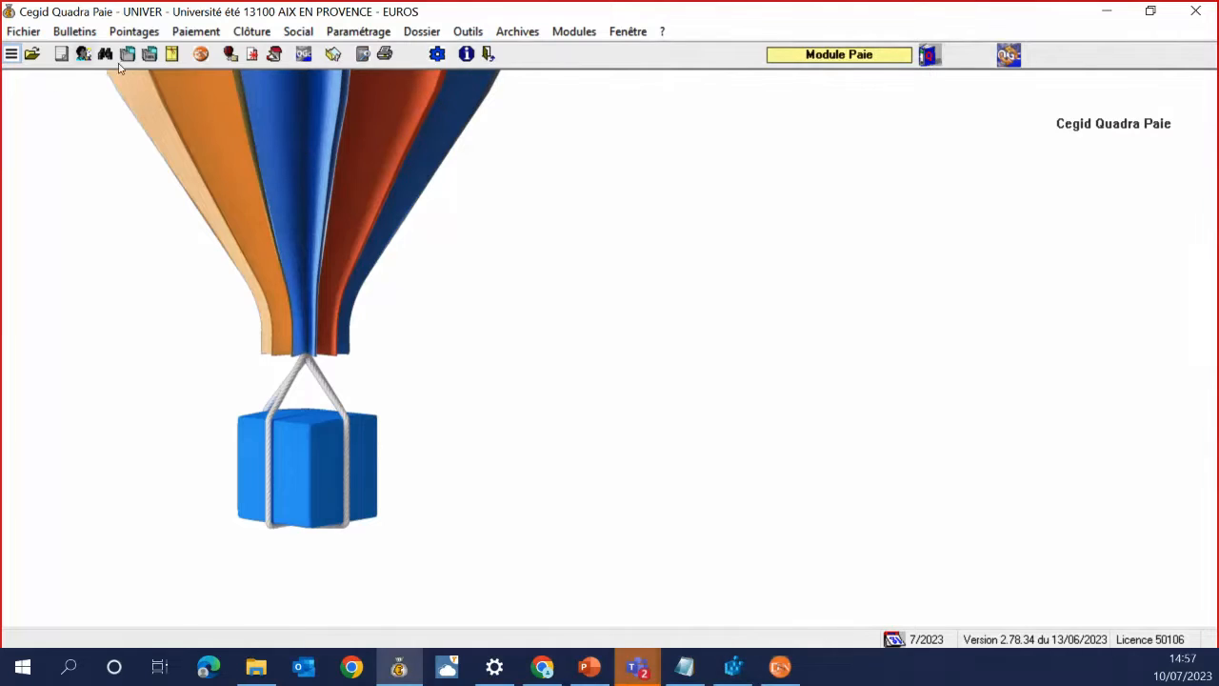
left_click(84, 54)
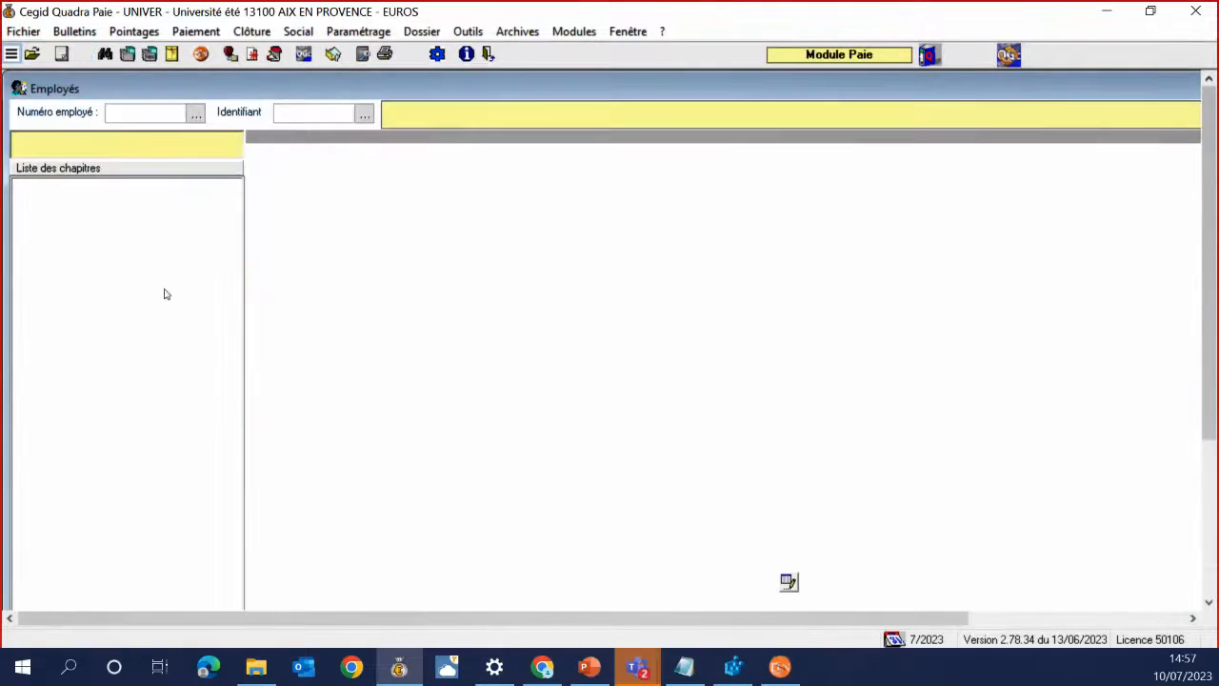
Compare the employee's Définition de l'emploi (3) page with slide 34, then close Employés
left_click(149, 266)
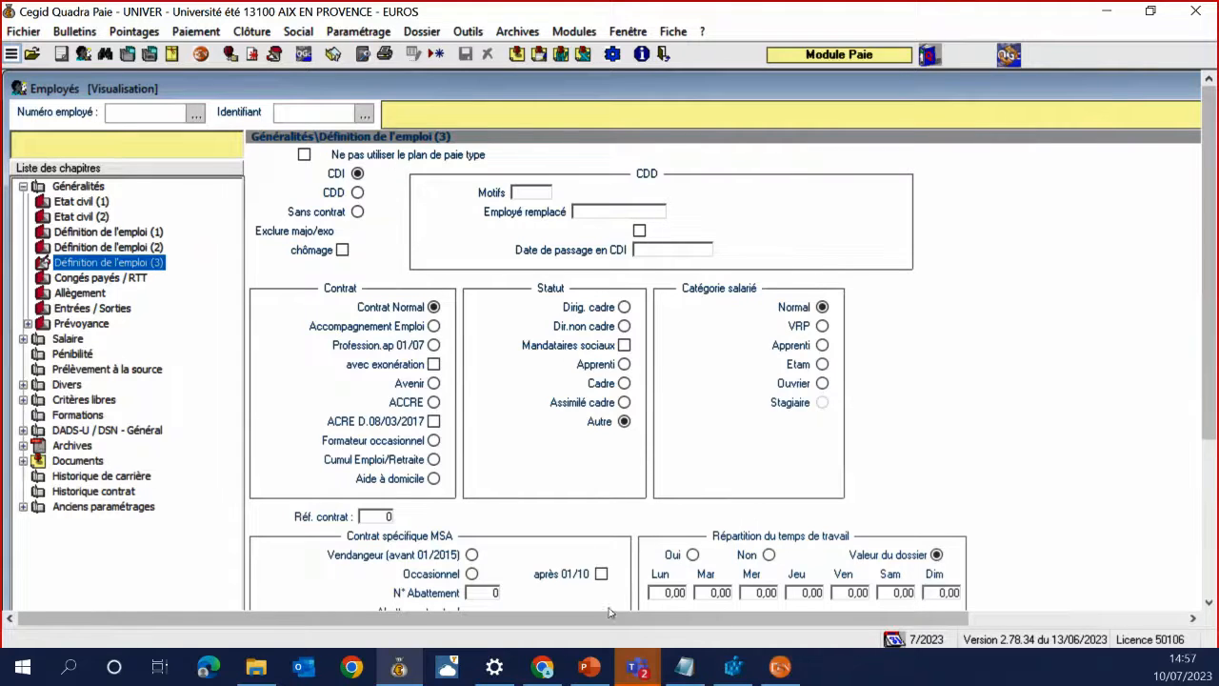
left_click(588, 667)
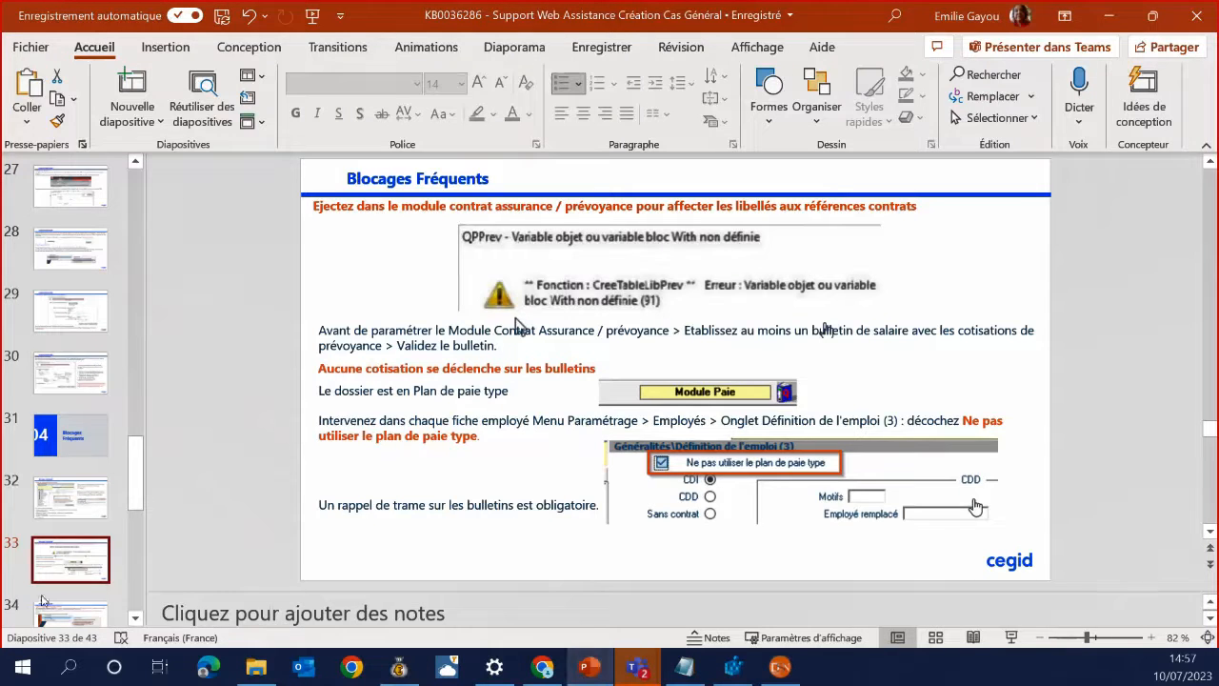
left_click(88, 600)
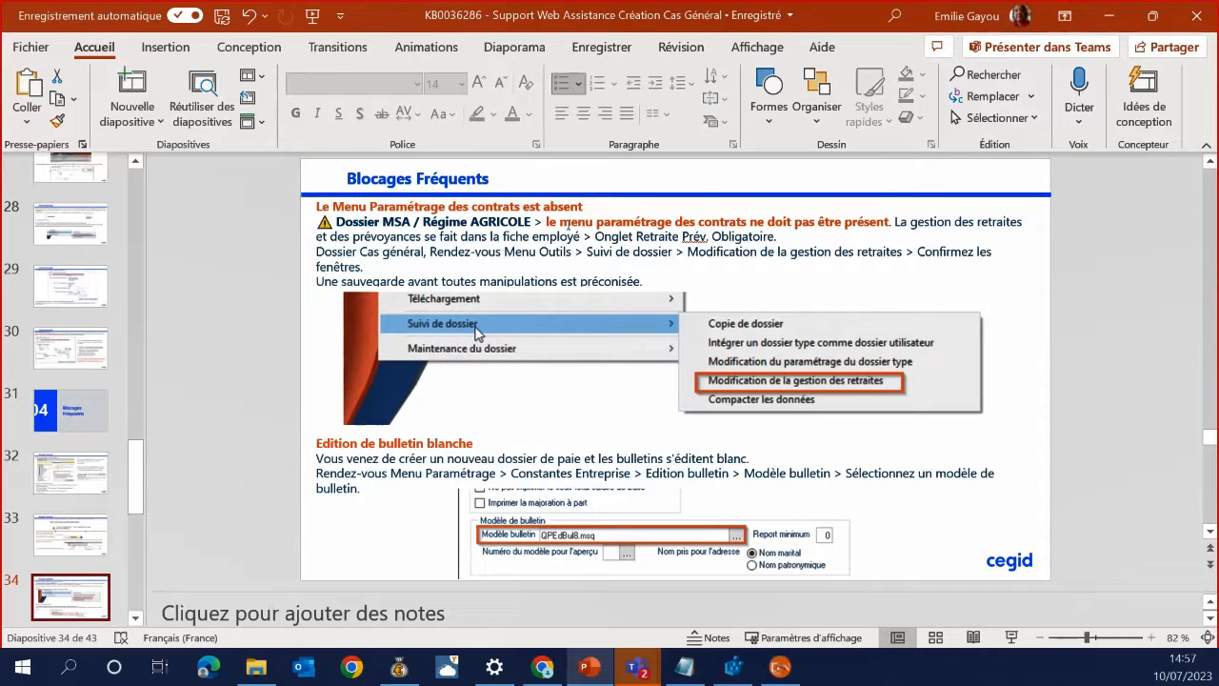
left_click(399, 667)
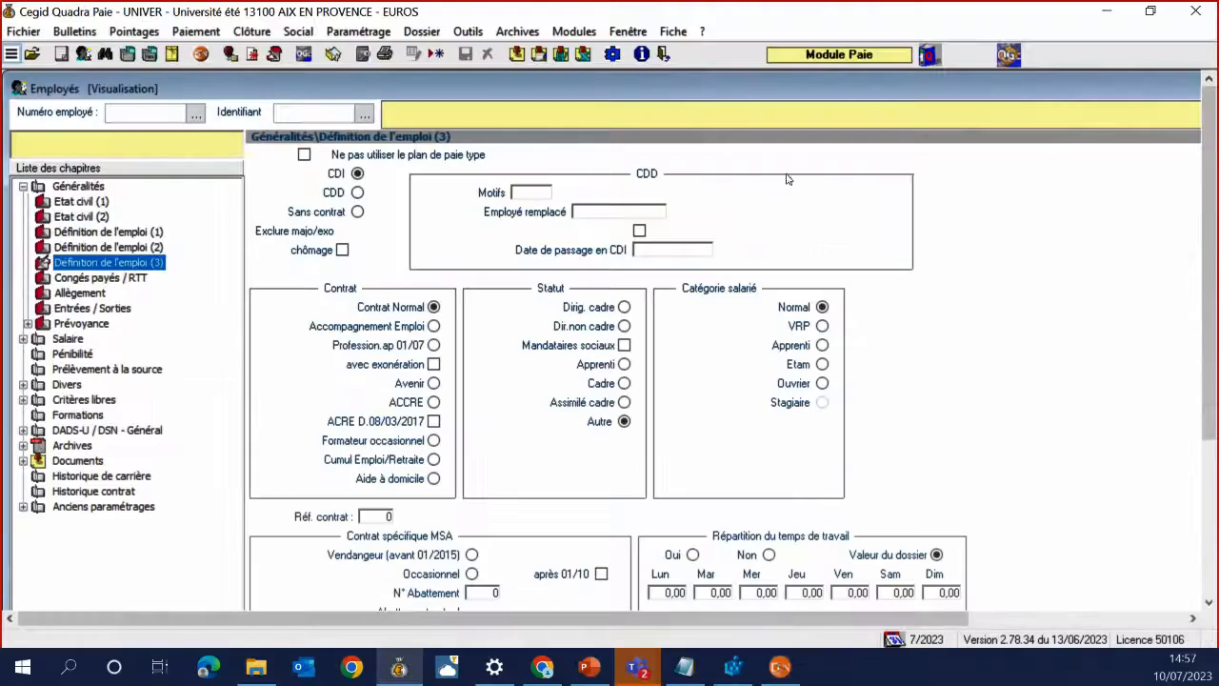
left_click_drag(1118, 94, 704, 107)
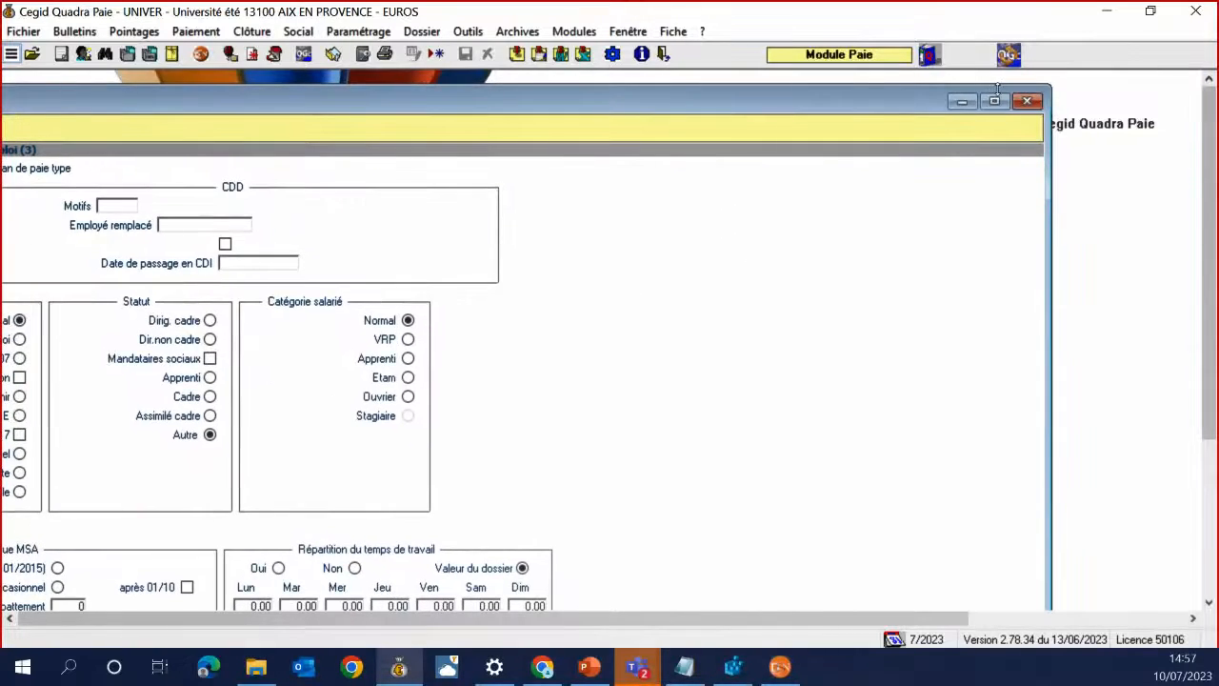
left_click(1027, 100)
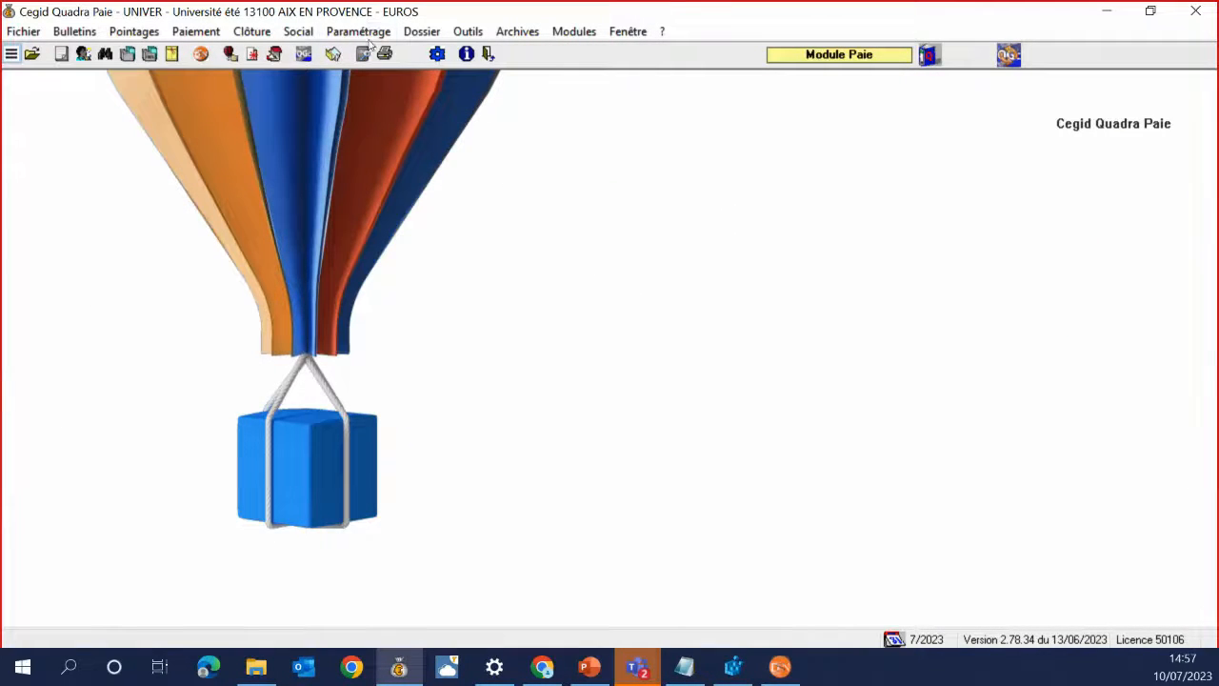
Review the Paramétrage and Outils > Suivi de dossier menu options, then return to the Blocages Fréquents slide
left_click(364, 34)
mouse_move(483, 210)
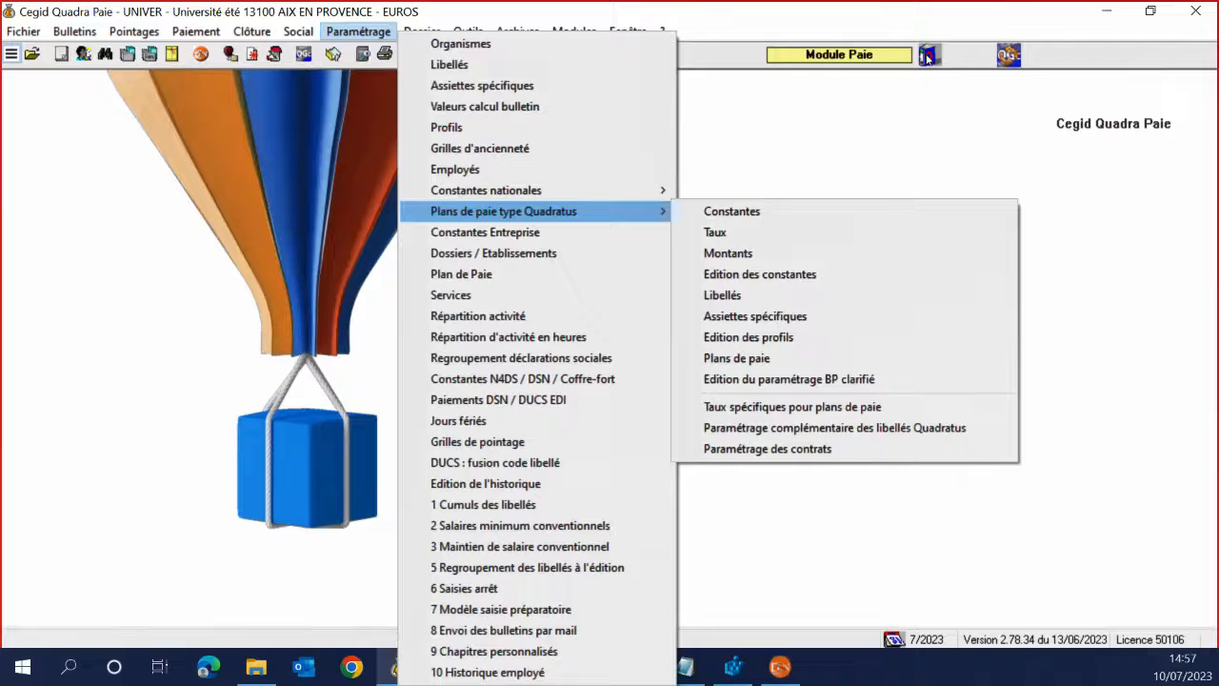
mouse_move(515, 197)
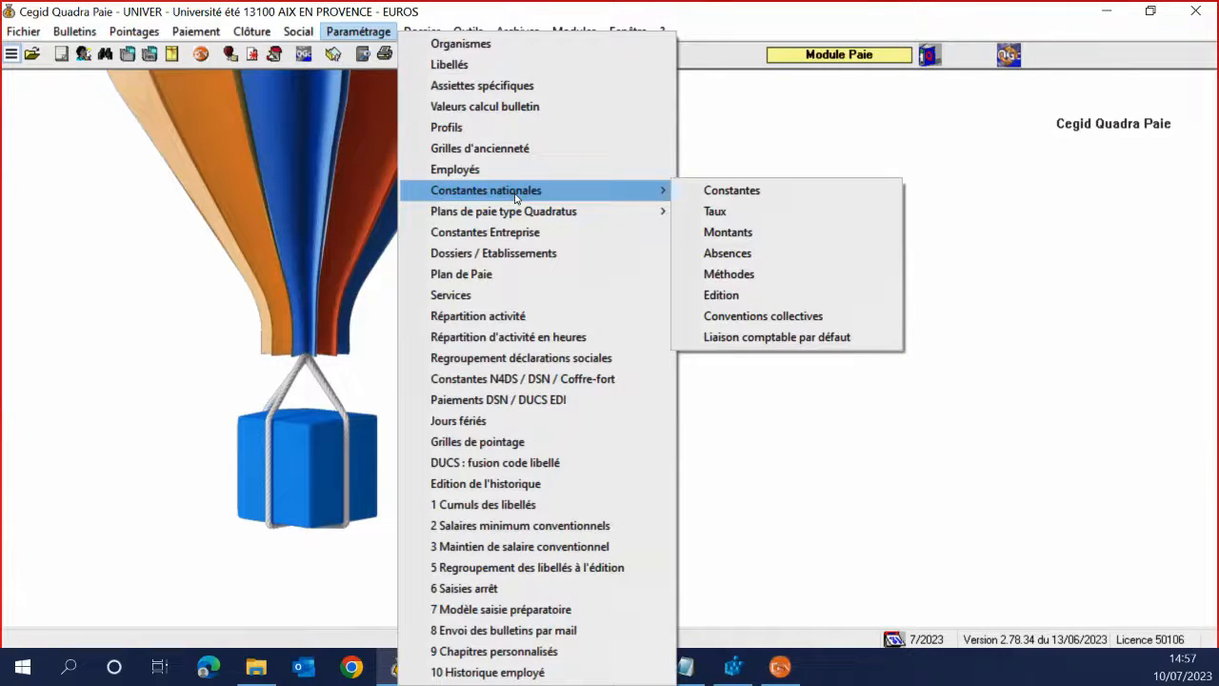
mouse_move(558, 210)
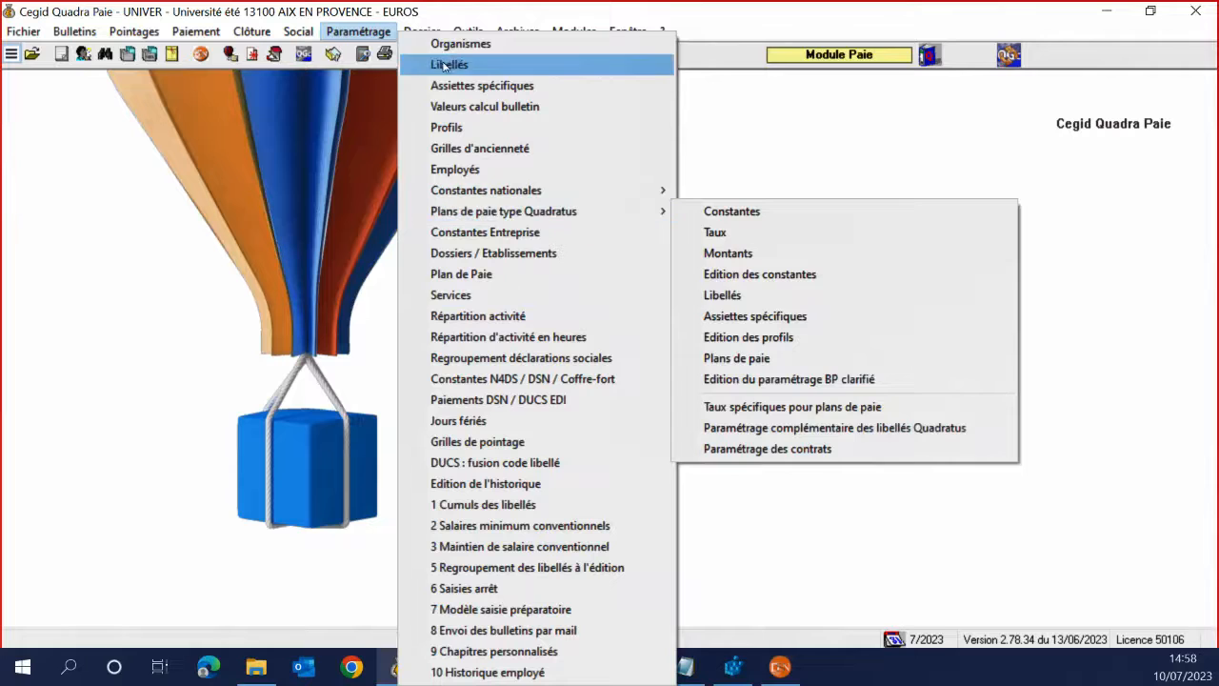
mouse_move(463, 32)
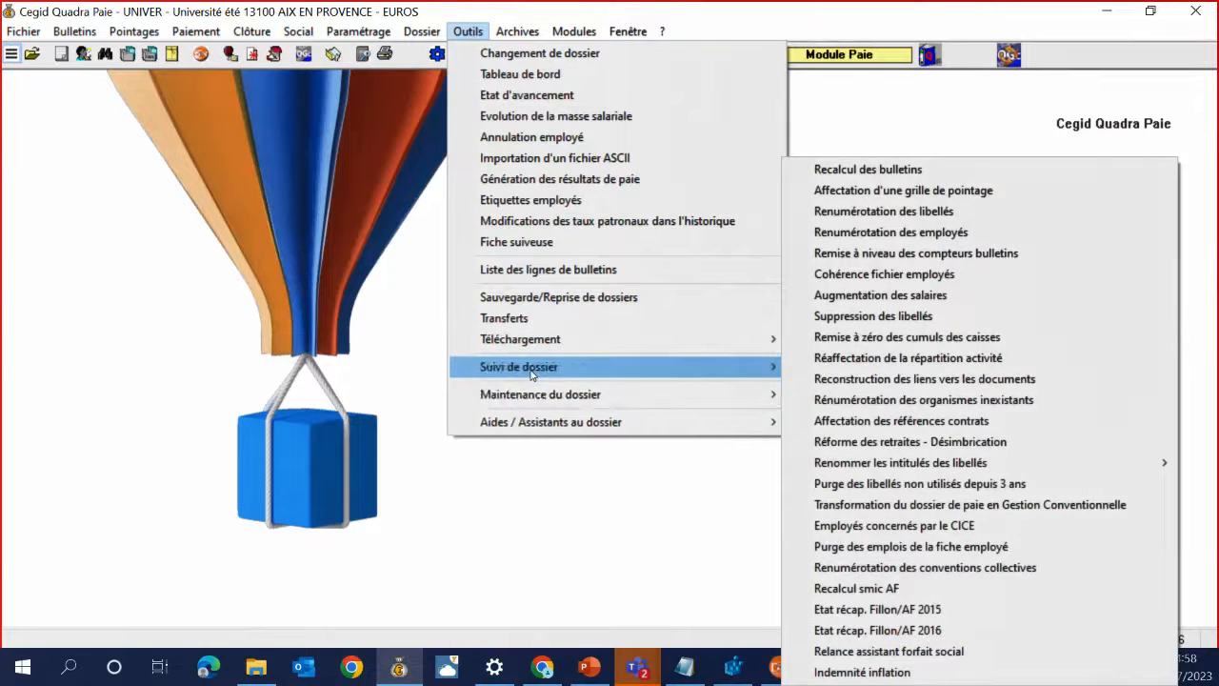
mouse_move(531, 372)
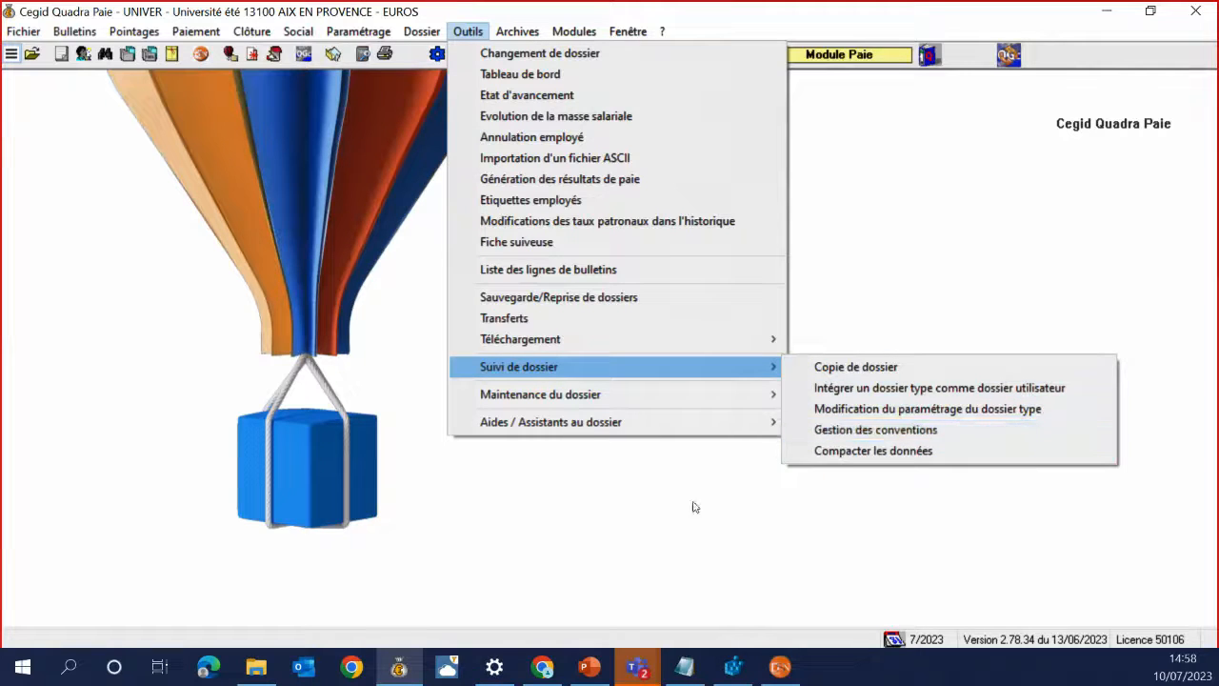
left_click(598, 678)
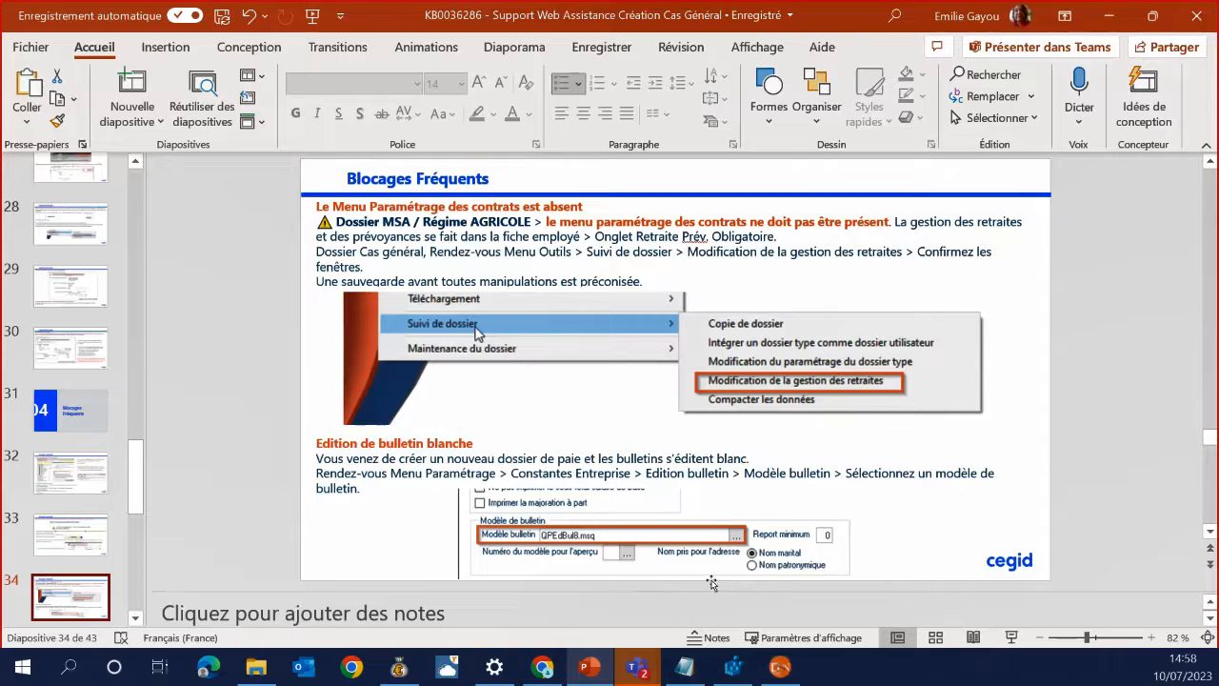
Advance to slide 35 on copying organismes, then bring up Quadra Paie's Outils menu
scroll(57, 586, "down", 2)
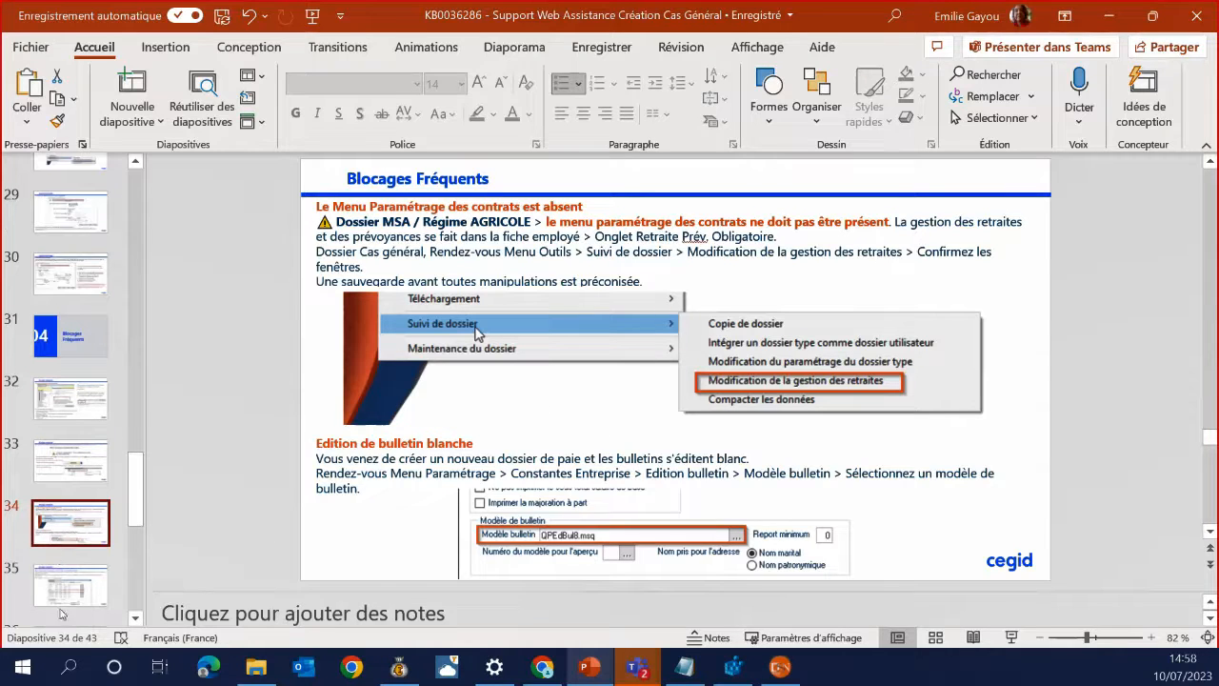
left_click(72, 592)
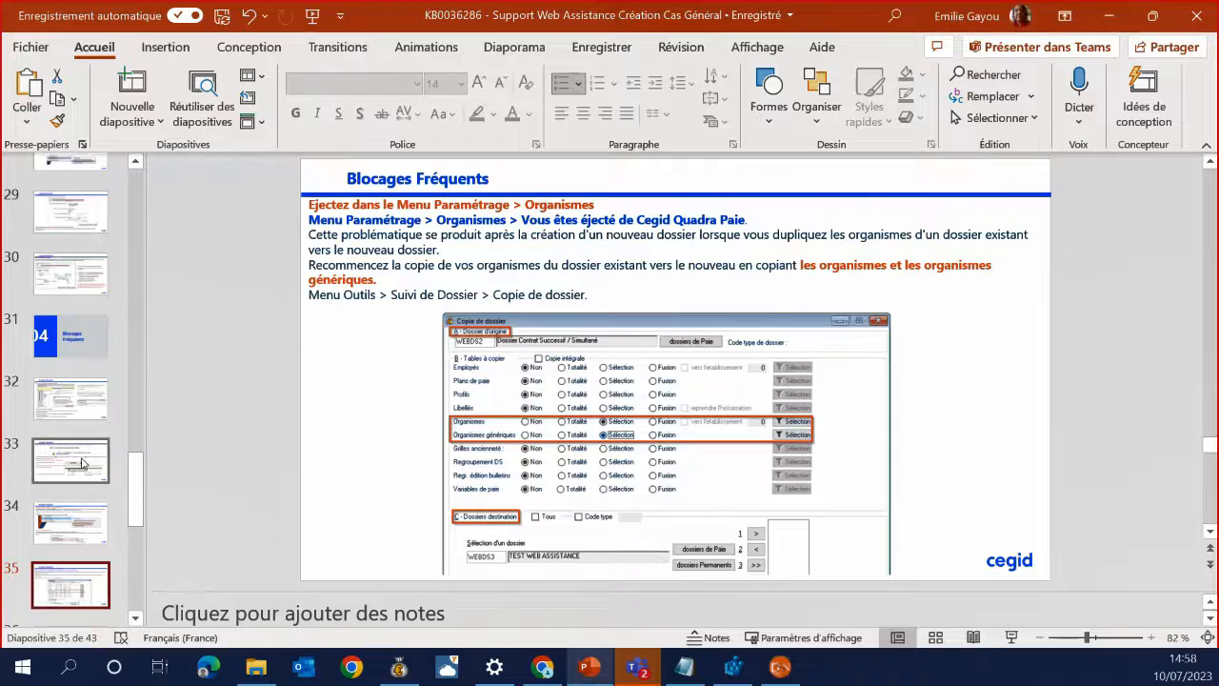
scroll(82, 464, "down", 2)
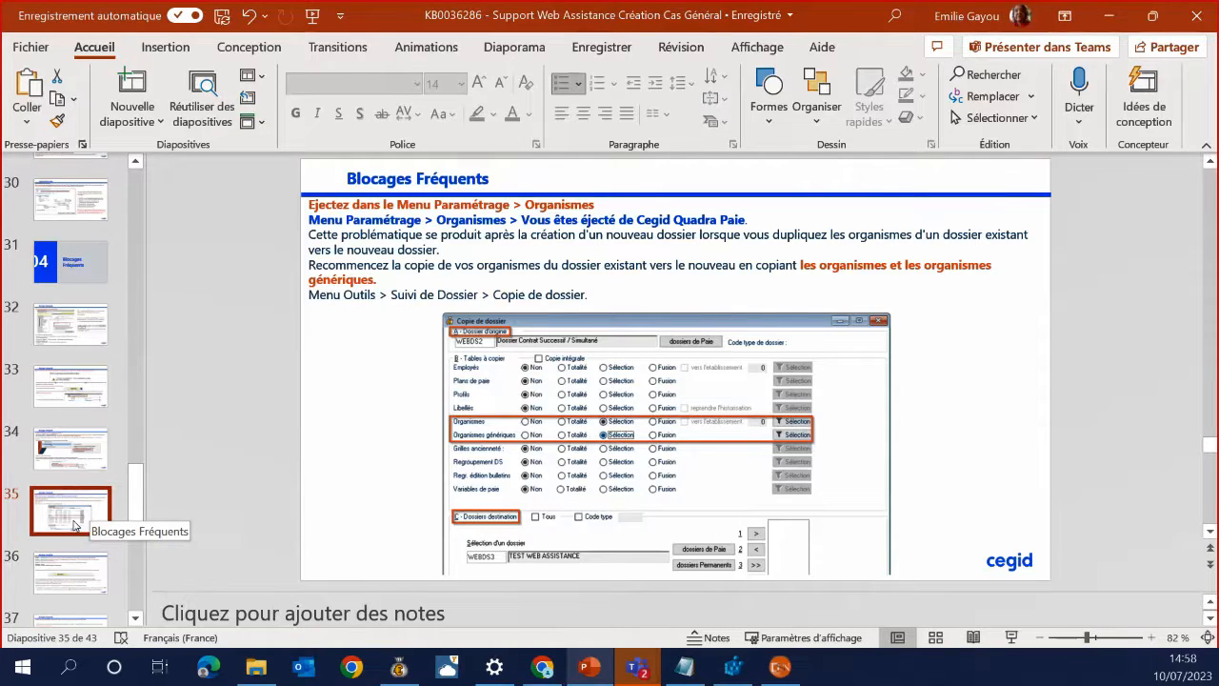
left_click(399, 667)
left_click(470, 34)
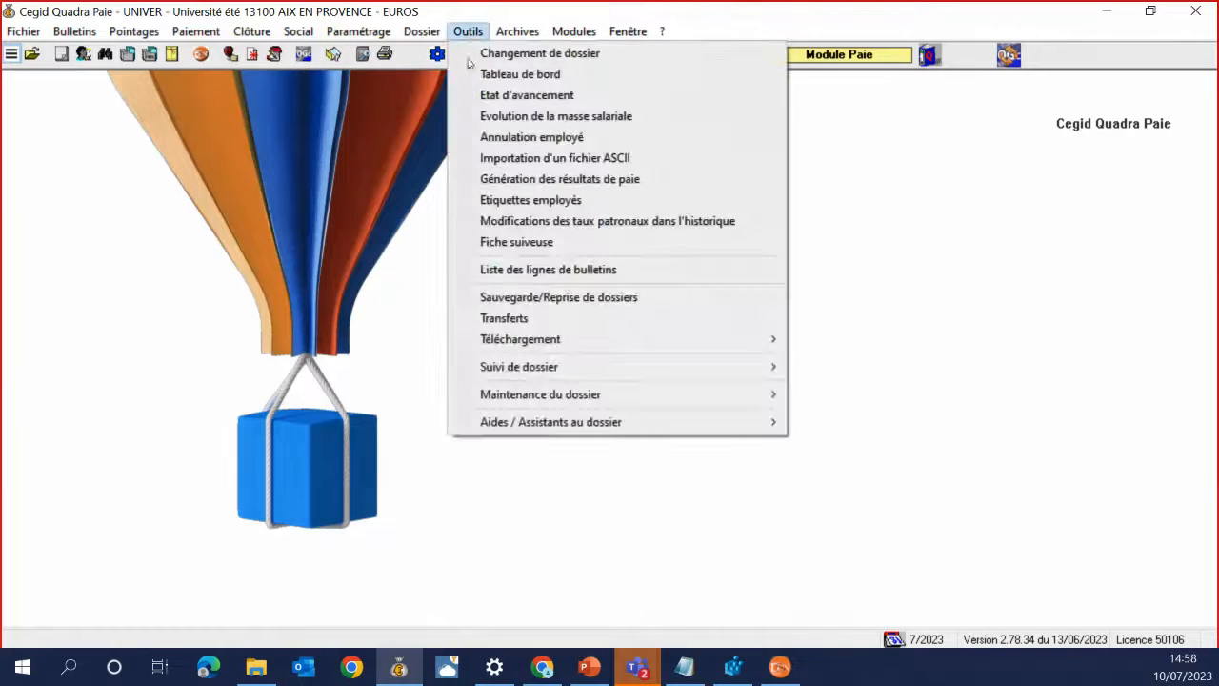
Open Copie de dossier and set WEBDS2 as the origin folder
mouse_move(490, 372)
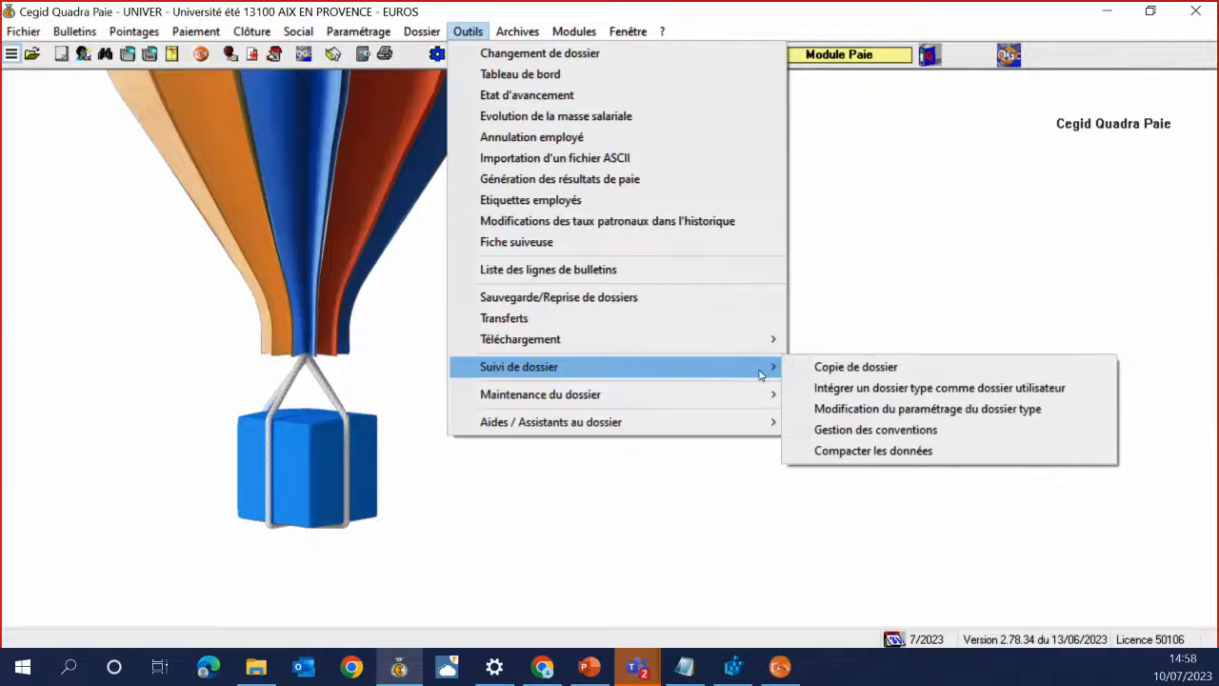
left_click(834, 368)
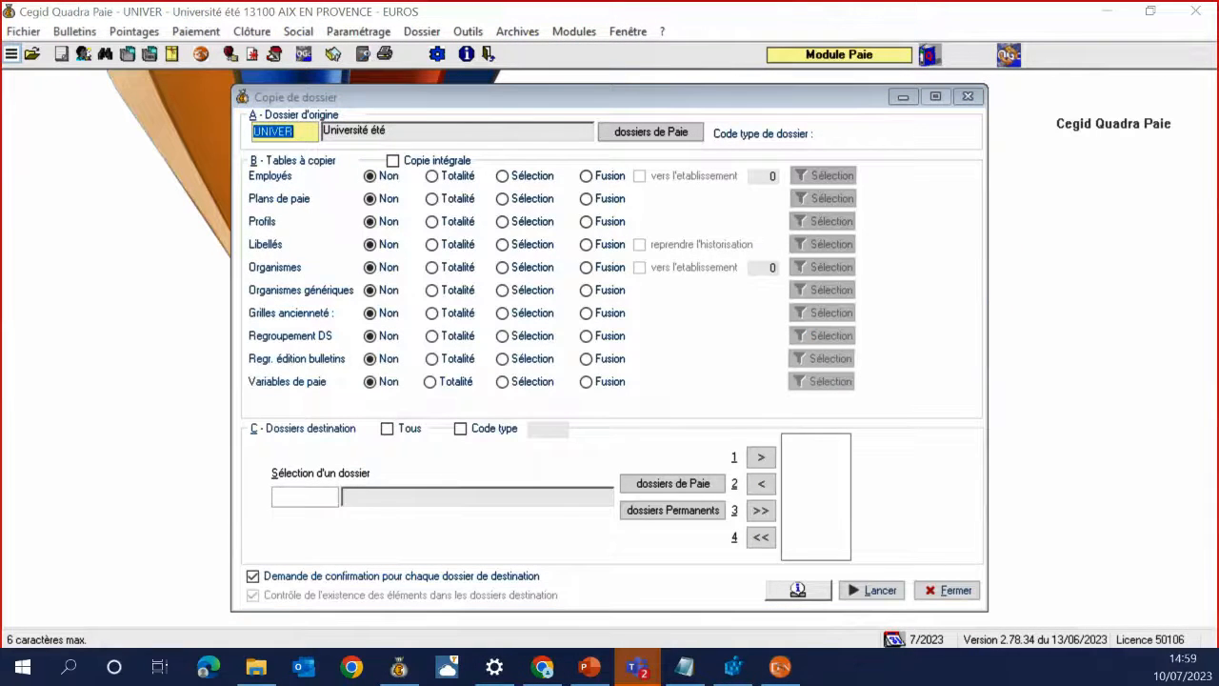
left_click(393, 161)
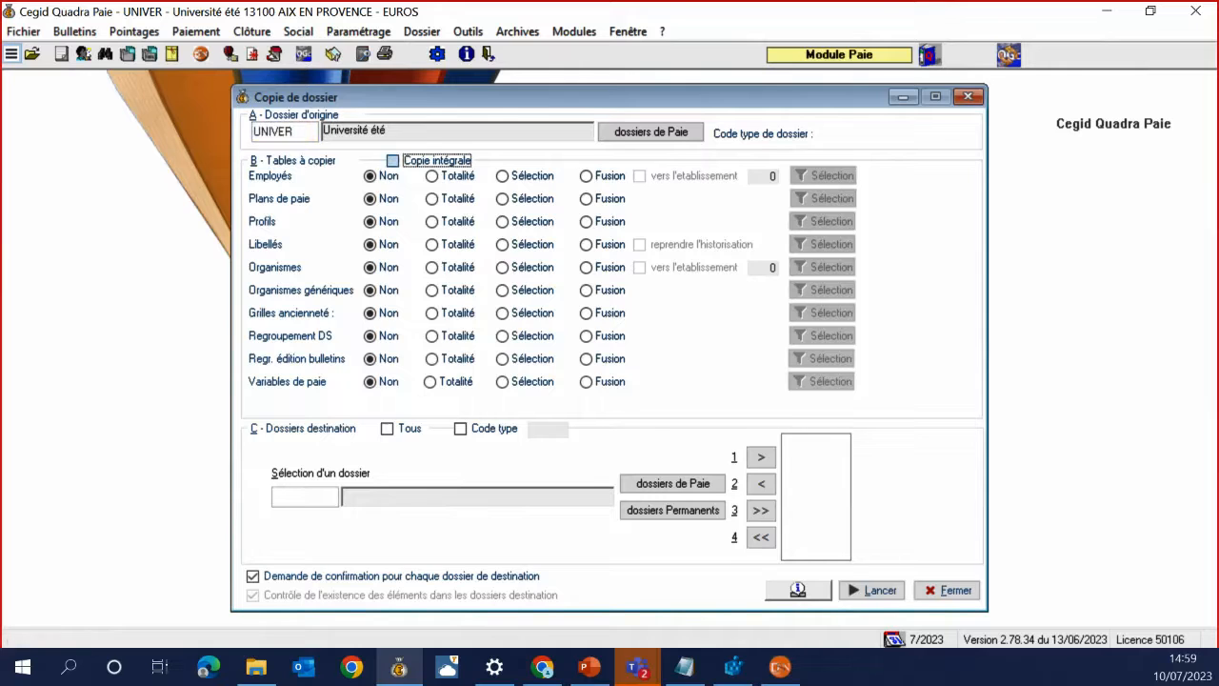
left_click(308, 139)
key("BackSpace")
type("WEBDS2")
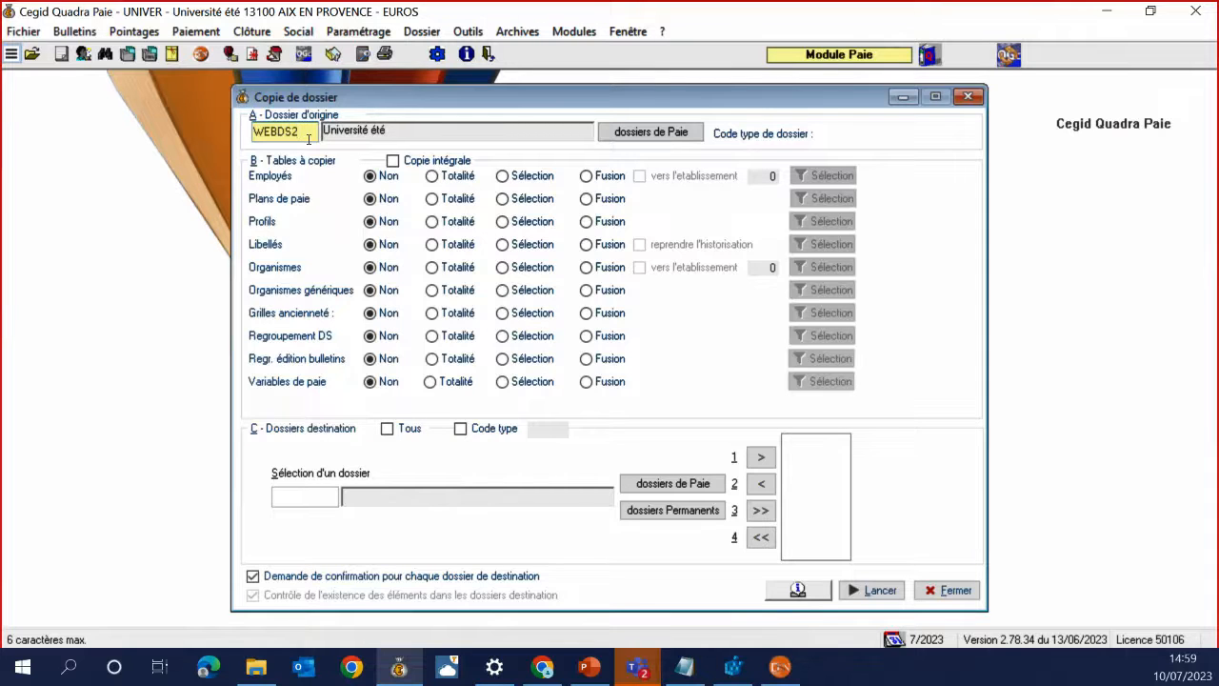
key("Tab")
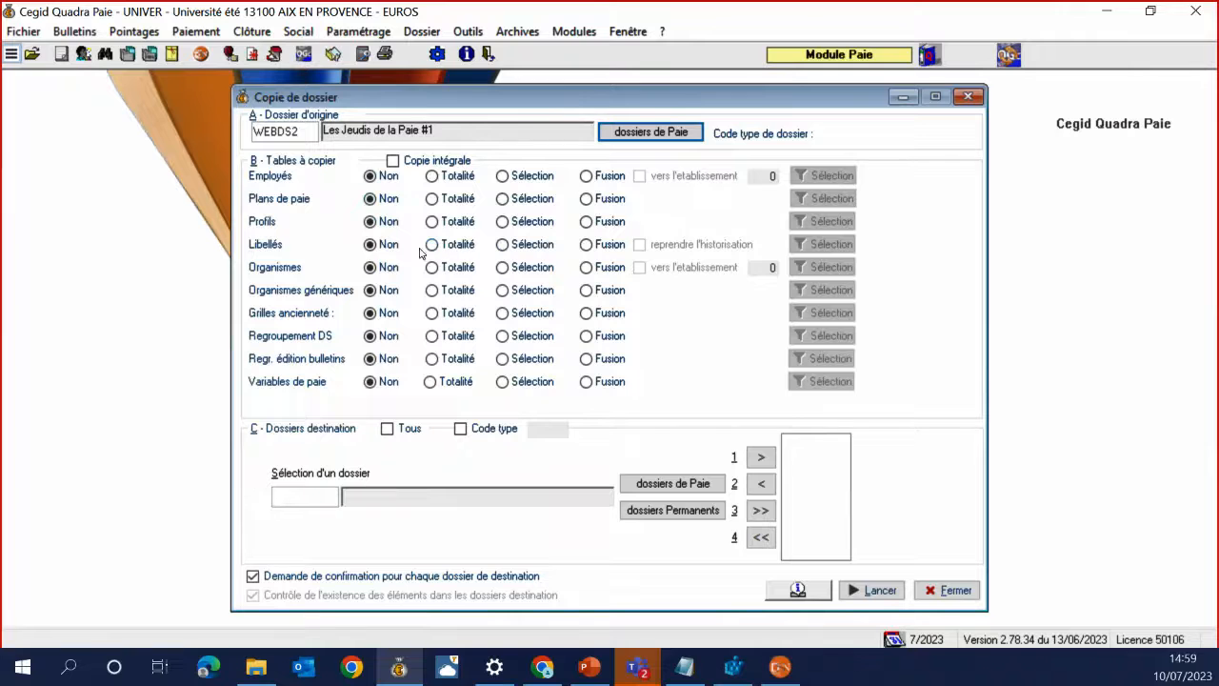
Set Libellés, Organismes and Organismes génériques to Sélection, choosing organisme 05 TAXE SUR LES SALAIRES
left_click(503, 244)
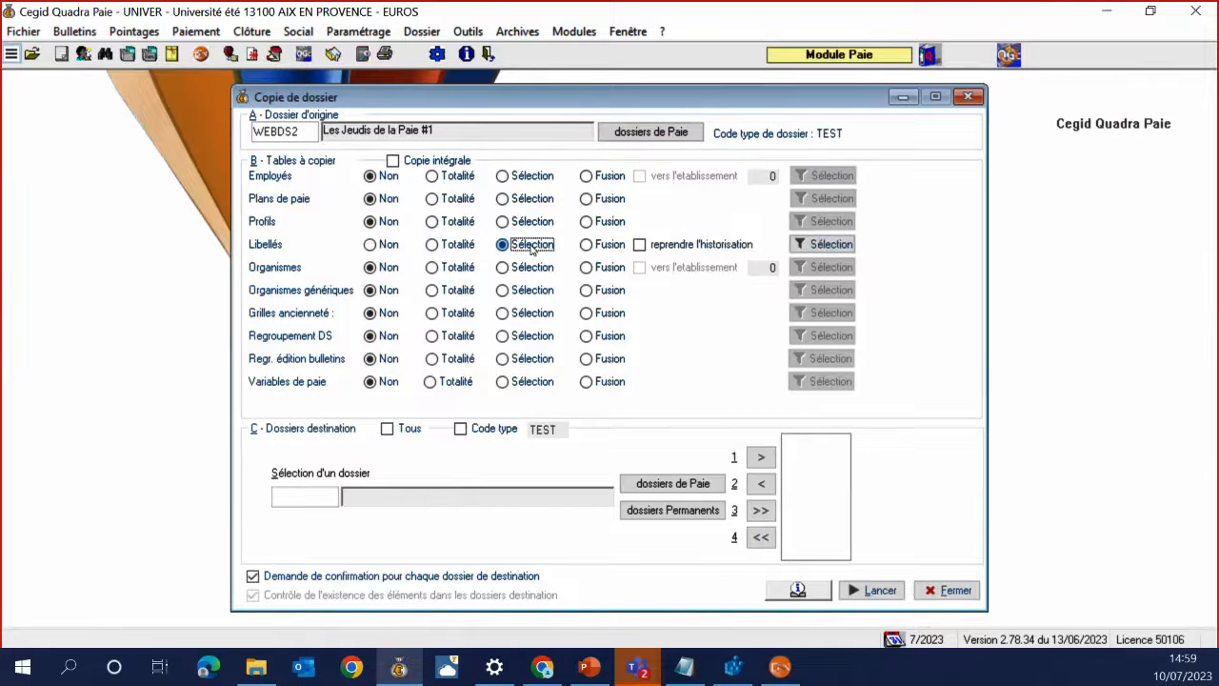
left_click(825, 243)
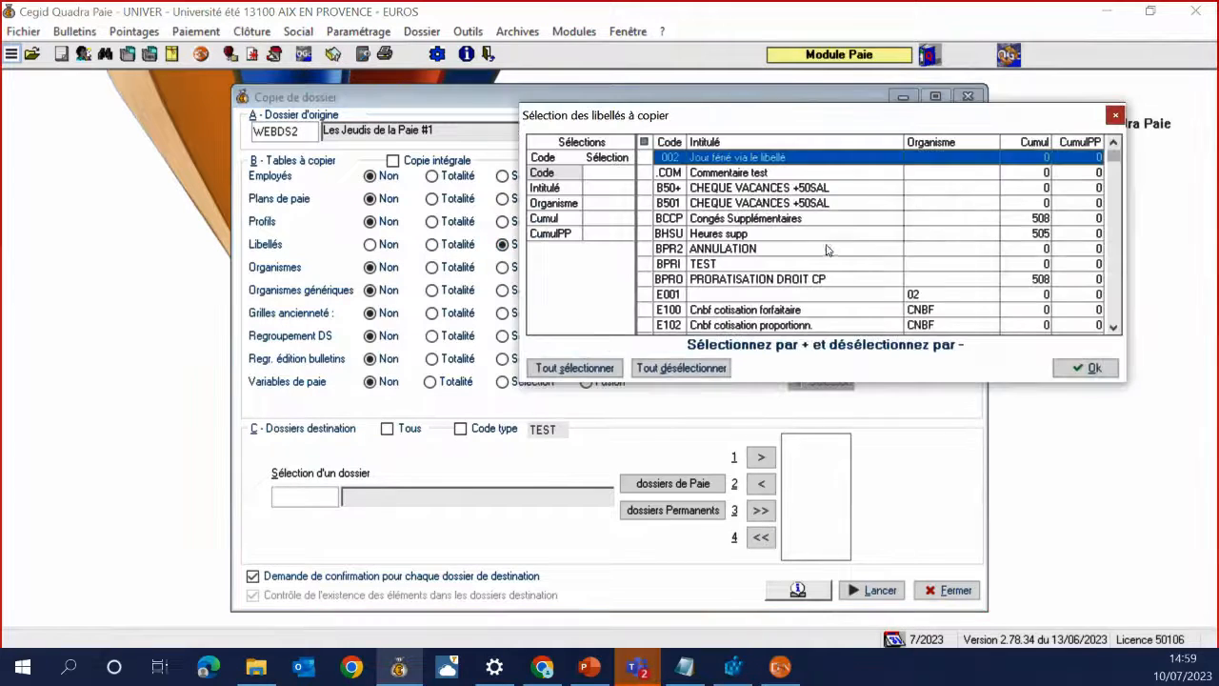
left_click(1114, 115)
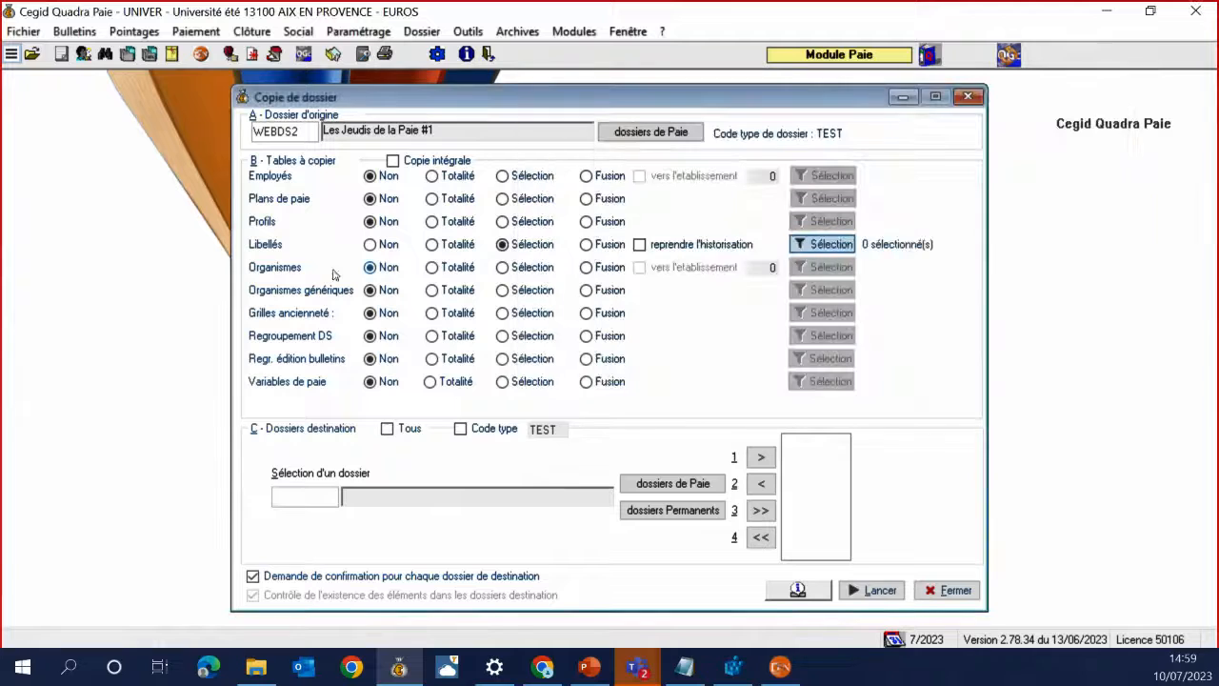
left_click(503, 268)
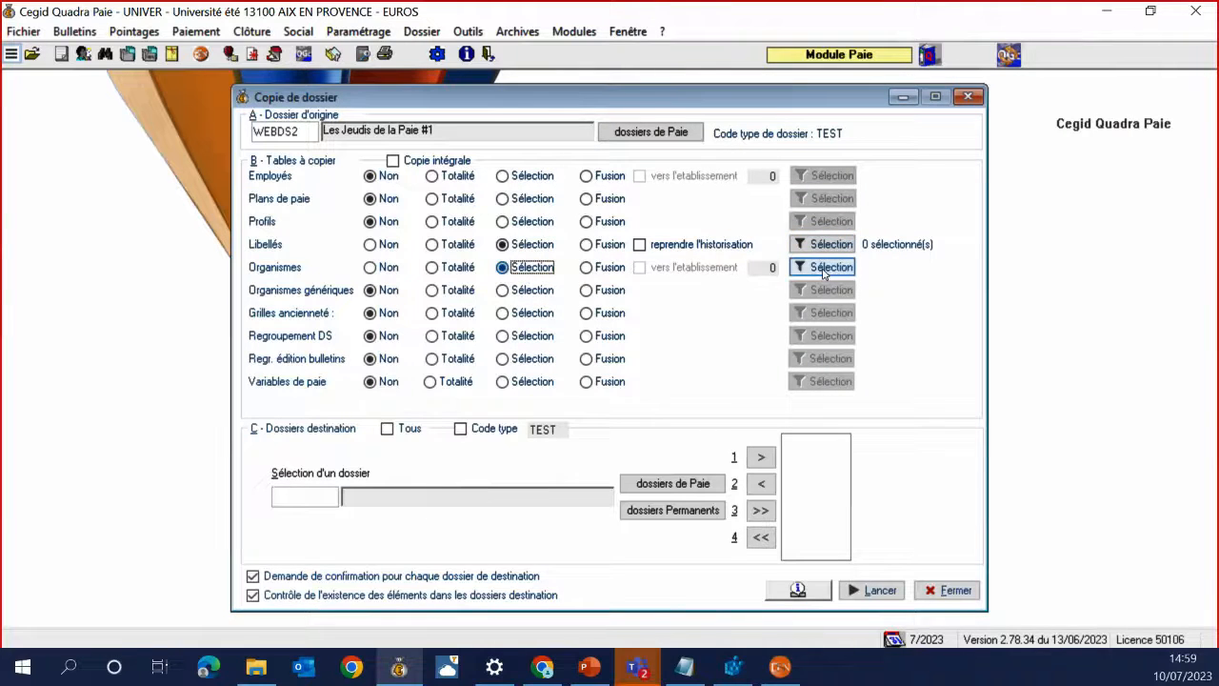
left_click(825, 266)
left_click(636, 257)
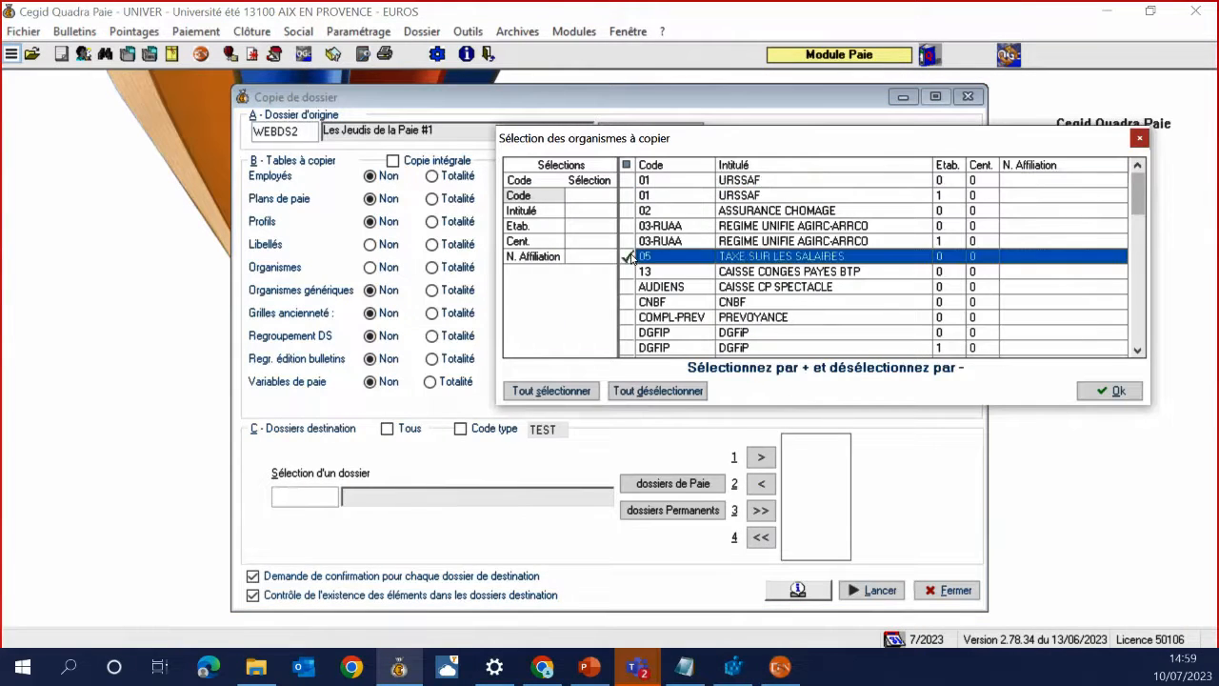
left_click(1110, 390)
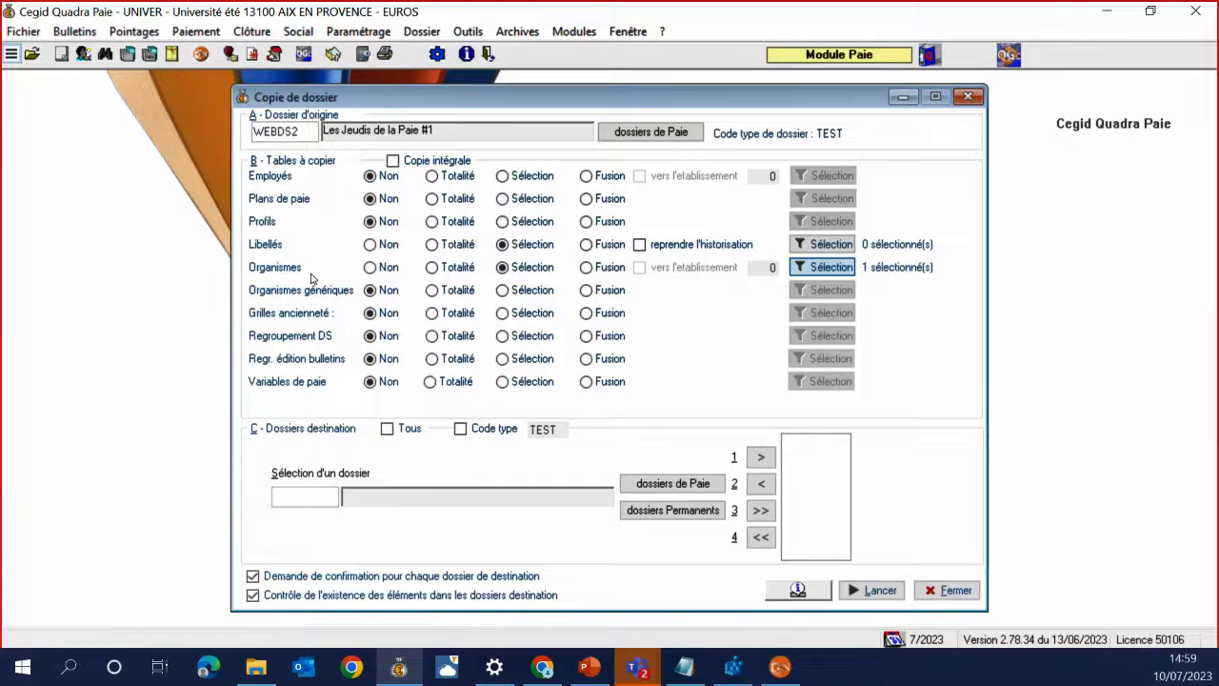
left_click(502, 292)
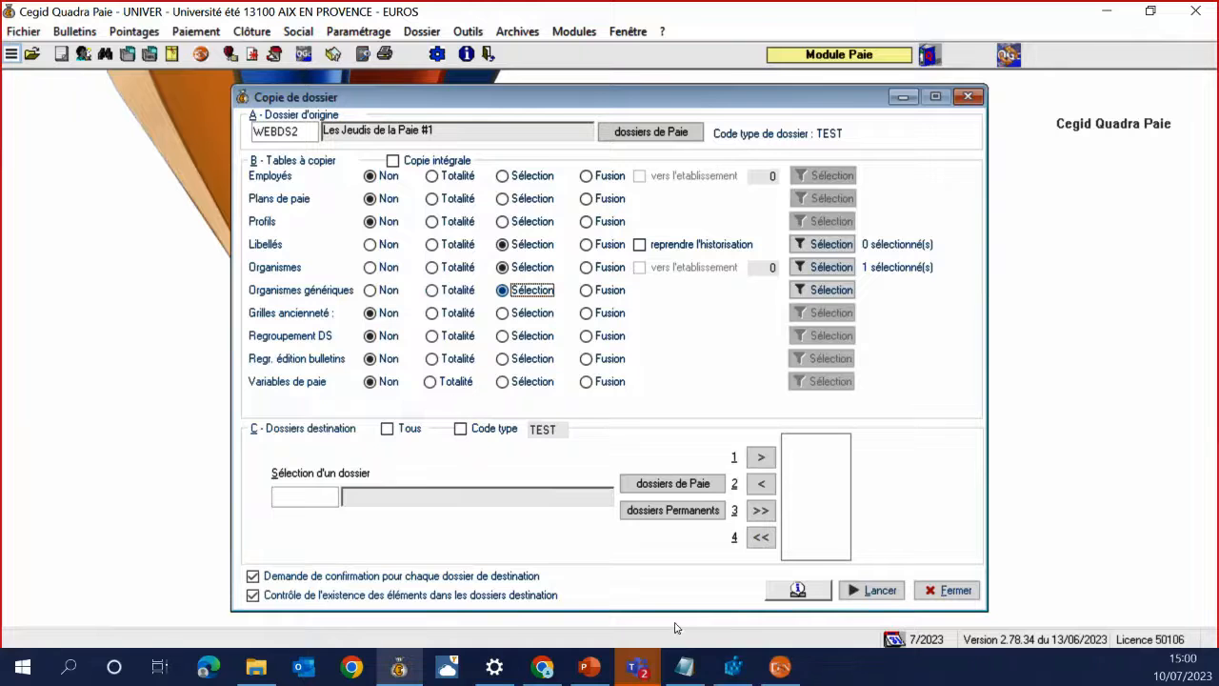
left_click(586, 666)
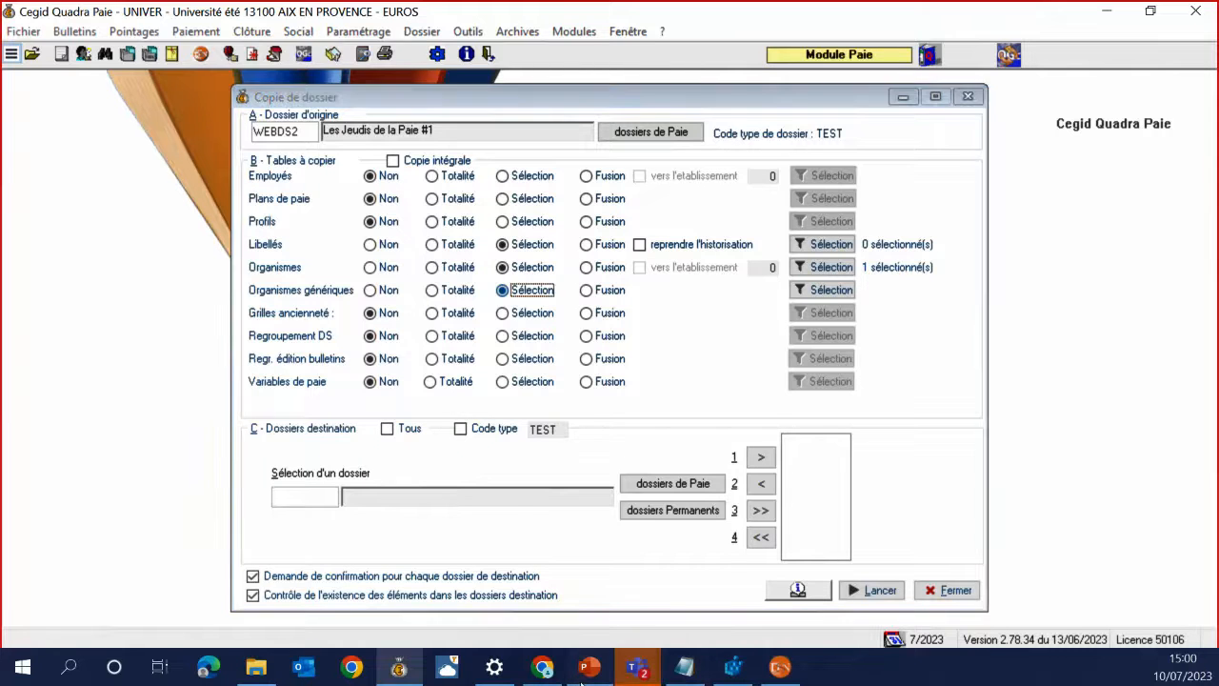
Step through slides 36 and 37 to reach slide 38, Questions & Réponses
left_click(107, 560)
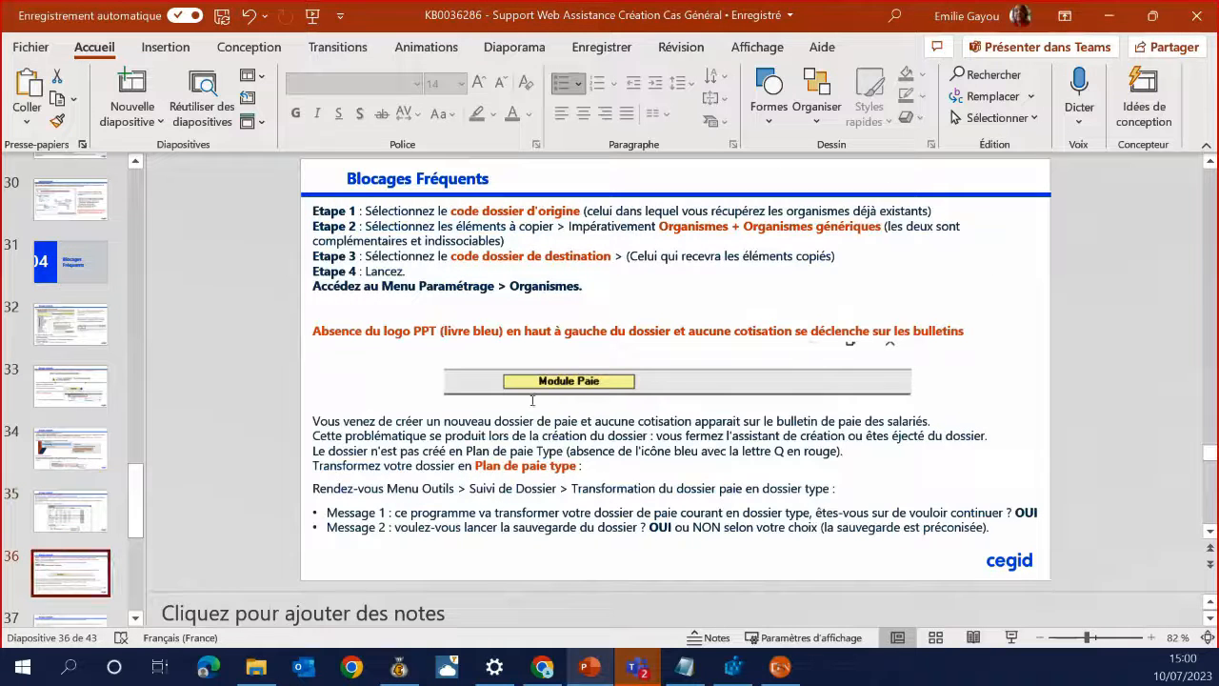
scroll(133, 449, "down", 2)
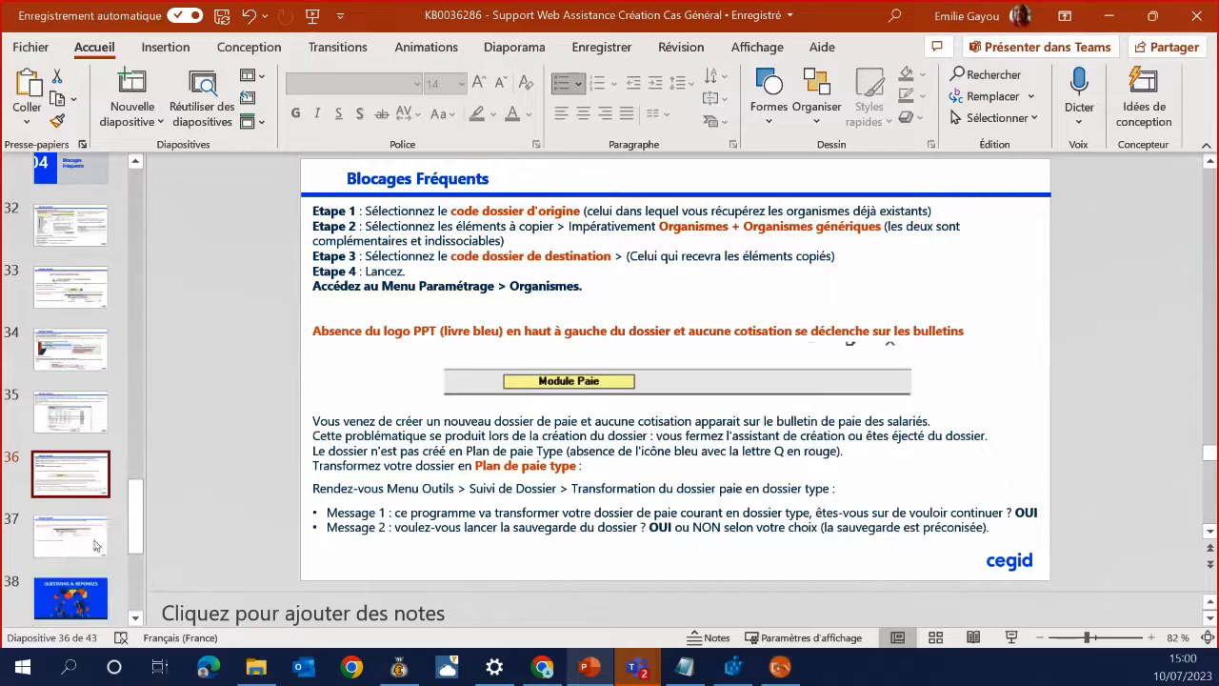
key("Down")
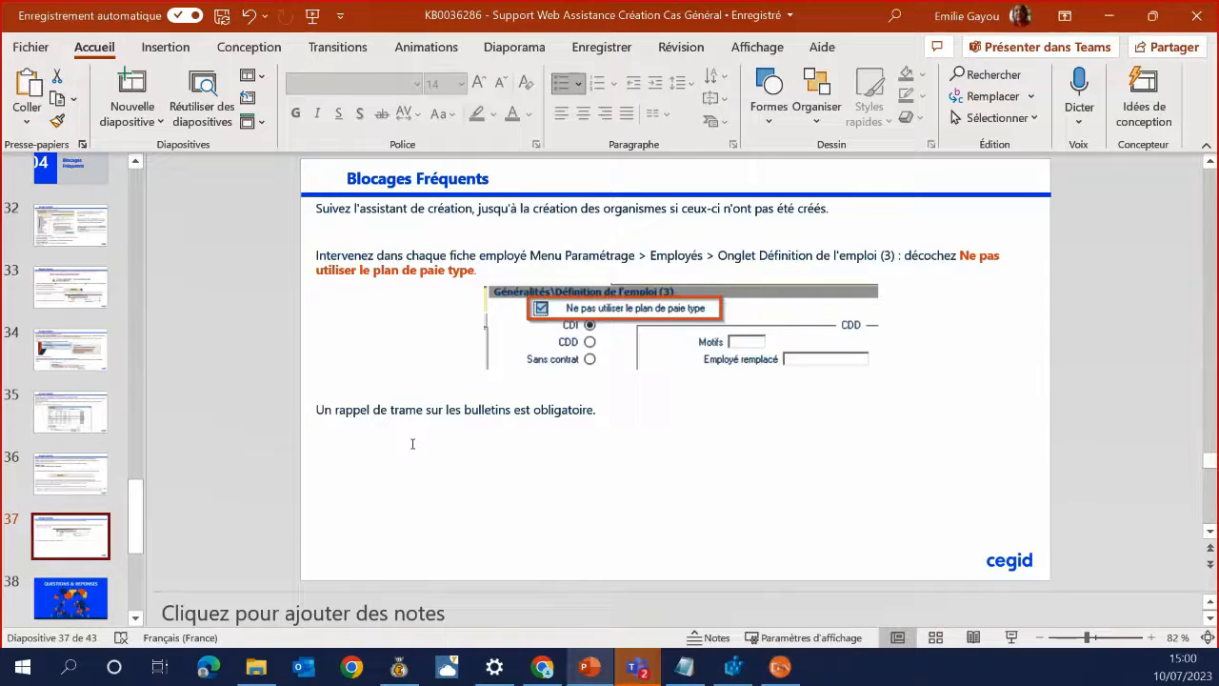
scroll(63, 458, "up", 1)
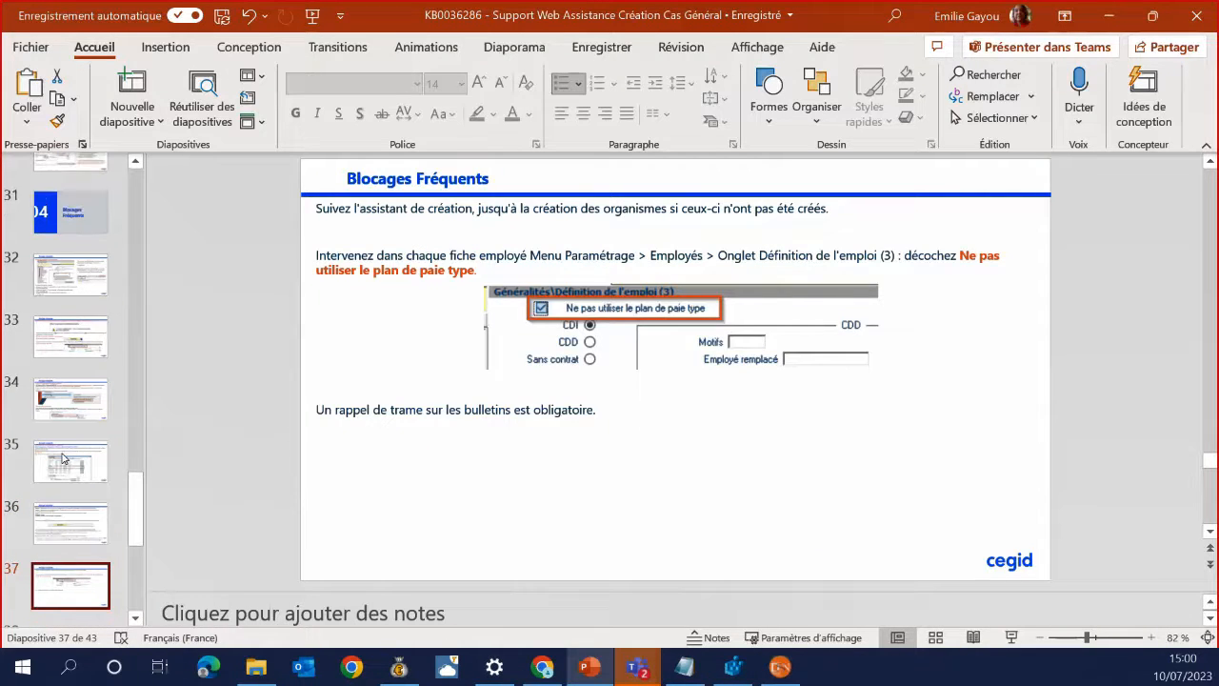
scroll(63, 458, "down", 2)
left_click(80, 577)
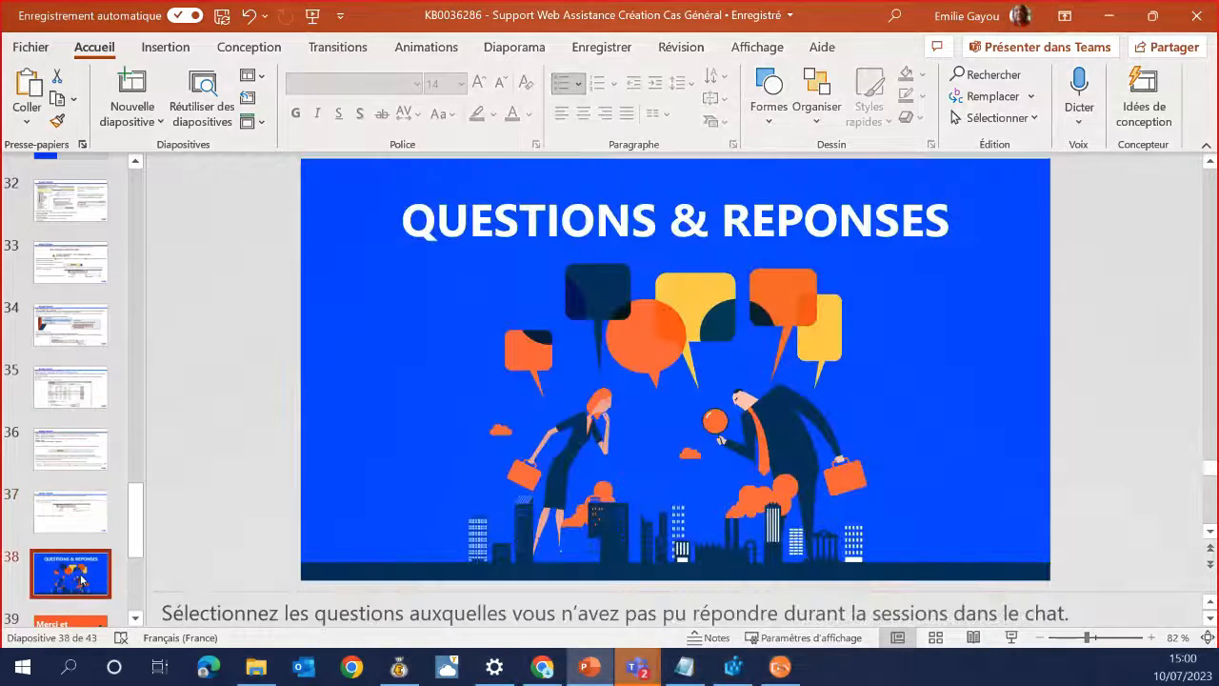